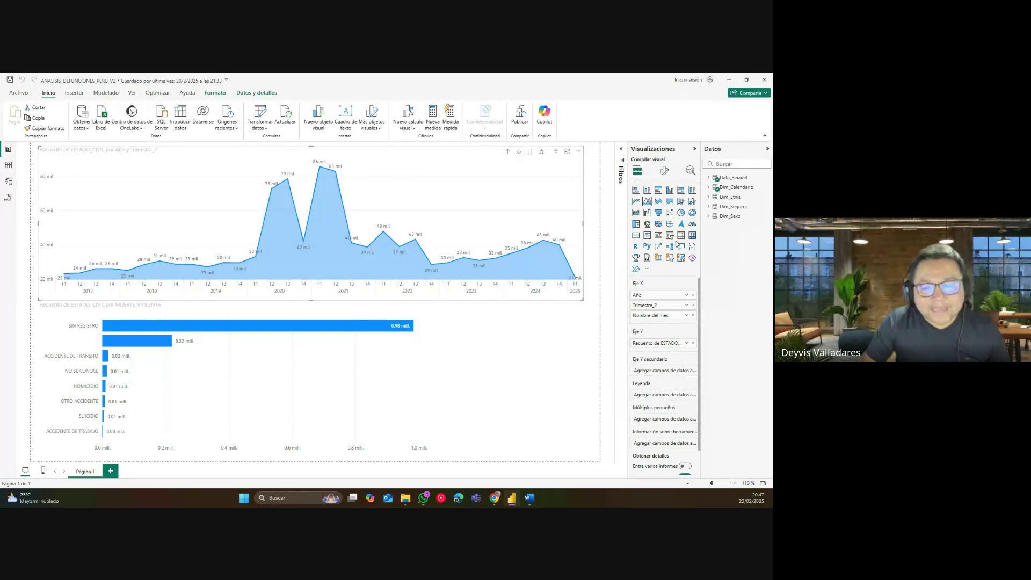
Try the line chart type on the quarterly trend visual, then restore the area chart type.
click(636, 203)
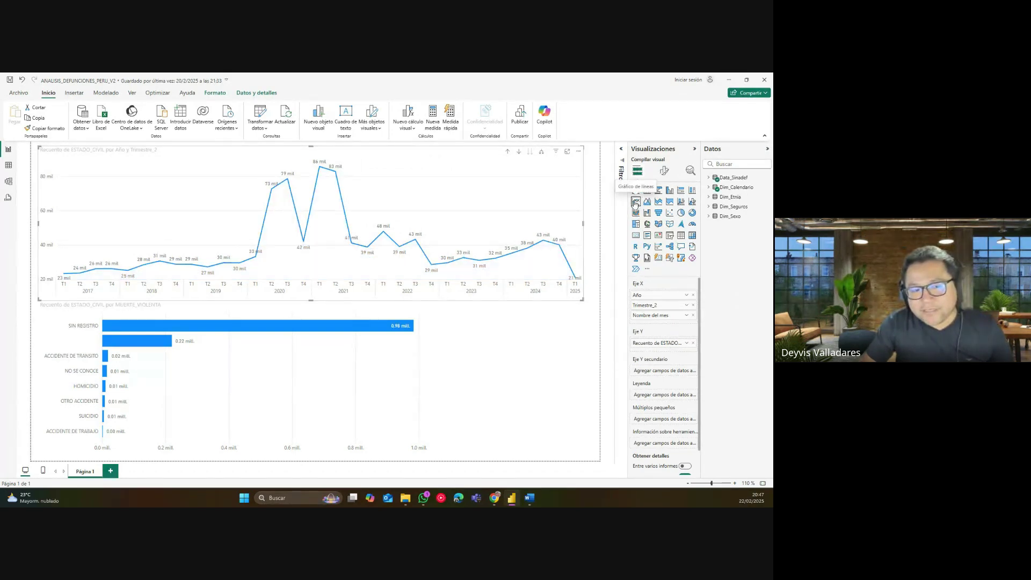
click(647, 203)
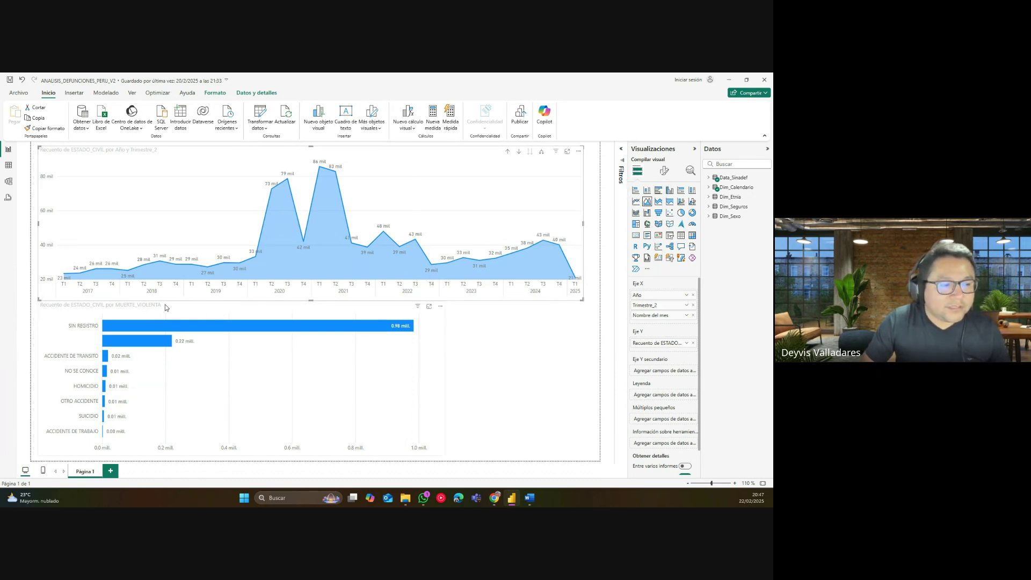
Reduce the heights of the MUERTE_VIOLENTA bar chart and the quarterly area chart from their upper edges to free header space on the page.
click(218, 315)
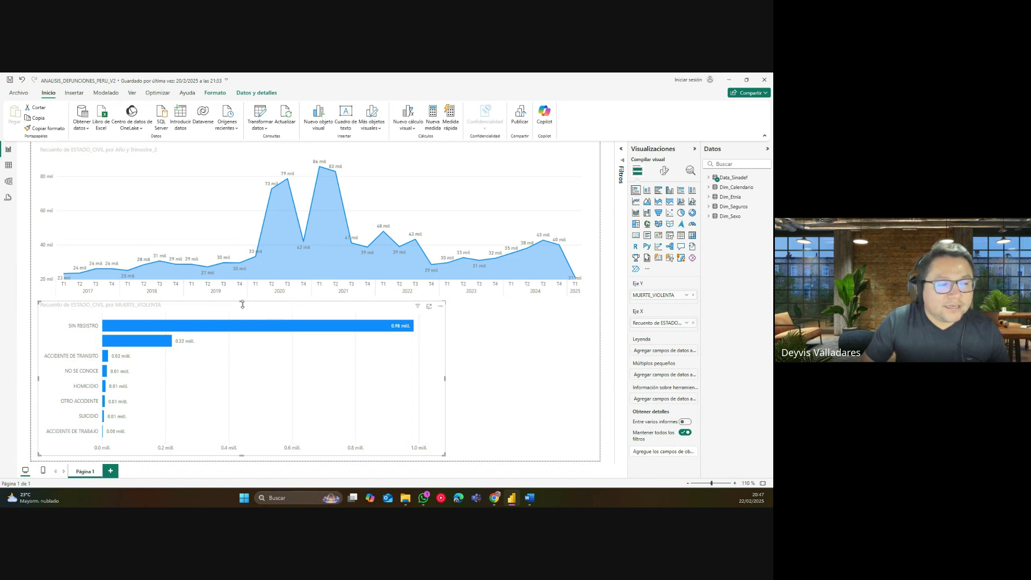
drag(243, 304, 242, 344)
click(304, 187)
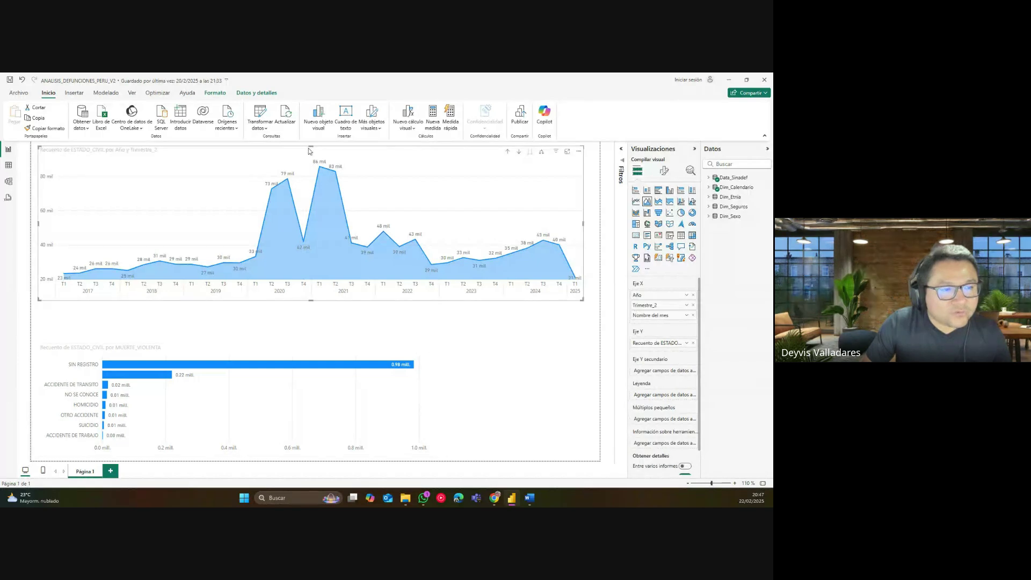
drag(310, 145, 338, 226)
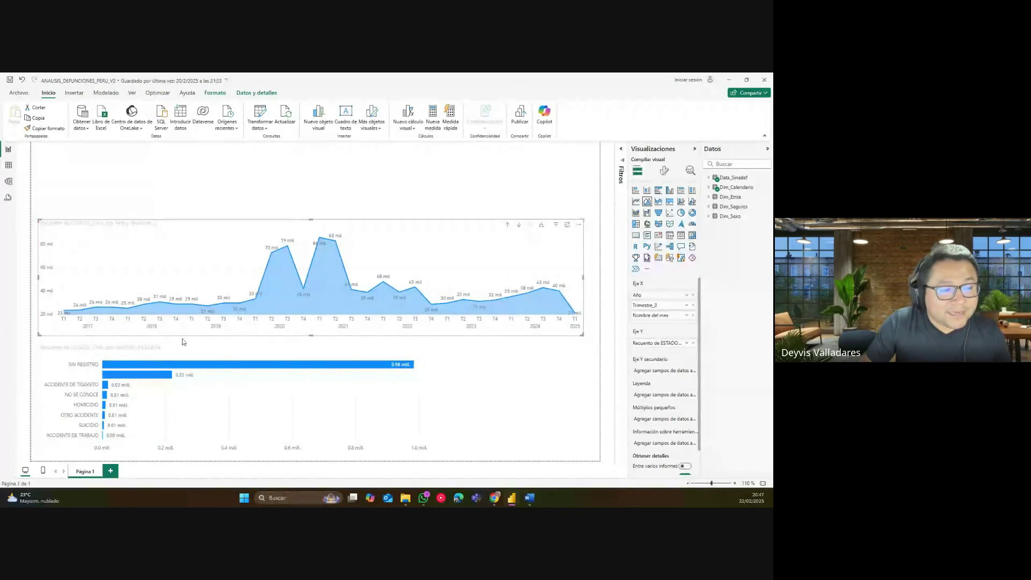
click(161, 352)
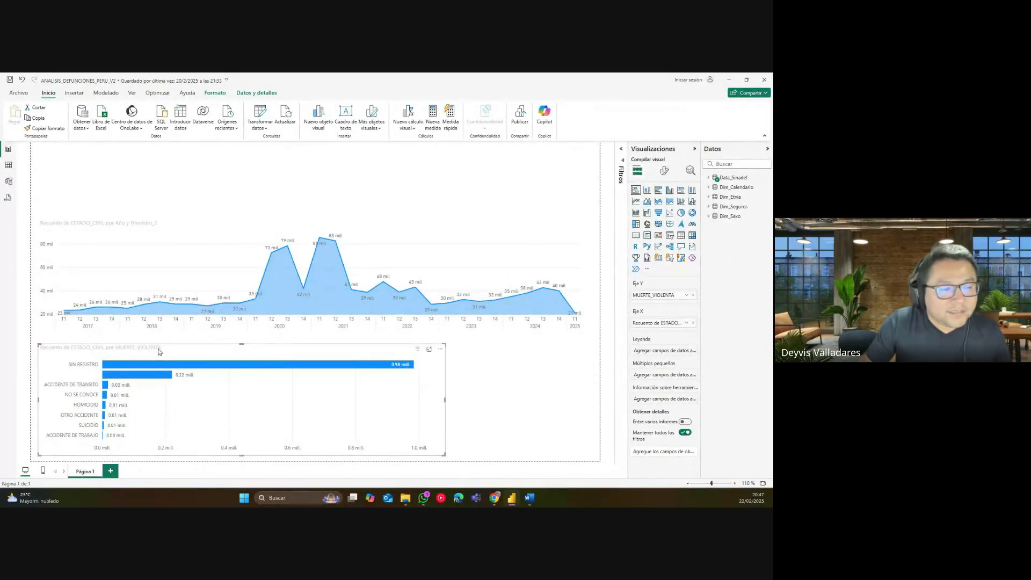
click(188, 225)
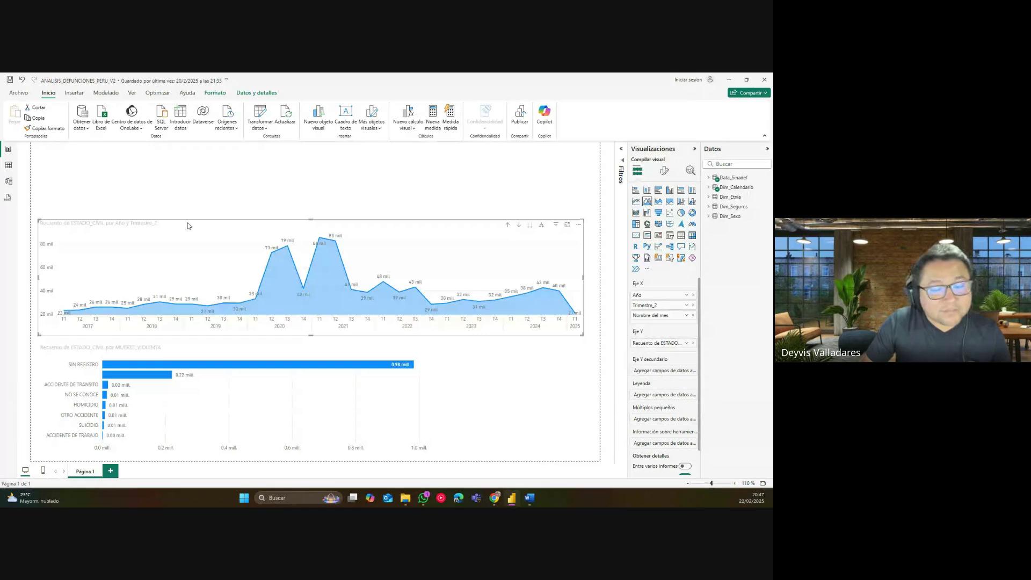
click(595, 279)
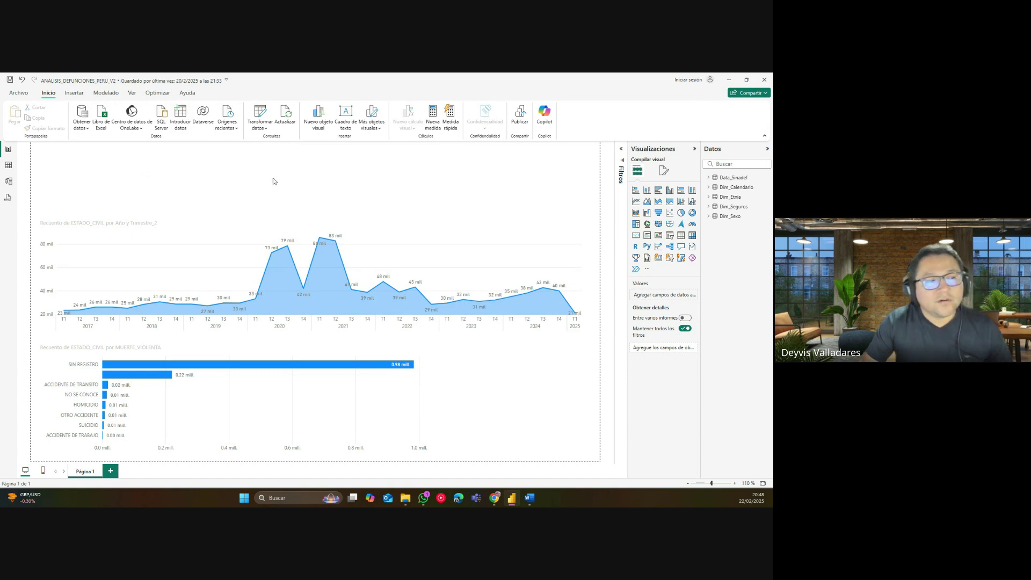
click(134, 224)
click(65, 160)
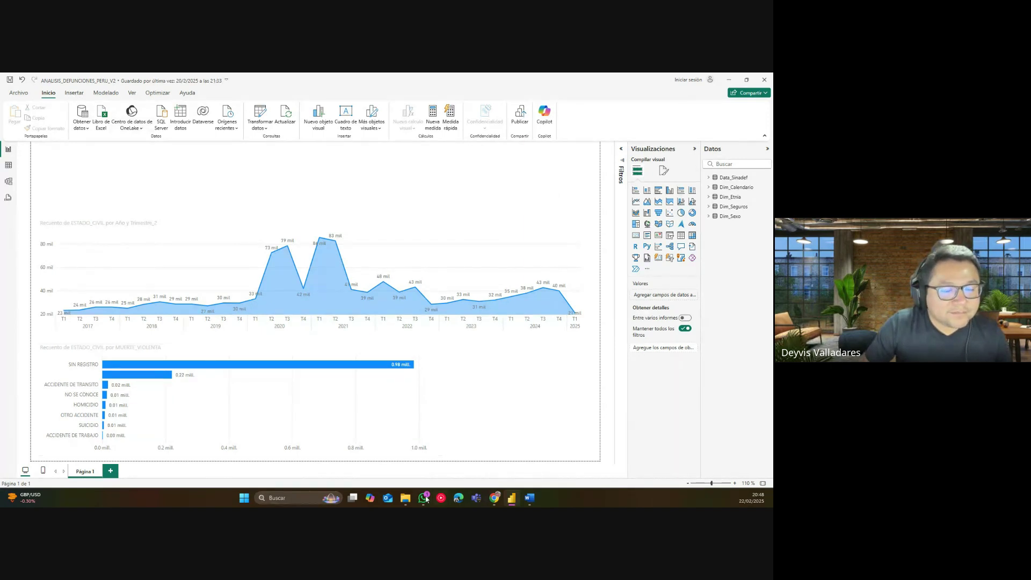
click(406, 498)
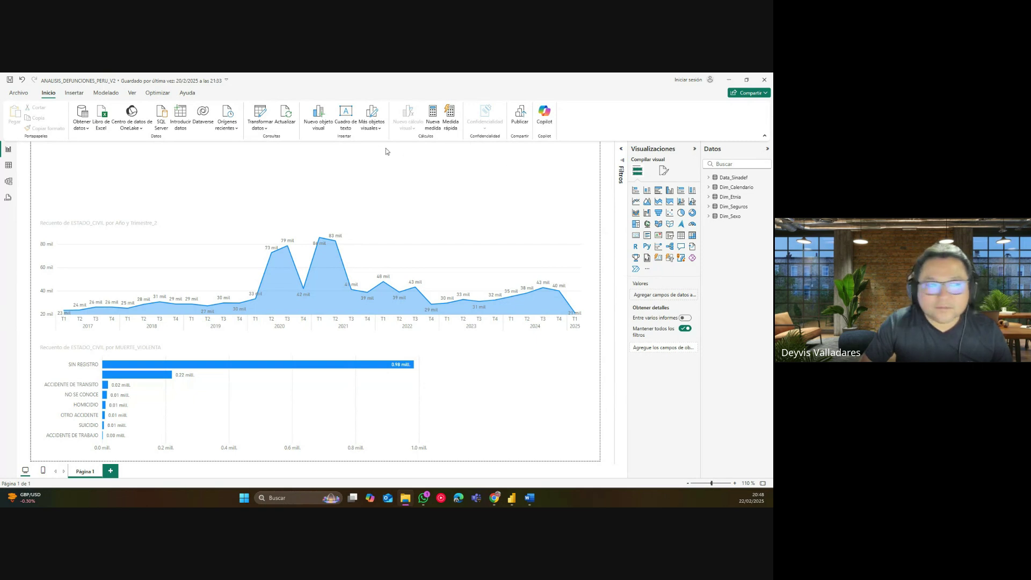
Insert the image Minsa.png from the Descargas folder into the report page.
click(74, 93)
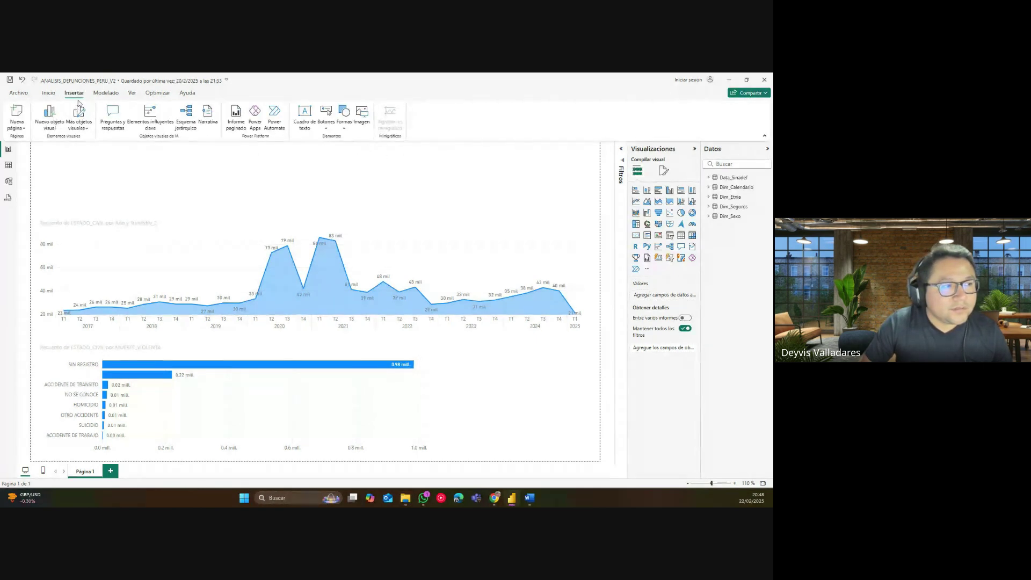
click(361, 125)
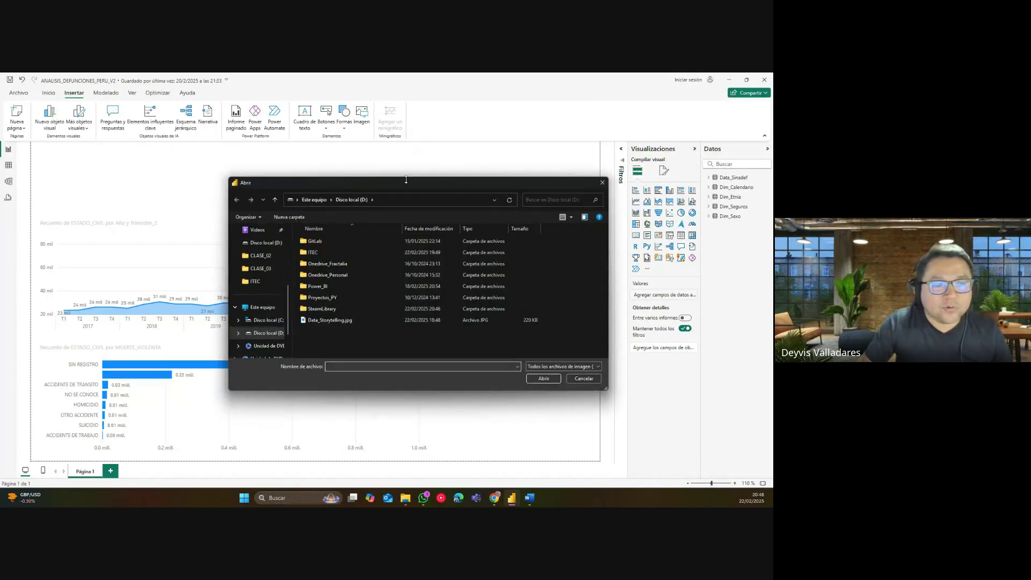
drag(406, 179, 537, 168)
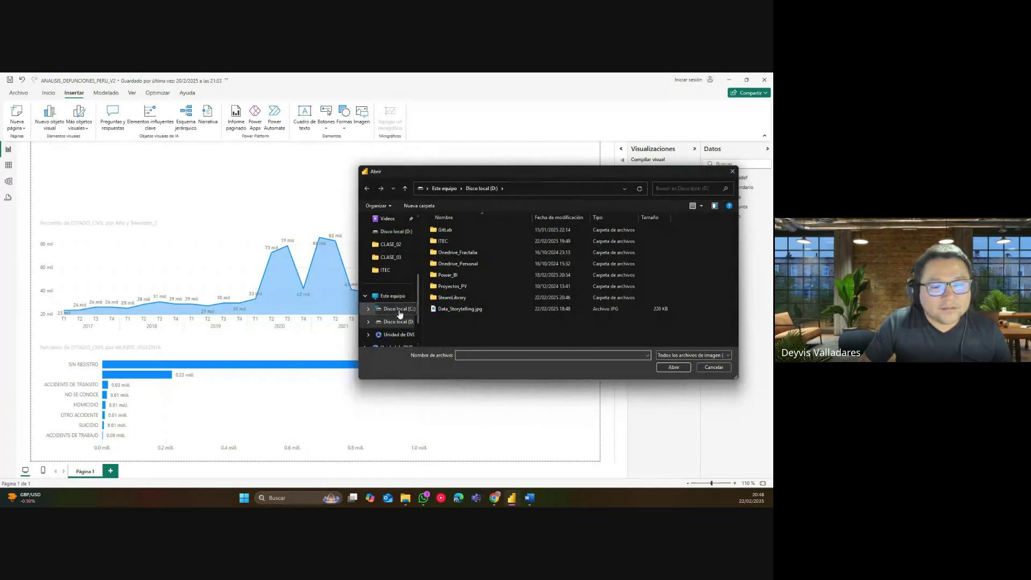
scroll(397, 301, up, 3)
click(391, 271)
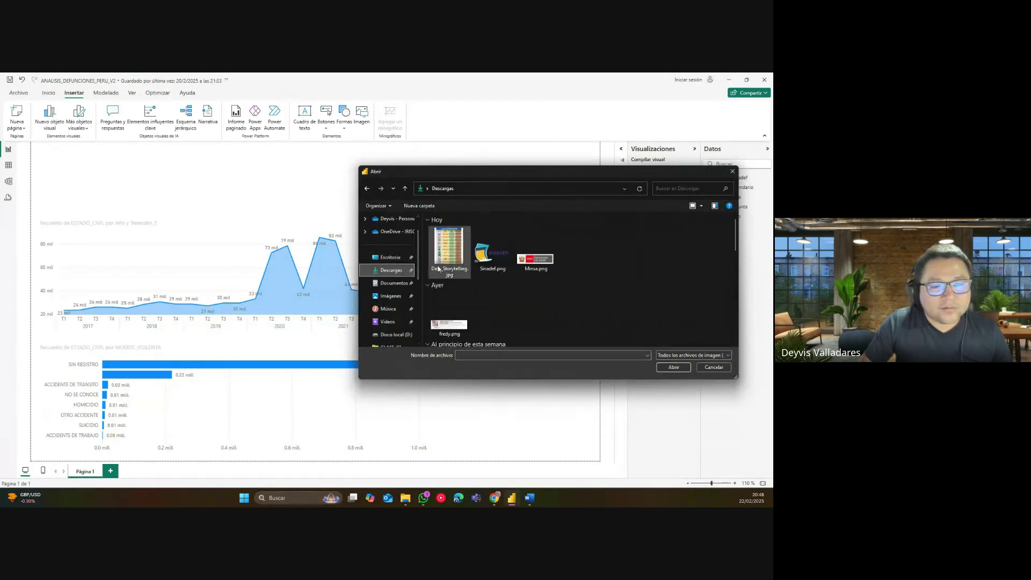
click(535, 259)
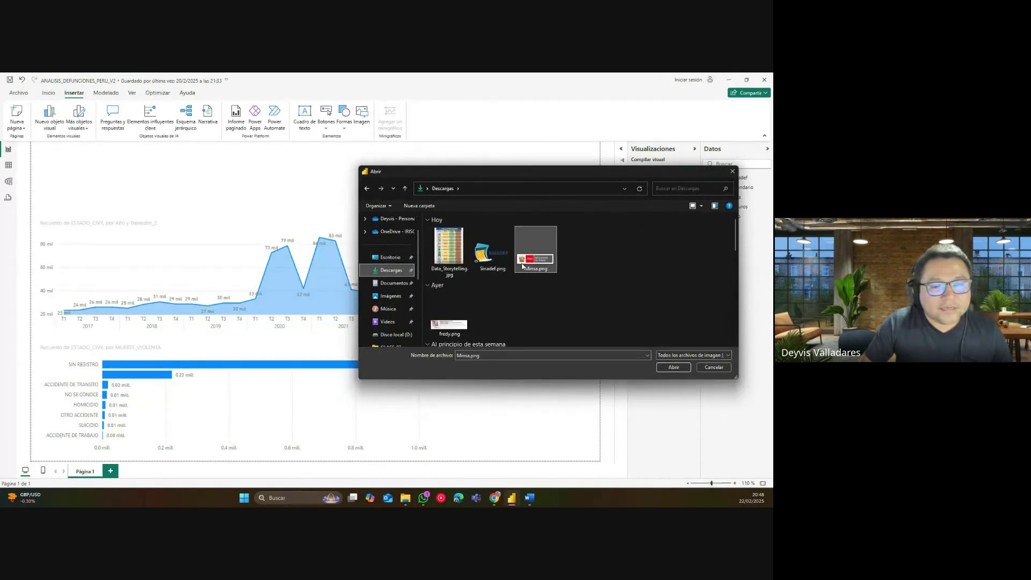
click(674, 368)
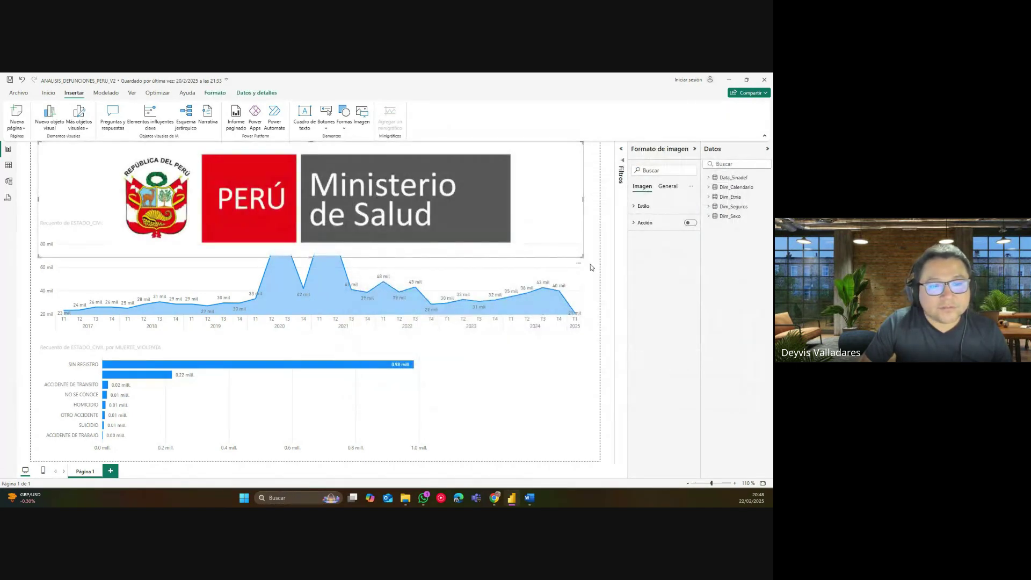
Shrink the Ministerio de Salud logo to a small header size and place it in the page's upper-left corner.
drag(583, 257, 372, 200)
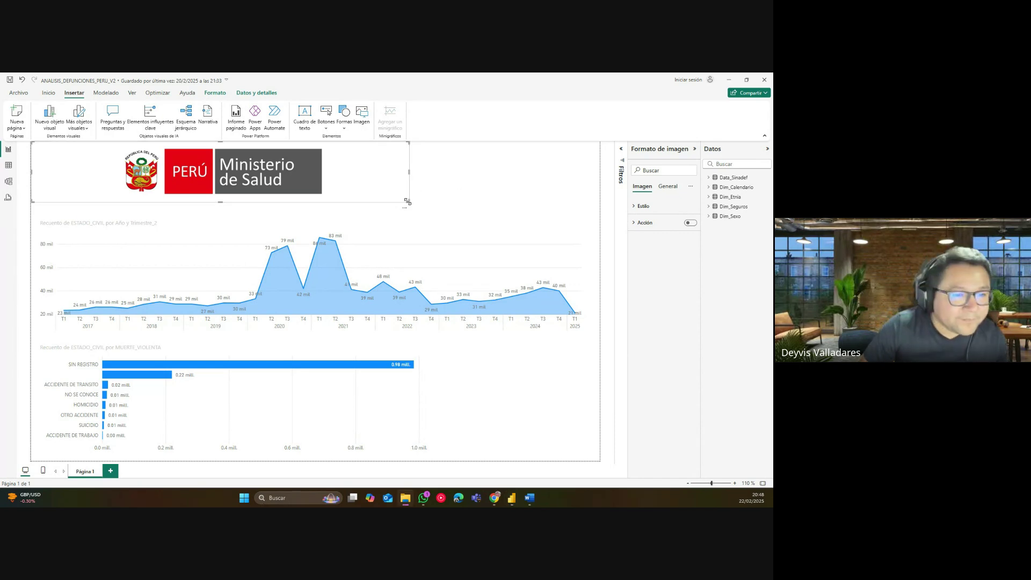
drag(408, 202, 127, 175)
click(141, 183)
click(130, 179)
click(127, 175)
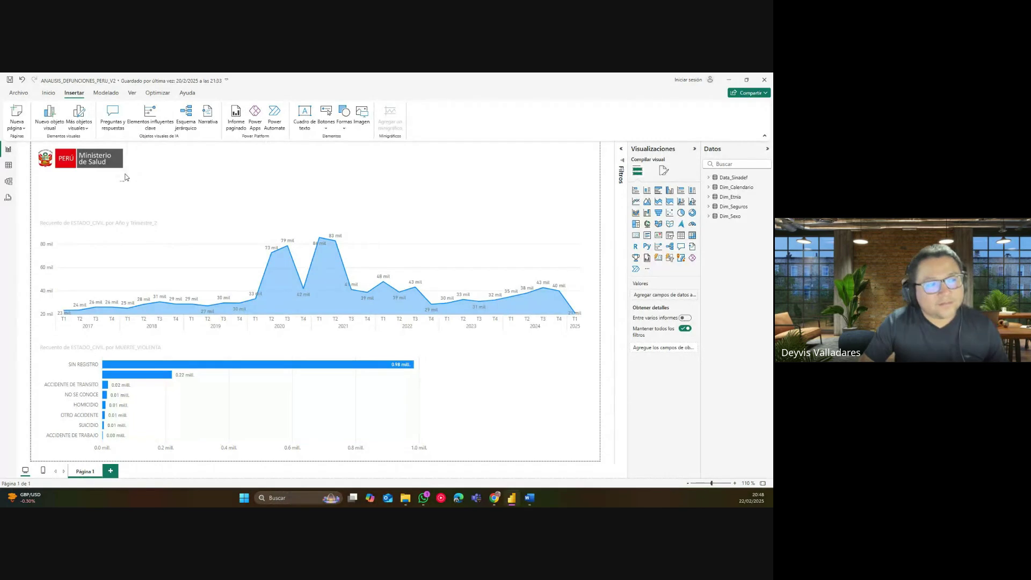
click(125, 177)
drag(125, 177, 121, 182)
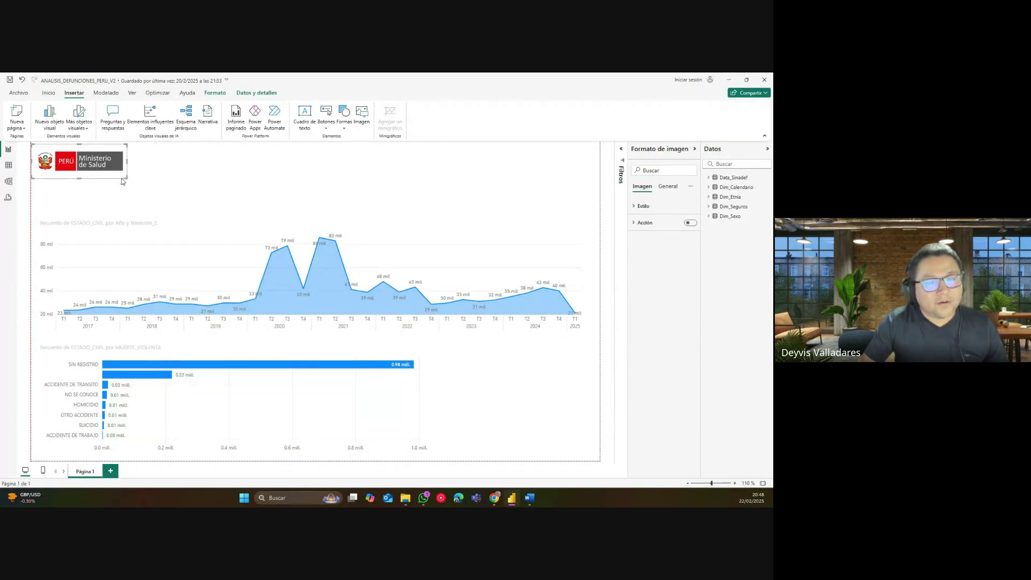
click(187, 183)
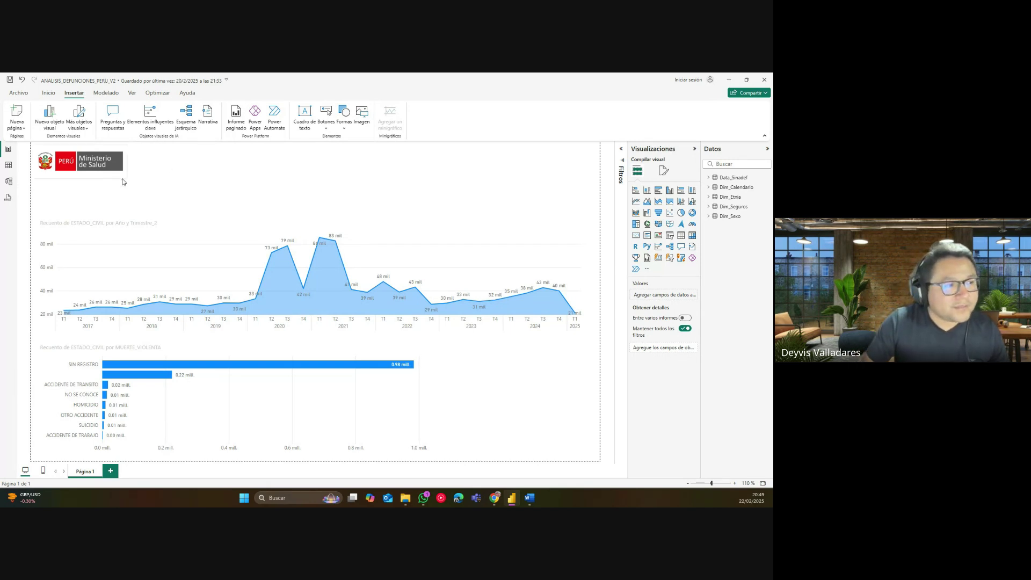
Insert the image Sinadef.png from the Descargas folder into the report page.
click(364, 123)
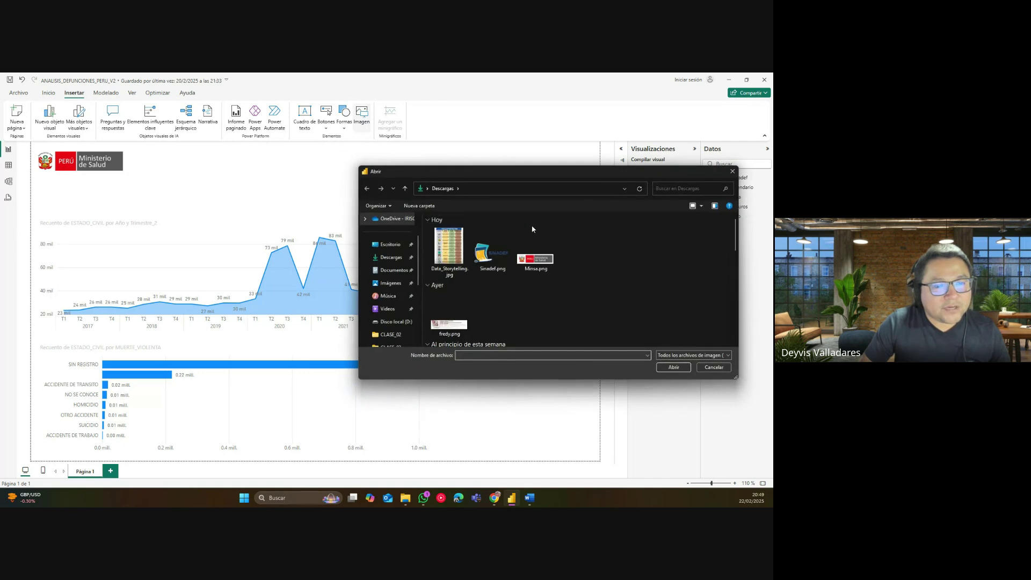
click(491, 248)
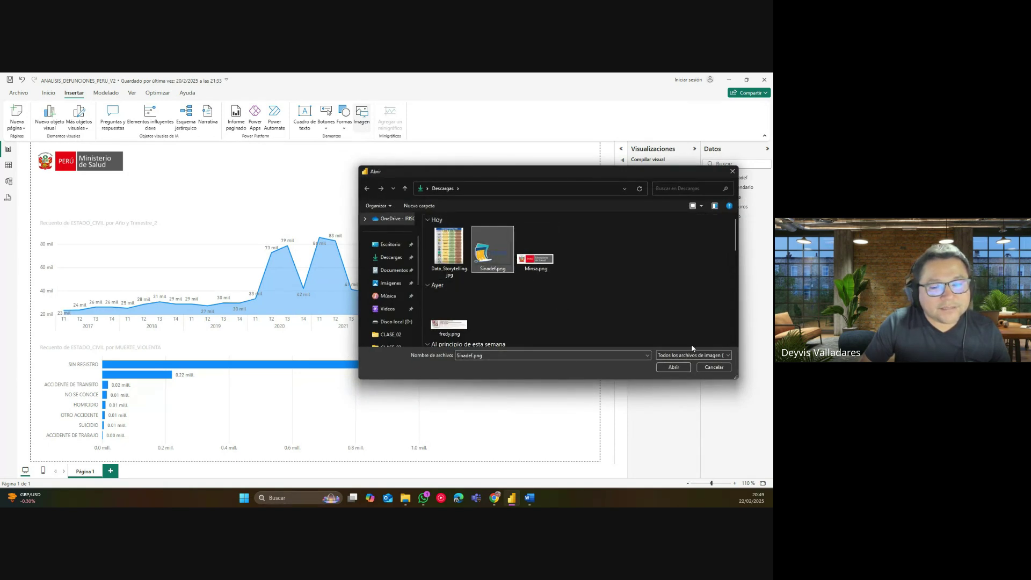
click(674, 367)
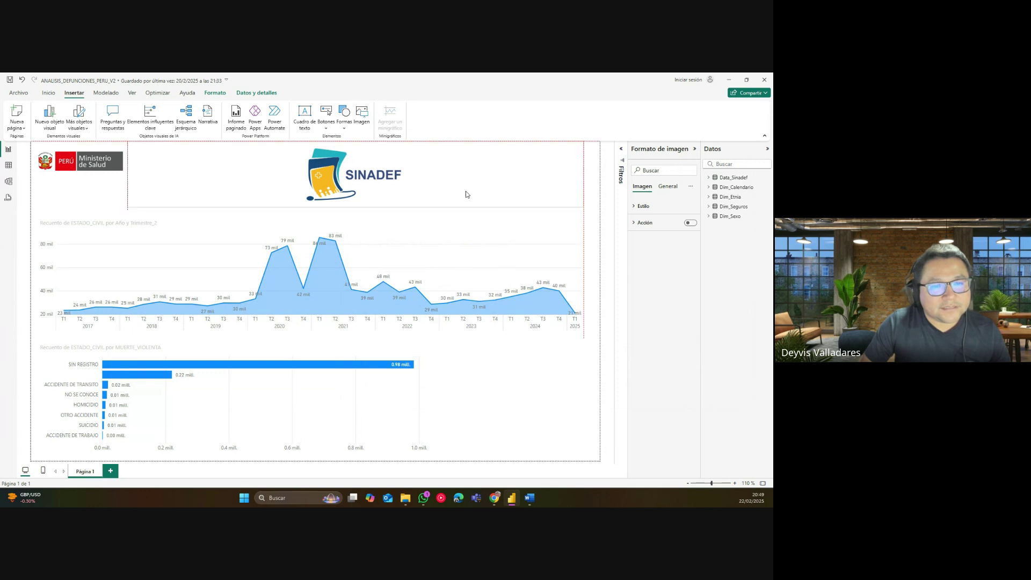
Shrink the SINADEF logo to match the ministry logo's size and place it in the page's upper-right corner.
drag(466, 195, 482, 194)
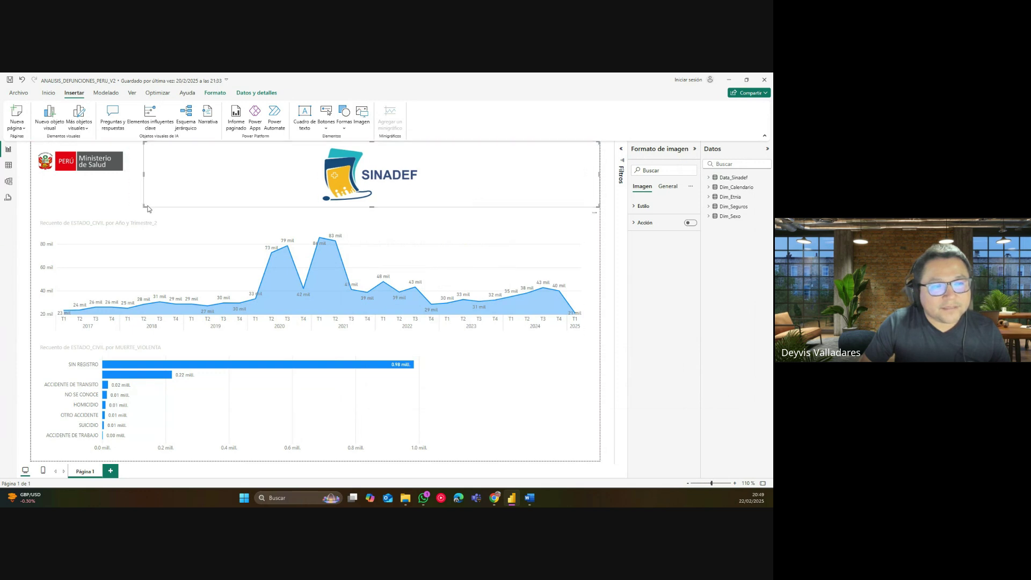
drag(148, 208, 512, 182)
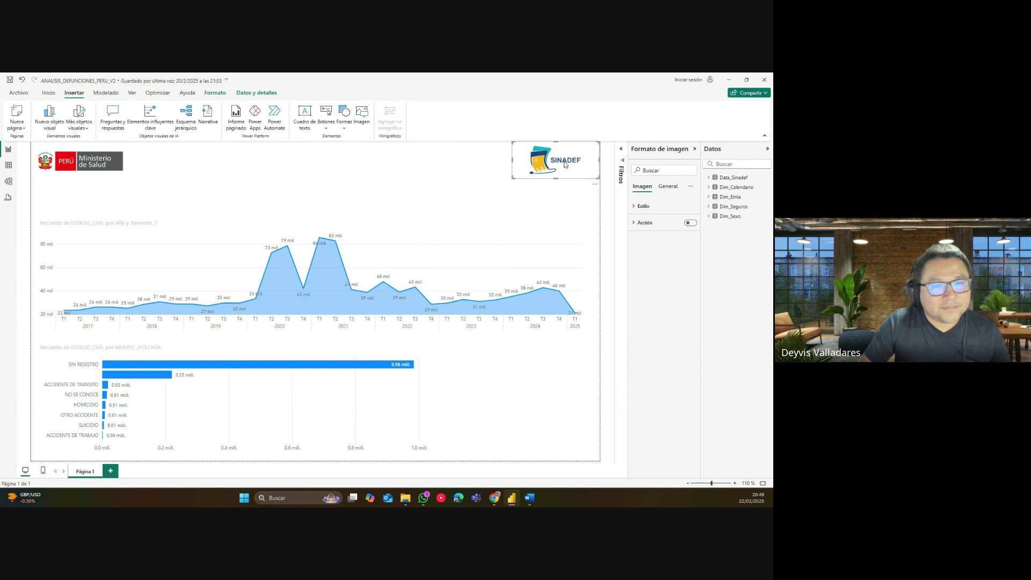
click(474, 176)
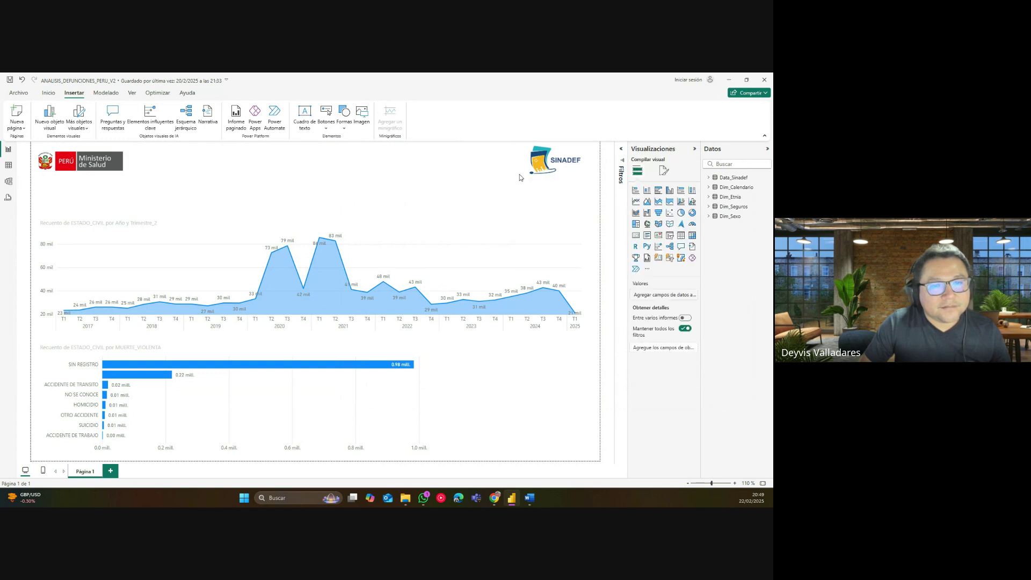
drag(560, 161, 559, 164)
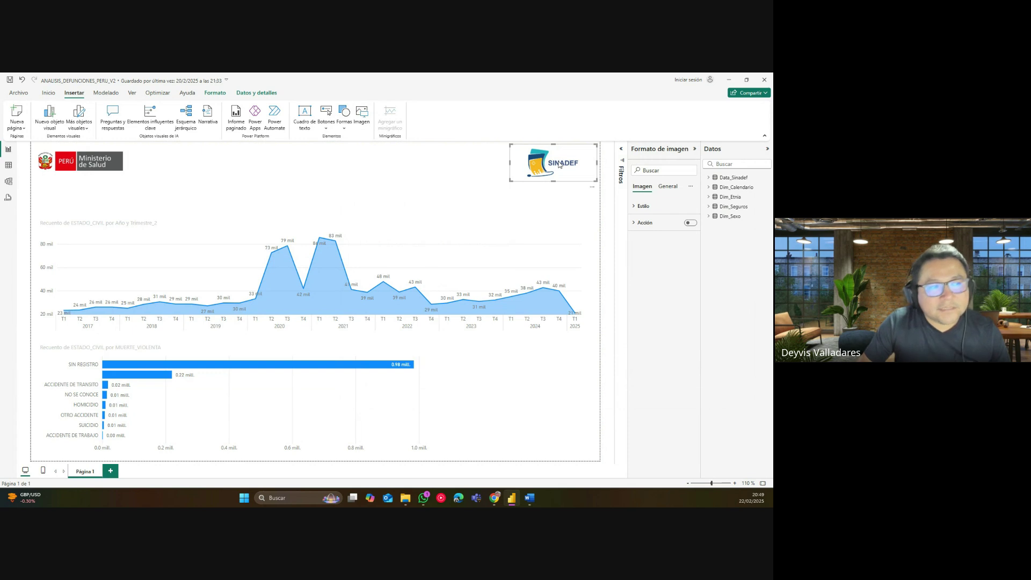
click(118, 178)
click(178, 185)
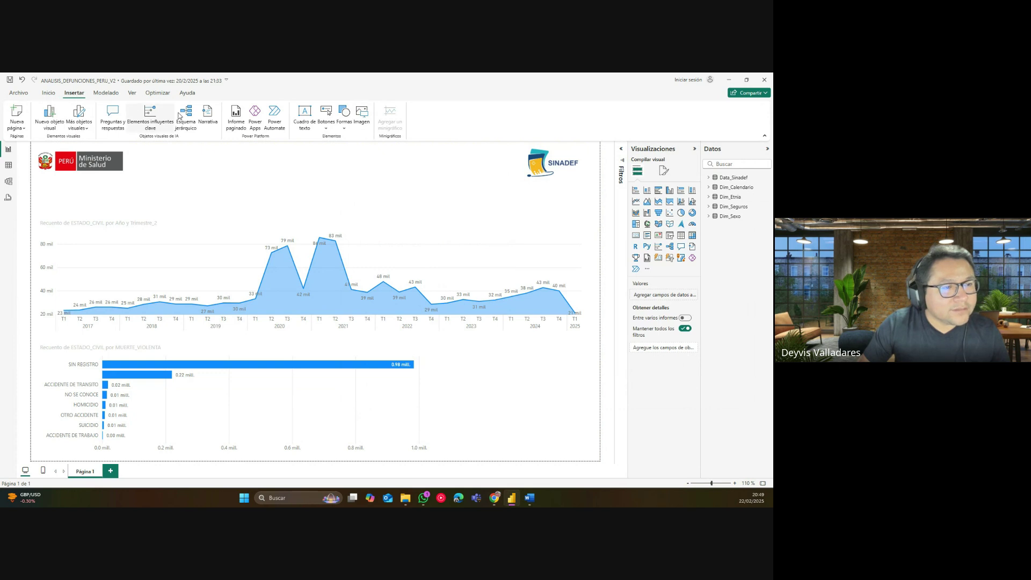
Add a shallow text box between the two logos with the title "ANÁLISIS DE DEFUNCIONES EN EL PERÚ".
click(305, 130)
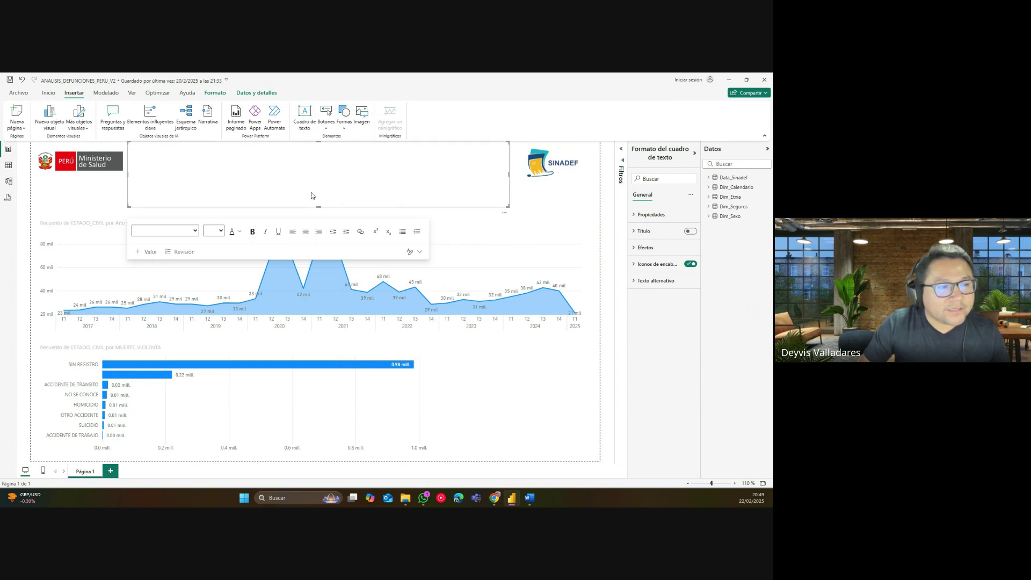
click(323, 187)
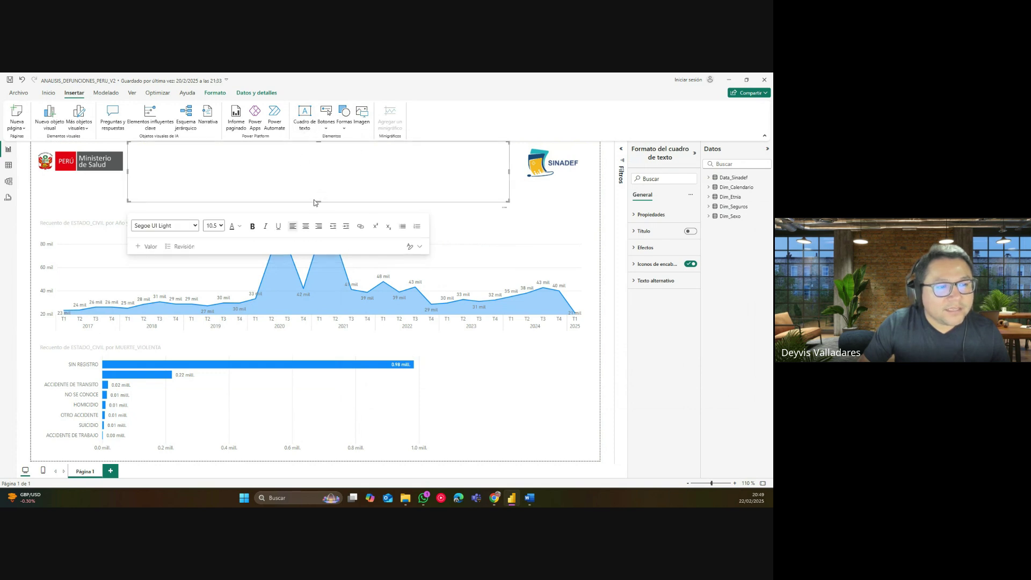
drag(315, 202, 316, 167)
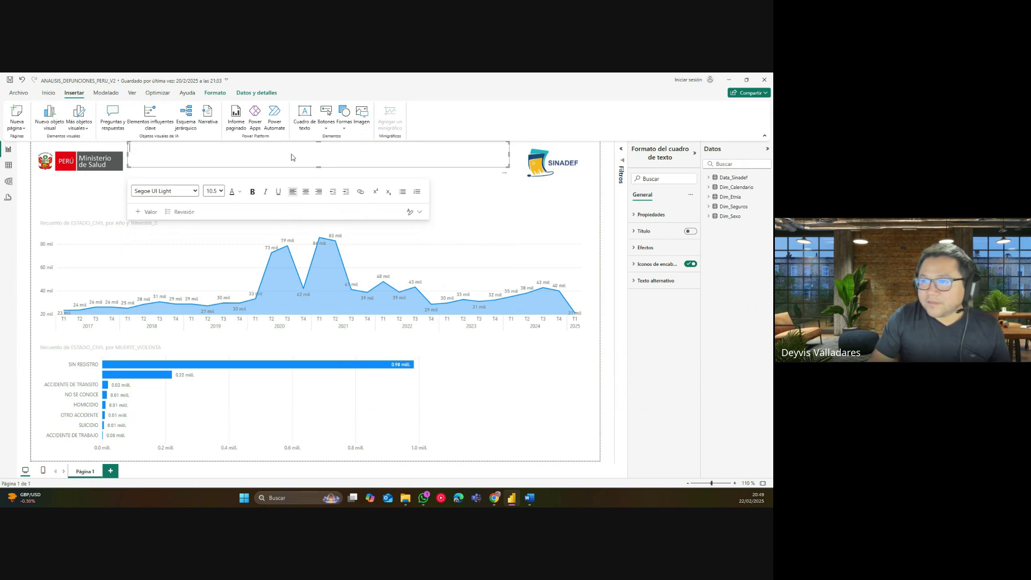
text(SIS DE DEFUNCIONES EN EL PERÚ)
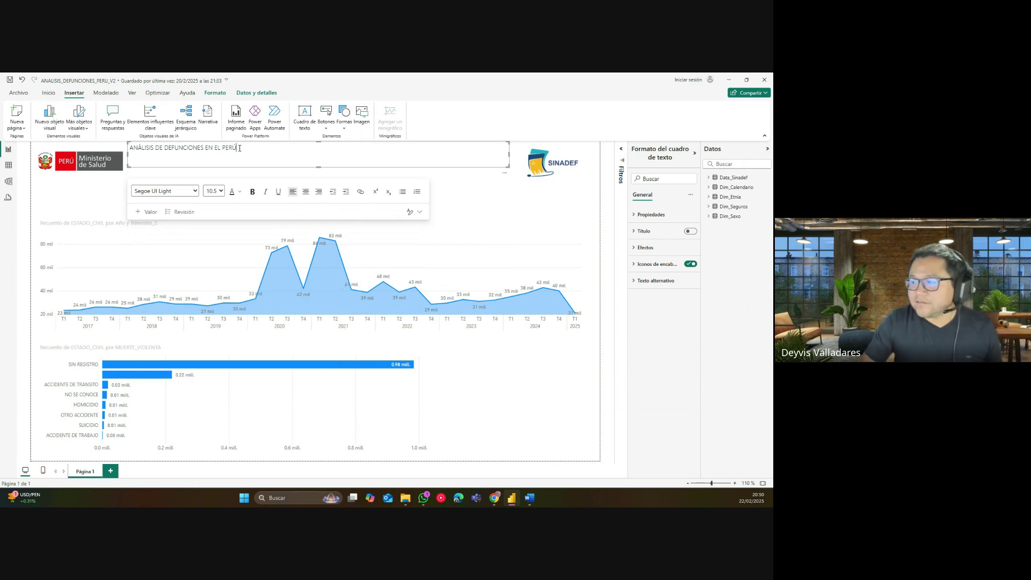
Format the title text as centered, 24 pt, bold, in the Segoe (Bold) font.
drag(239, 148, 128, 143)
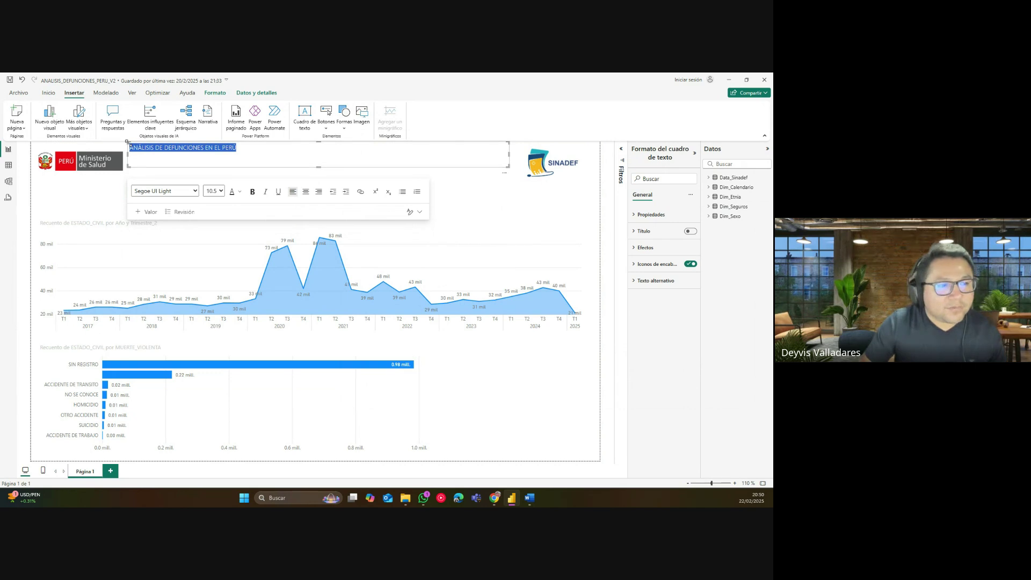
click(306, 192)
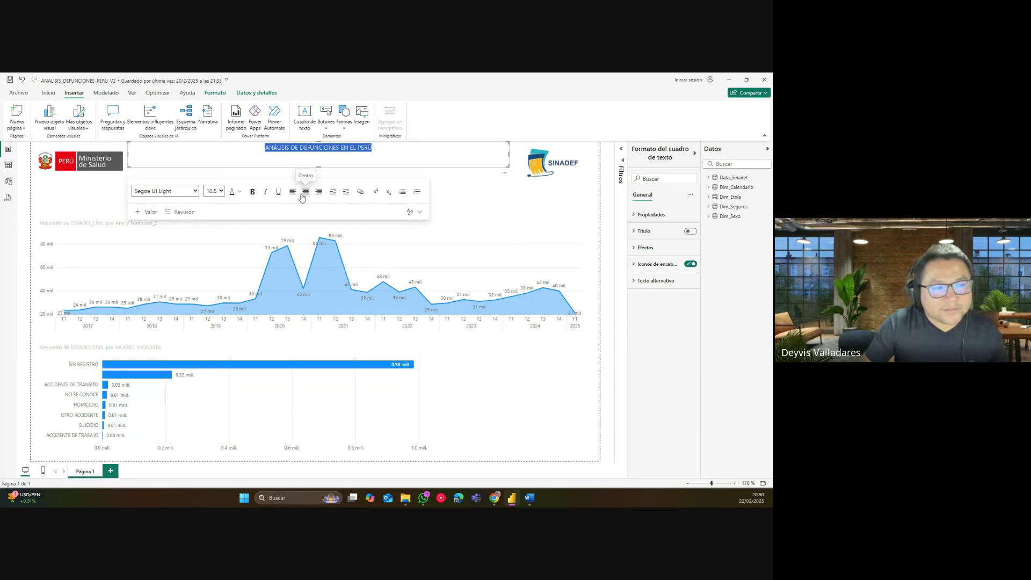
click(220, 191)
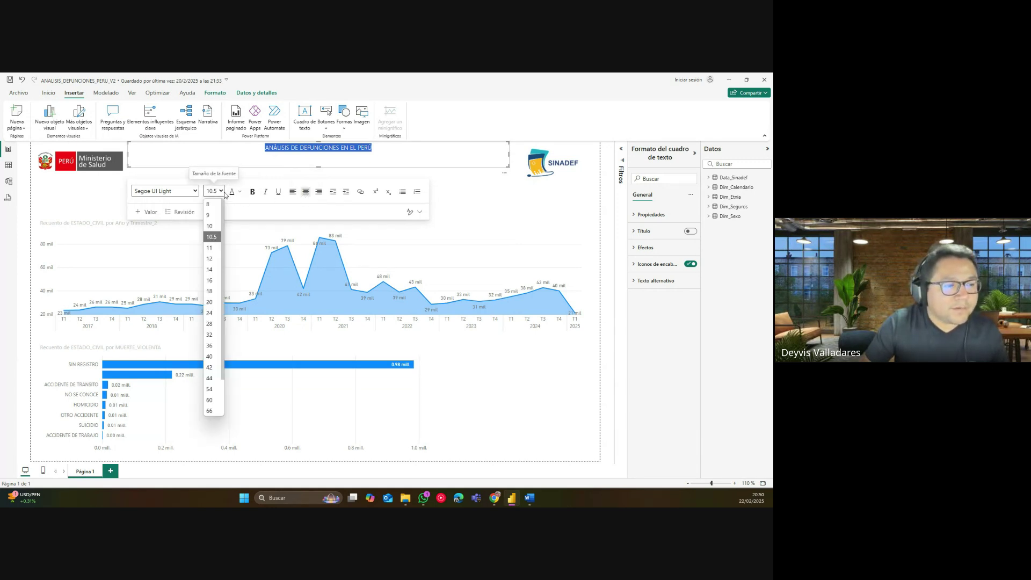
click(218, 311)
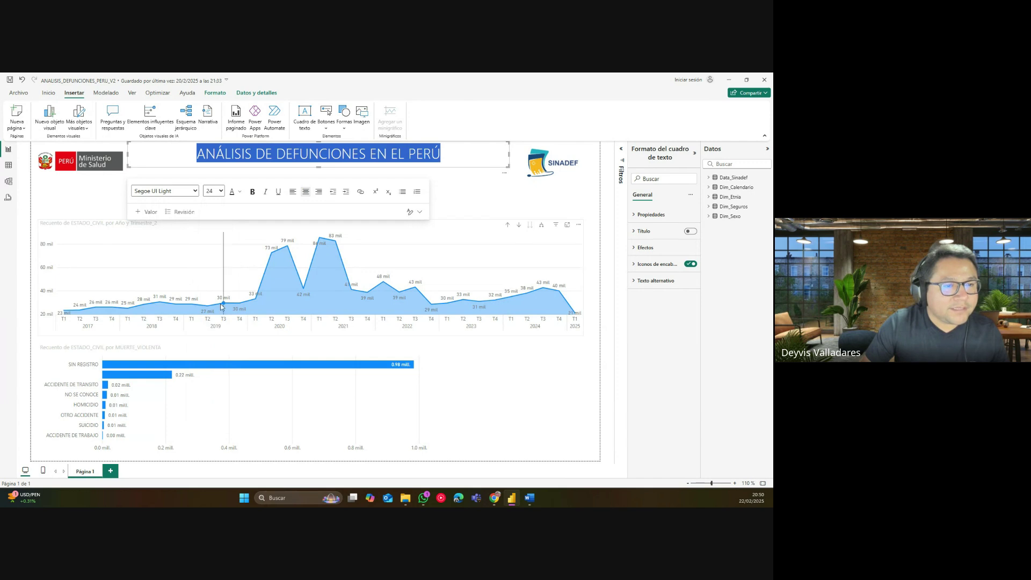
click(252, 192)
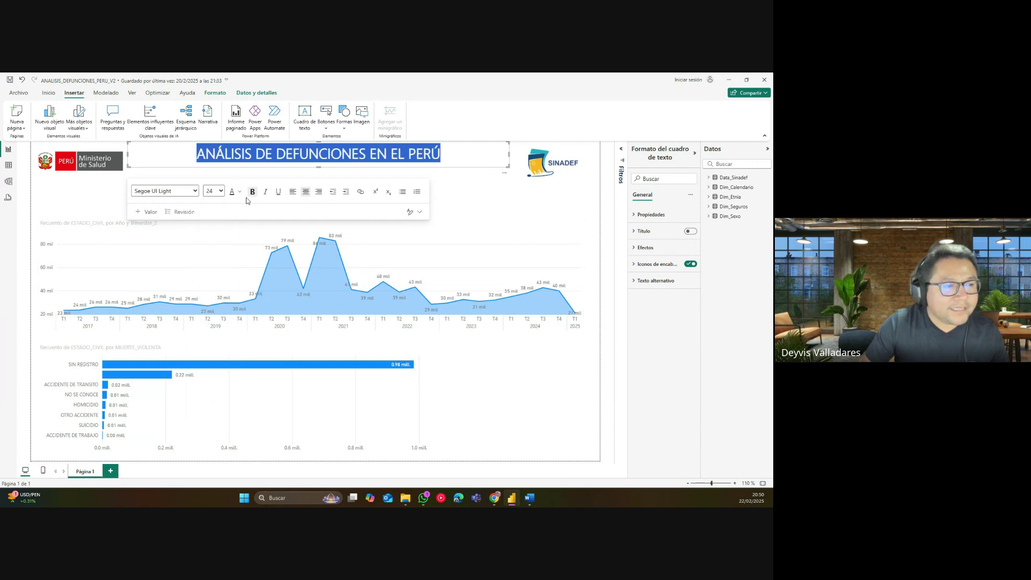
click(196, 192)
scroll(196, 215, down, 2)
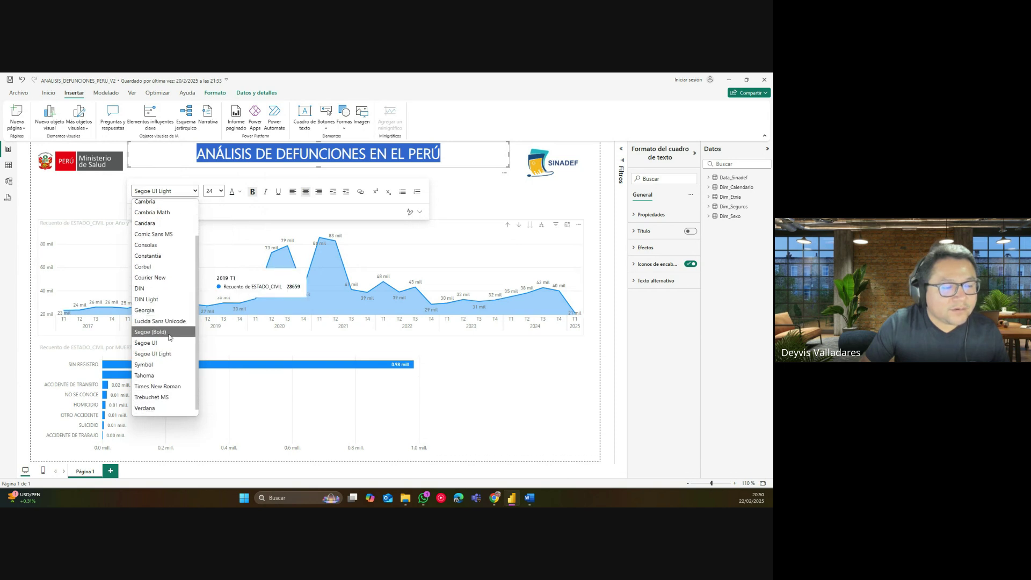
click(161, 332)
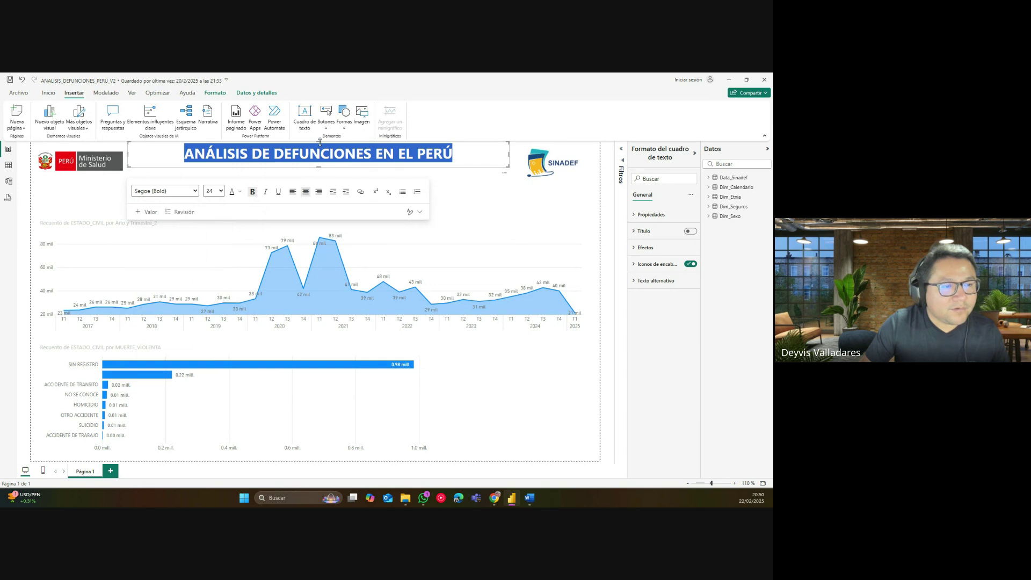
Lower the title text box slightly to line up with the logos and widen it to fill the space between them.
drag(320, 142, 320, 144)
click(456, 168)
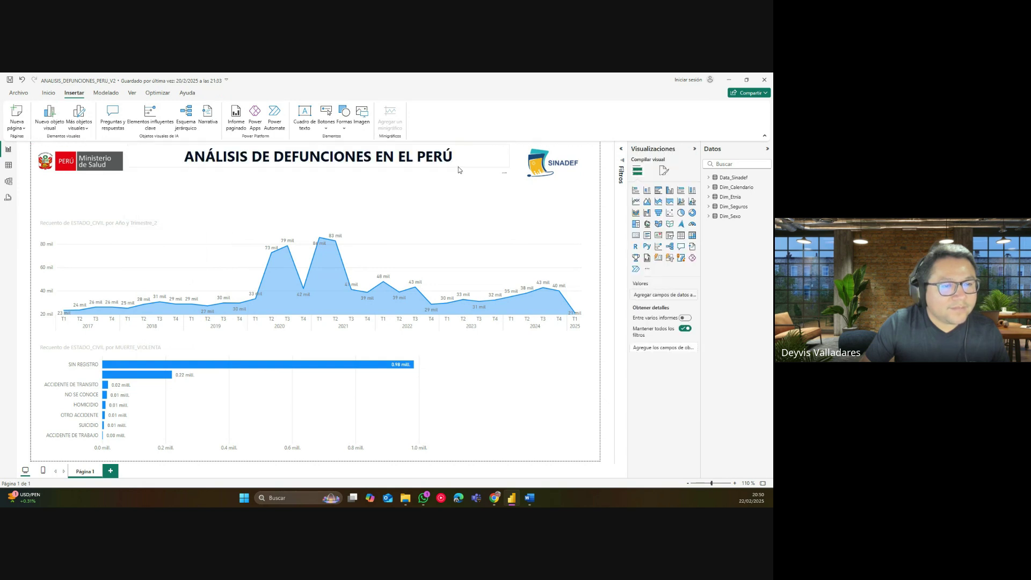
click(459, 167)
click(453, 172)
click(424, 168)
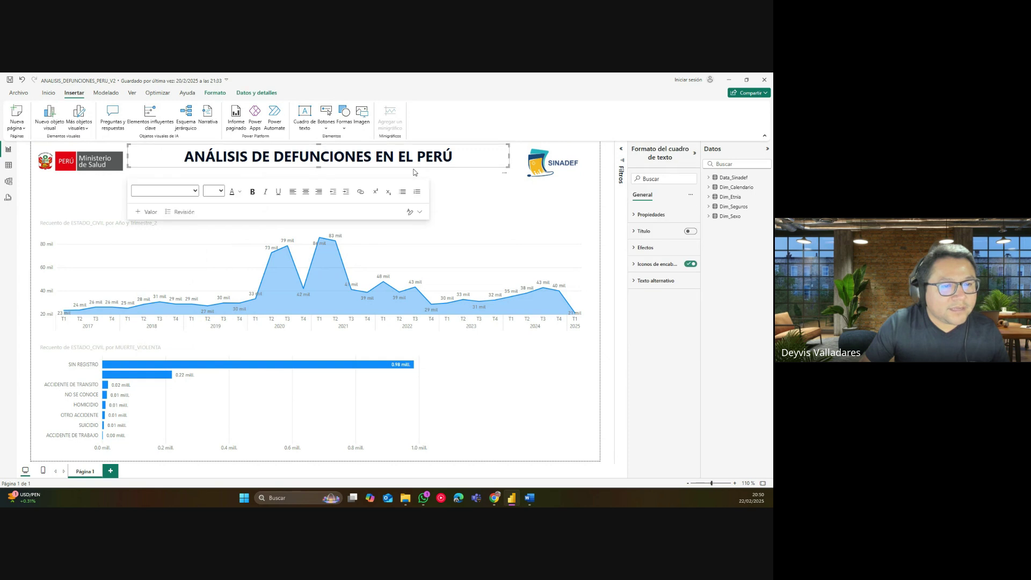
click(412, 169)
click(406, 167)
drag(333, 148, 330, 153)
drag(505, 162, 510, 162)
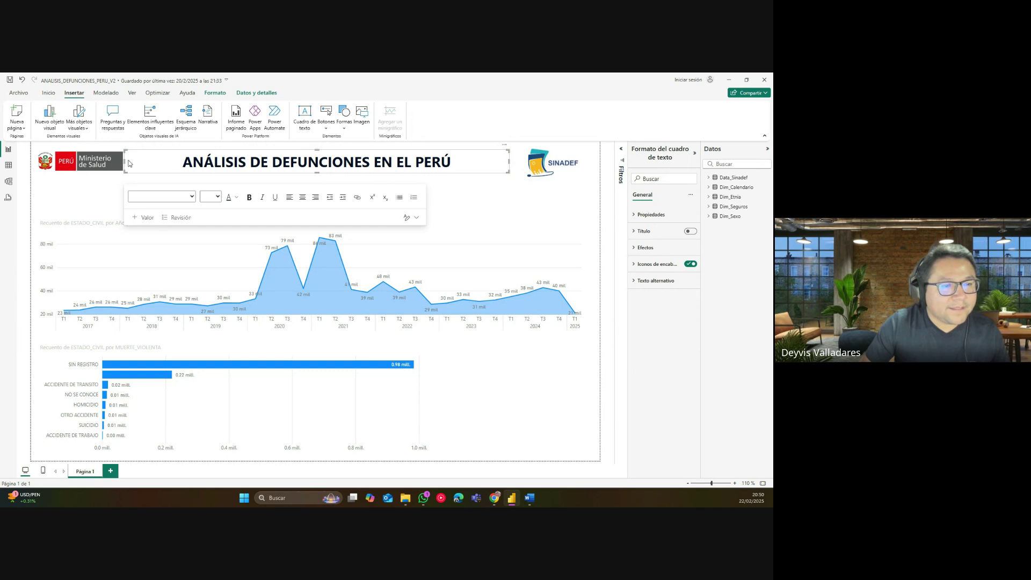
click(468, 202)
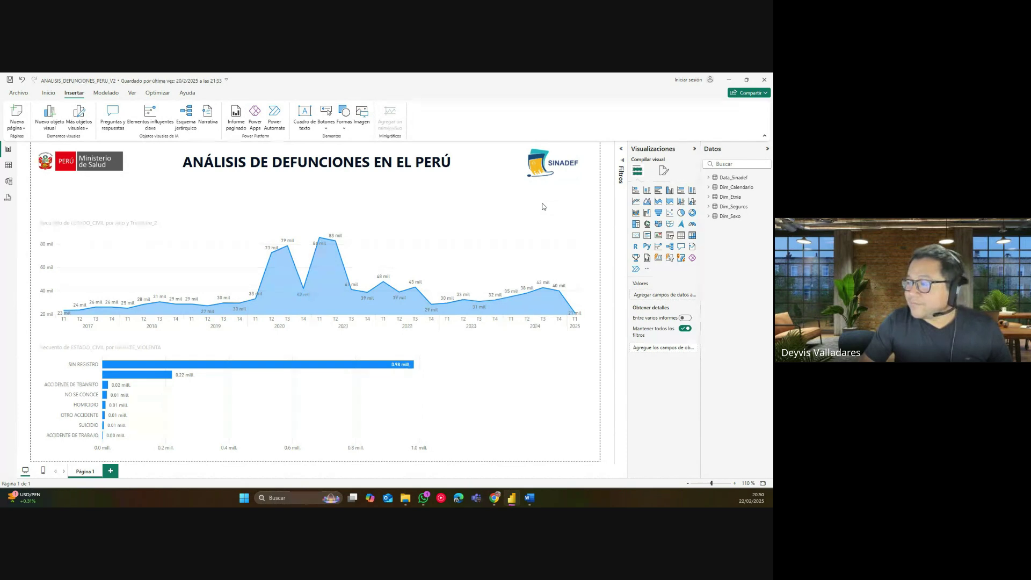
click(419, 170)
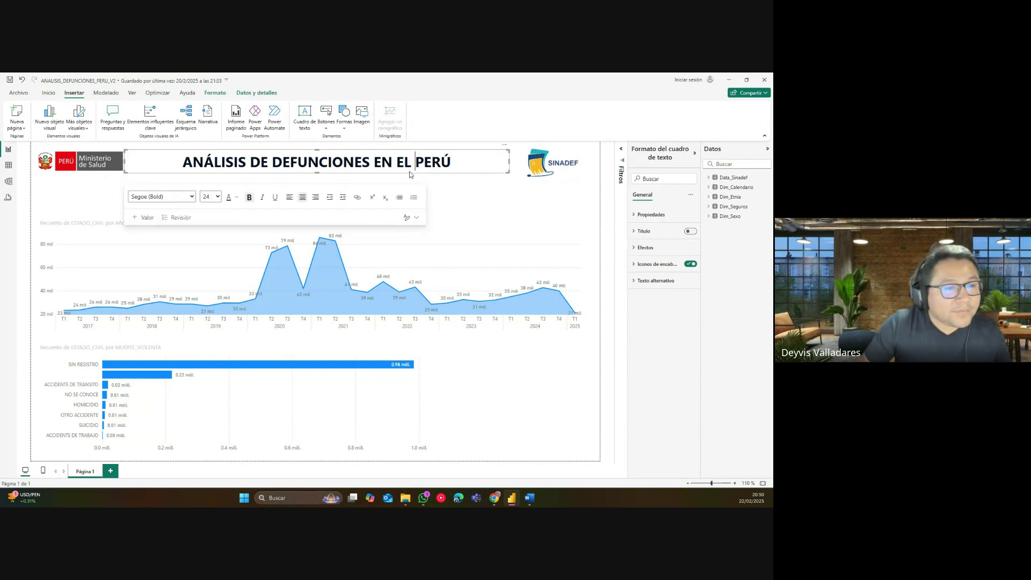
click(225, 149)
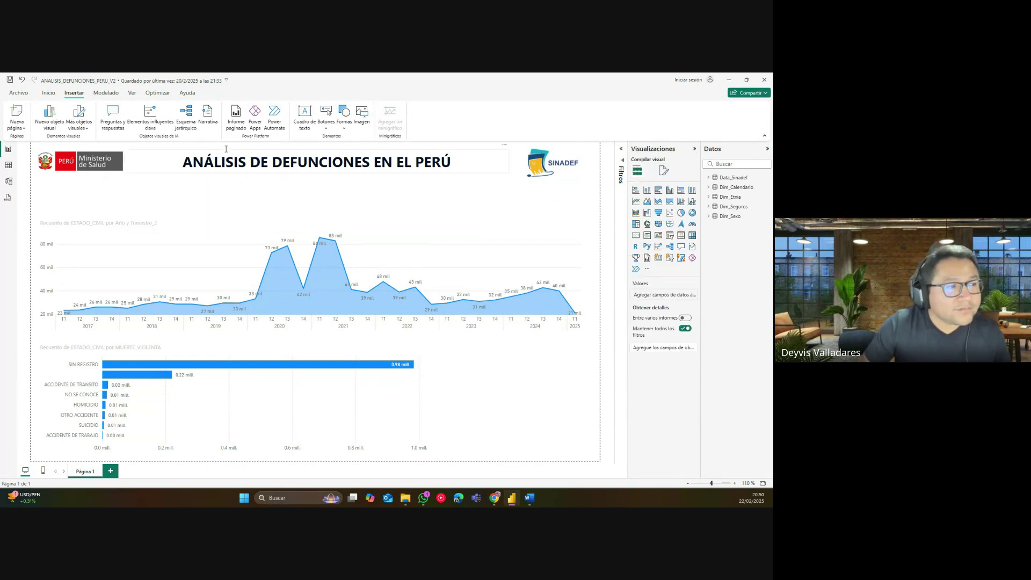
Add a second text box directly below the header and stretch it into a shallow strip across the page width.
click(304, 124)
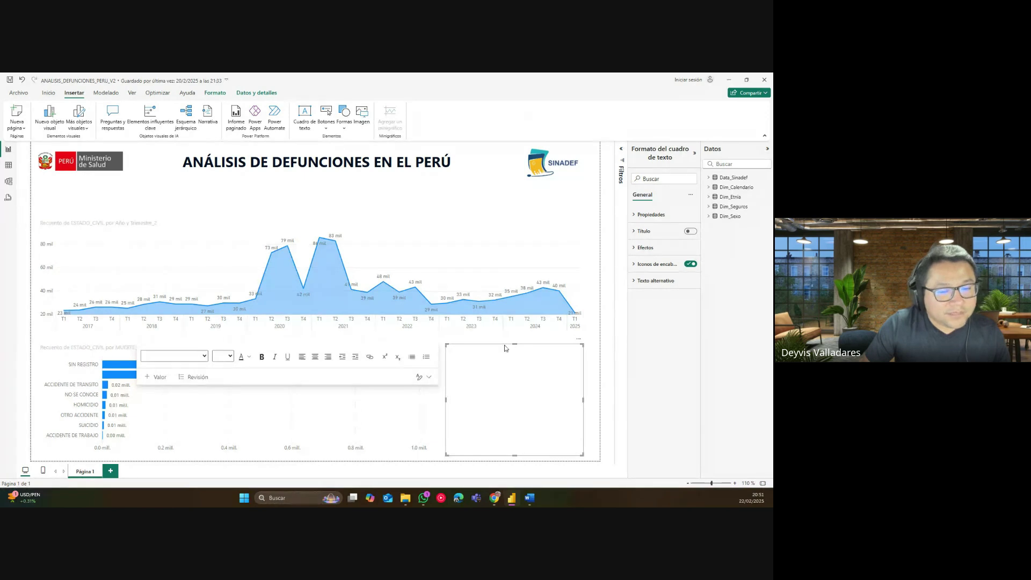
drag(505, 348, 97, 181)
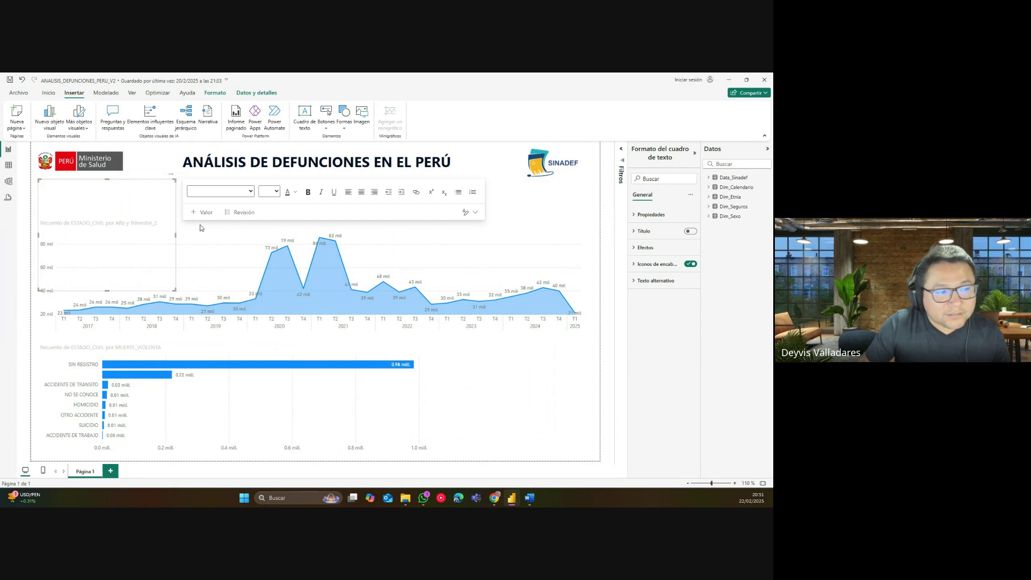
drag(175, 291, 591, 198)
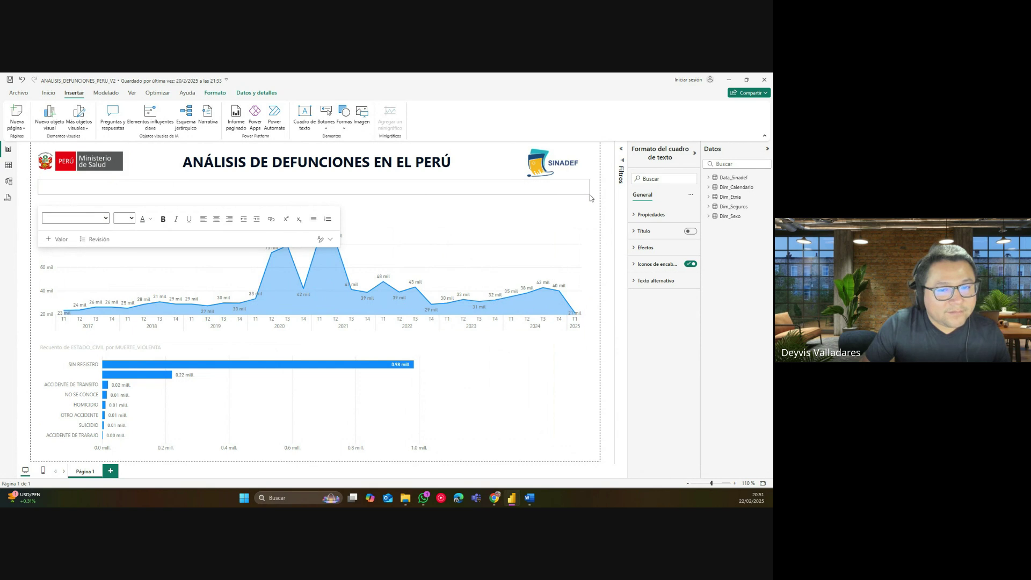
click(456, 190)
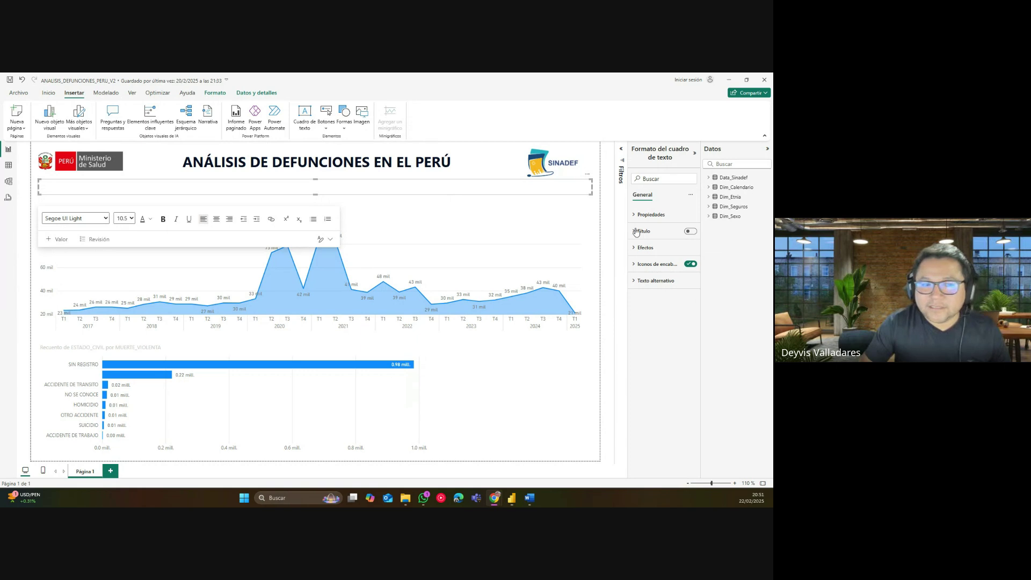
Enter the description "El Sistema de Información de Defunciones permite el ingreso de datos del fallecido, generación del certificado de defunción y el informe estadístico.".
click(306, 188)
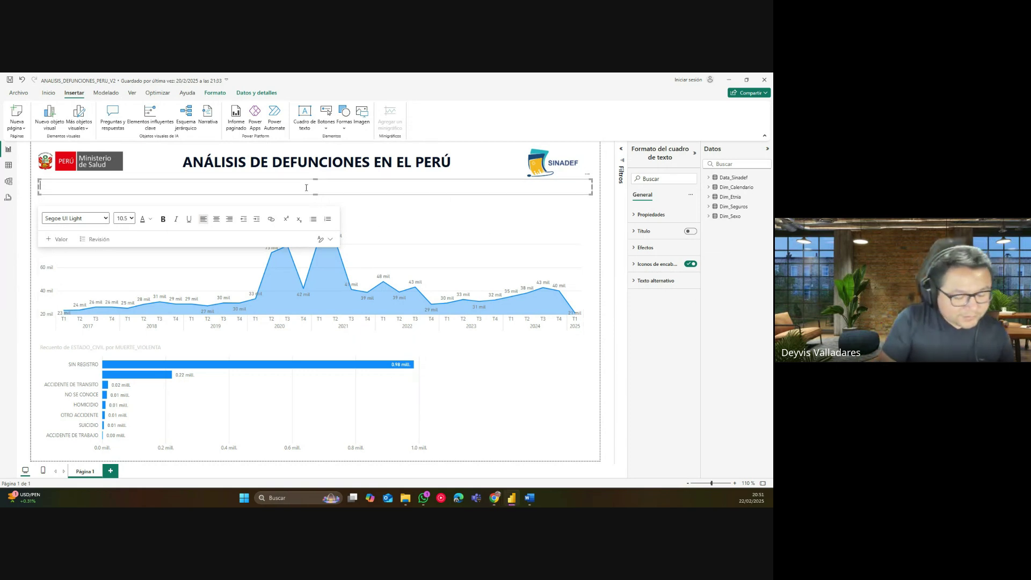
text(e)
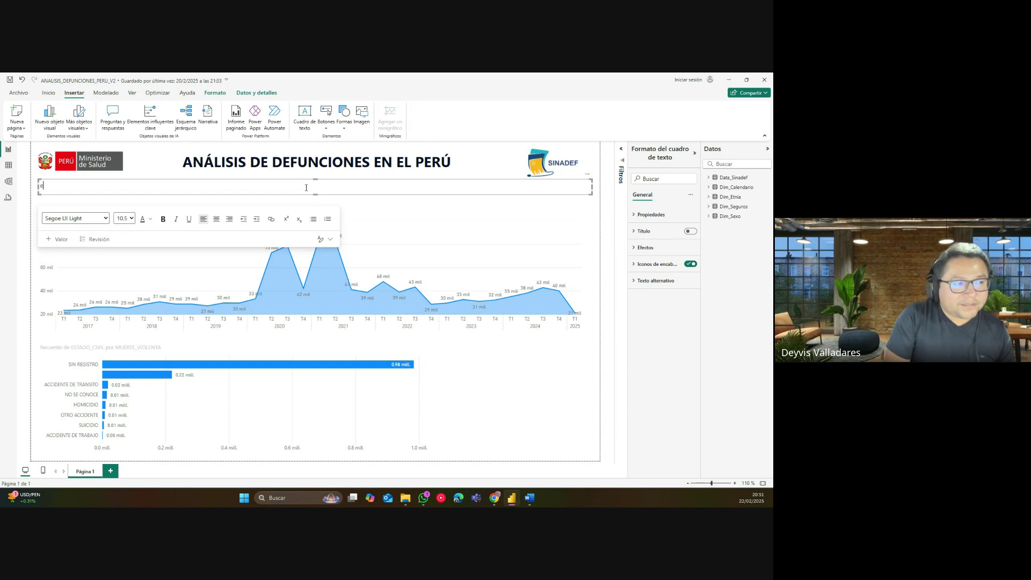
text(l sis)
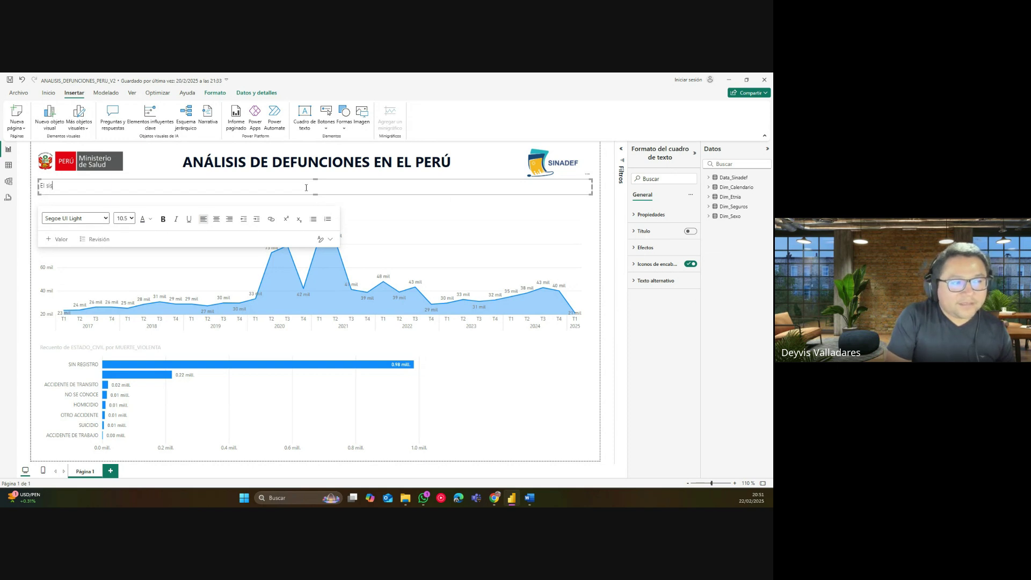
text(tema)
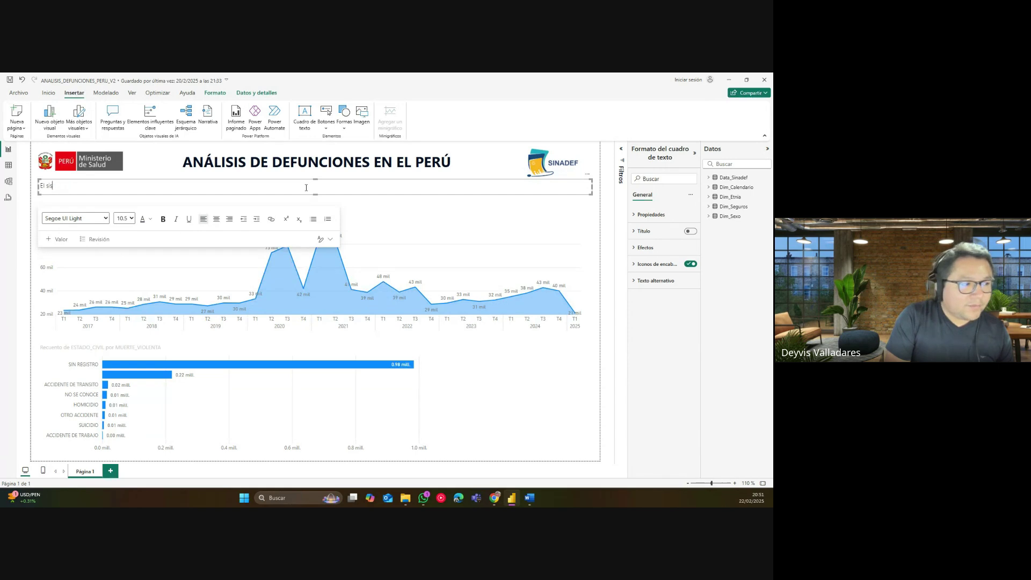
key(BackSpace)
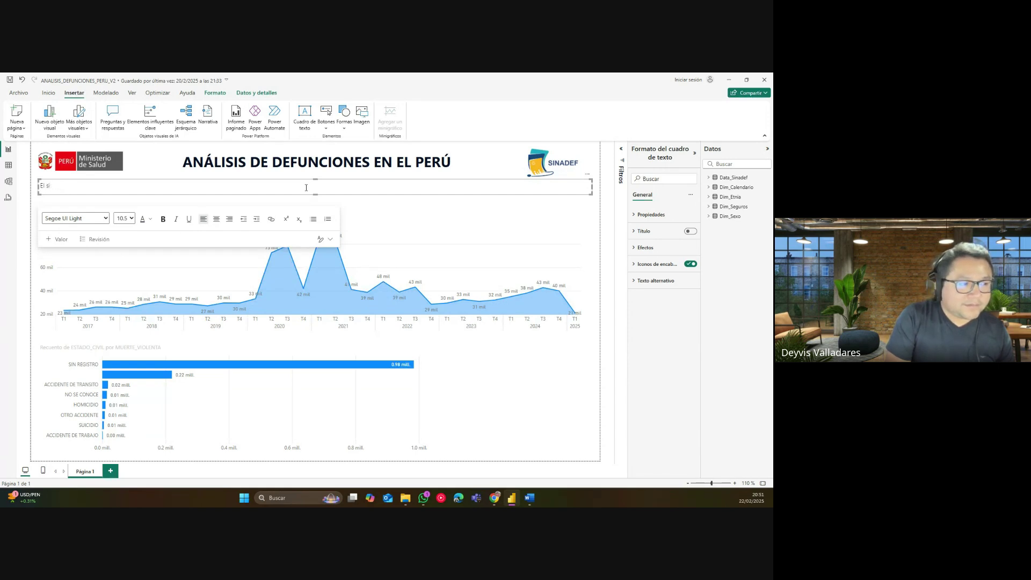
text(Sistema)
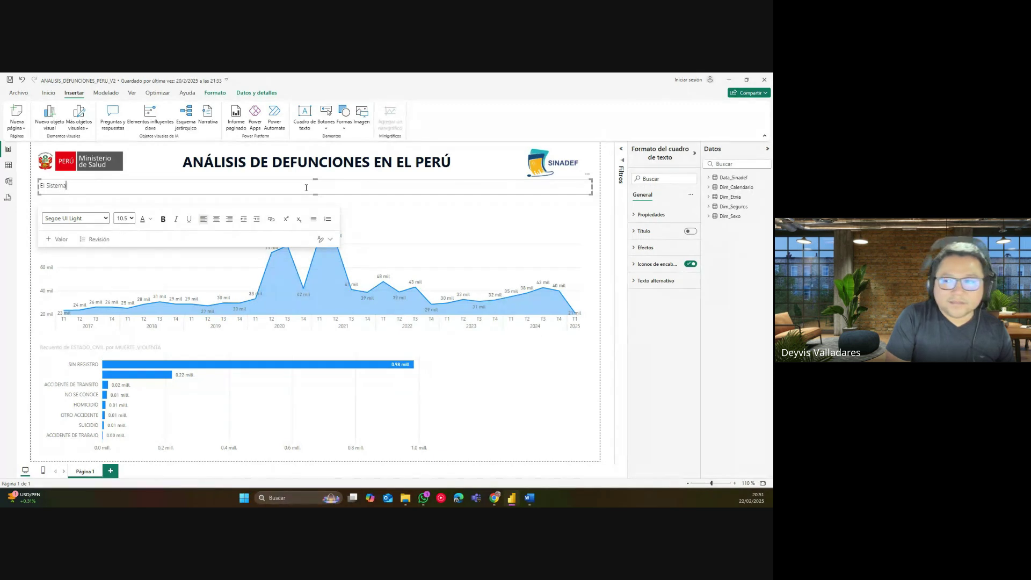
text( de)
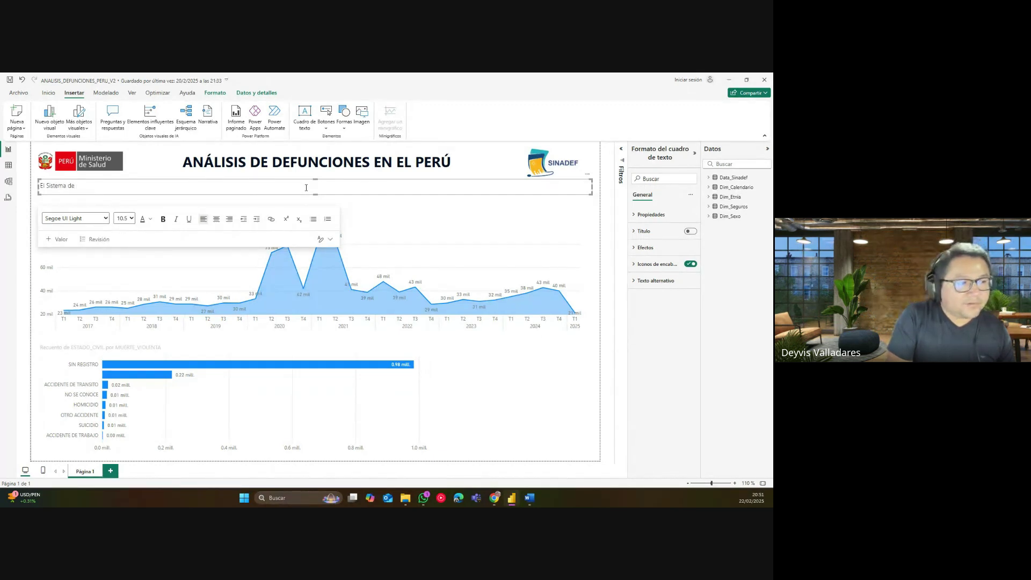
text( Información de )
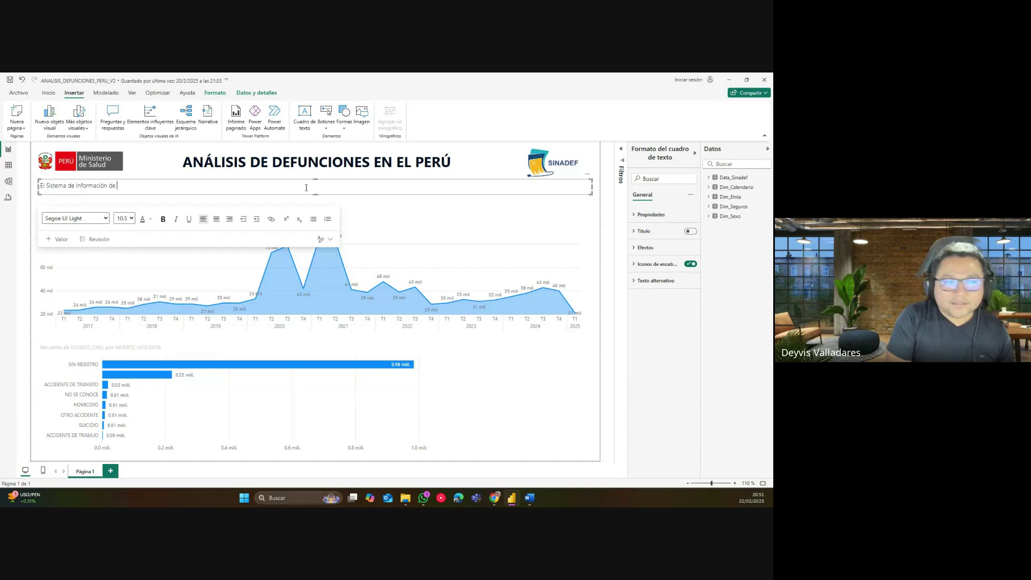
text(defunciones )
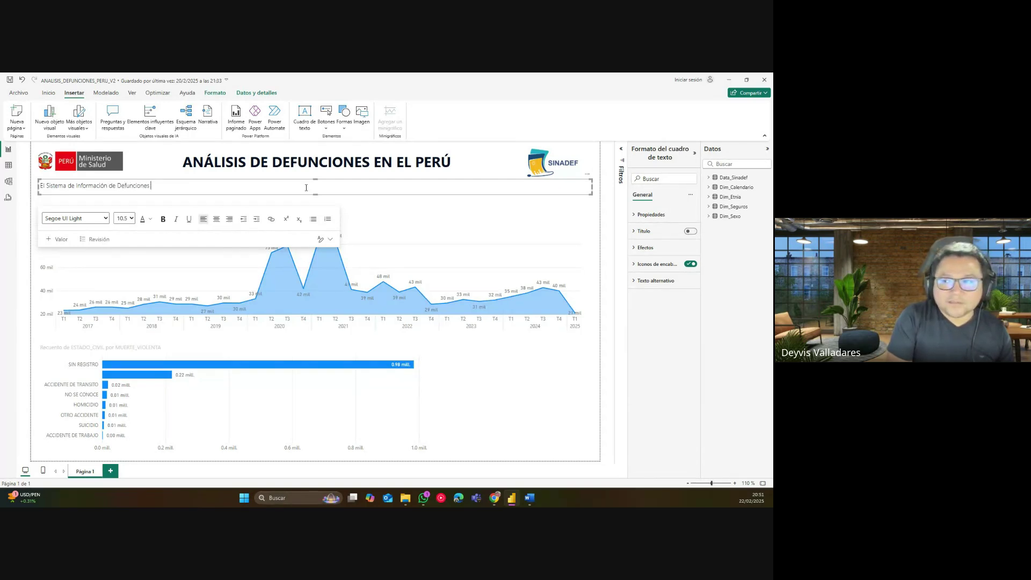
text(permite el ingreso)
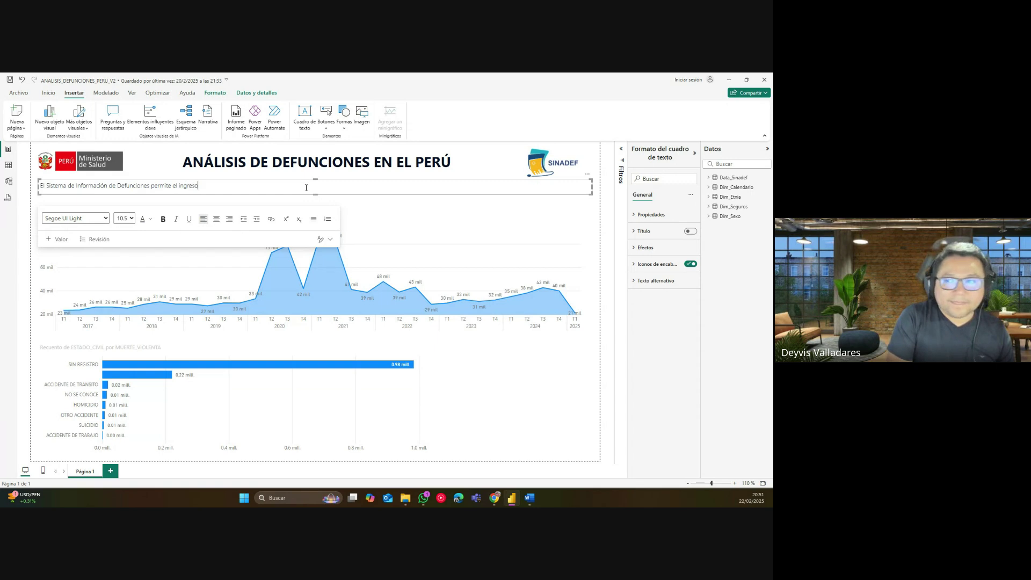
text( de datos del falle)
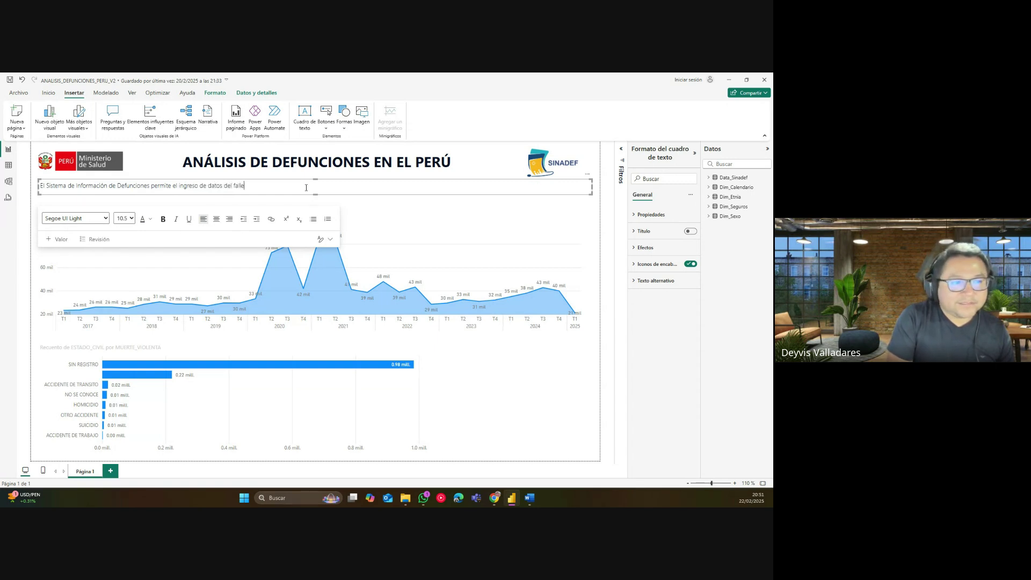
text(cido. generac)
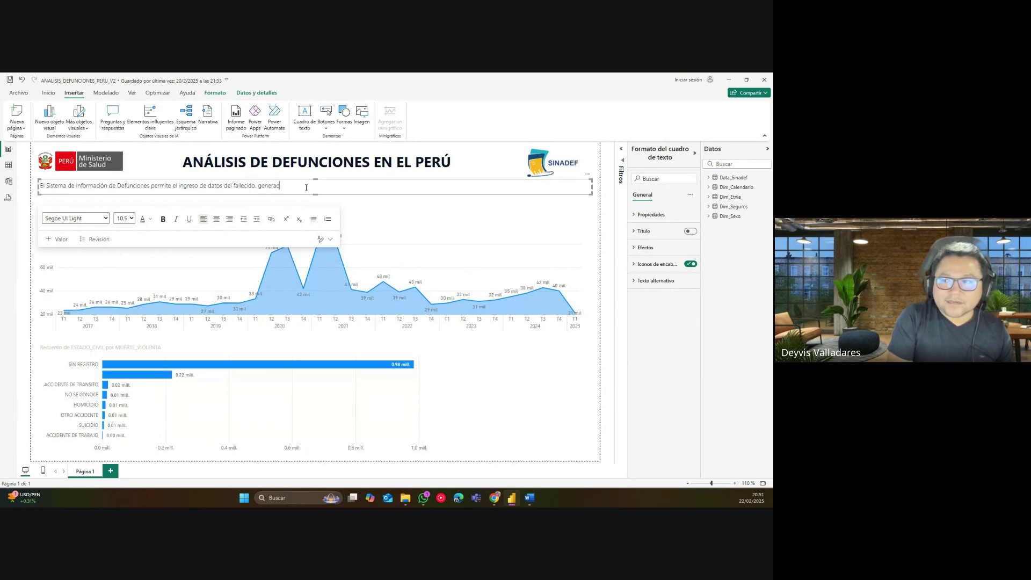
text(ión del certifica)
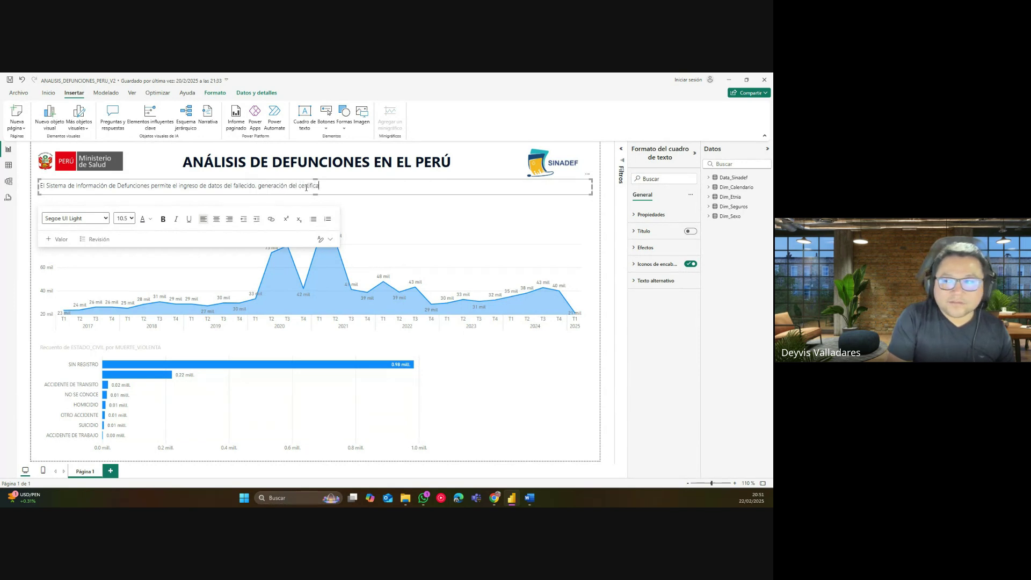
text(do de defunci)
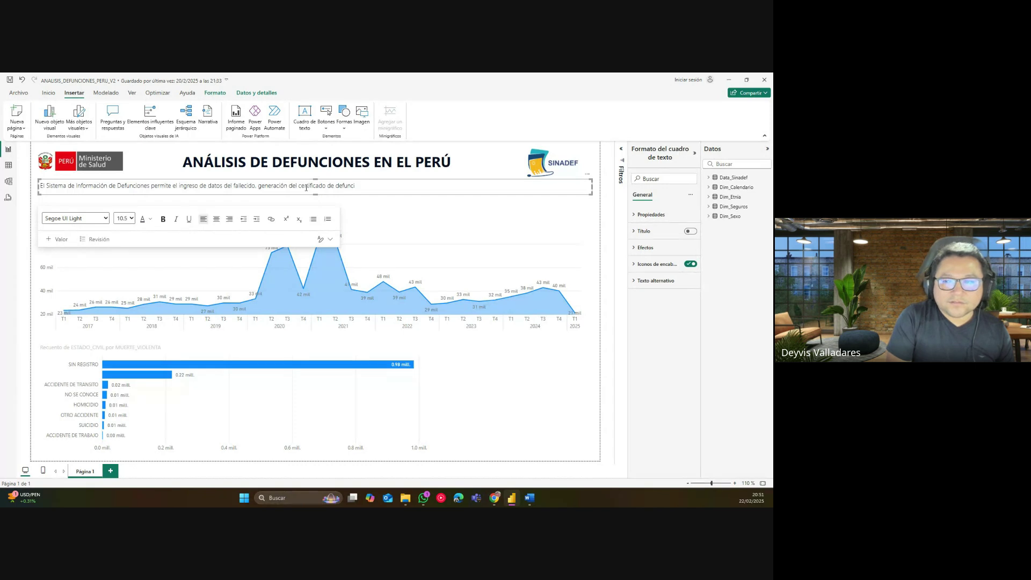
text(ón y el informe estadístico.)
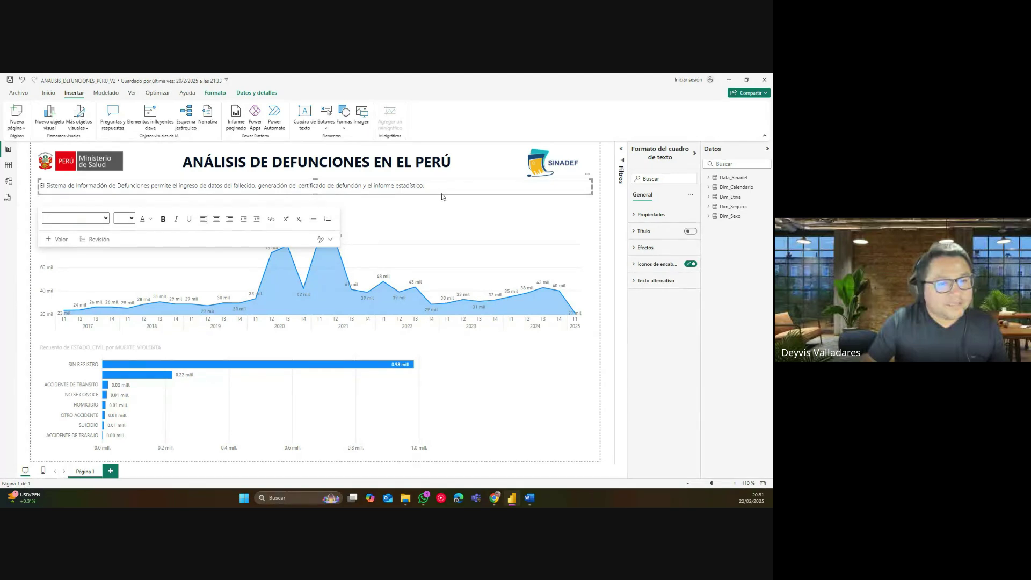
drag(424, 186, 45, 185)
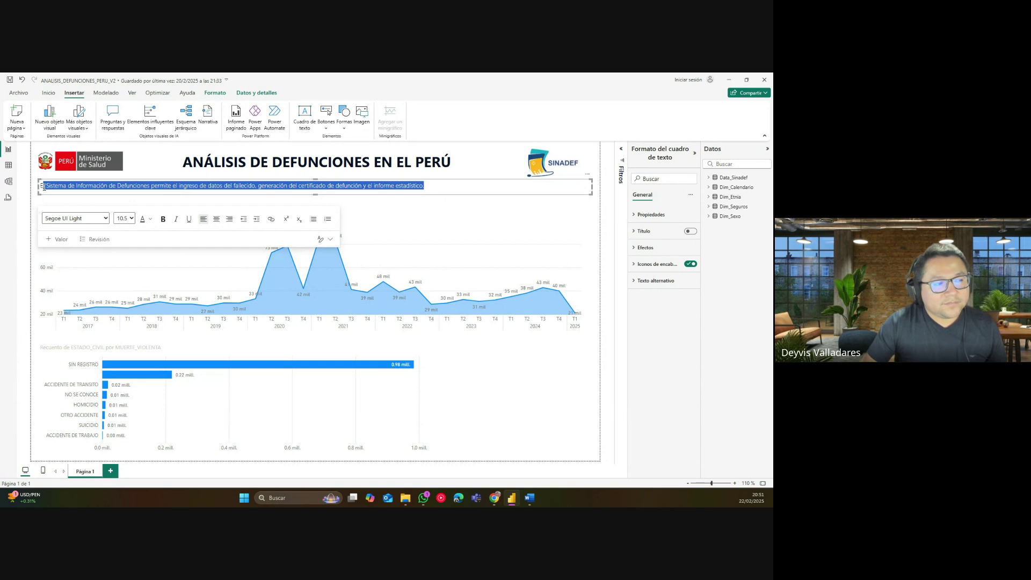
drag(44, 187, 42, 190)
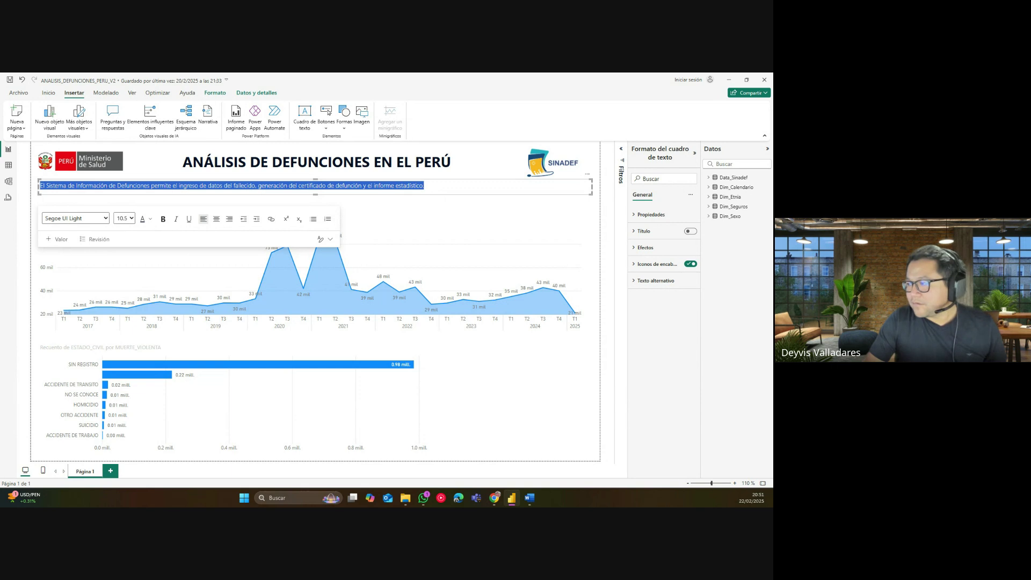
key(alt+Tab)
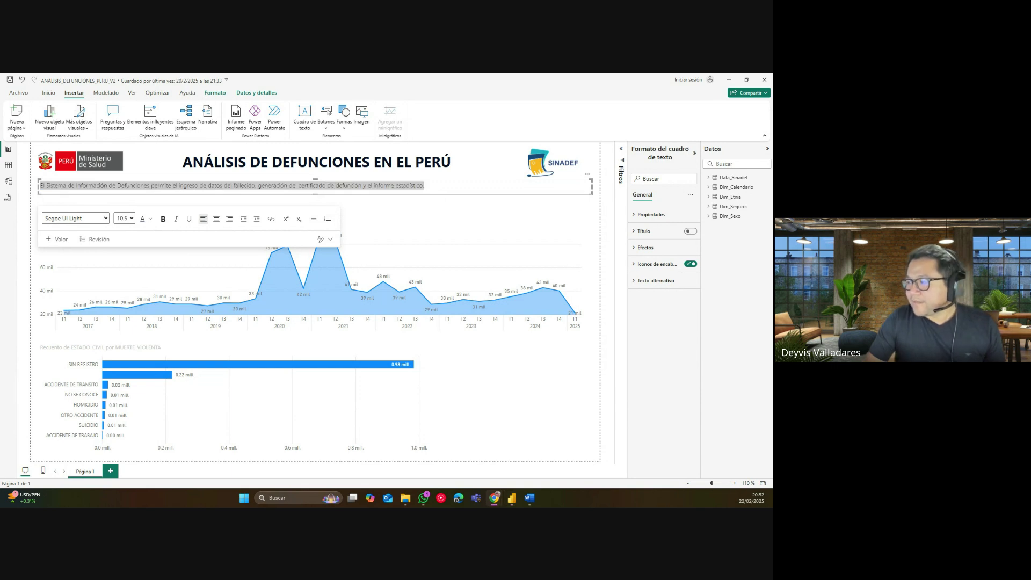
click(408, 204)
Move the description text box down so a gap opens between it and the title header.
click(350, 190)
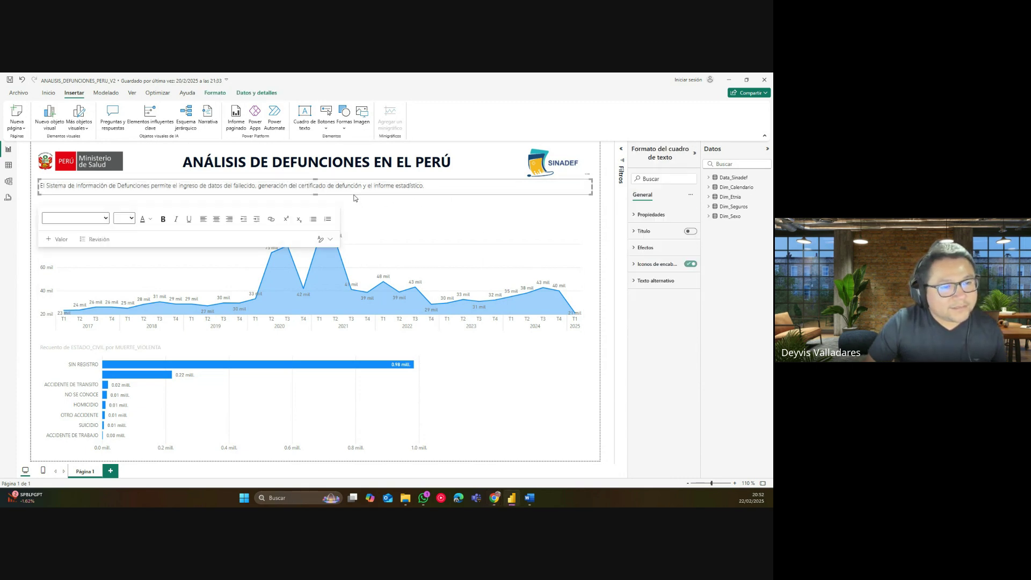
drag(360, 184, 368, 202)
click(379, 193)
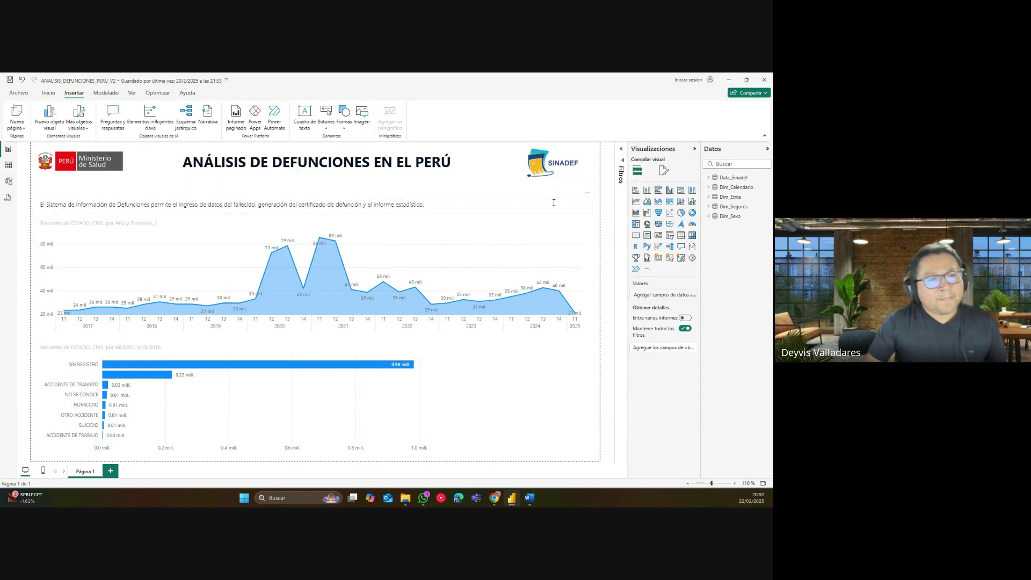
click(536, 180)
click(490, 180)
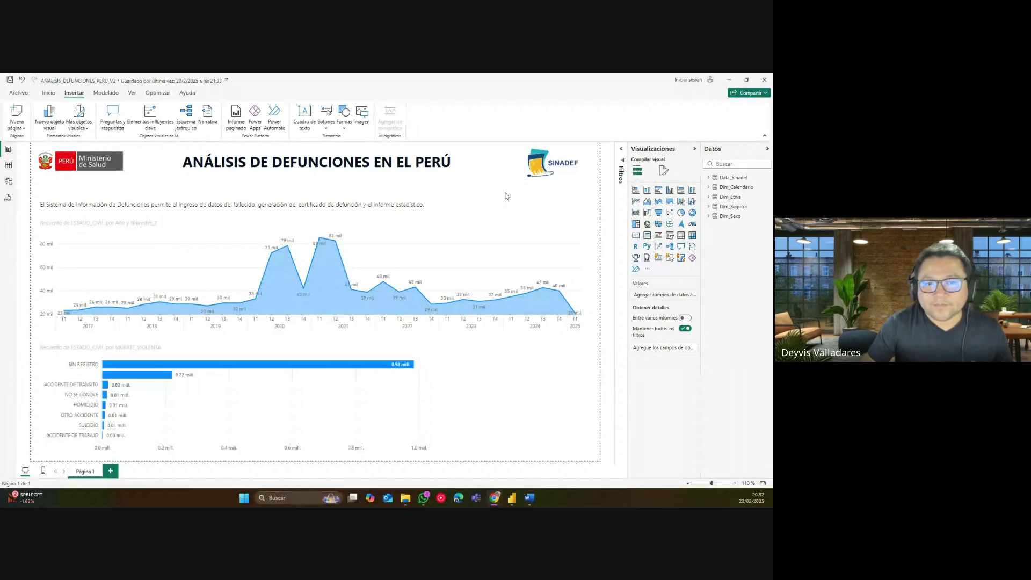
click(560, 177)
click(346, 169)
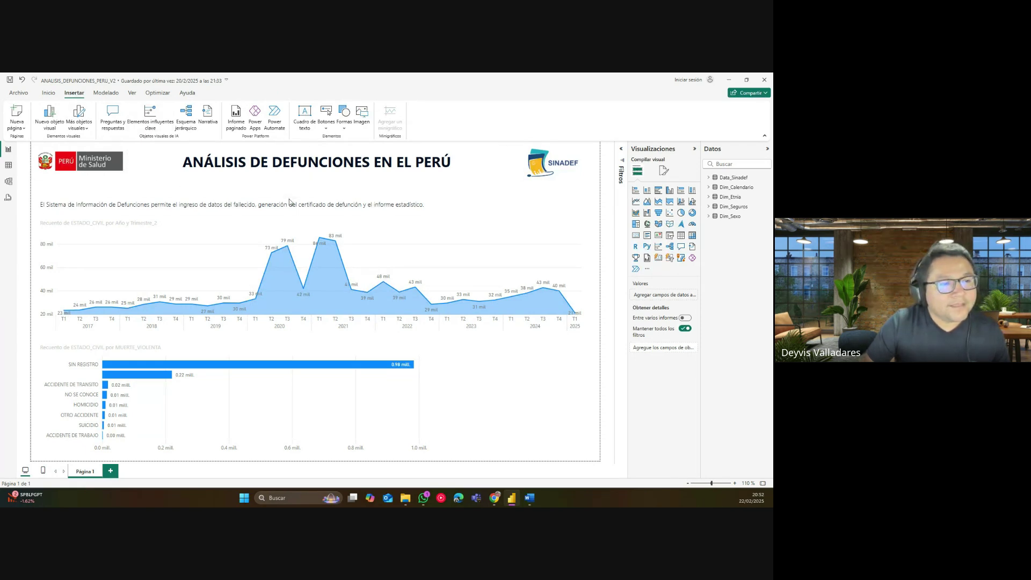
click(346, 201)
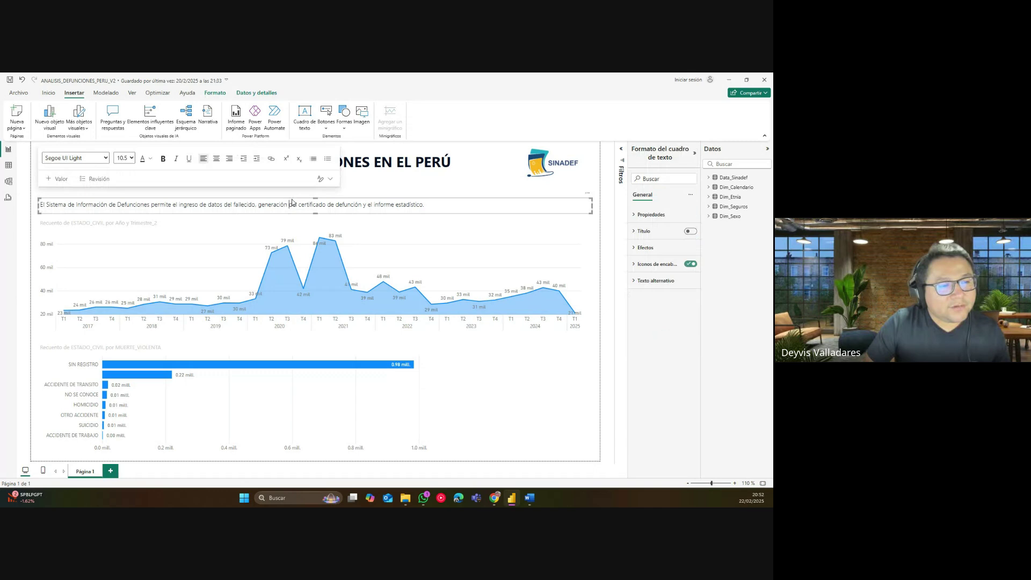
click(346, 194)
Insert a rectangle shape and stretch it into a thin full-width band between the title header and the description line.
click(343, 128)
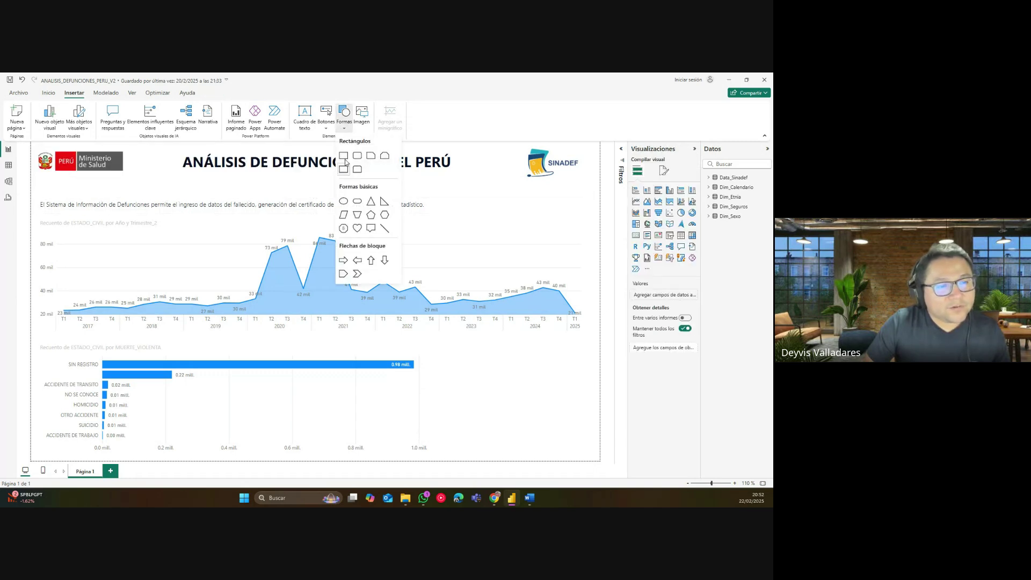
click(345, 129)
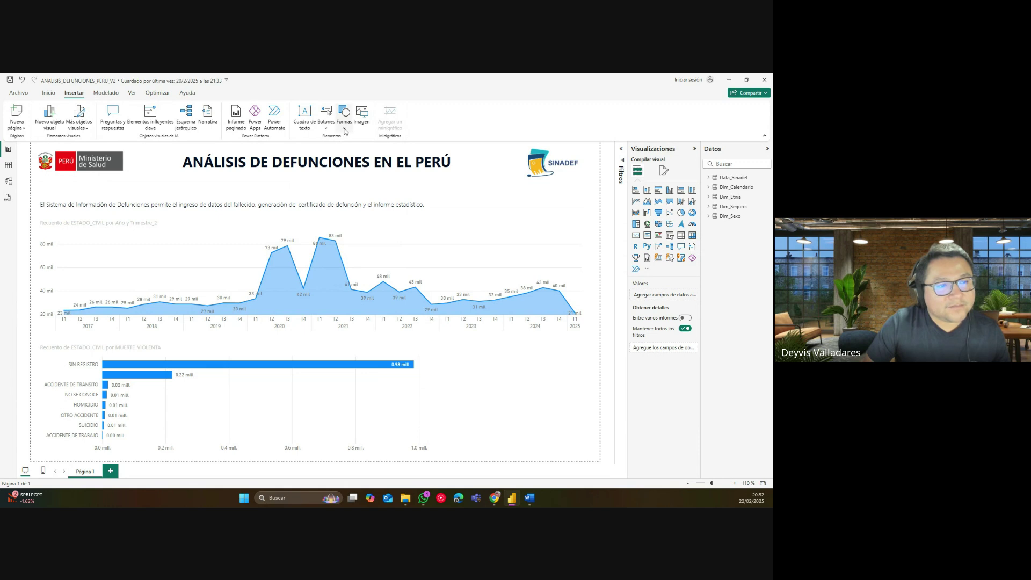
click(345, 130)
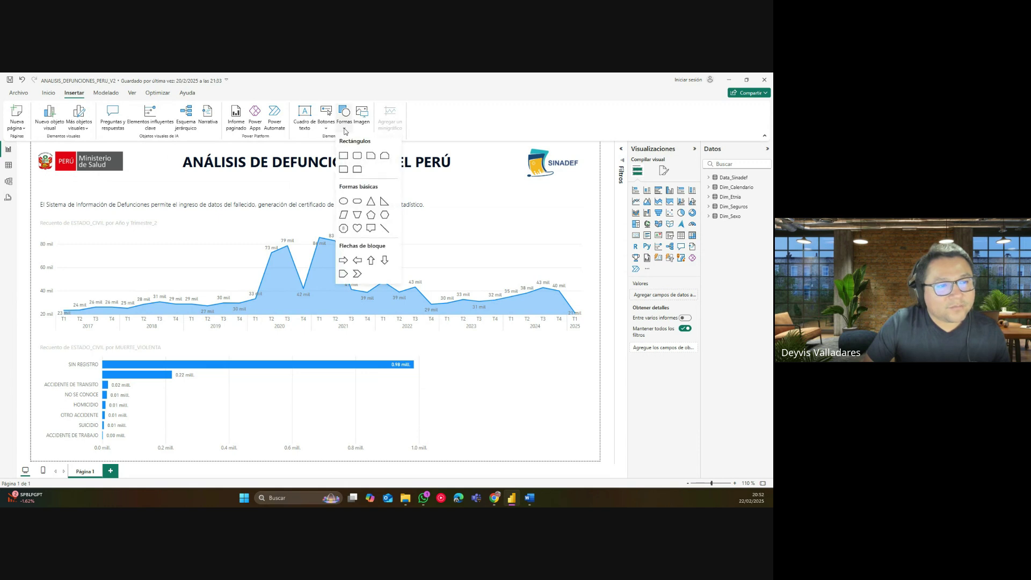
click(343, 156)
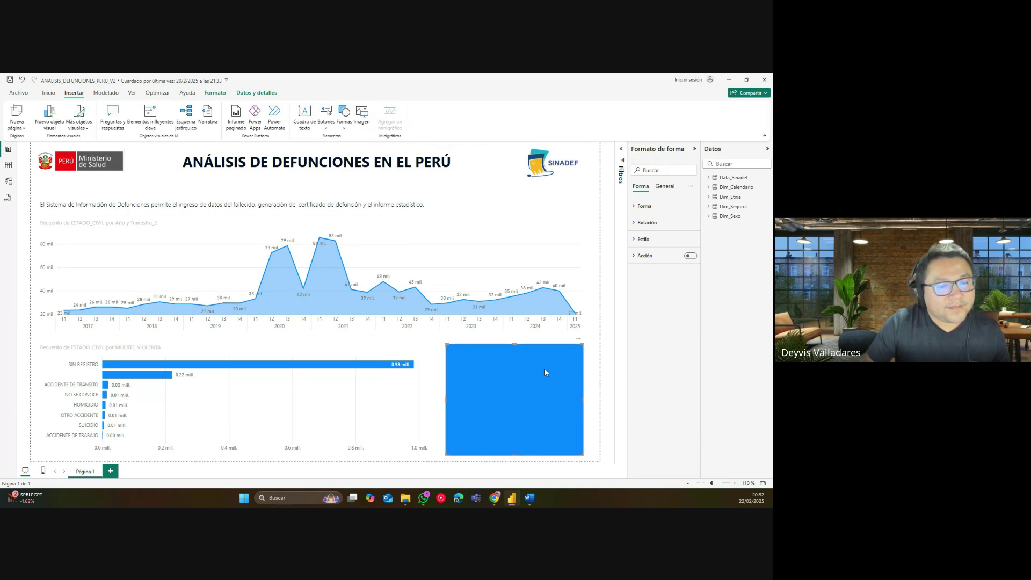
drag(533, 369, 129, 204)
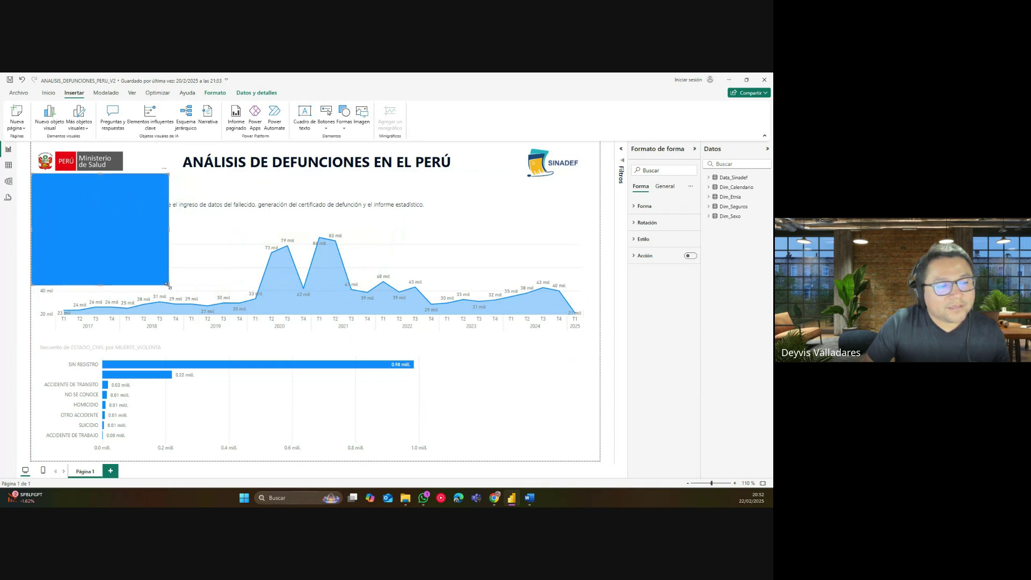
drag(169, 284, 565, 173)
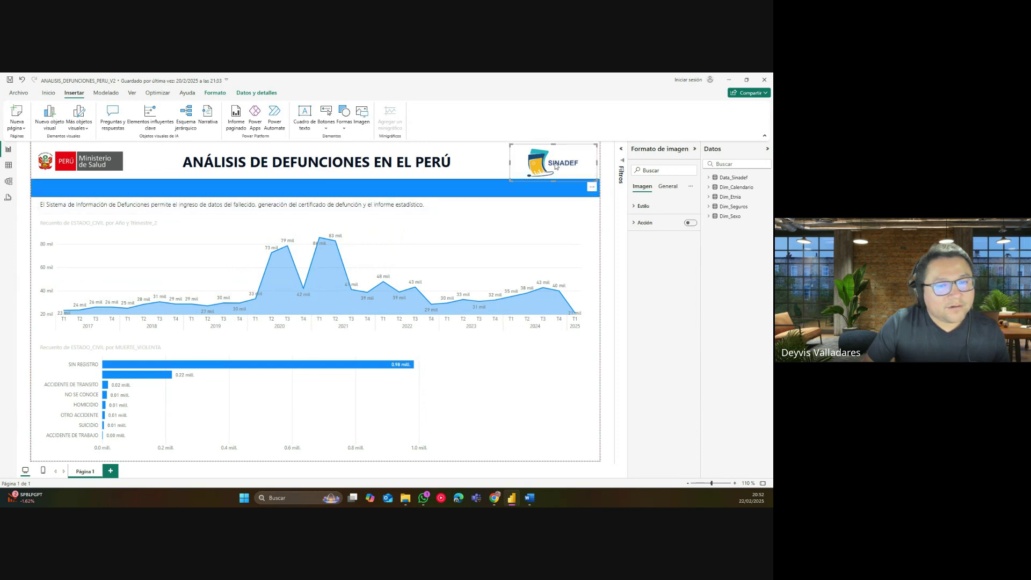
click(522, 190)
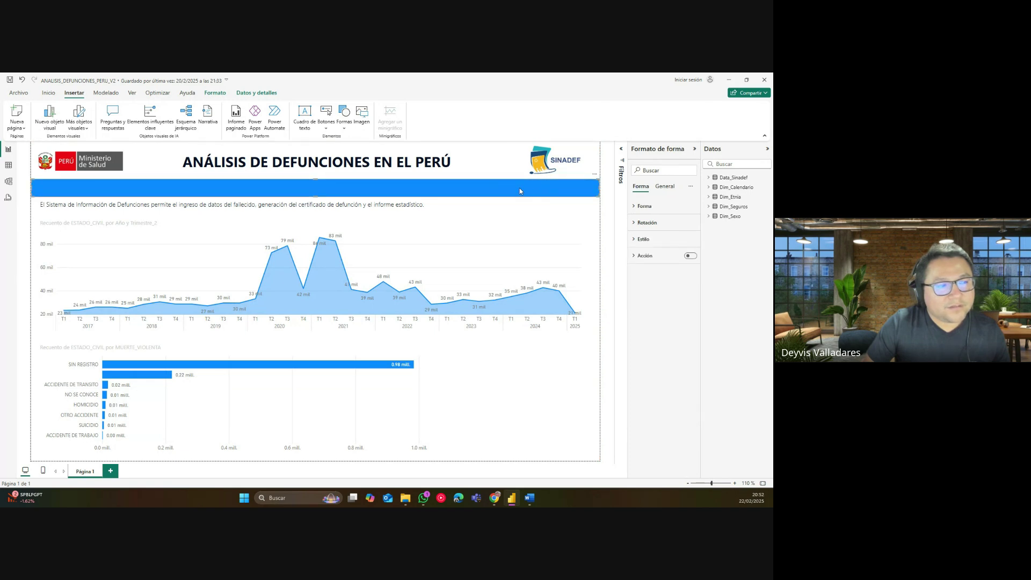
click(398, 204)
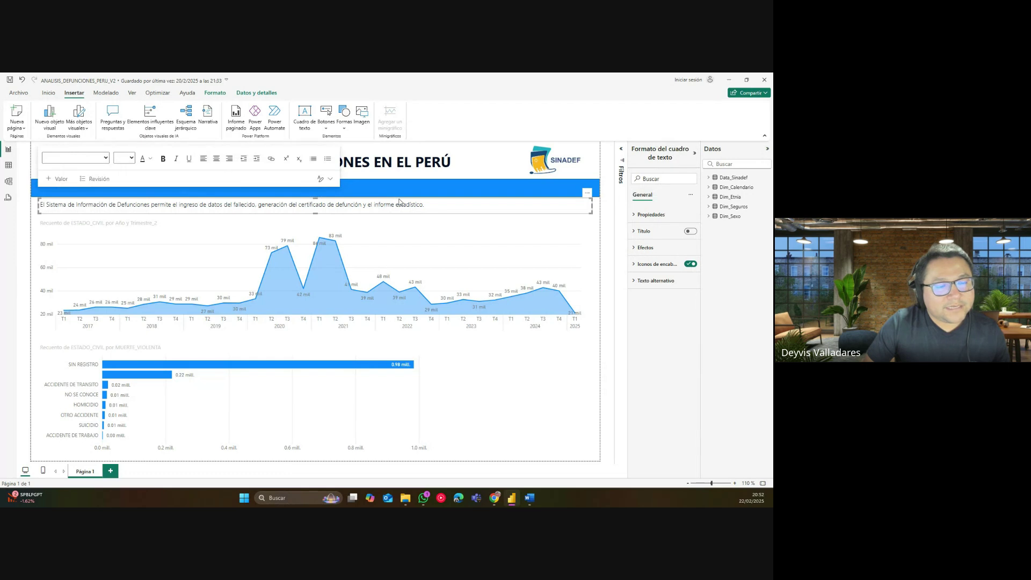
Set the rounded corners of the band below the title to 100 px.
click(496, 192)
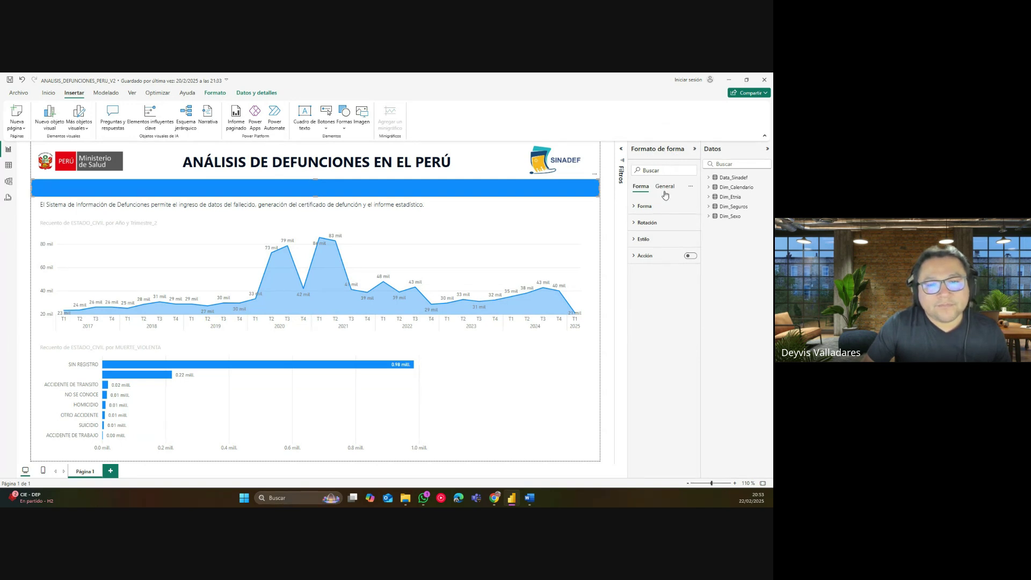
click(645, 206)
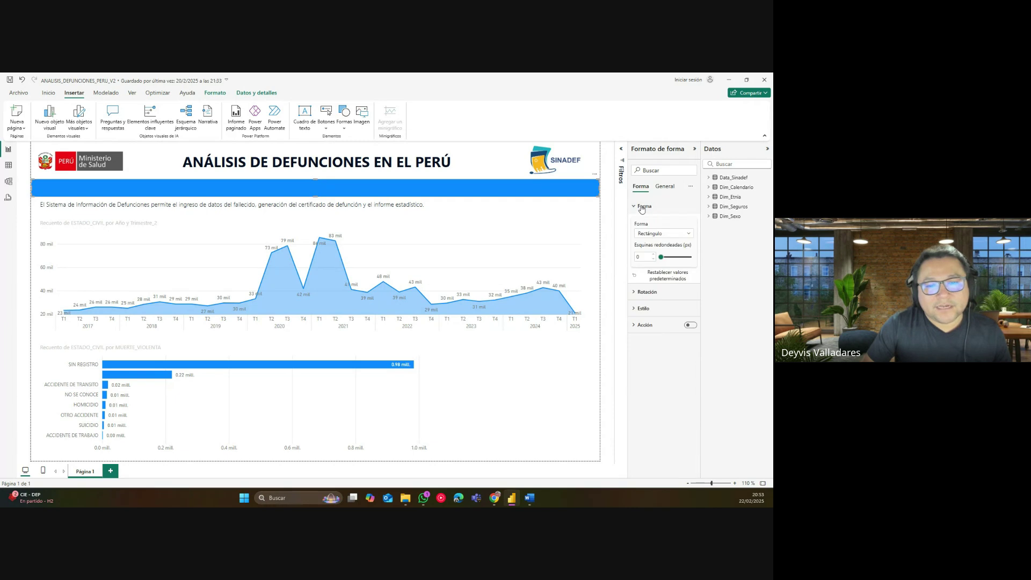
click(652, 234)
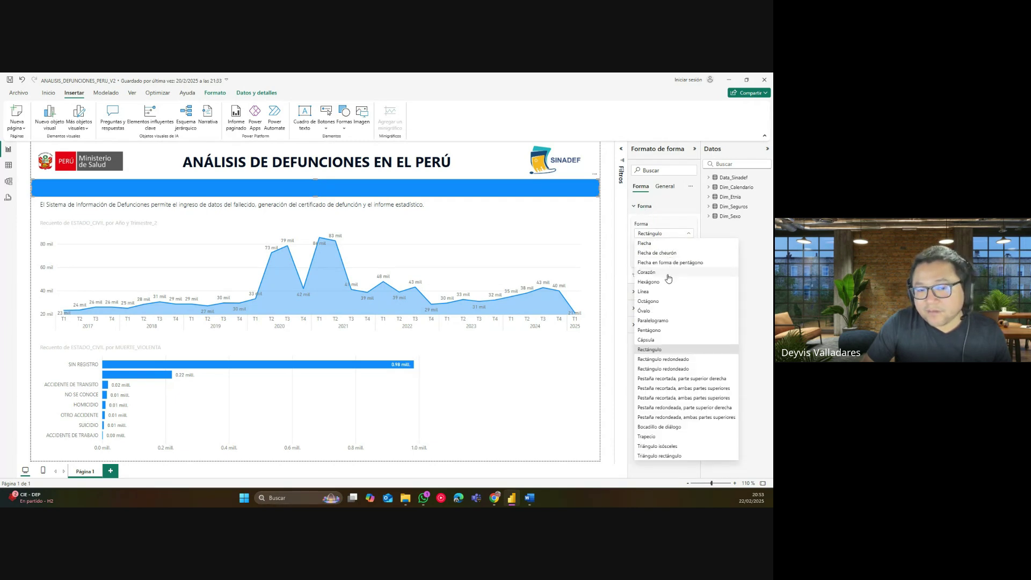
click(667, 235)
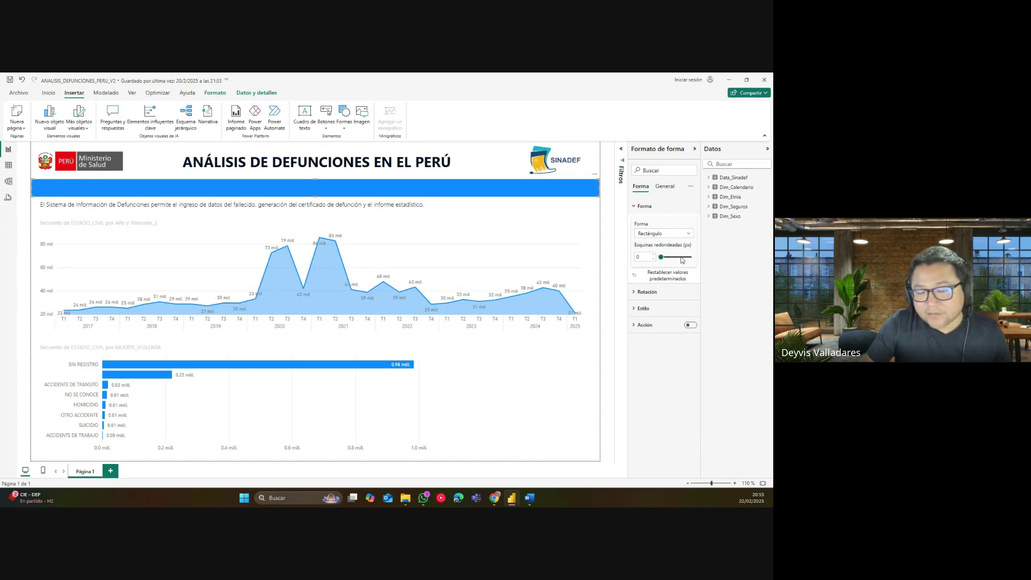
drag(661, 257, 691, 257)
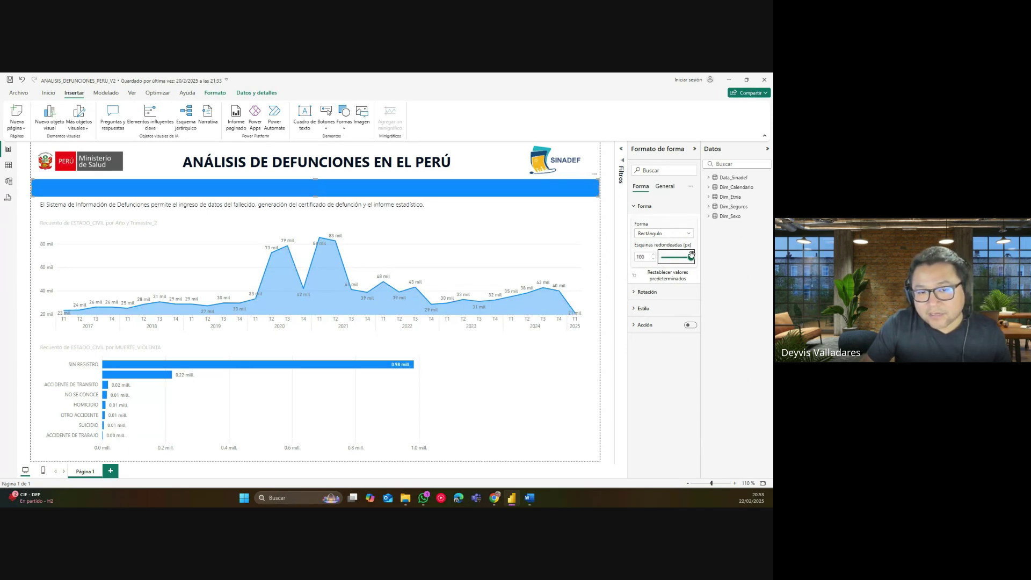
click(593, 207)
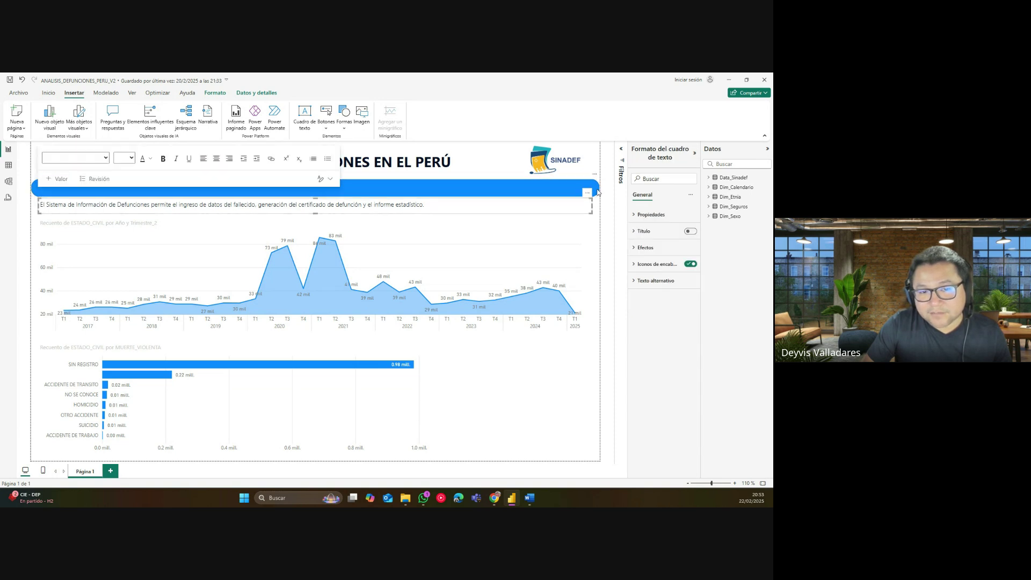
click(598, 192)
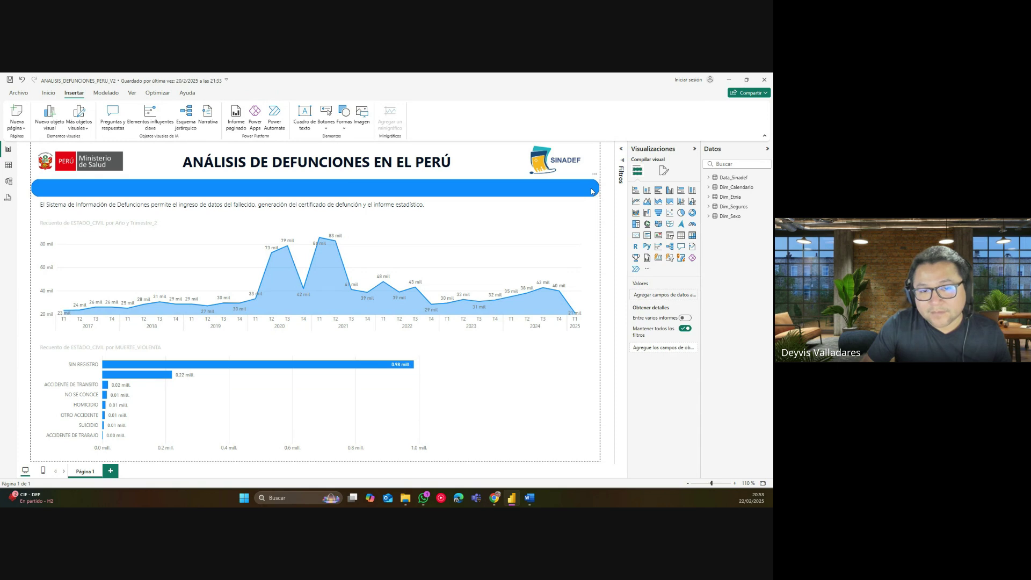
Return the band's rounded corners to 0 px.
click(592, 192)
click(656, 206)
drag(691, 257, 661, 257)
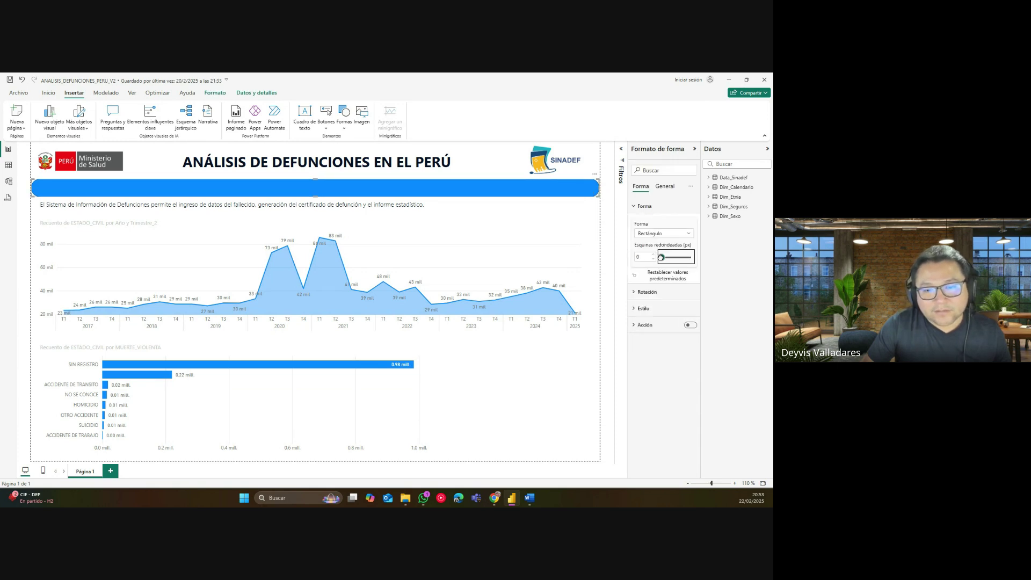
click(651, 207)
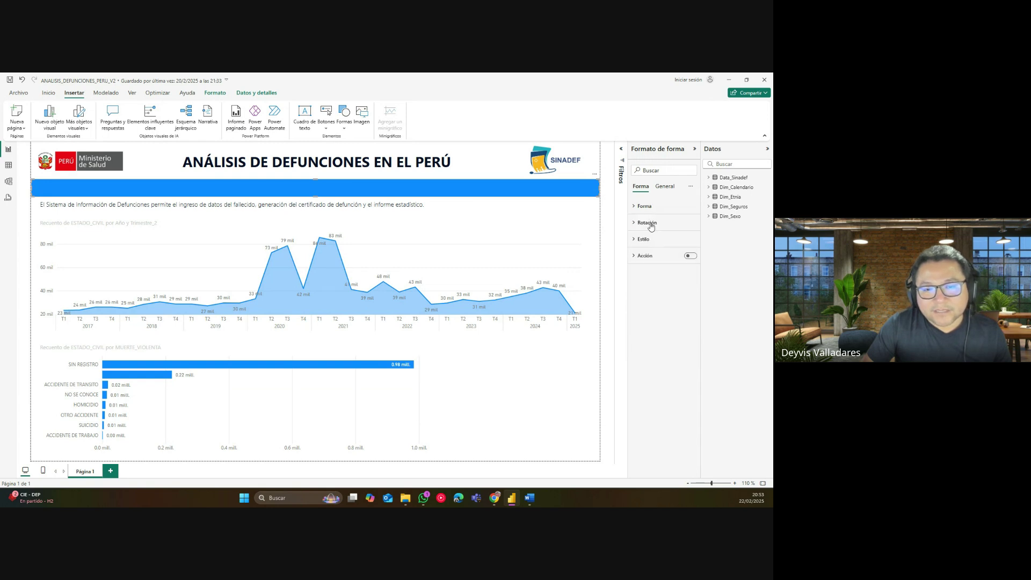
Fill the band with the darker shade of the theme's red.
click(651, 224)
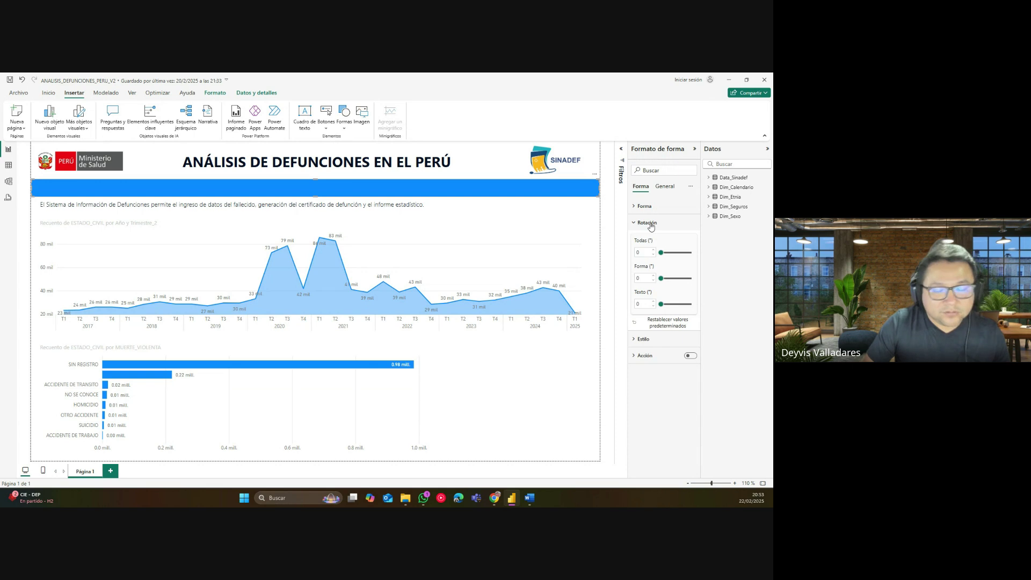
click(651, 223)
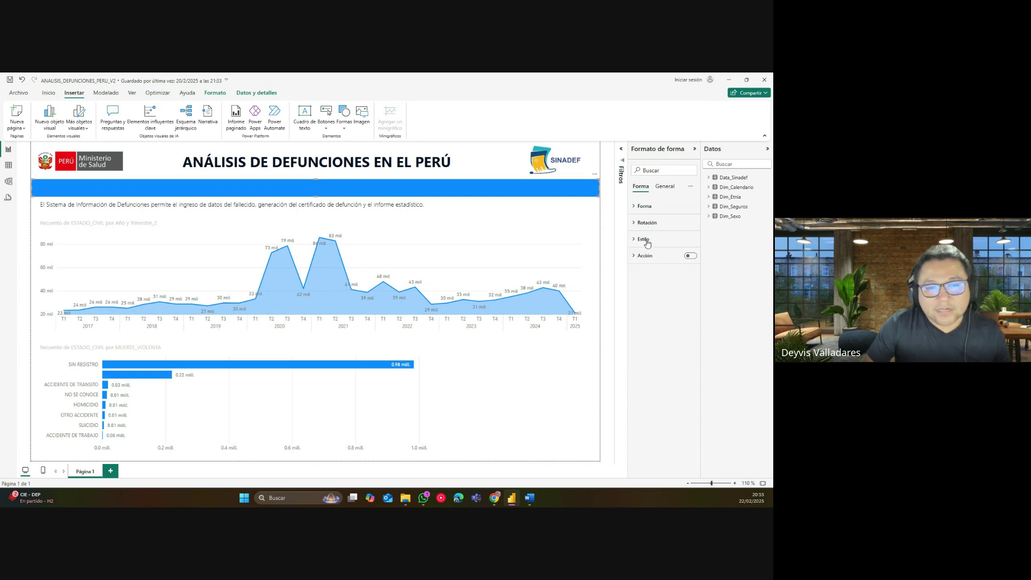
click(646, 240)
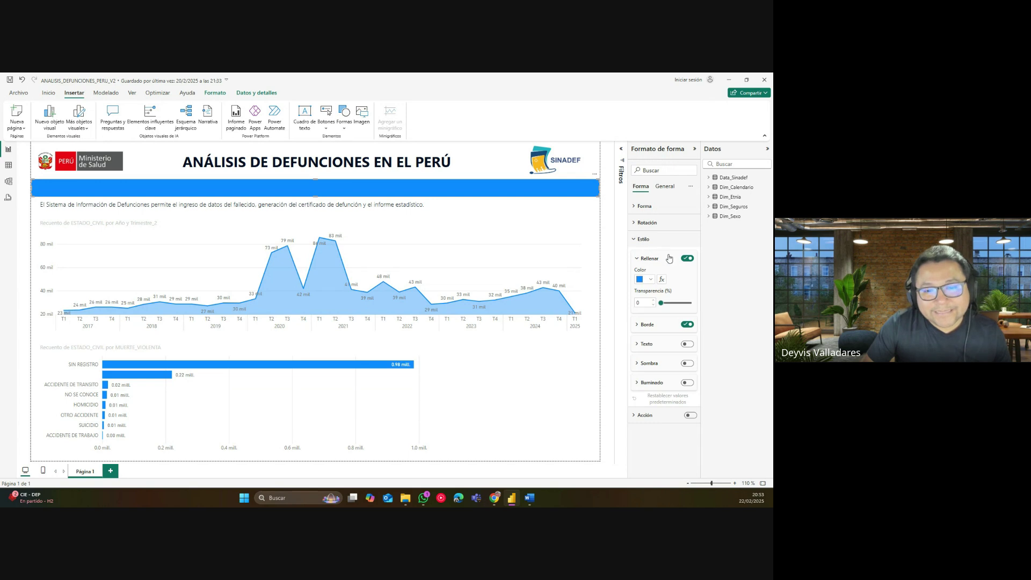
click(651, 281)
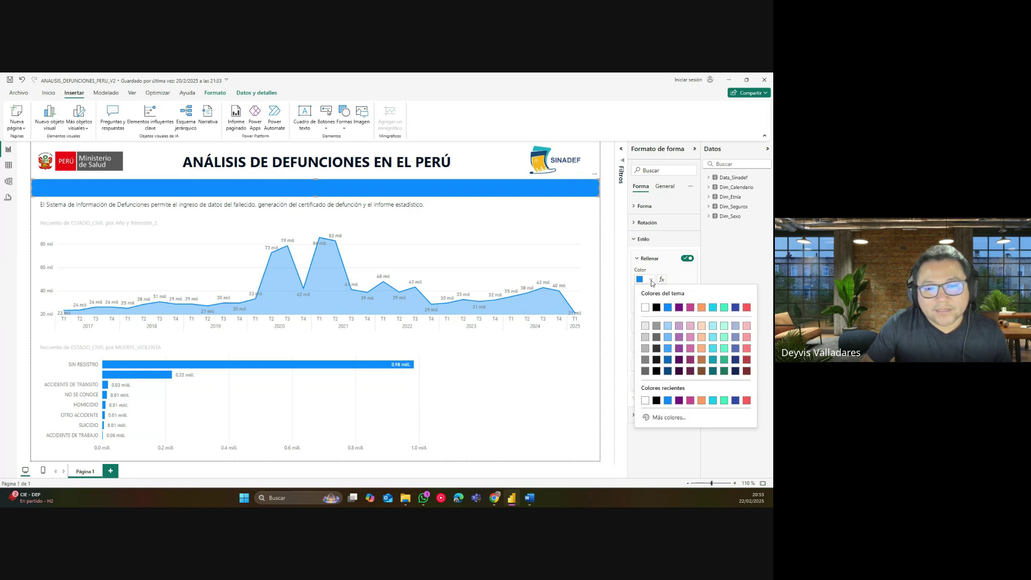
click(747, 360)
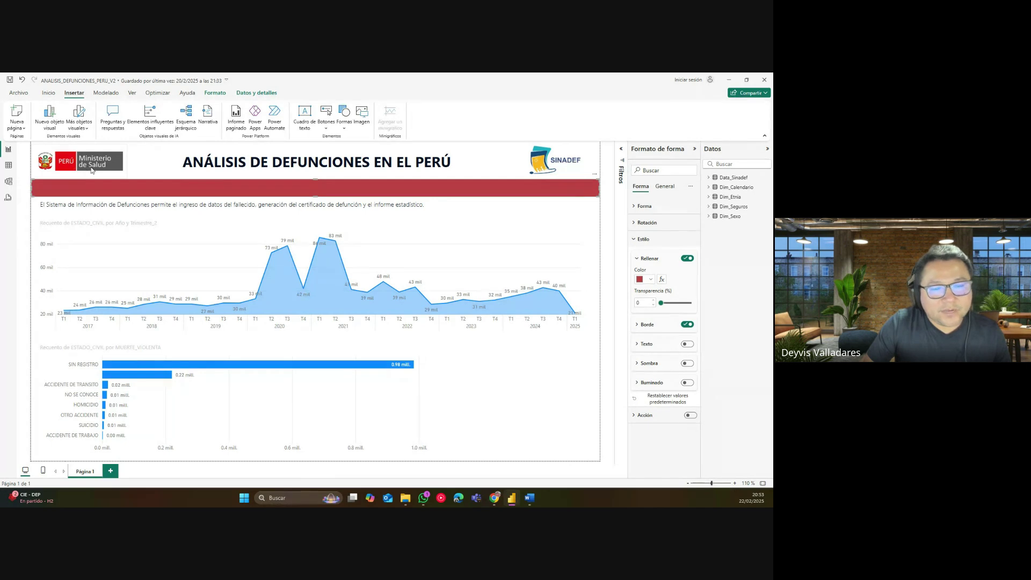
Change the band's fill to the brighter custom red #C82532.
click(648, 284)
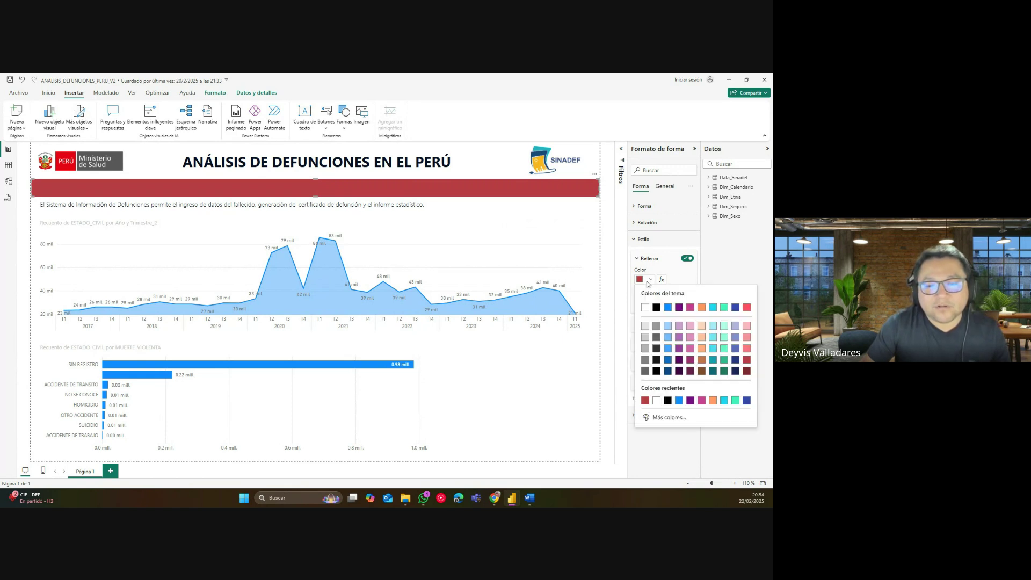
click(671, 418)
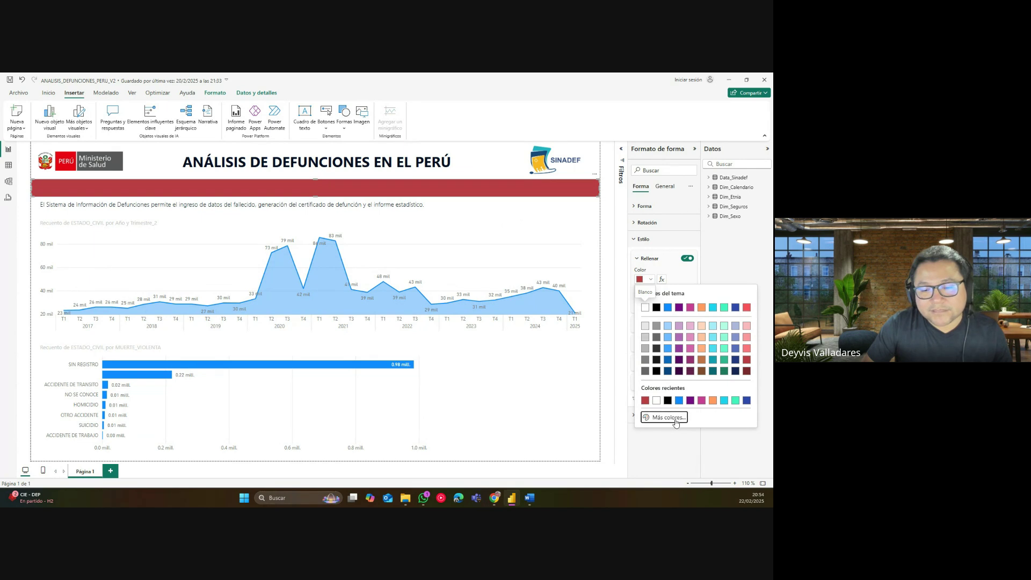
click(671, 409)
drag(669, 411, 651, 411)
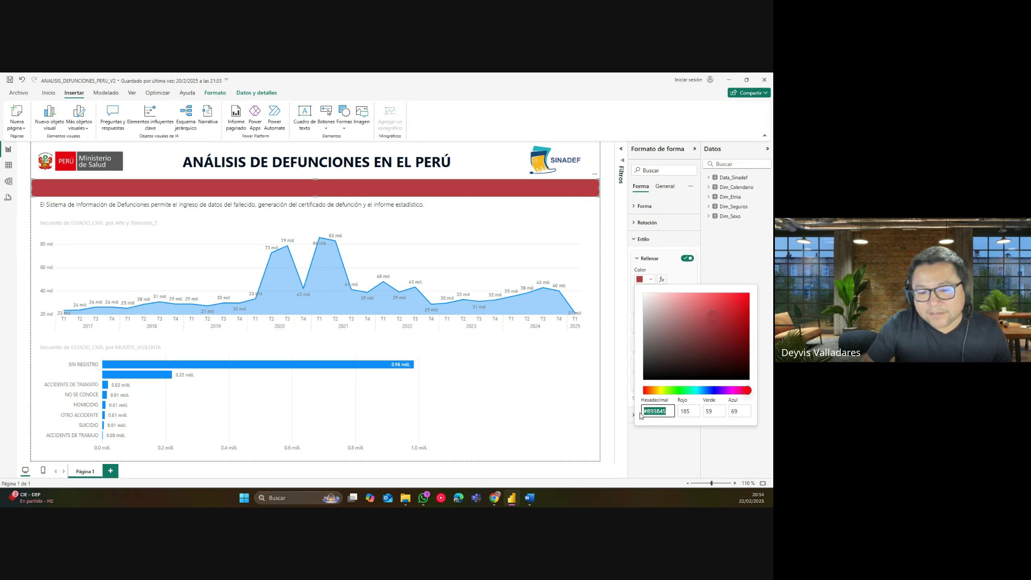
click(664, 411)
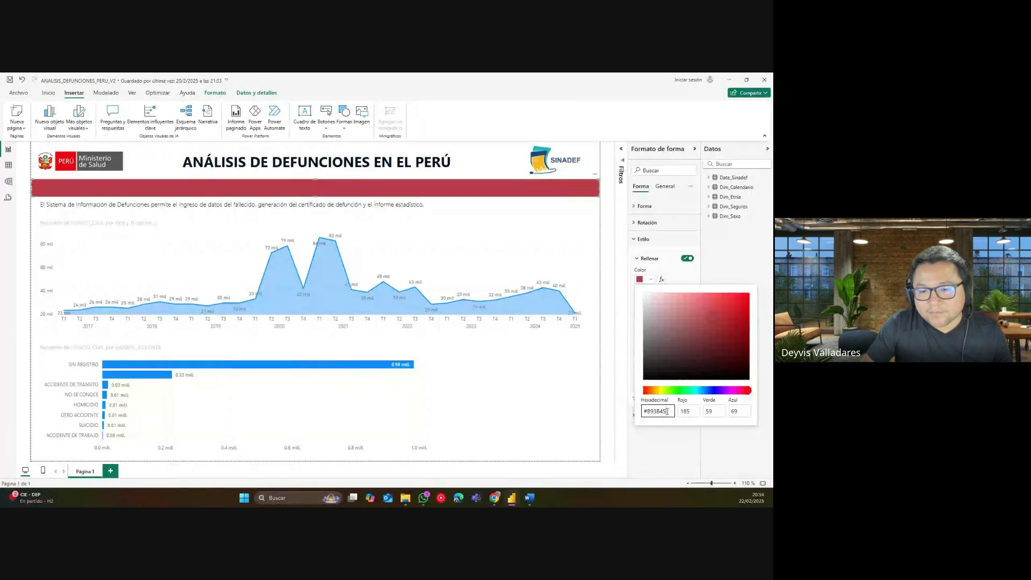
click(717, 318)
drag(716, 318, 731, 315)
click(666, 411)
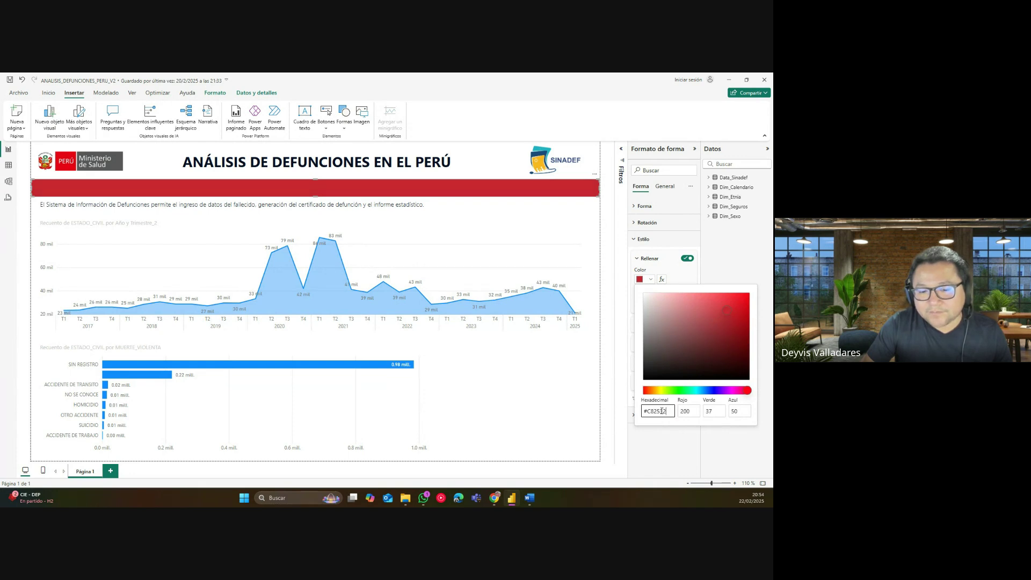
Examine the custom hexadecimal colour code of the red band's fill.
double_click(662, 411)
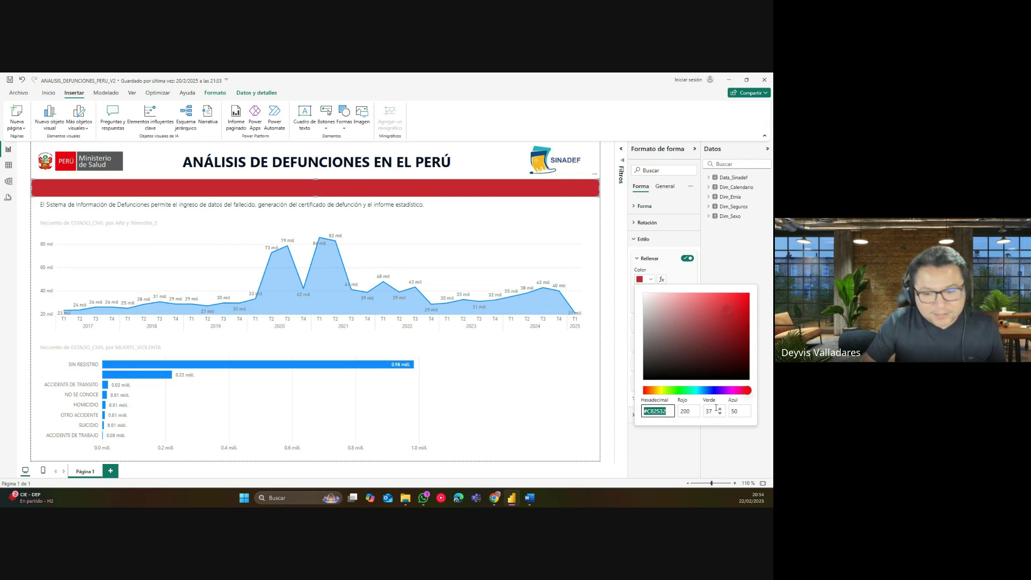
key(alt+Tab)
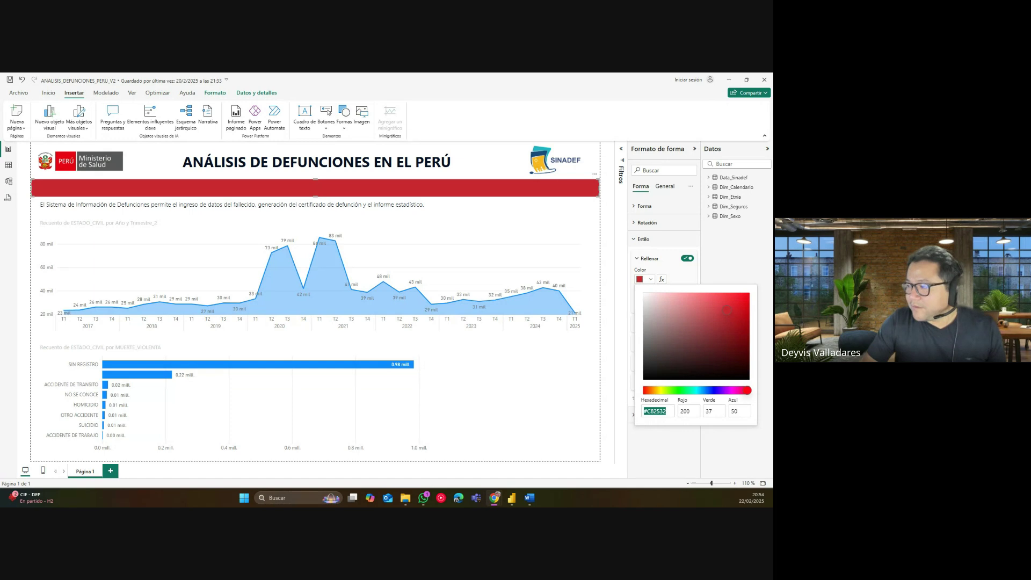
click(643, 409)
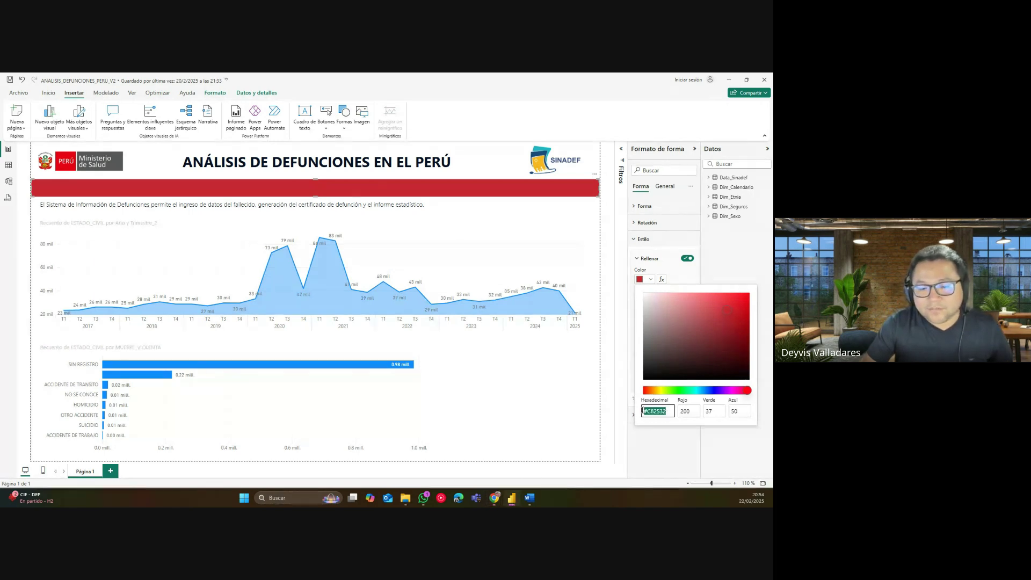
click(675, 280)
click(647, 280)
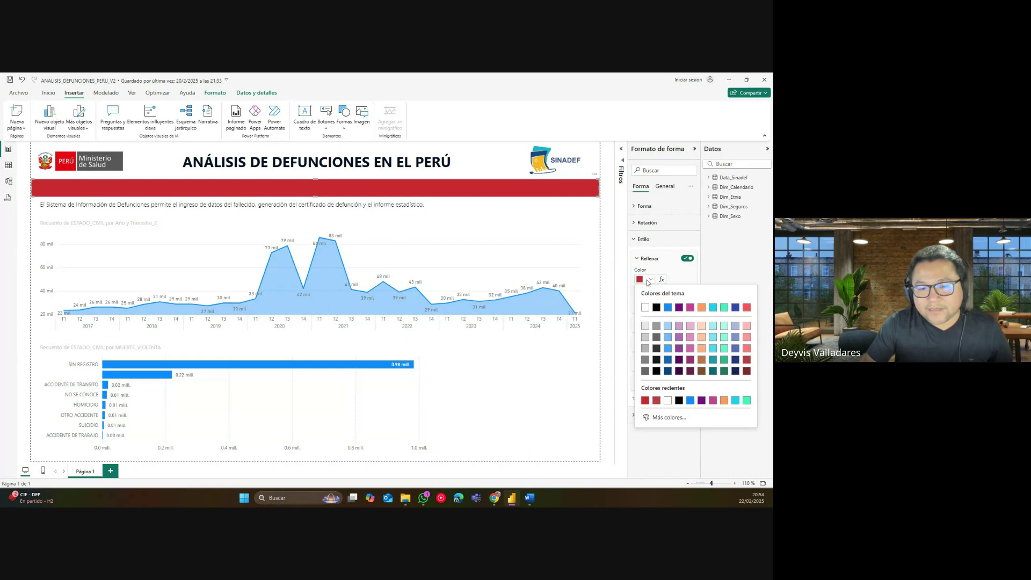
click(669, 421)
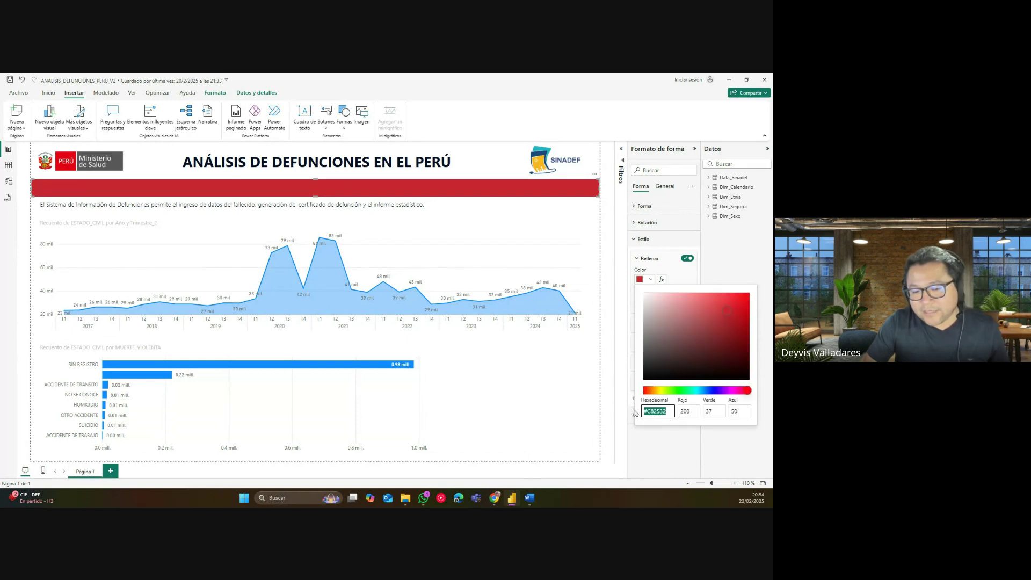
click(672, 415)
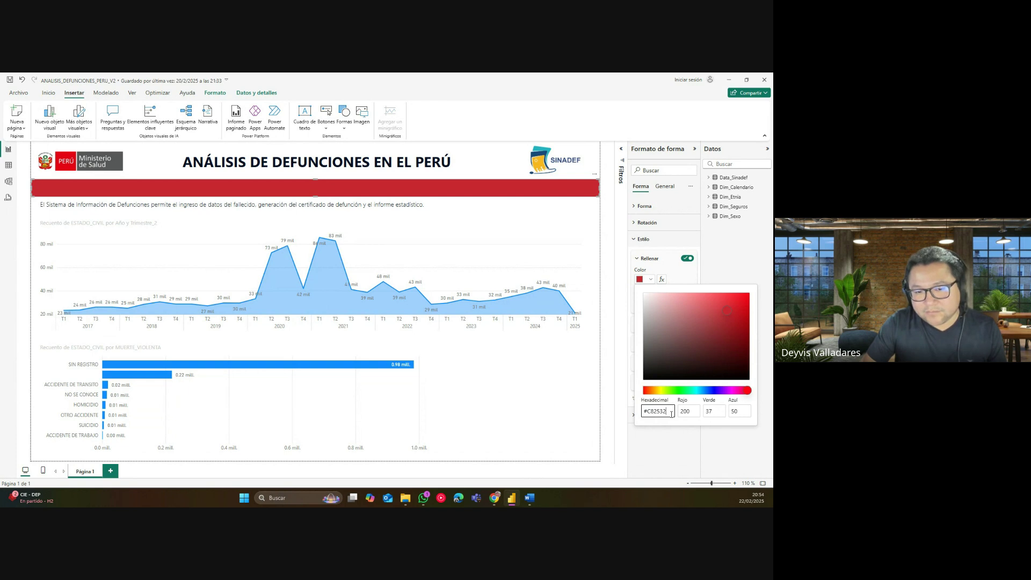
click(682, 277)
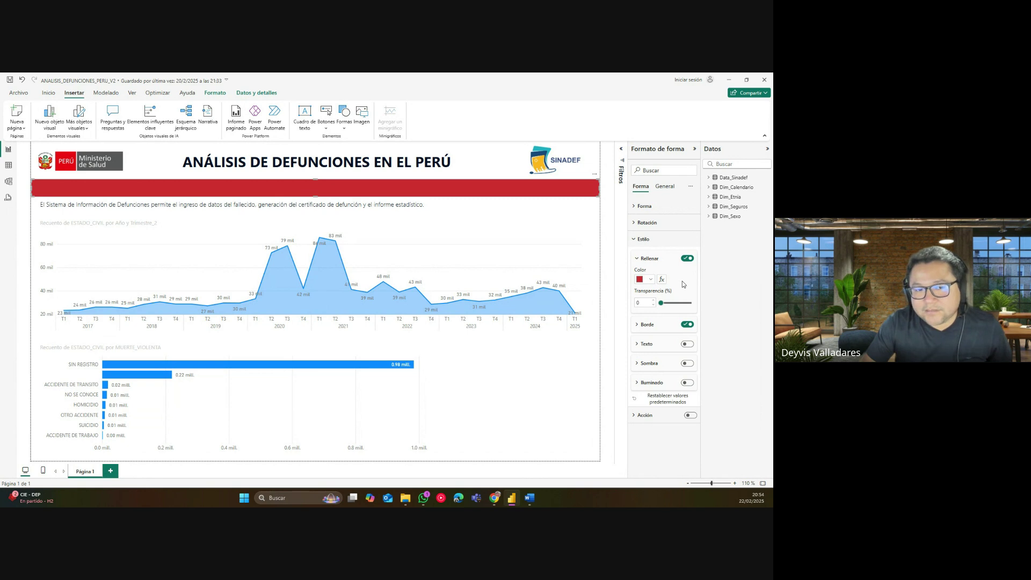
Keep the band's fill transparency at 0% and turn off its border.
mouse_move(661, 303)
mouse_down()
mouse_move(680, 303)
mouse_move(652, 306)
mouse_up()
click(648, 328)
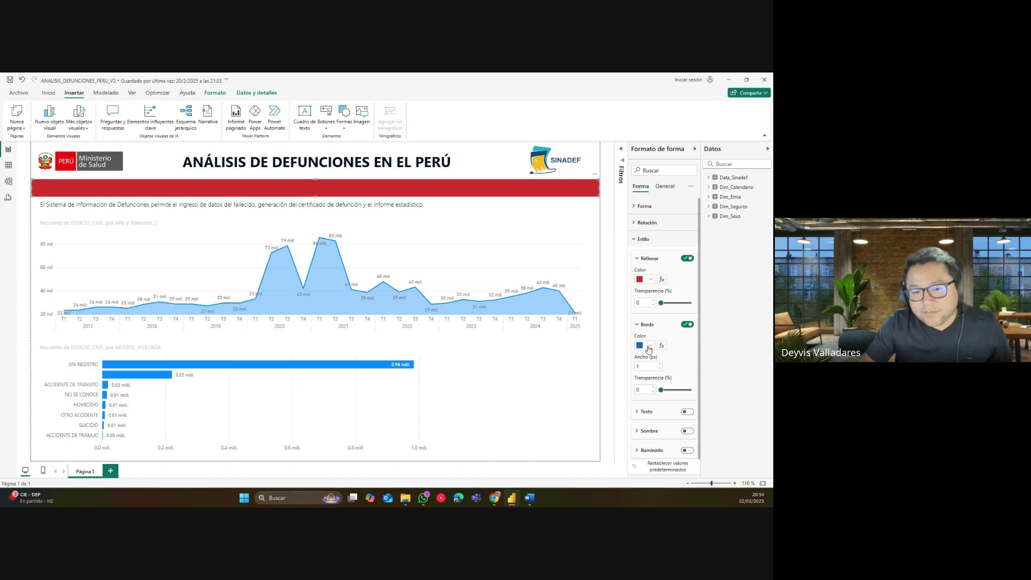
click(649, 347)
click(648, 347)
click(683, 326)
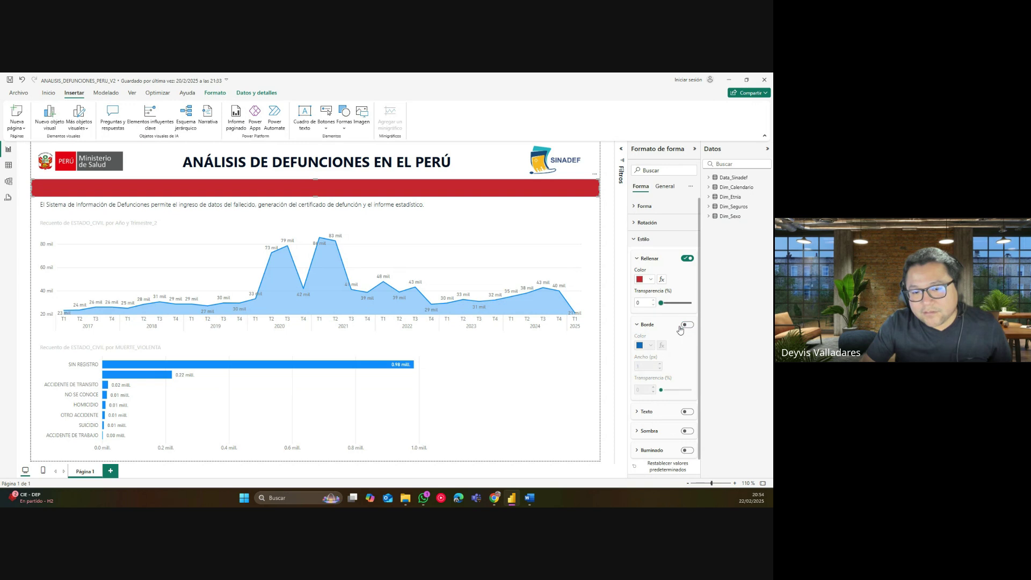
click(690, 329)
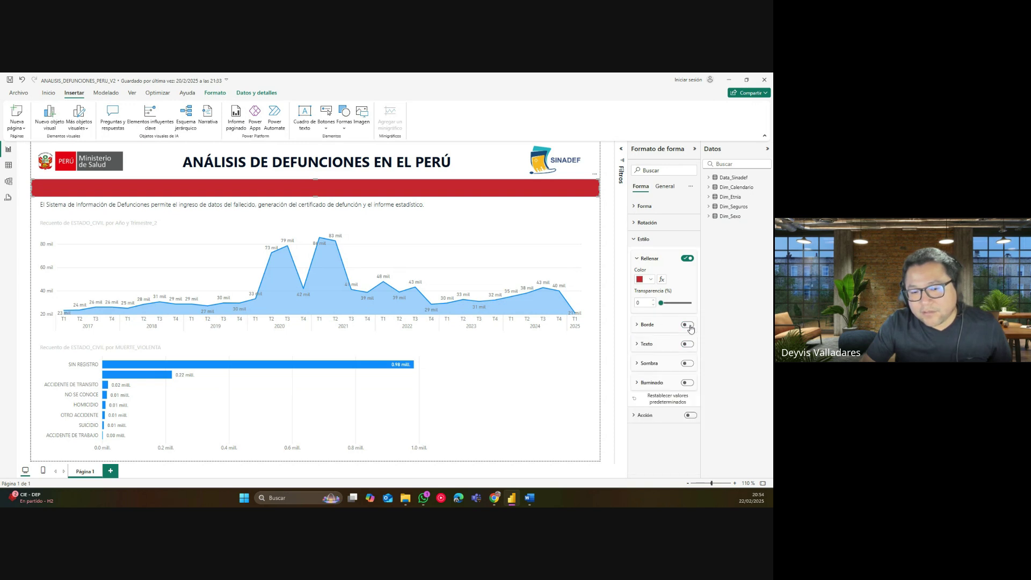
Look over the band's text options and try its shadow and glow effects.
click(689, 345)
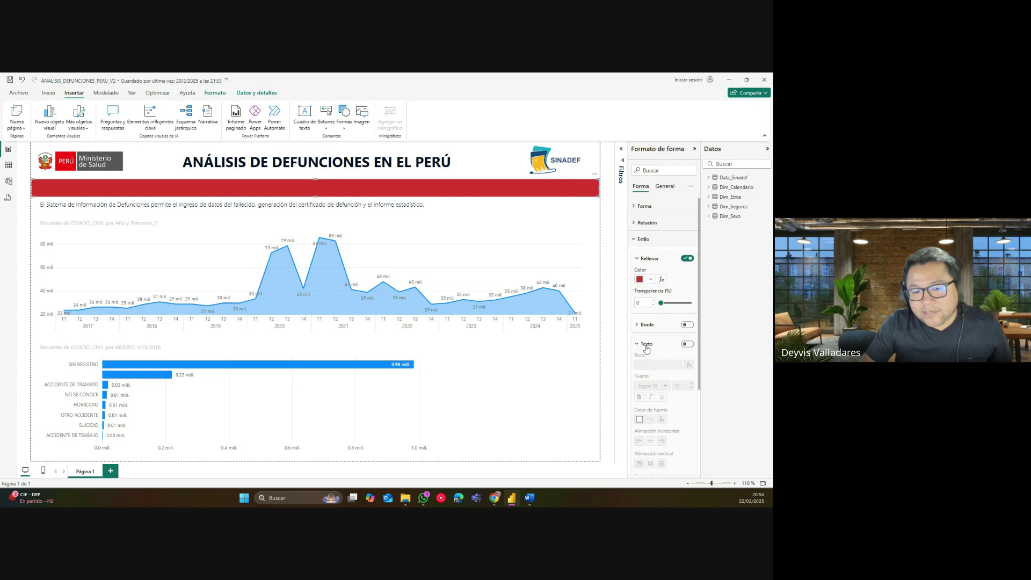
click(690, 345)
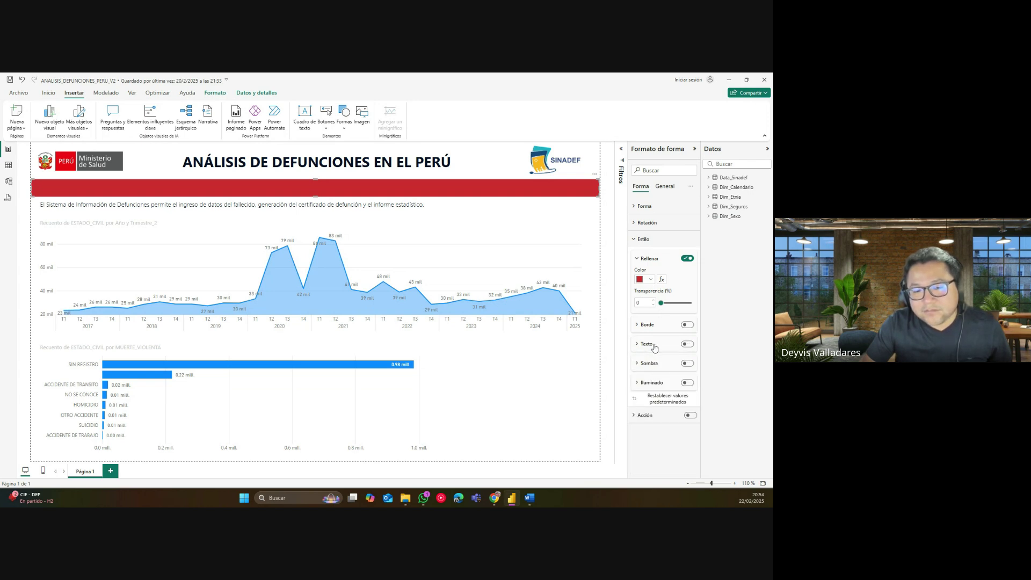
click(685, 365)
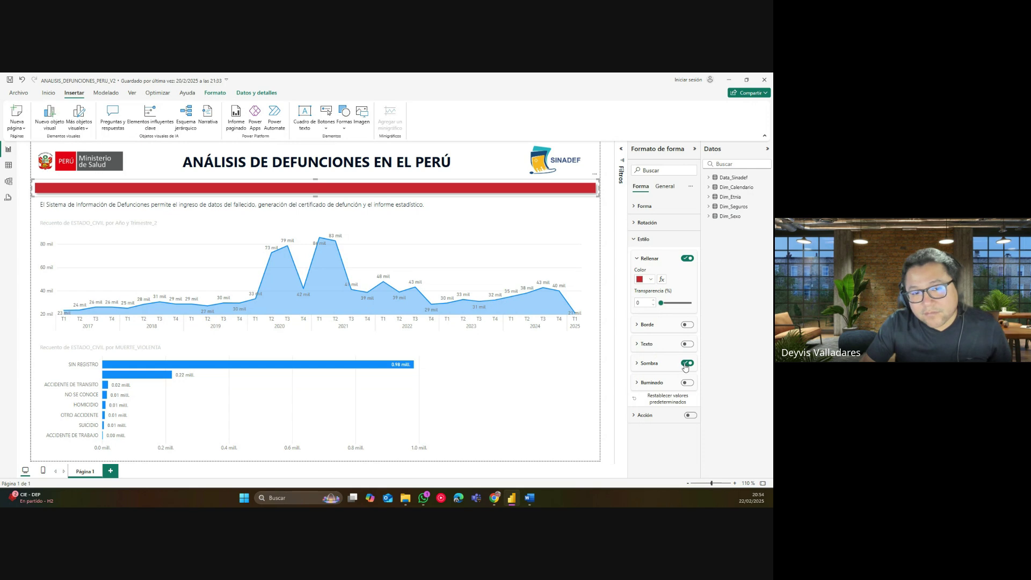
click(686, 364)
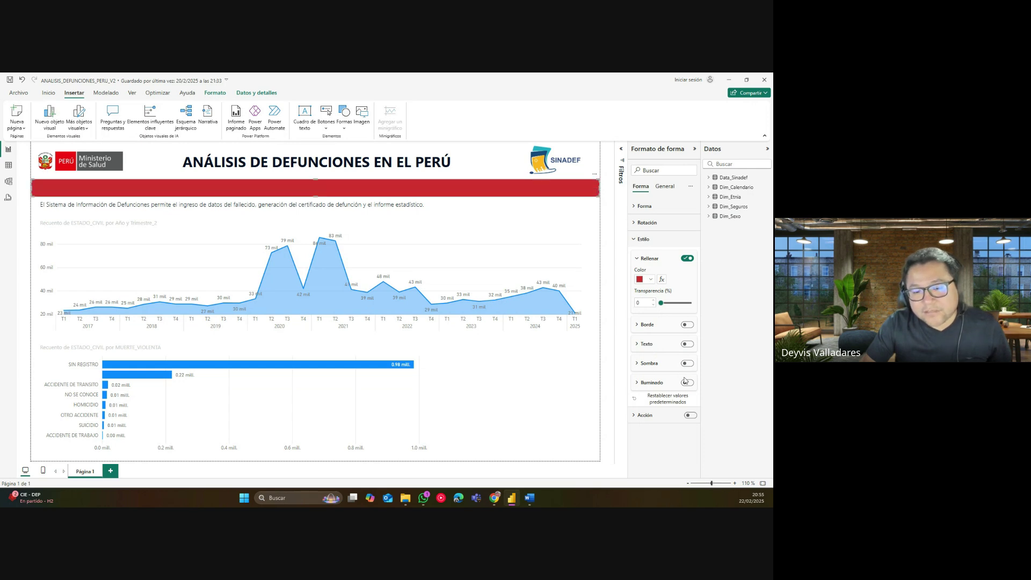
click(687, 383)
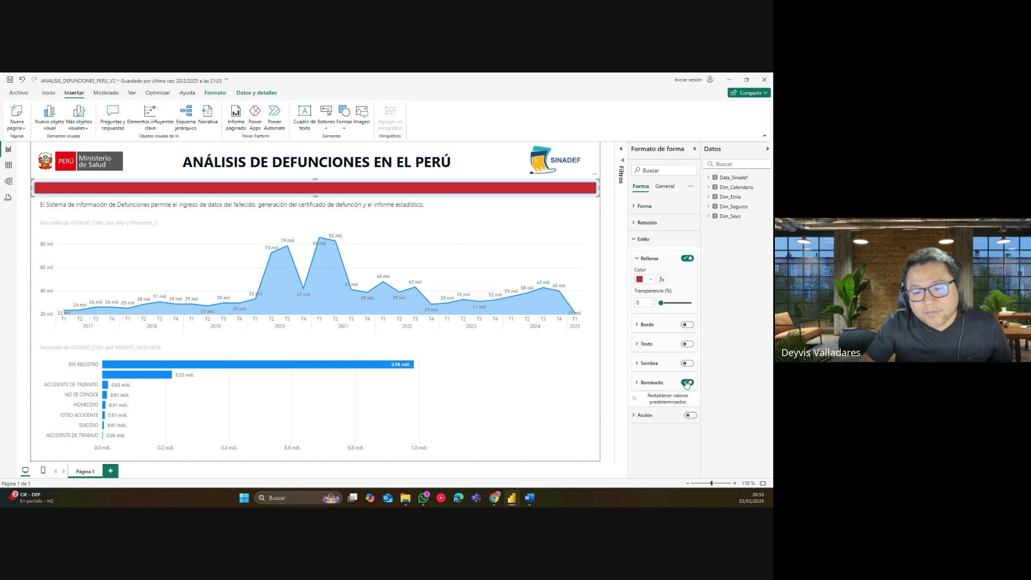
click(686, 383)
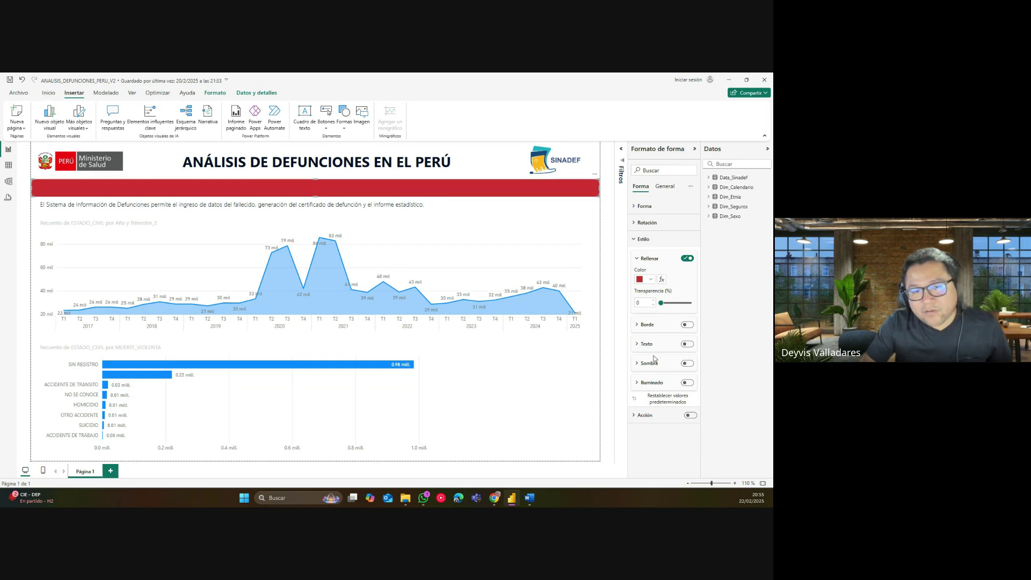
Move the description text box up onto the red band.
click(434, 205)
click(459, 217)
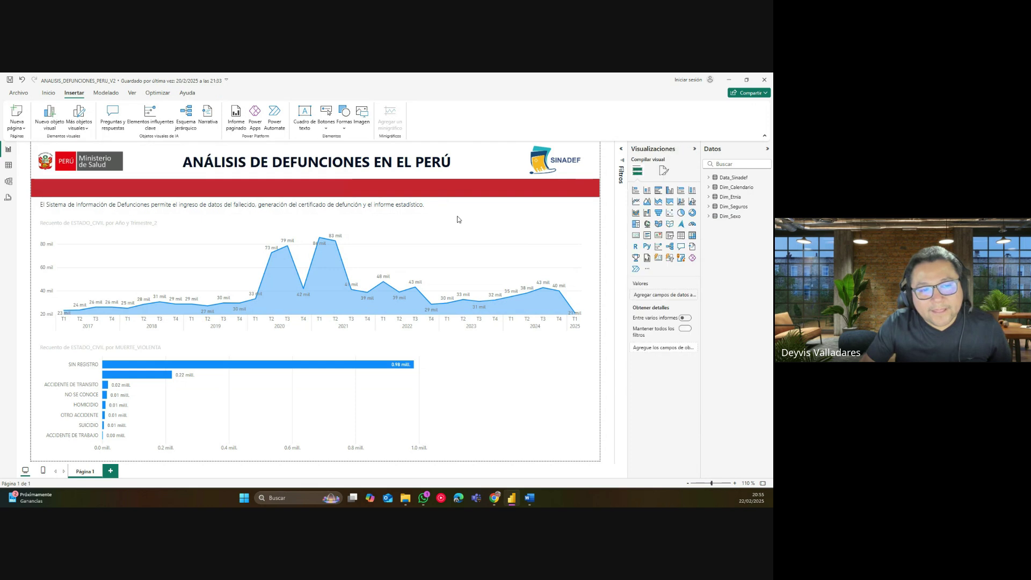
click(268, 205)
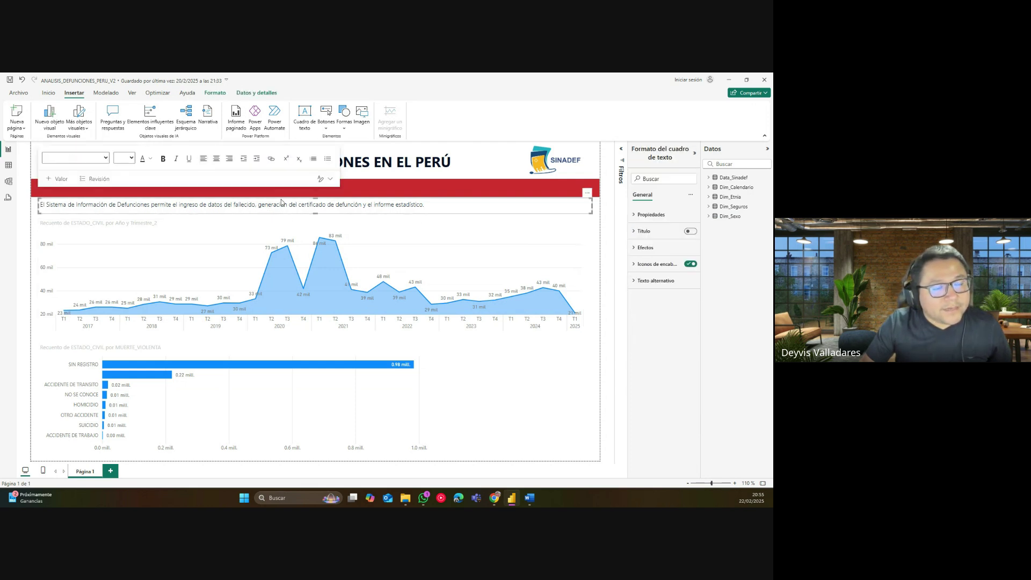
drag(282, 202, 280, 185)
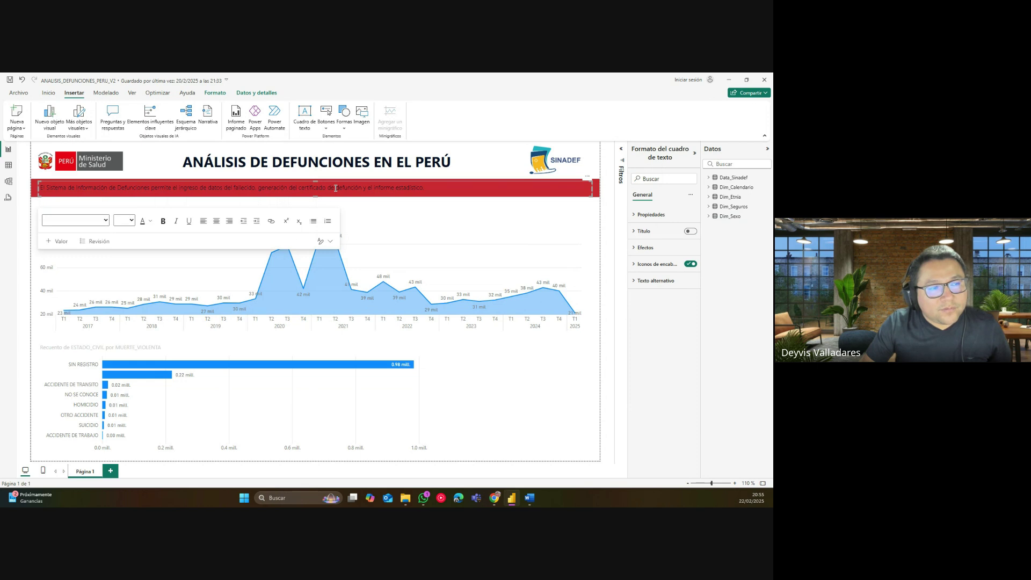
click(395, 206)
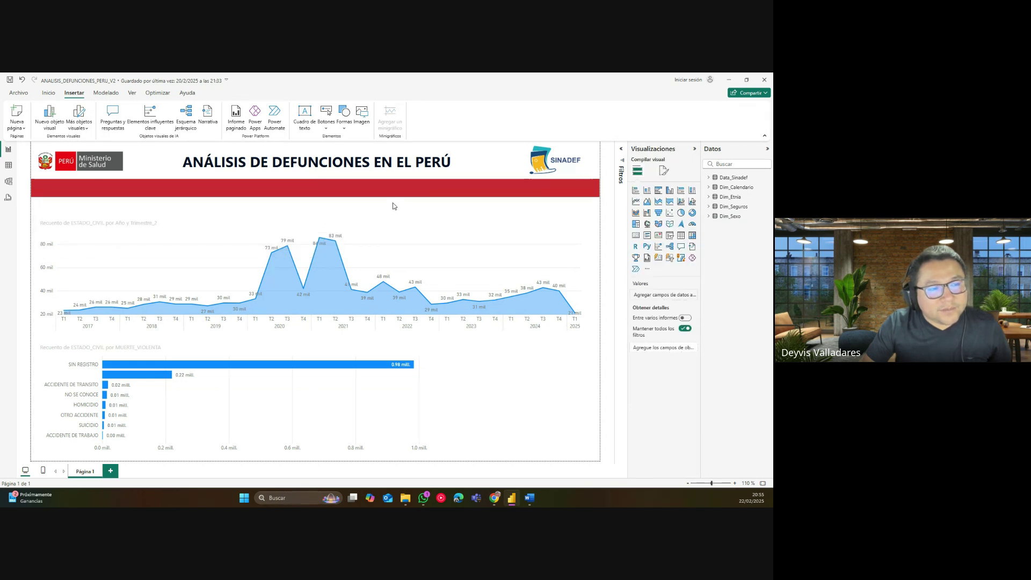
Send the red band to the back so that the description text lies in front of it.
click(480, 196)
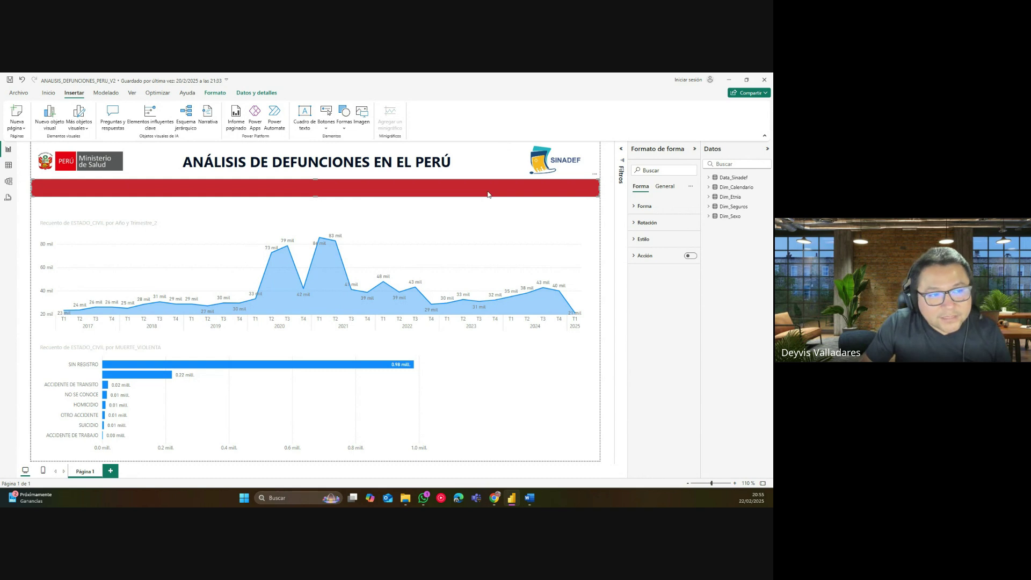
click(223, 95)
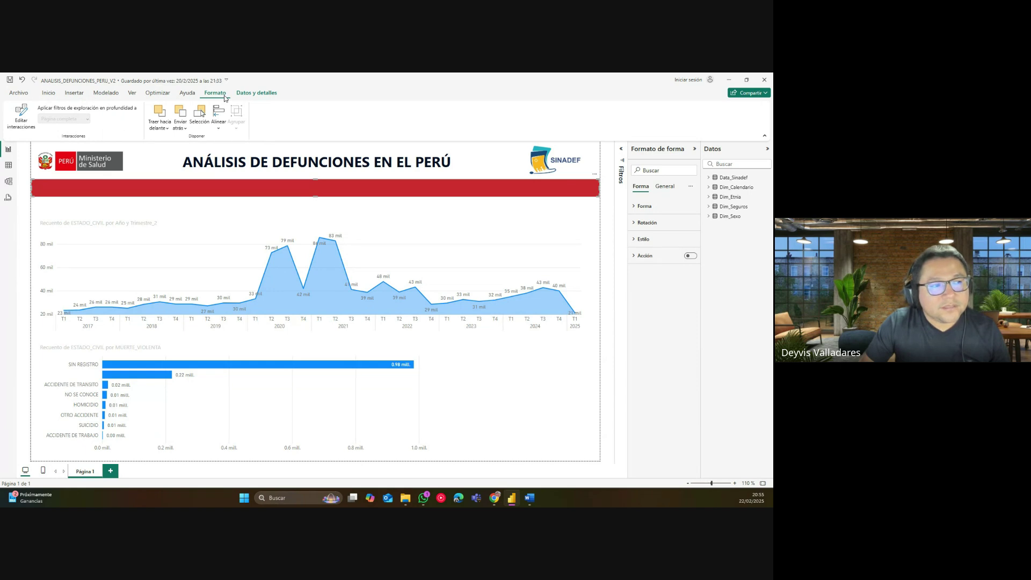
click(184, 130)
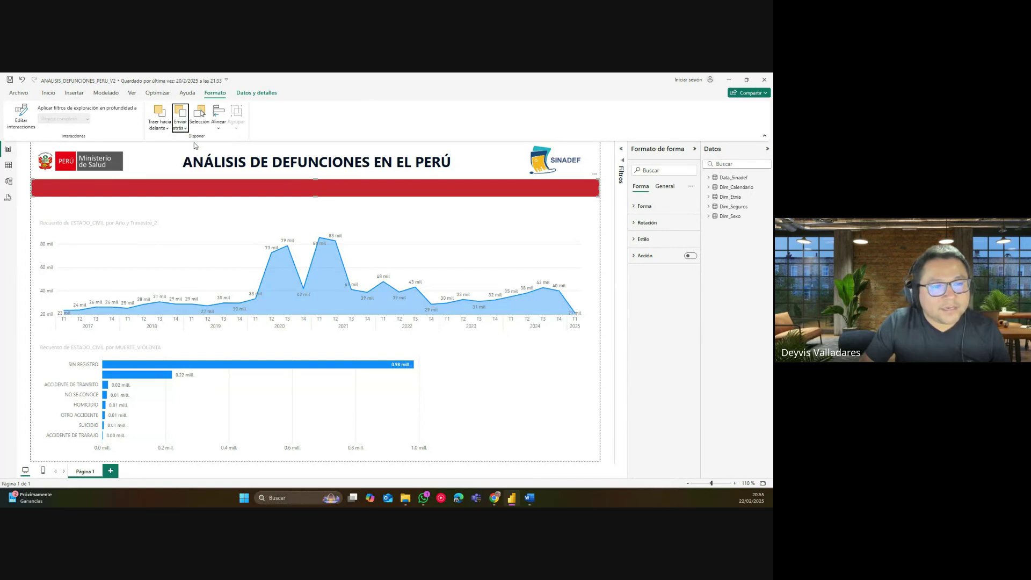
click(470, 207)
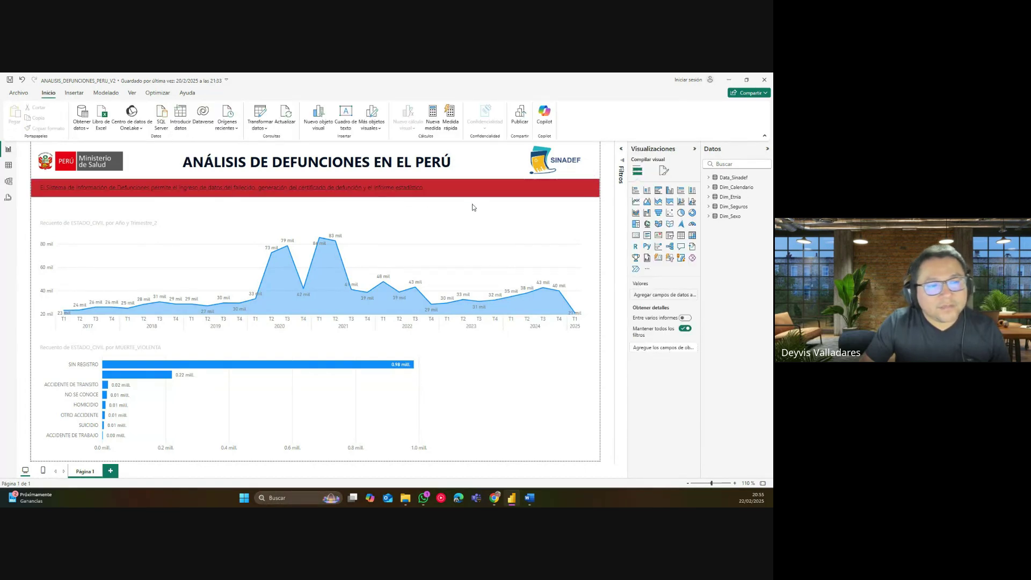
click(549, 192)
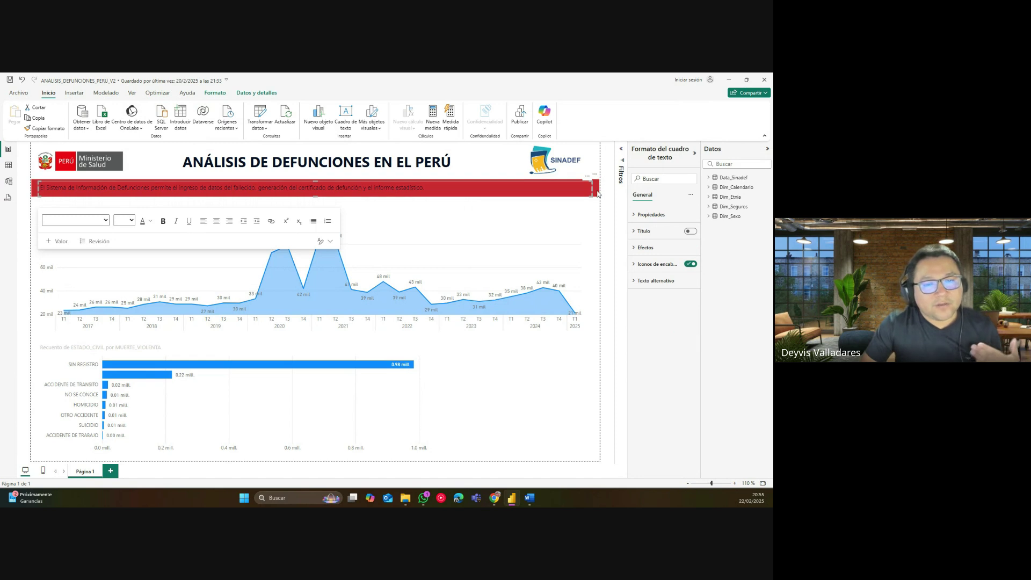
click(549, 192)
click(215, 92)
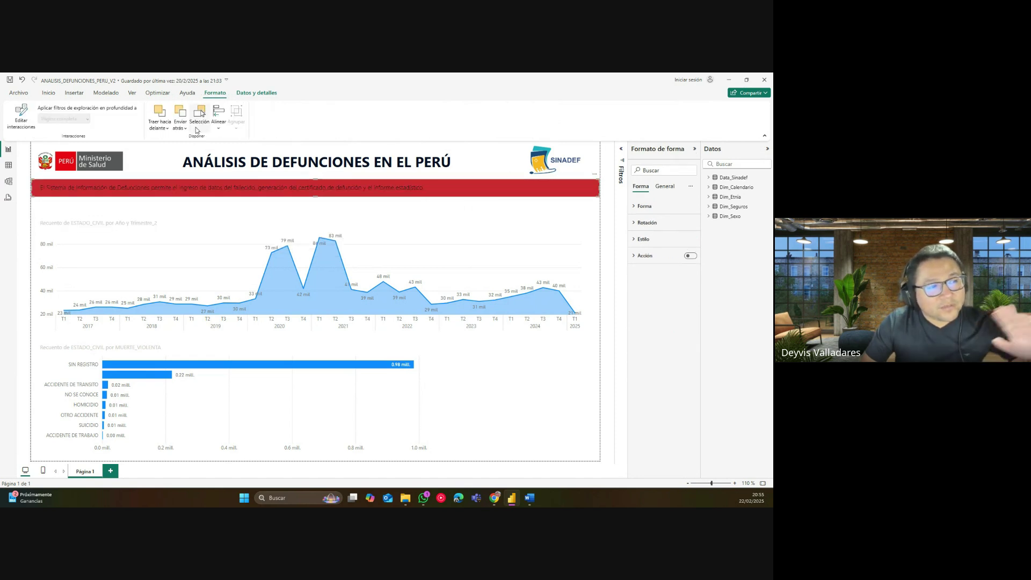
click(185, 128)
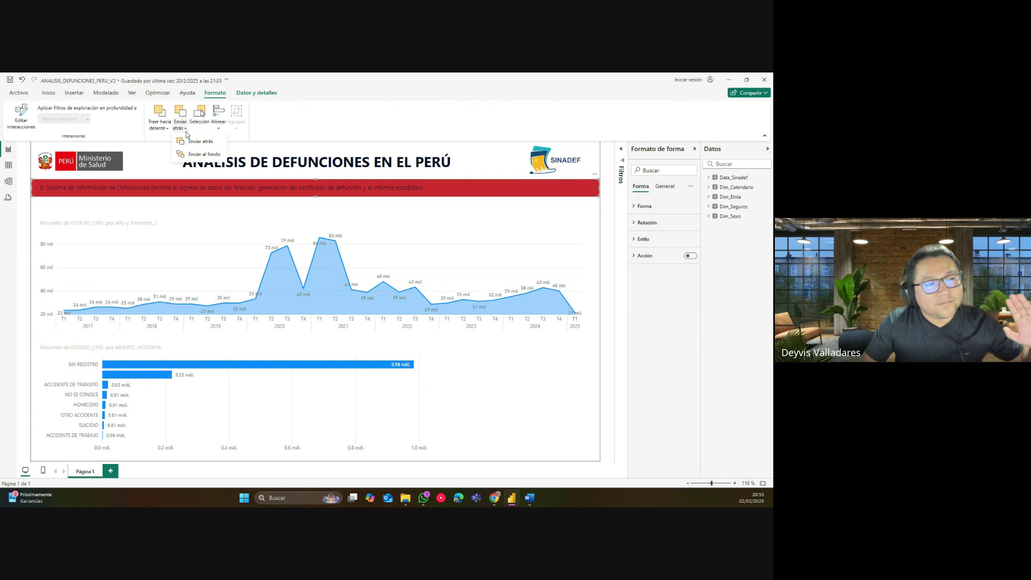
click(194, 154)
Change the font colour of the whole description line on the red band to white.
click(416, 188)
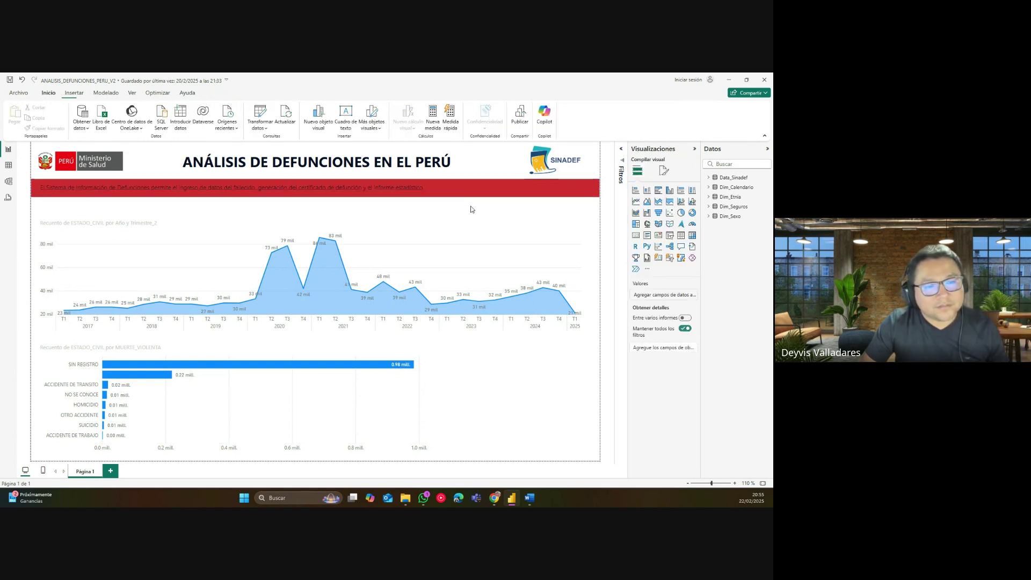
click(416, 186)
key(ctrl+a)
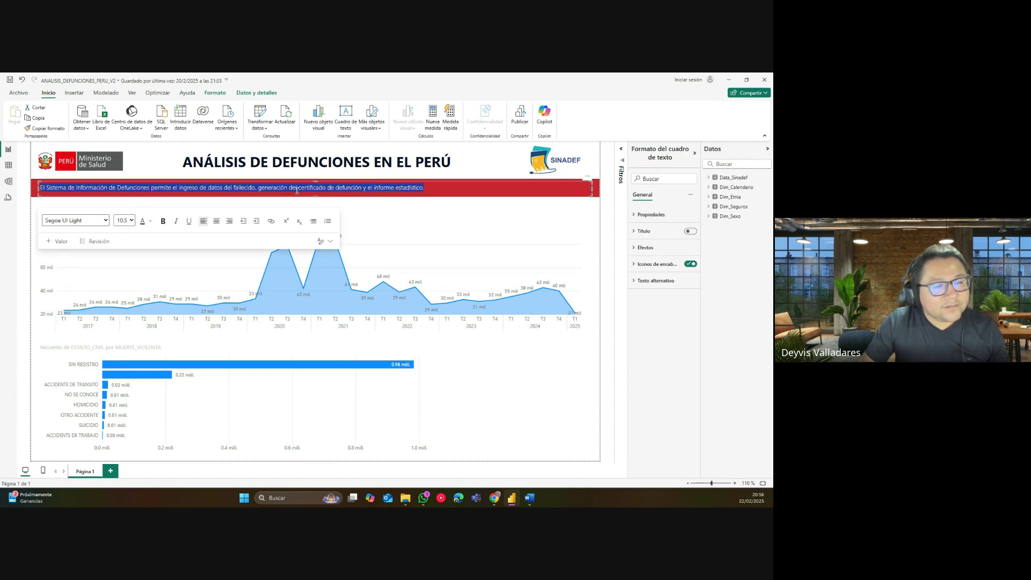
click(152, 222)
click(158, 243)
click(404, 209)
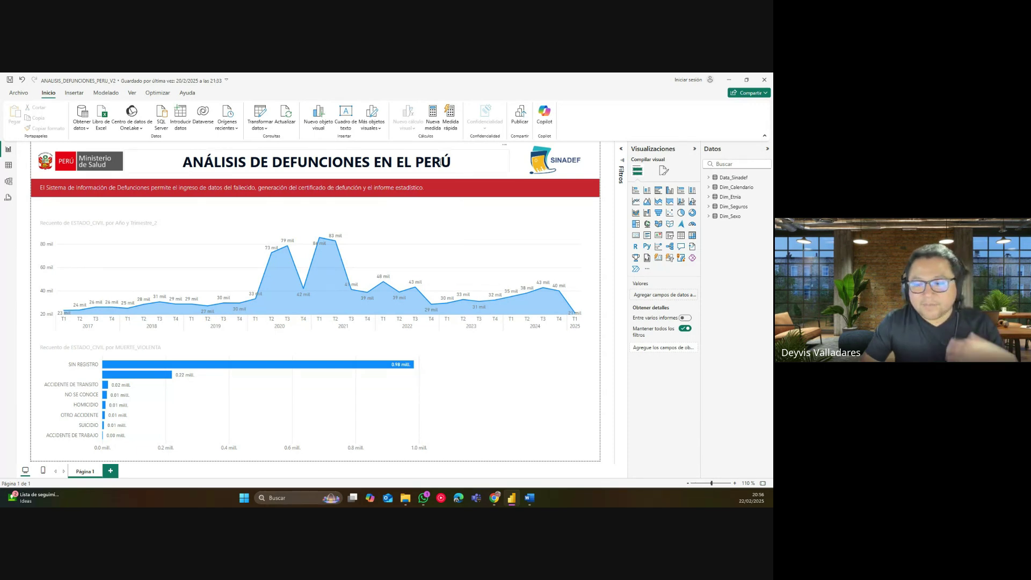
triple_click(411, 161)
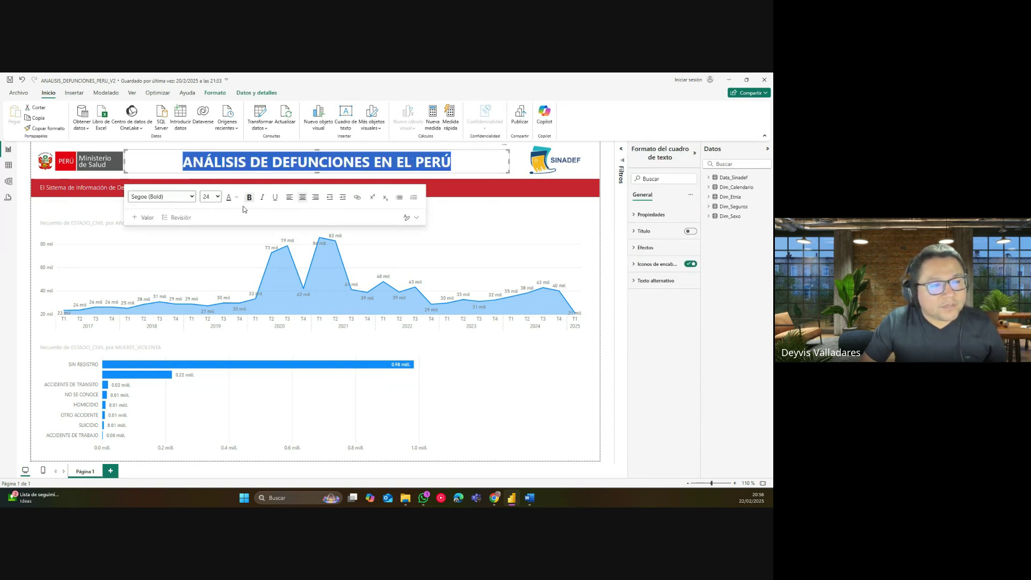
click(466, 210)
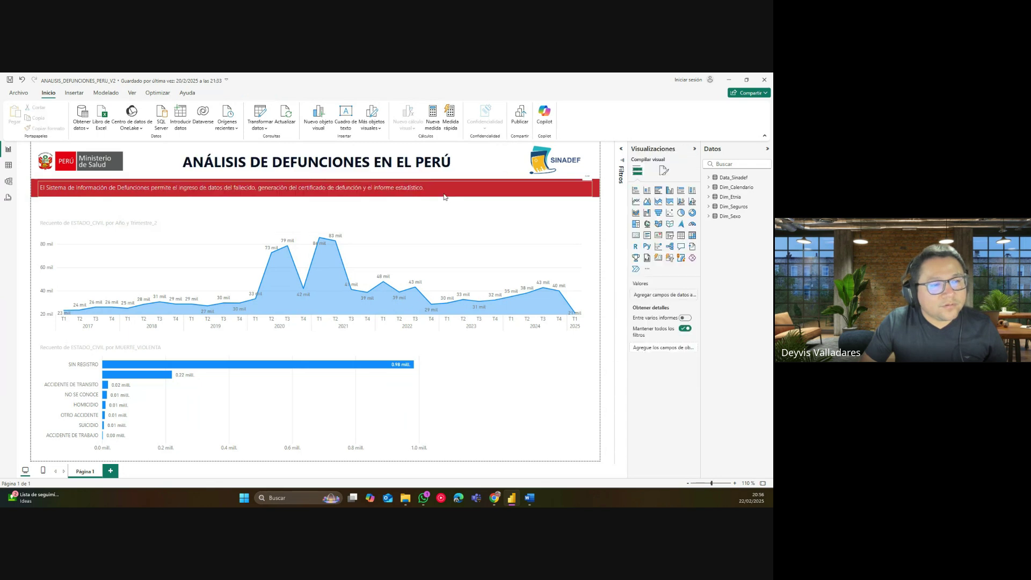
click(349, 185)
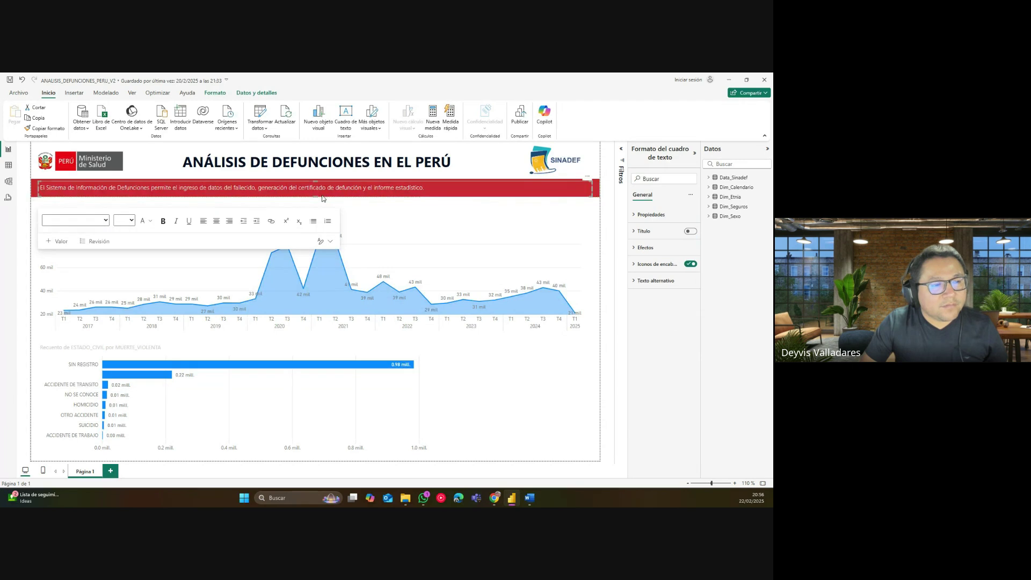
click(453, 211)
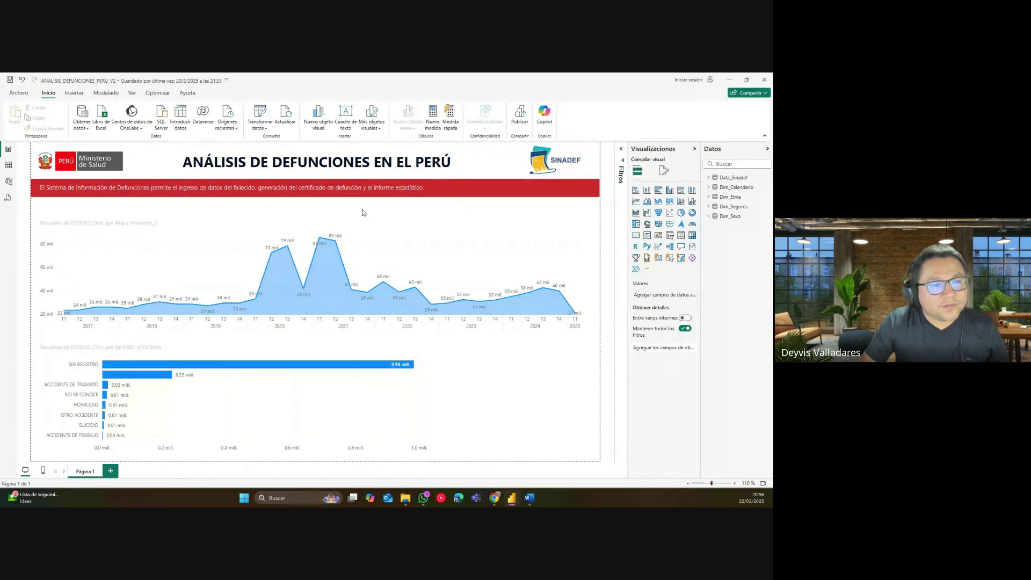
Move the quarterly deaths area chart up to just below the red band.
click(162, 229)
drag(167, 226, 163, 214)
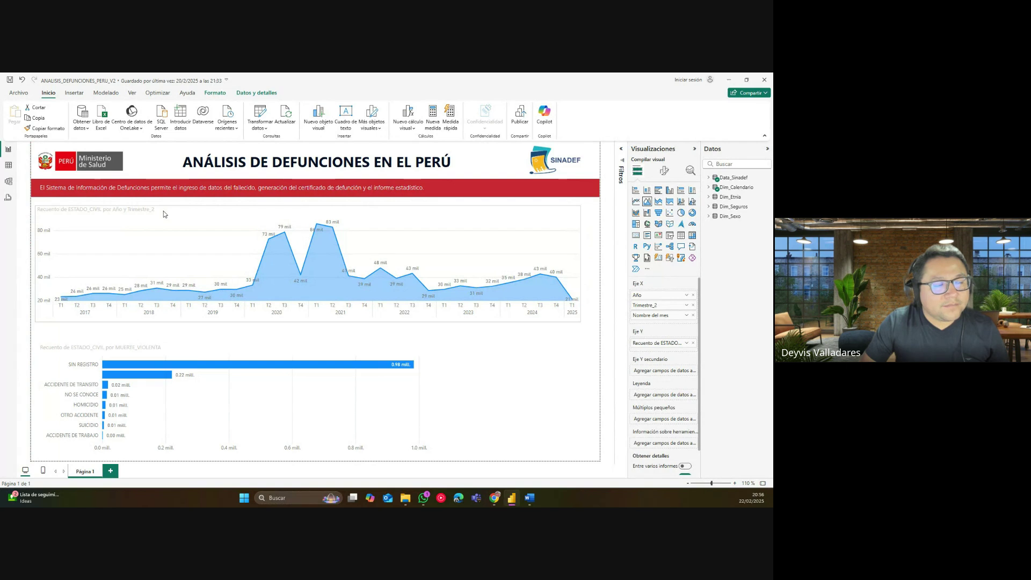
Enlarge the quarterly deaths area chart to nearly the page's full width and move it down, leaving a gap below the red band.
drag(164, 214, 162, 214)
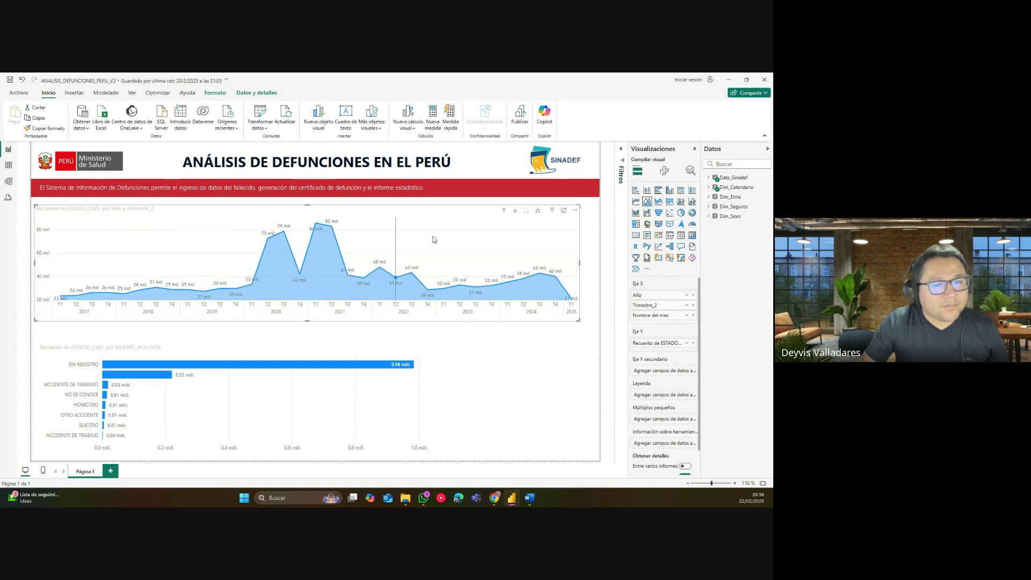
drag(579, 320, 593, 326)
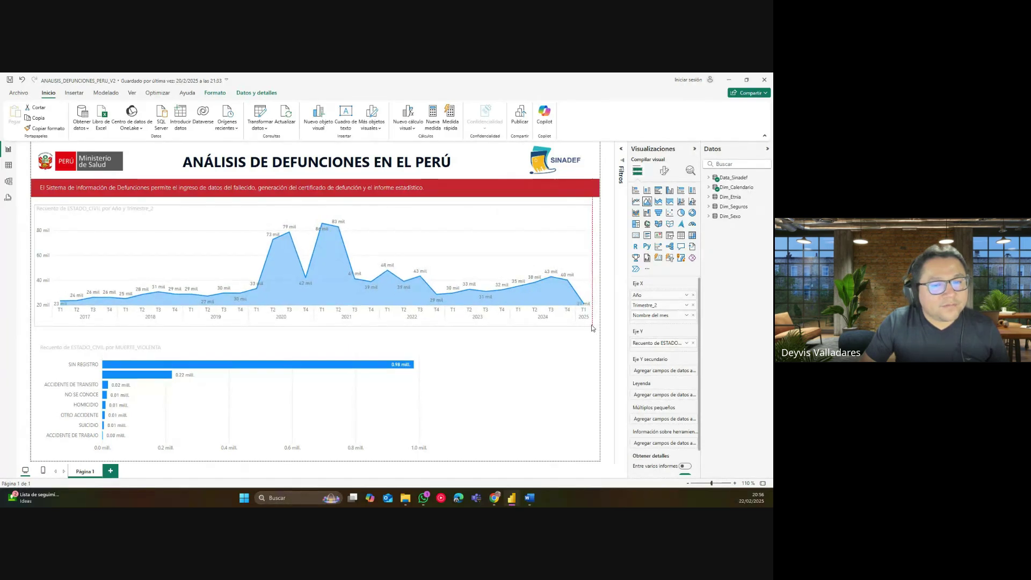
drag(350, 230, 349, 248)
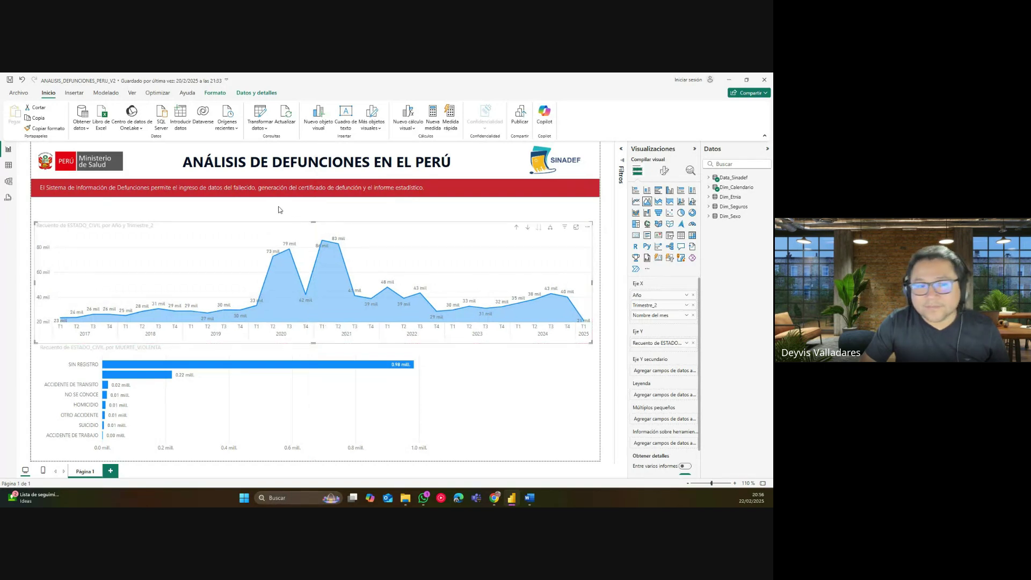
Shorten the violent death bar chart from its upper edge and lower the area chart's upper edge to free a strip below the red band.
click(144, 352)
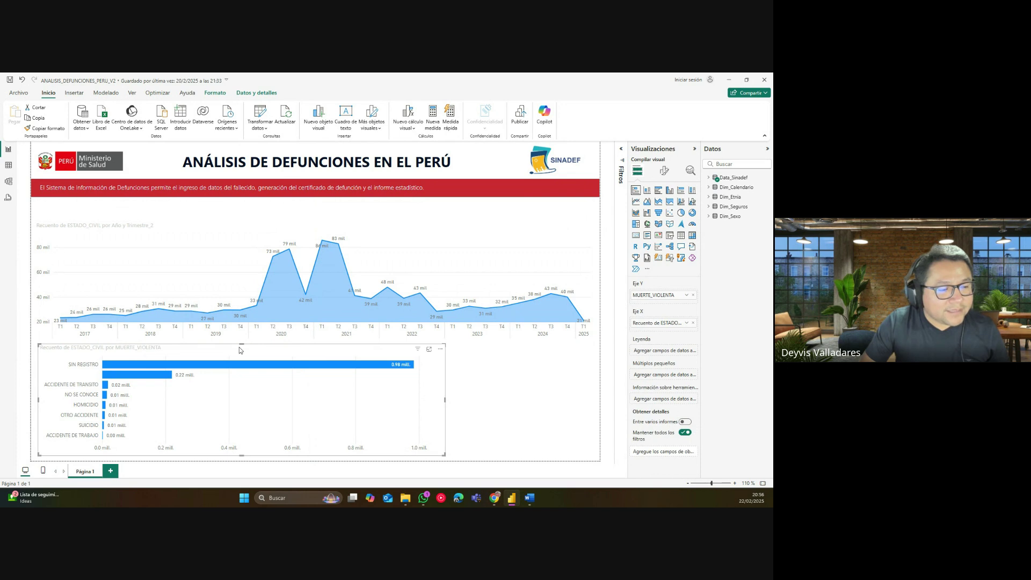
drag(239, 350, 240, 363)
click(308, 232)
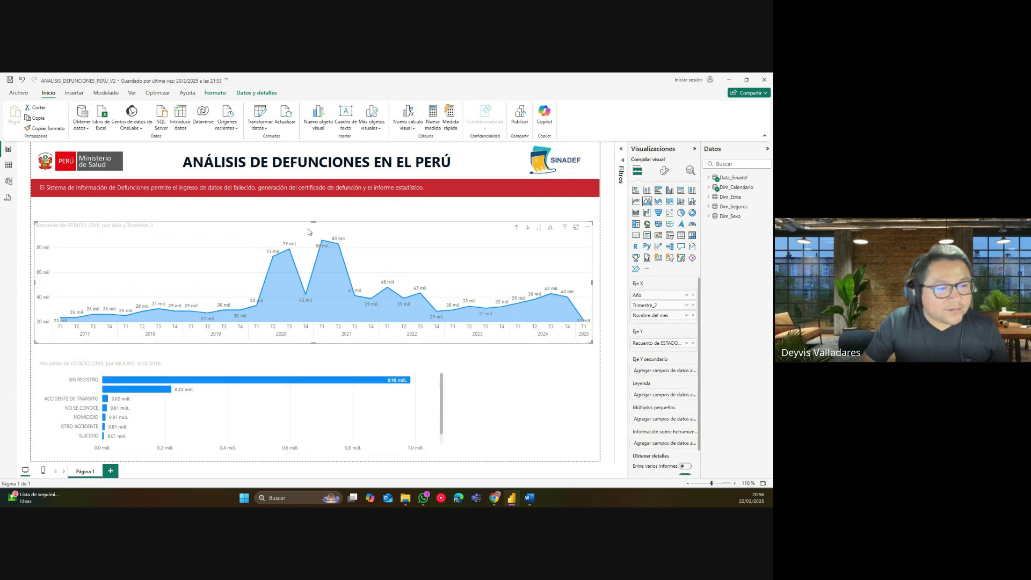
drag(297, 230, 299, 245)
click(297, 366)
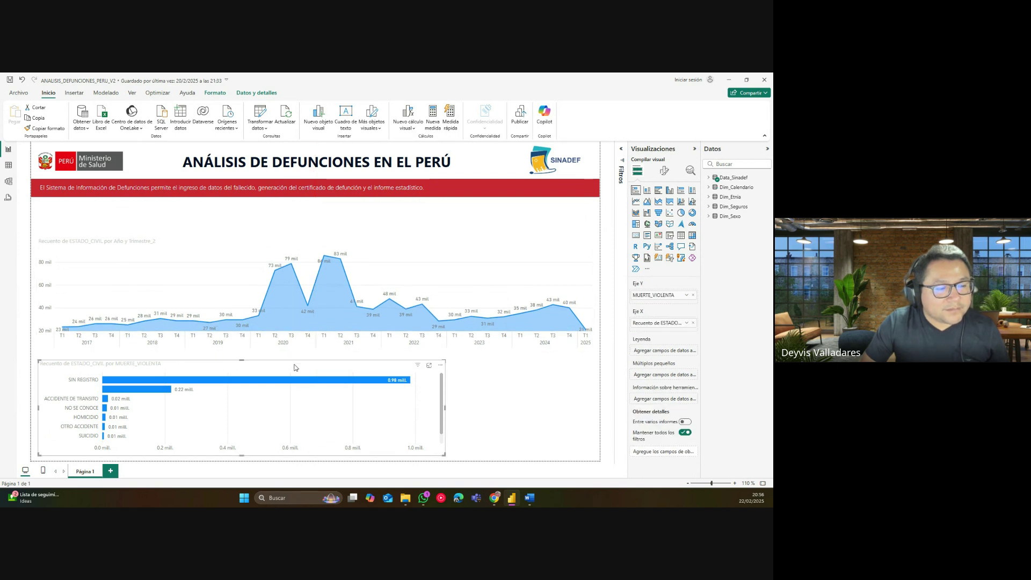
drag(243, 359, 243, 373)
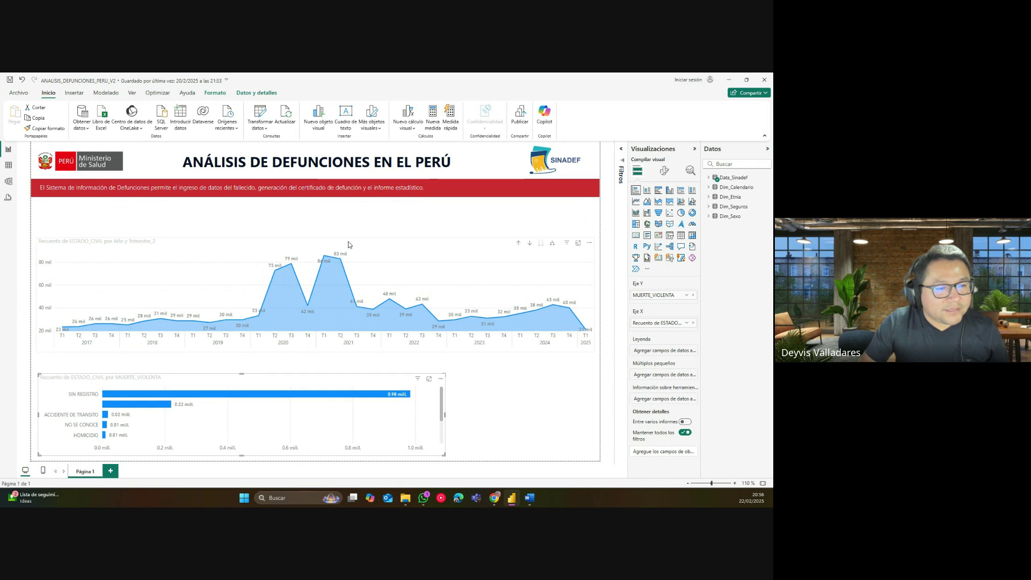
drag(317, 237, 323, 277)
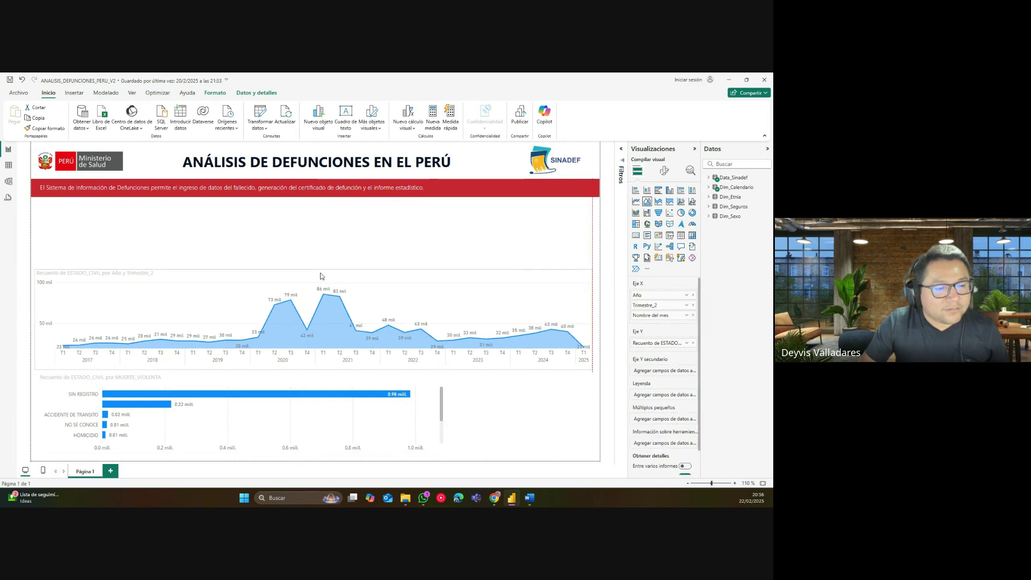
Insert a Tarjeta (nueva) visual in the free strip below the red band and reduce its size.
click(390, 251)
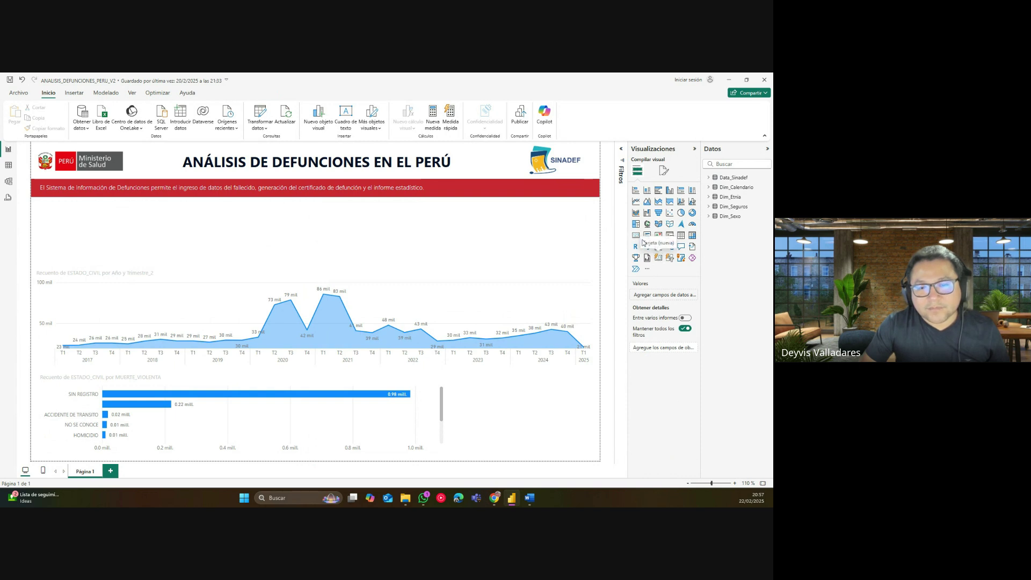
click(636, 258)
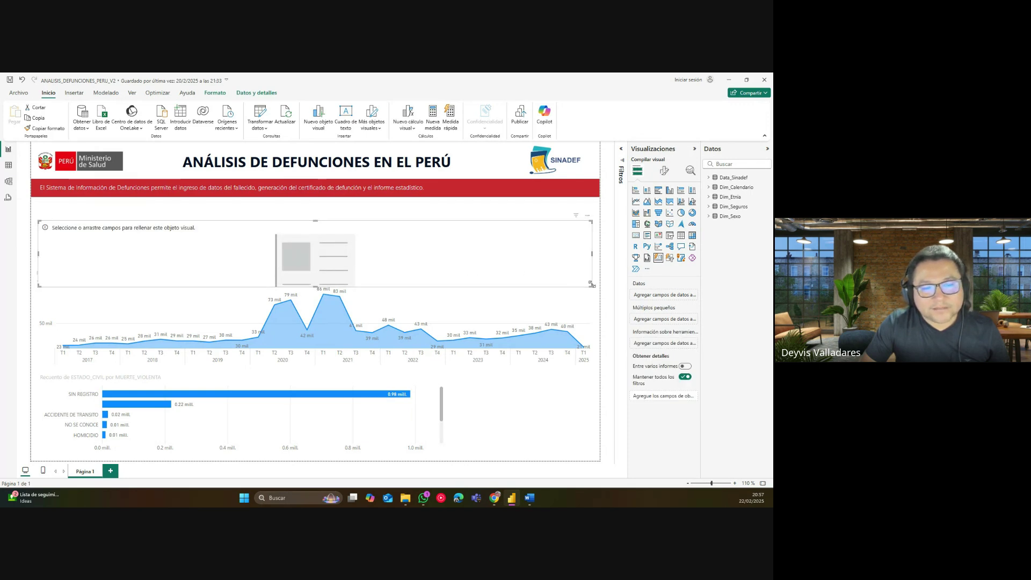
drag(592, 285, 527, 275)
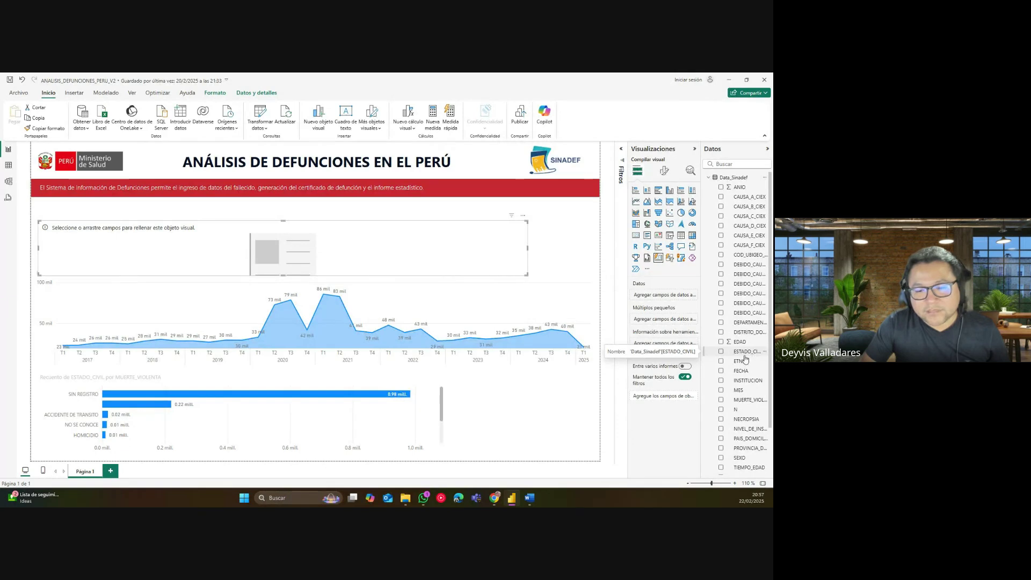
Add the ESTADO_CIVIL field to the new card and summarize it as Recuento.
drag(746, 355, 690, 330)
drag(747, 352, 666, 295)
click(688, 297)
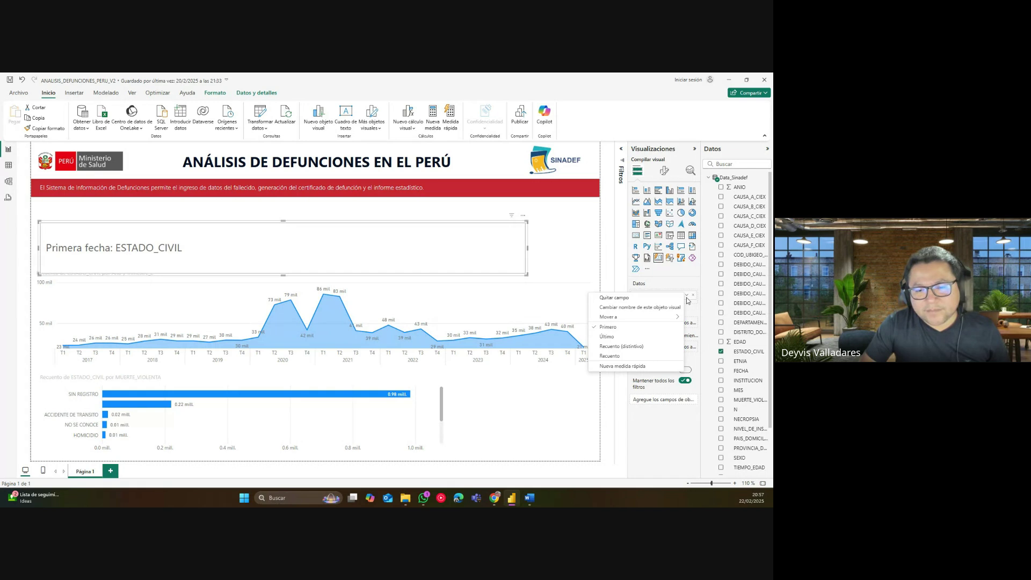
click(688, 297)
click(688, 297)
click(630, 357)
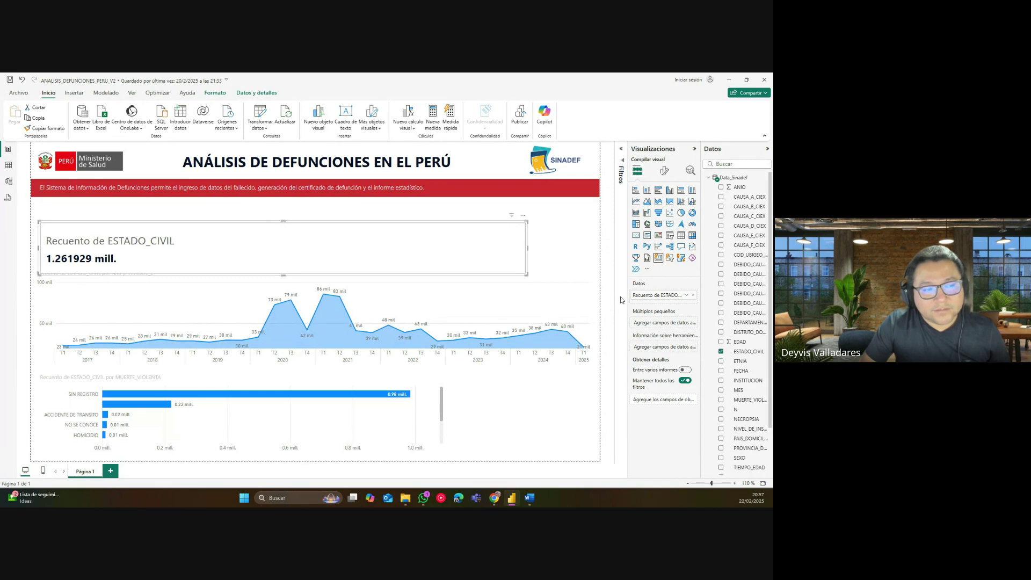
Rename the card's count field to Fallecidos.
double_click(660, 297)
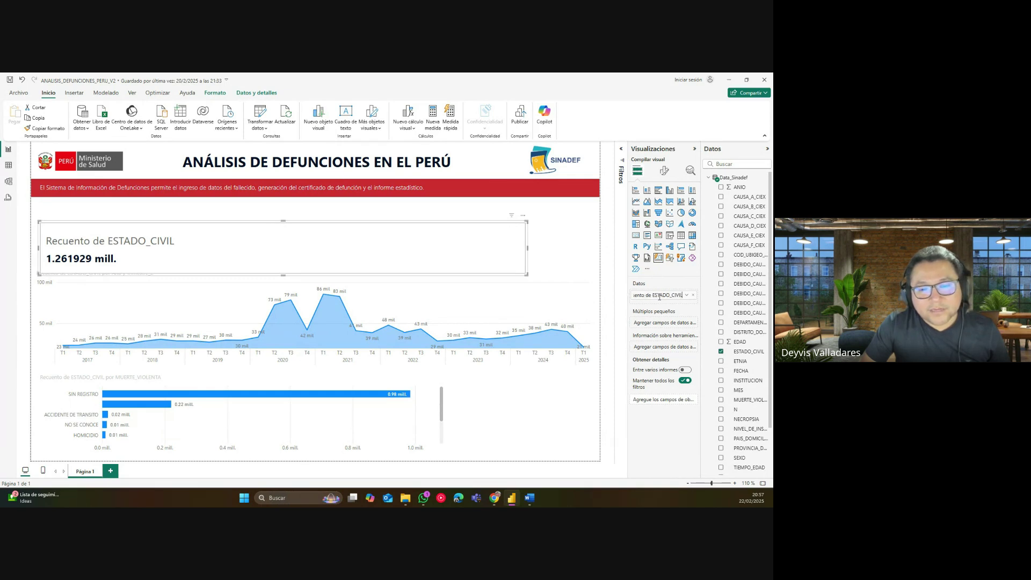
key(ctrl+shift+Left)
key(ctrl+shift+Left)
key(ctrl+shift+Left)
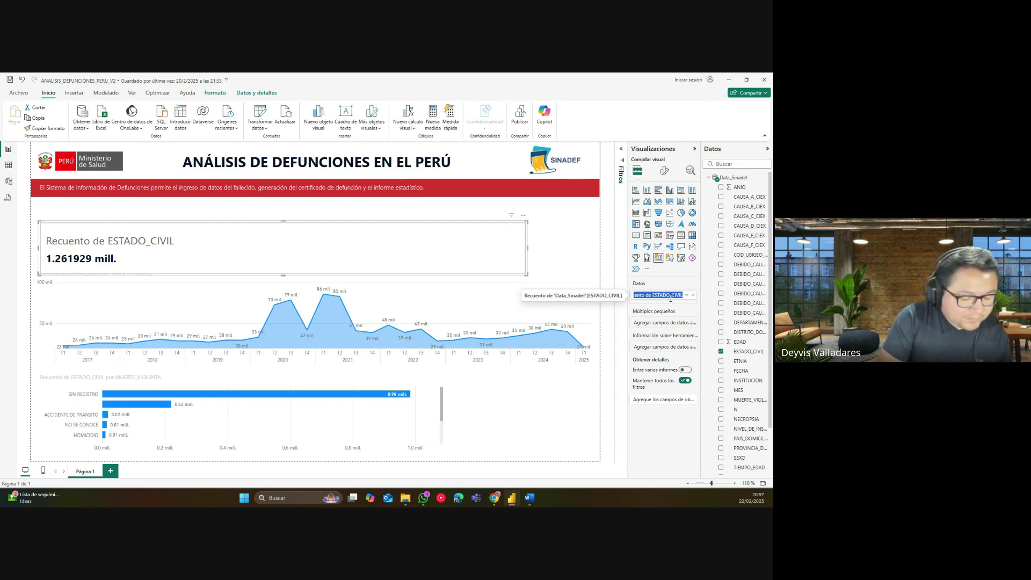
text(Fallecidos)
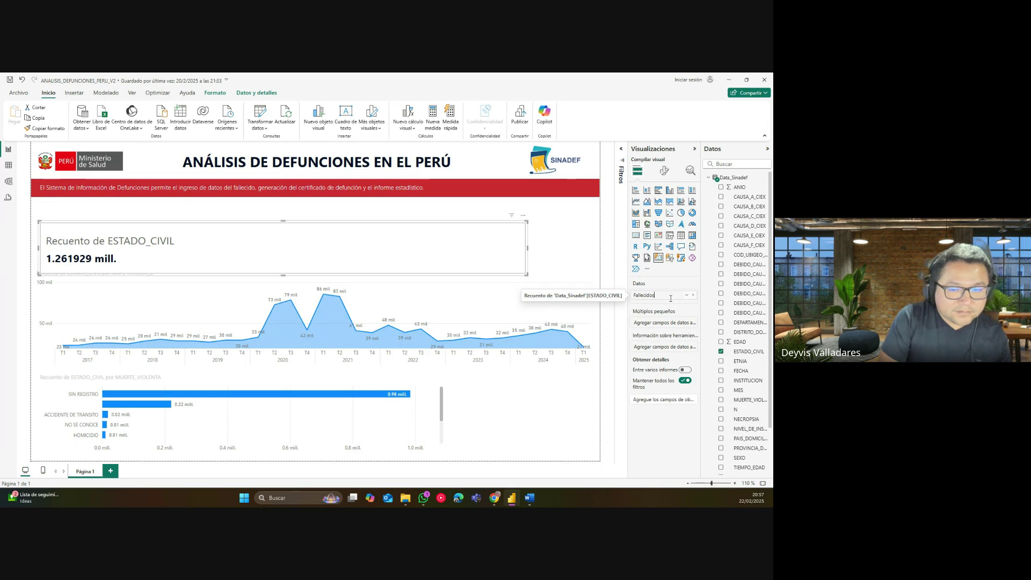
key(Return)
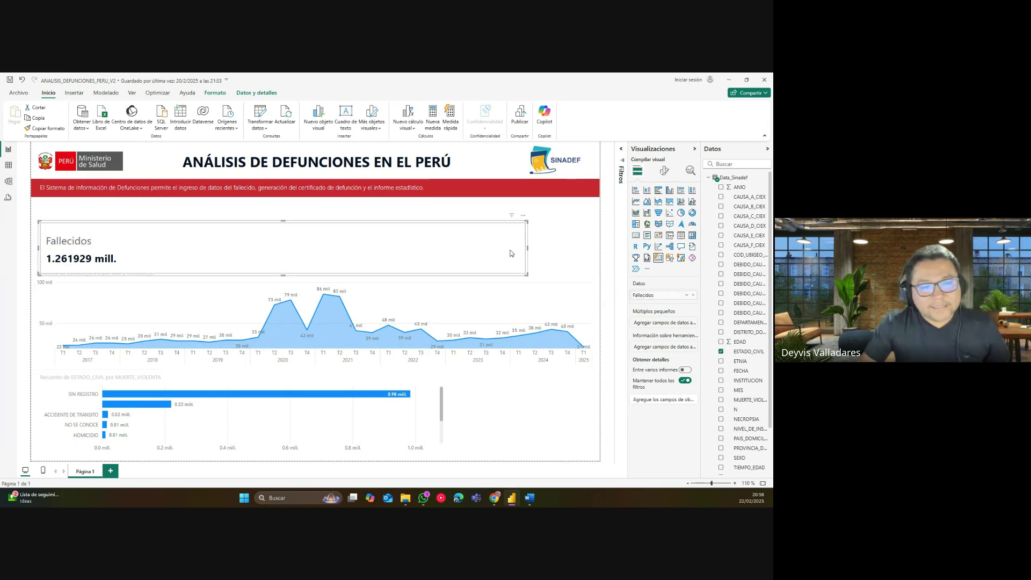
Narrow the Fallecidos card to fit its text and place it at the left end of the strip below the red band.
drag(527, 248, 157, 248)
click(283, 250)
click(277, 248)
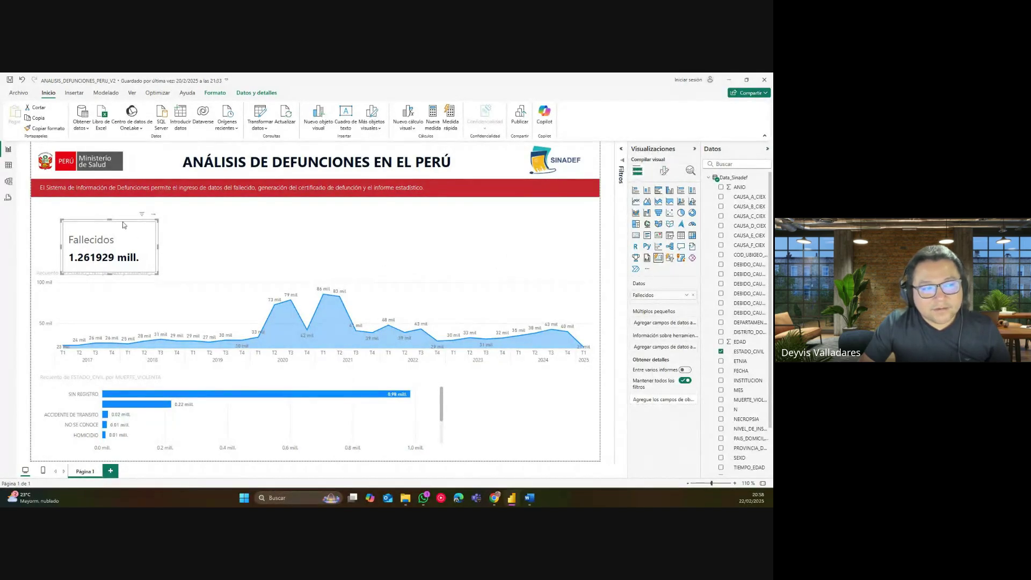
drag(125, 223, 117, 213)
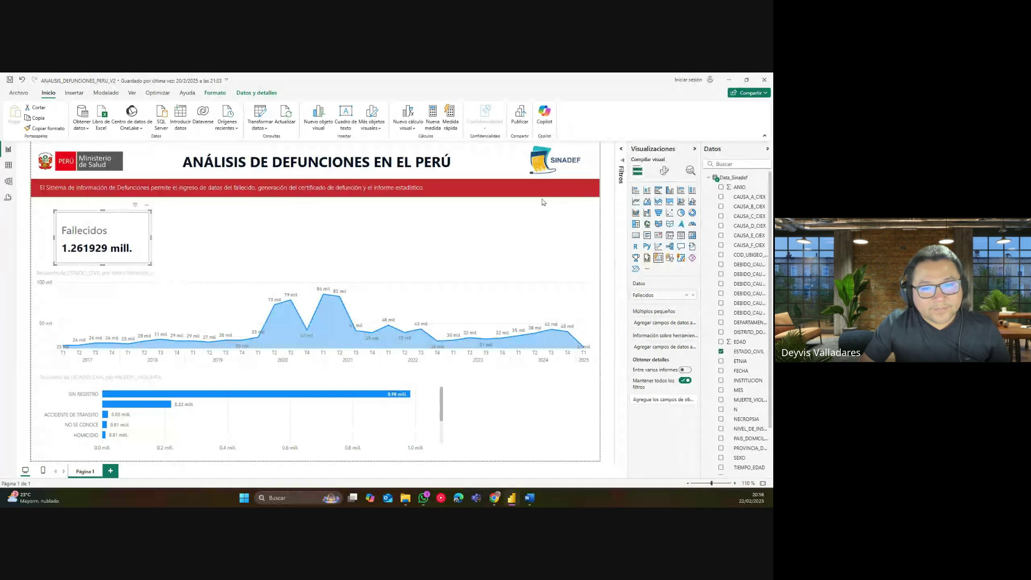
Try the Tabla presentation style on the Fallecidos card and return it to Tarjetas.
click(665, 172)
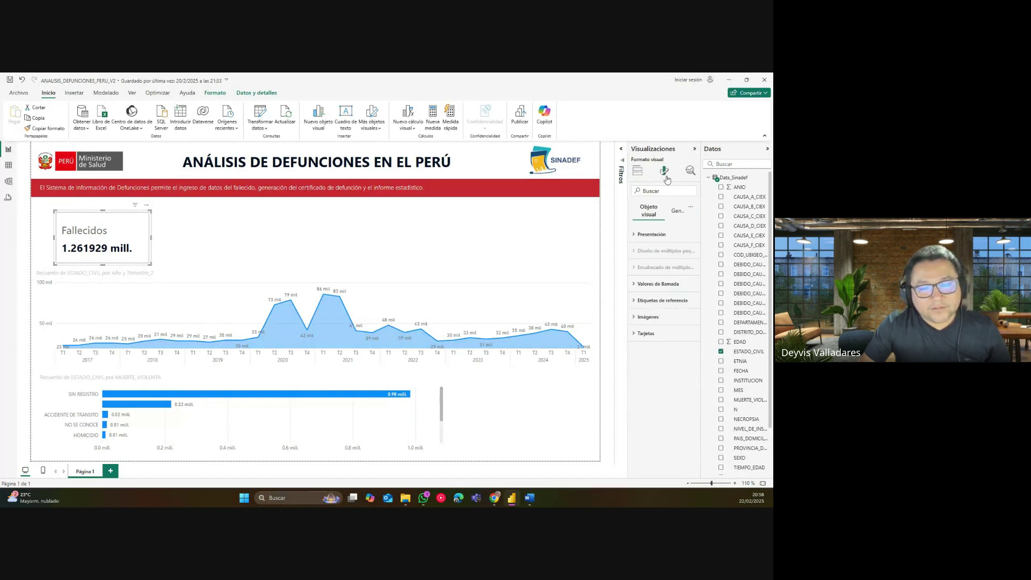
click(660, 237)
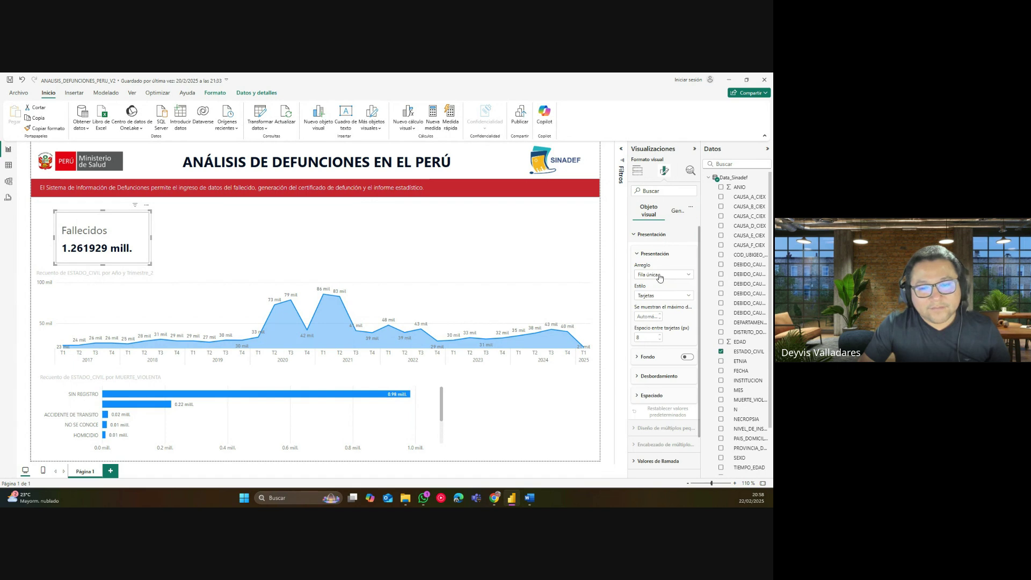
click(665, 297)
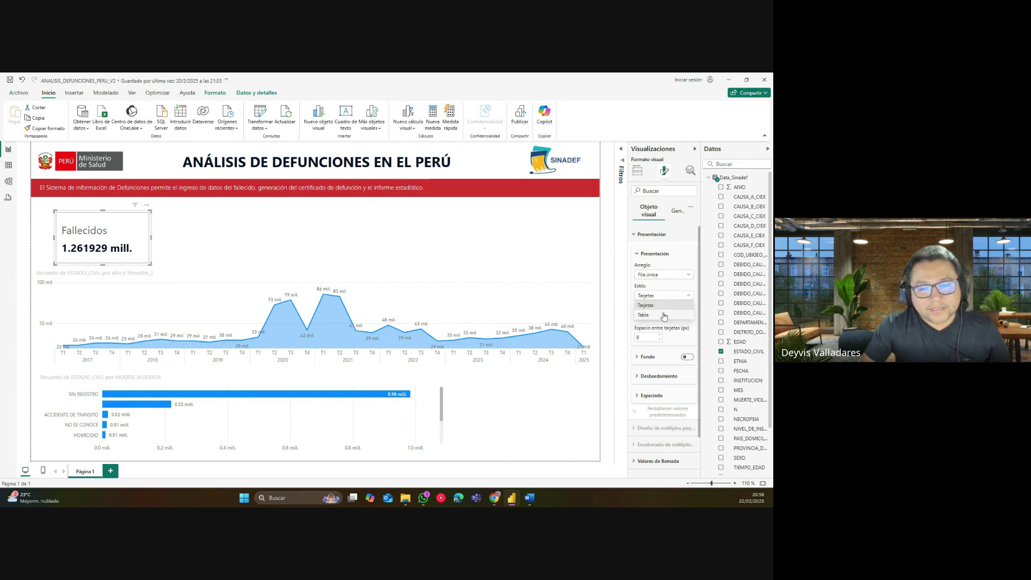
click(662, 316)
click(660, 296)
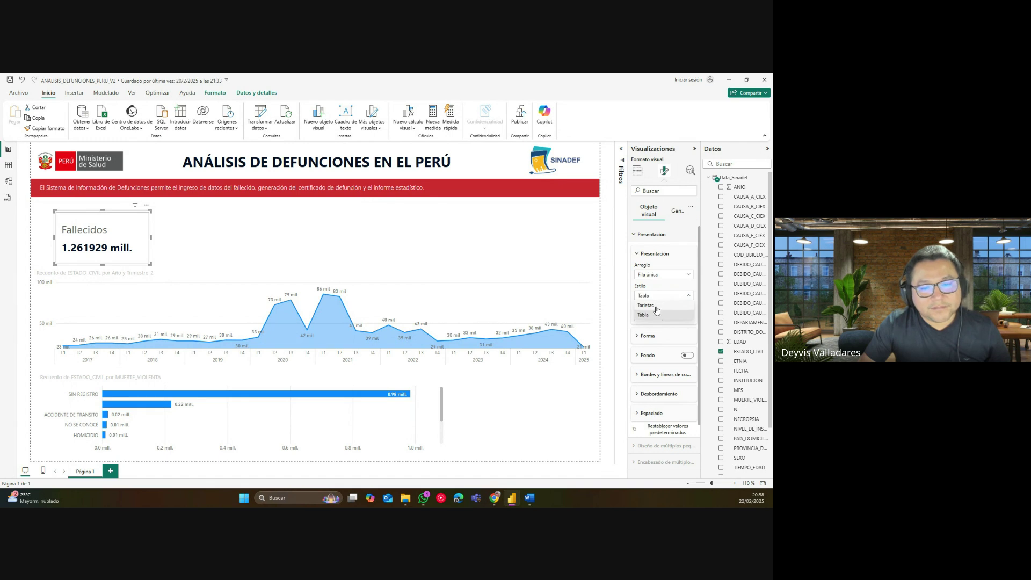
click(658, 307)
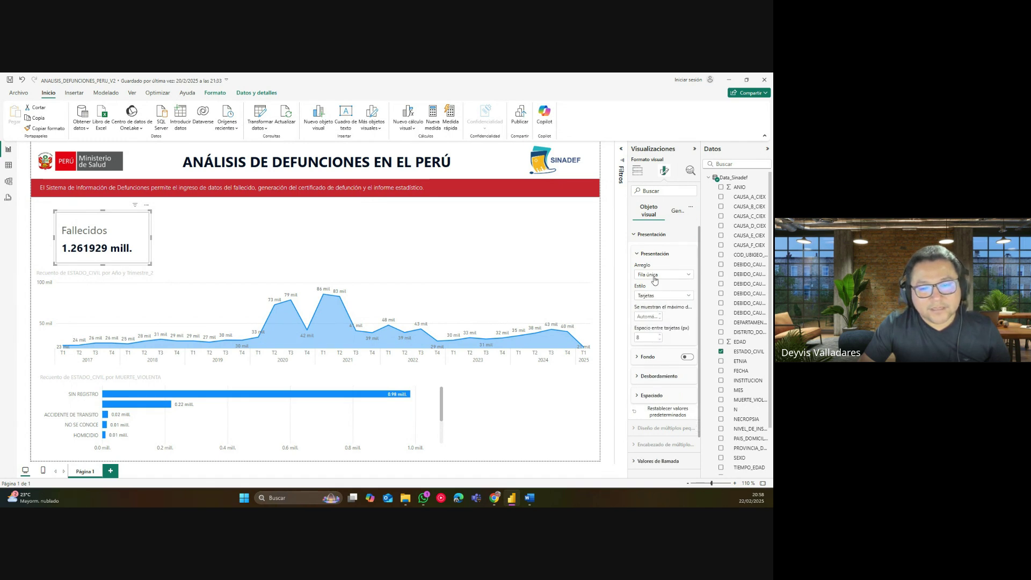
Try the Cuadrícula arrangement on the Fallecidos card and settle on Columna única.
click(655, 280)
click(660, 286)
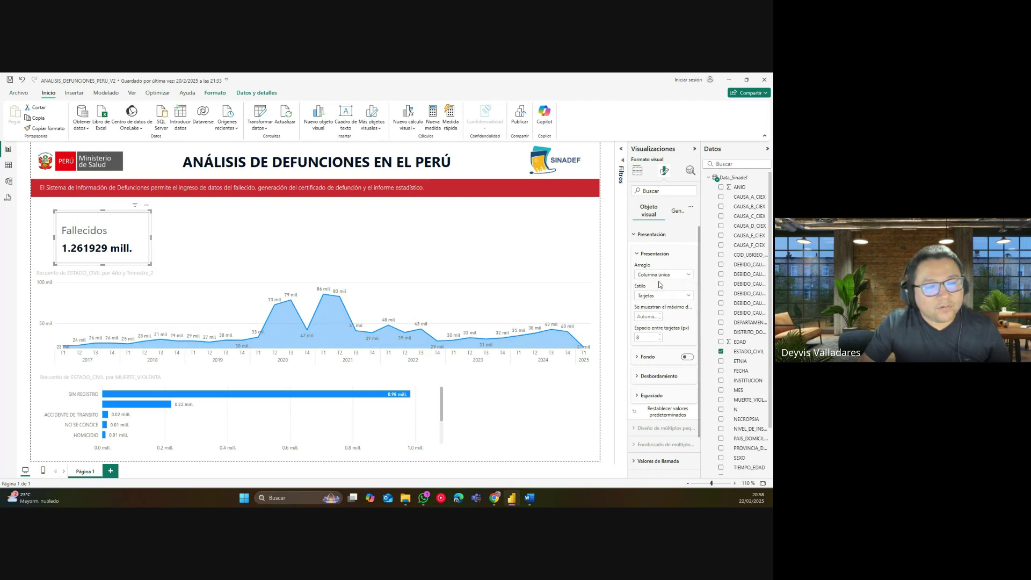
click(660, 275)
click(655, 306)
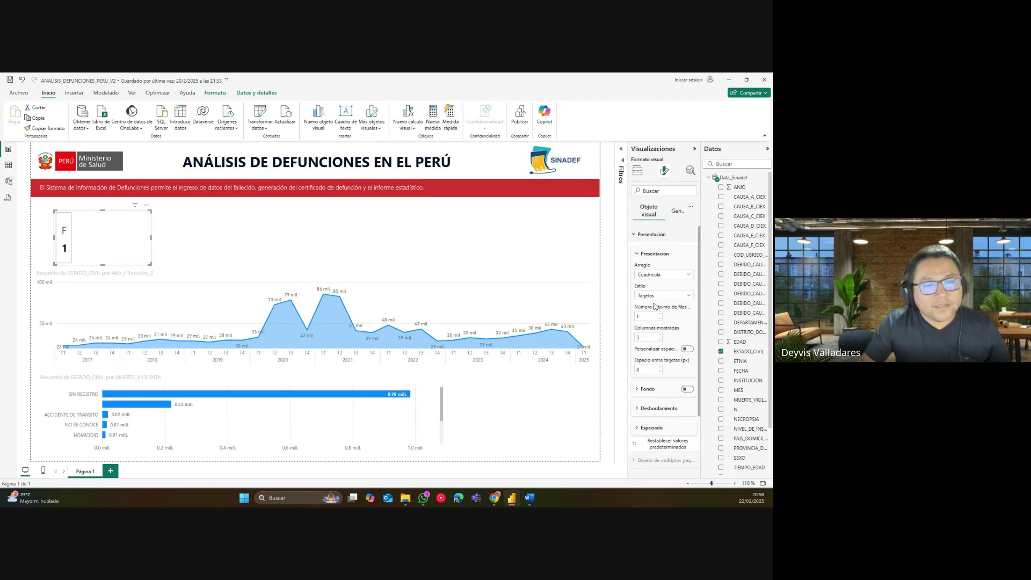
click(669, 275)
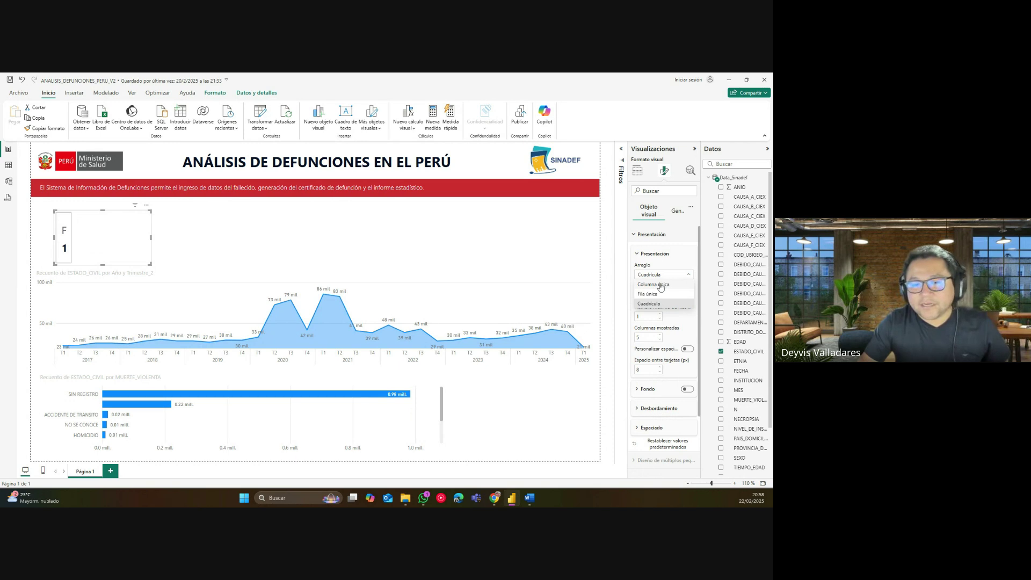
click(662, 285)
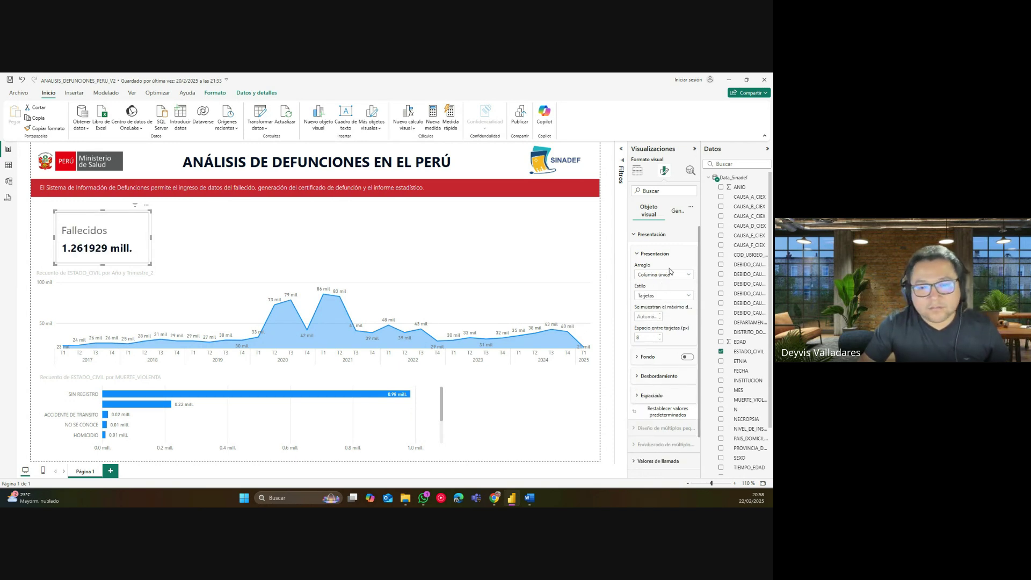
Enable the background in the Fallecidos card's presentation settings and give it a light blue theme colour.
click(656, 254)
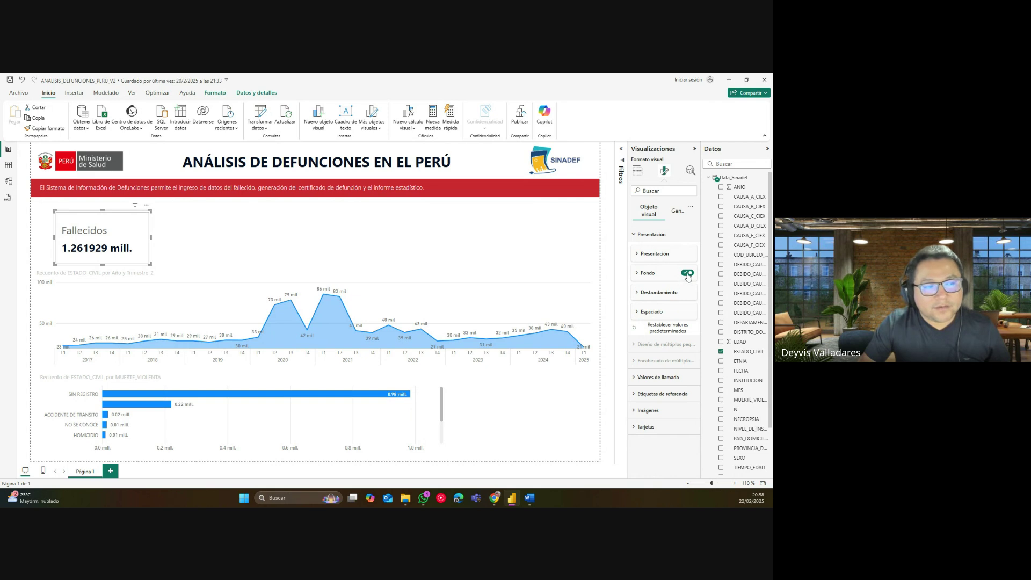
click(672, 276)
click(650, 294)
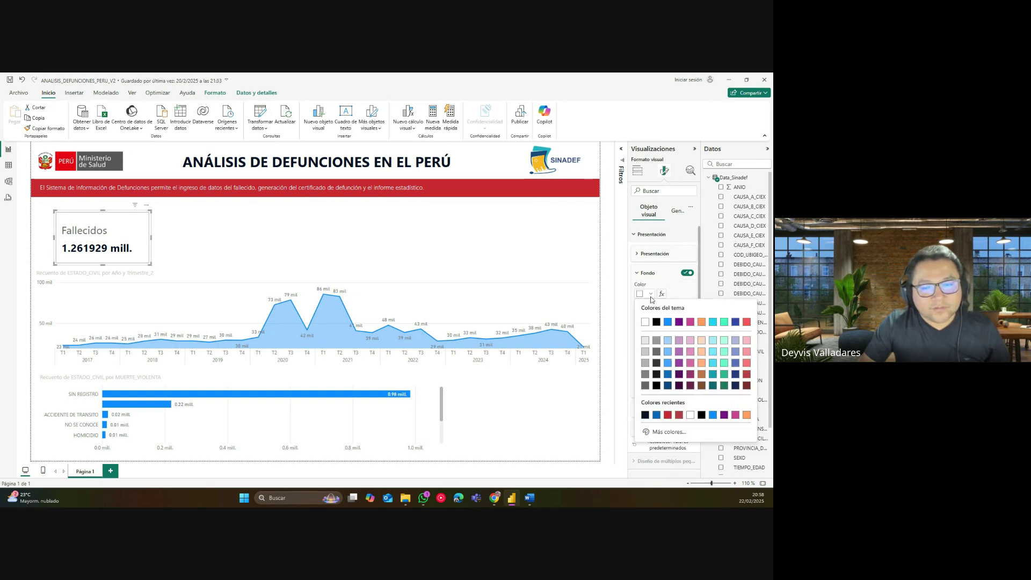
click(668, 352)
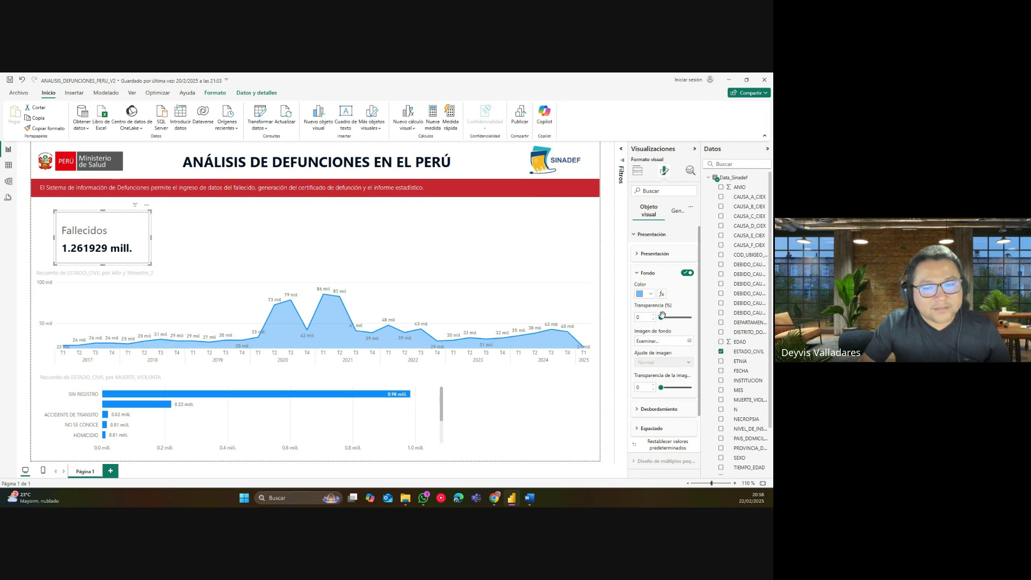
click(344, 252)
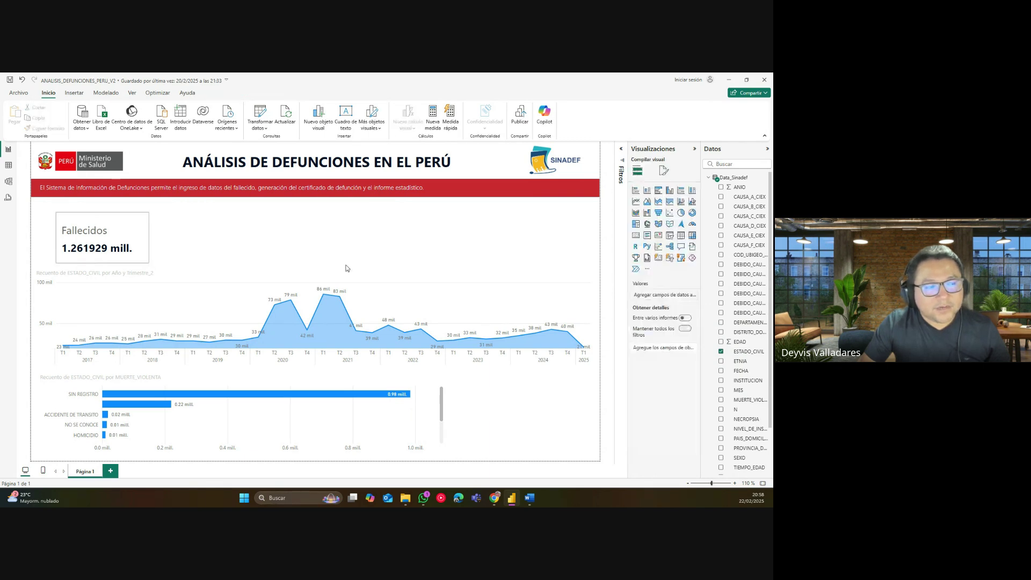
Try a darker blue for the Fallecidos card's presentation background and turn that background off.
click(139, 260)
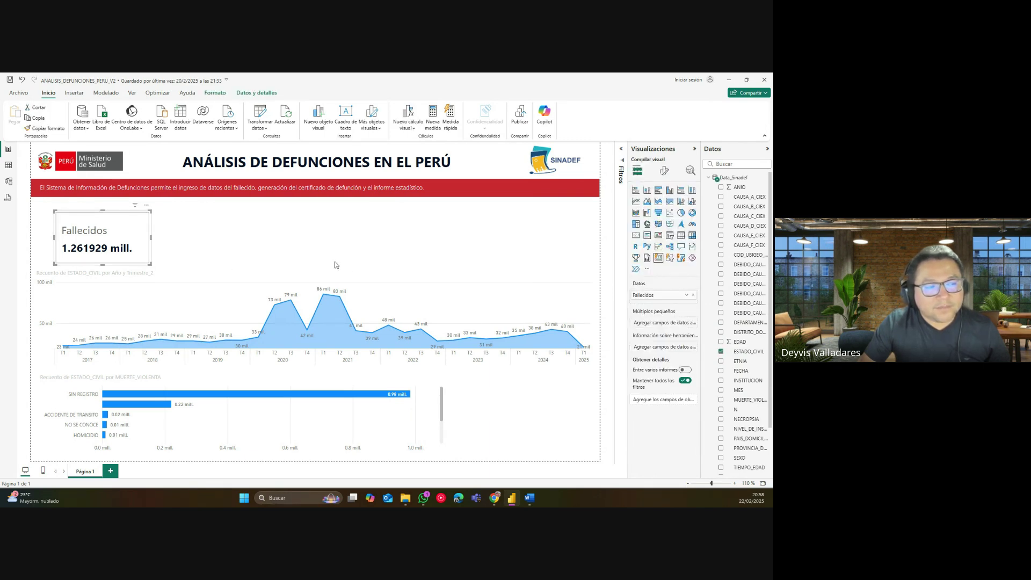
click(664, 170)
click(659, 235)
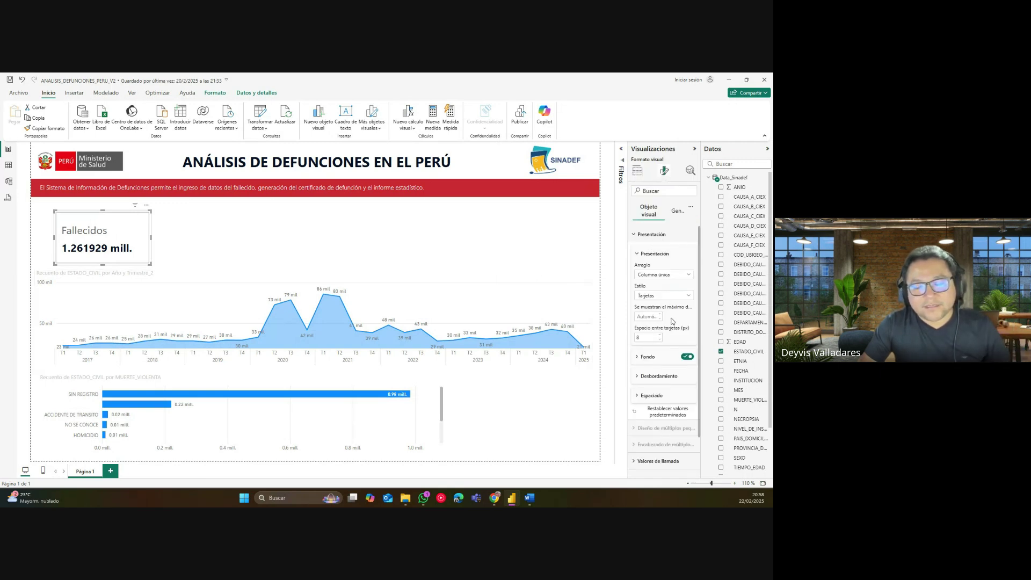
click(656, 360)
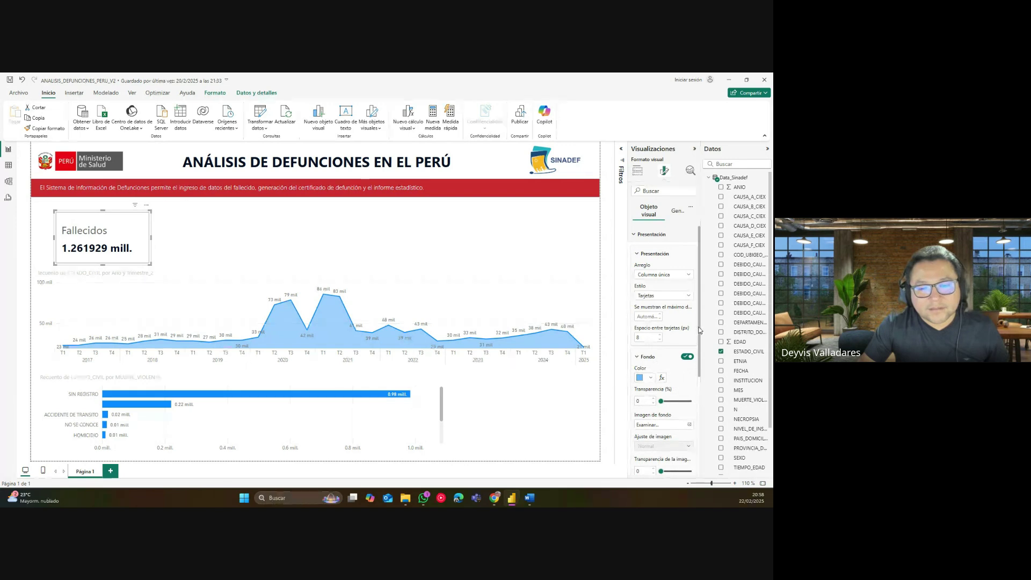
scroll(696, 352, down, 1)
click(650, 340)
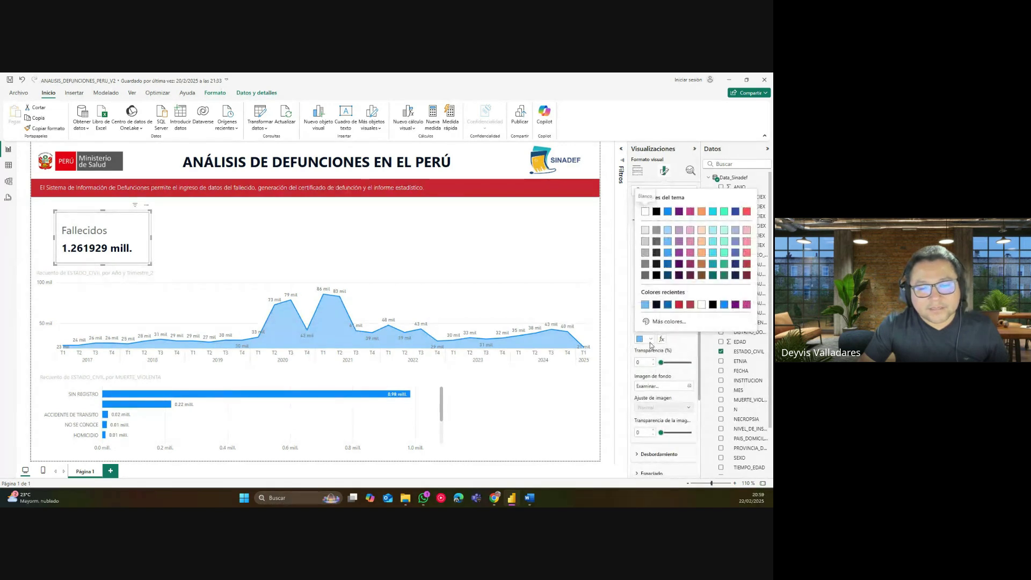
click(666, 311)
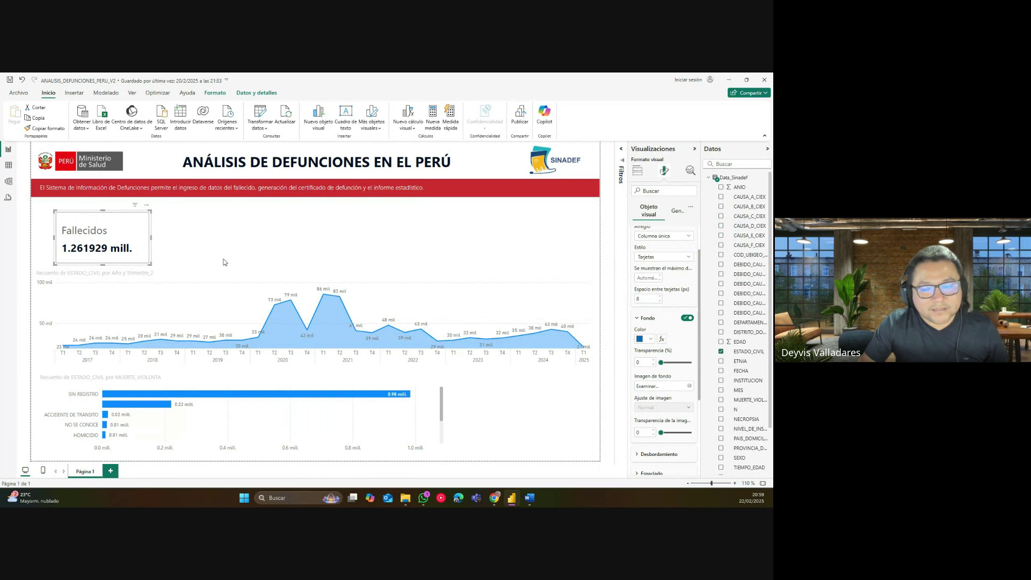
click(687, 319)
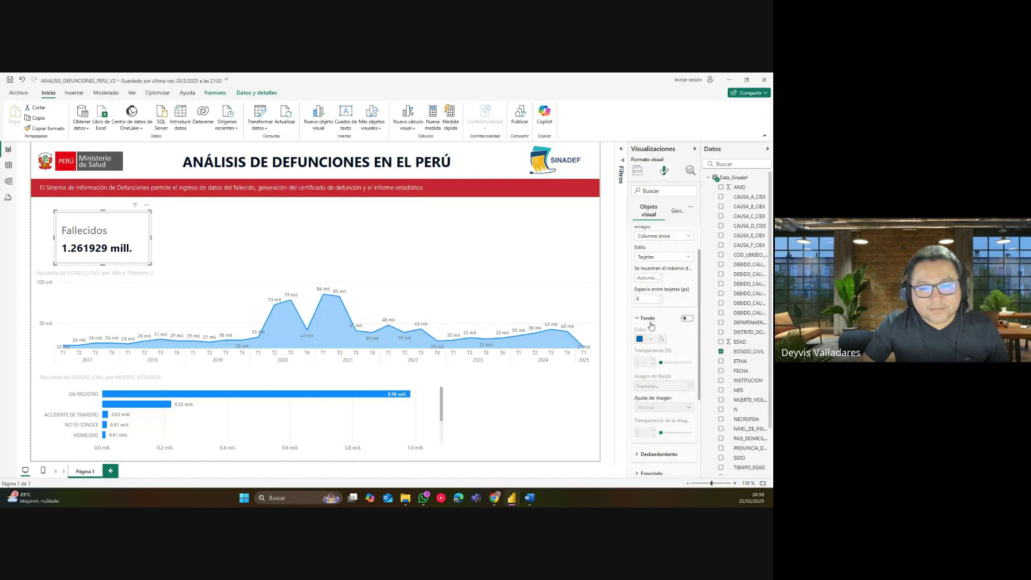
scroll(701, 257, up, 2)
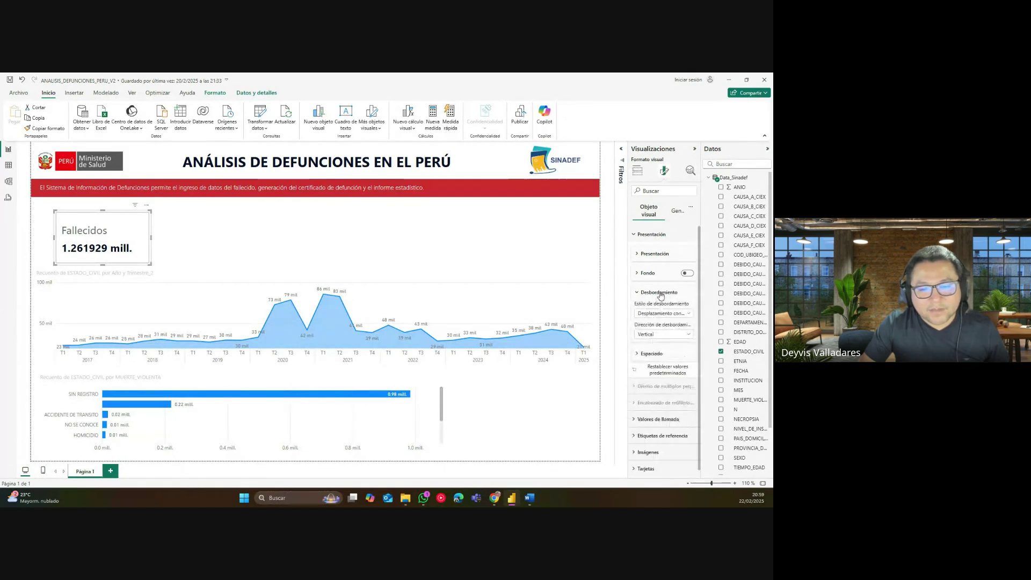
click(661, 234)
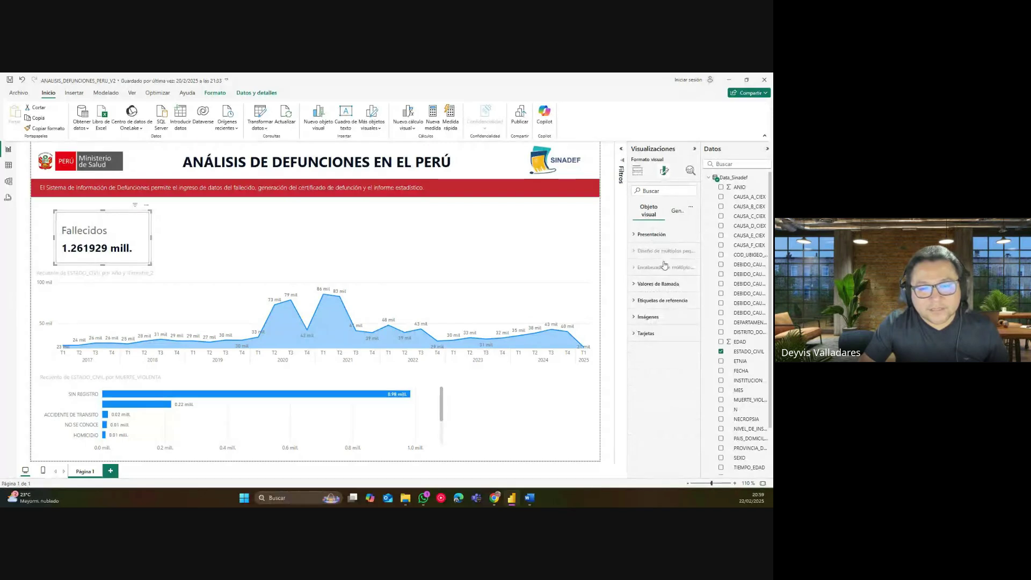
Give the Fallecidos card's callout value a dark grey theme colour.
click(648, 288)
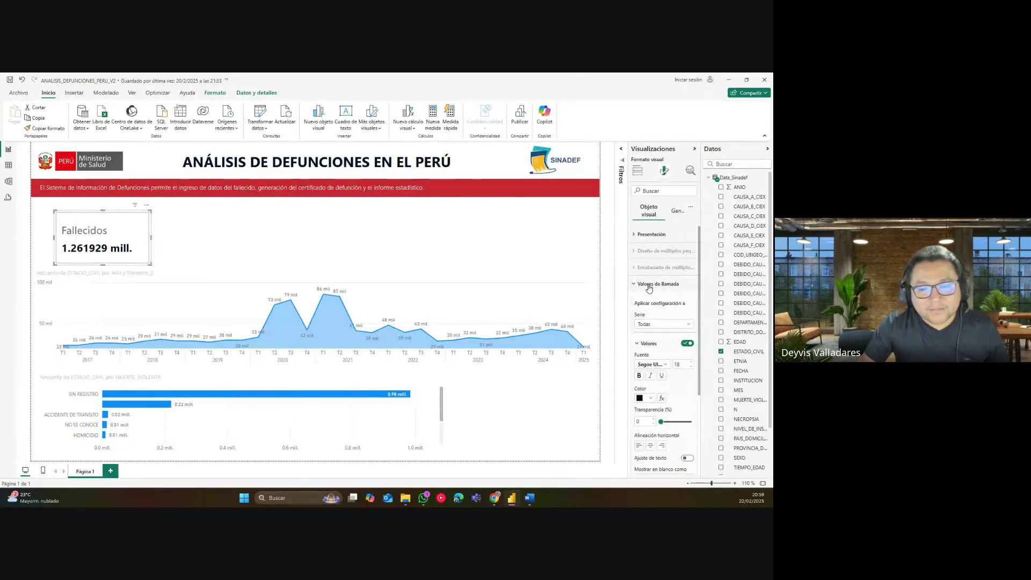
scroll(700, 313, down, 2)
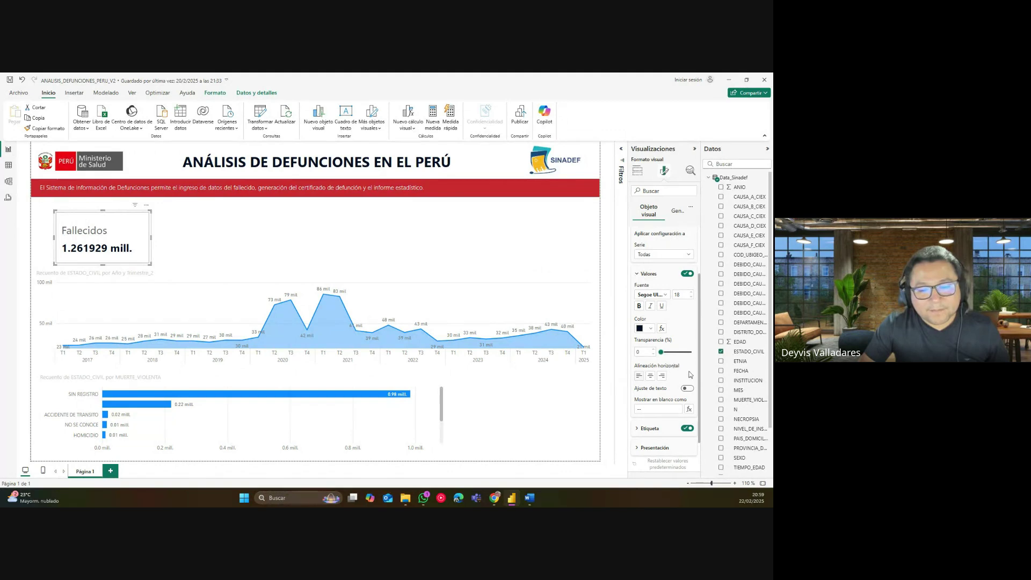
click(654, 429)
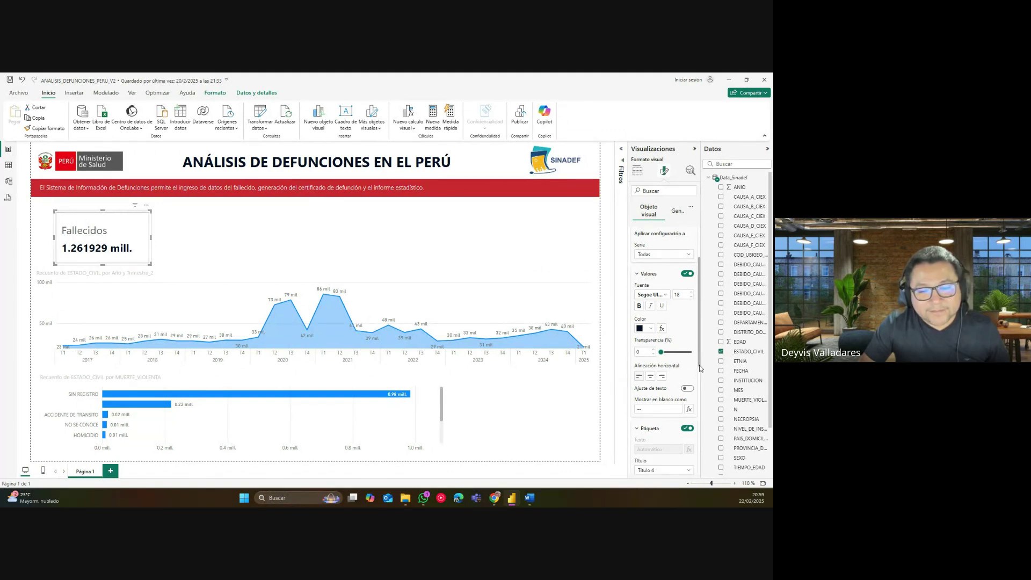
mouse_move(701, 369)
mouse_down()
mouse_move(705, 433)
mouse_move(701, 369)
mouse_up()
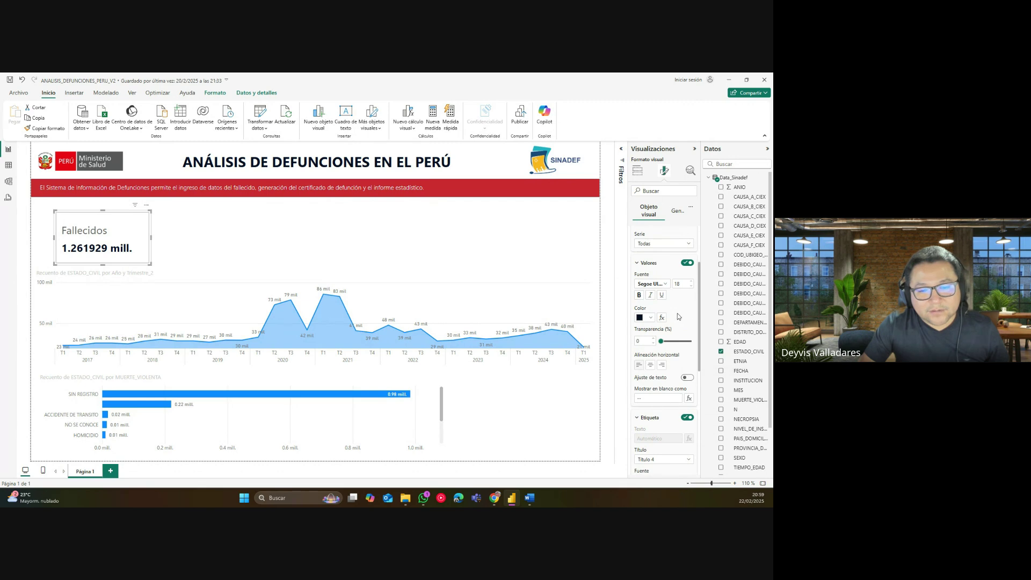
click(651, 318)
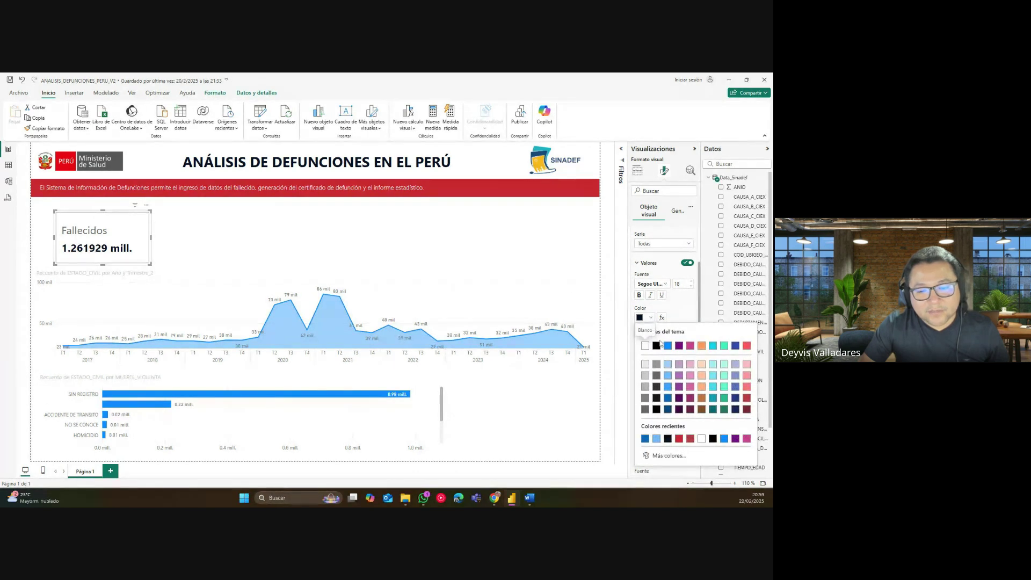
click(647, 410)
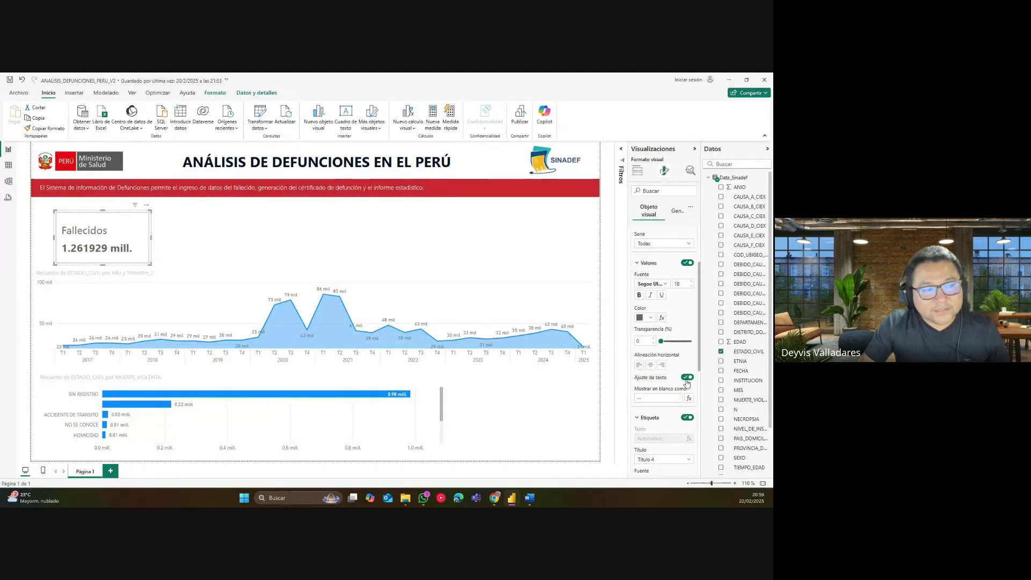
Set the callout value's font to Segoe UI Semibold, then try its transparency and return it to 0%.
click(666, 289)
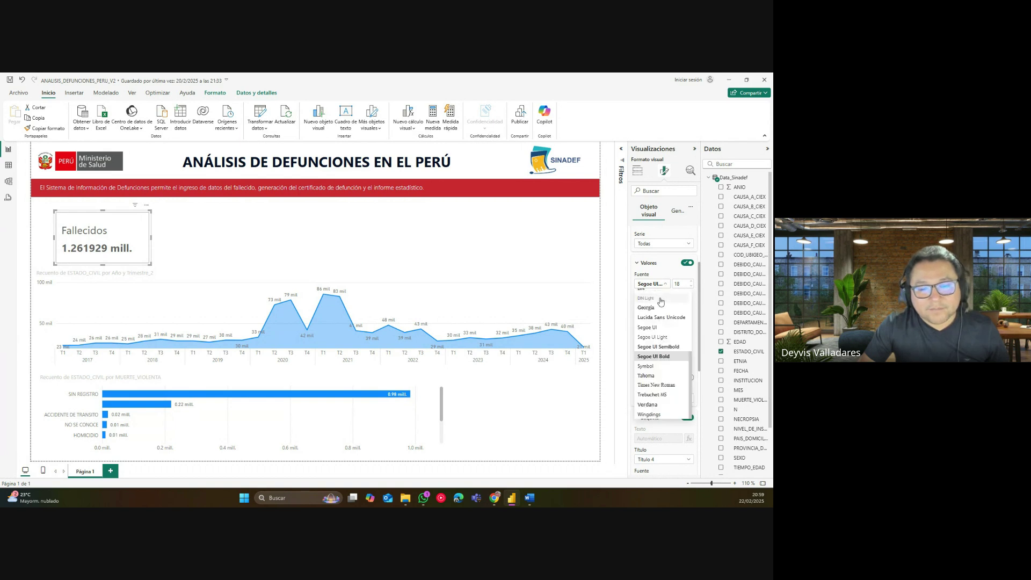
click(667, 347)
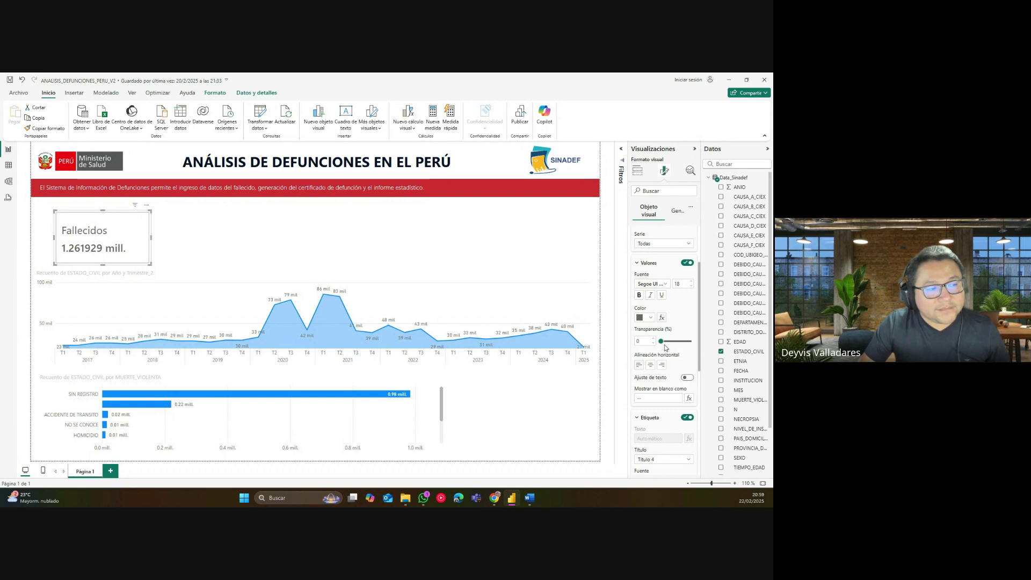
click(667, 286)
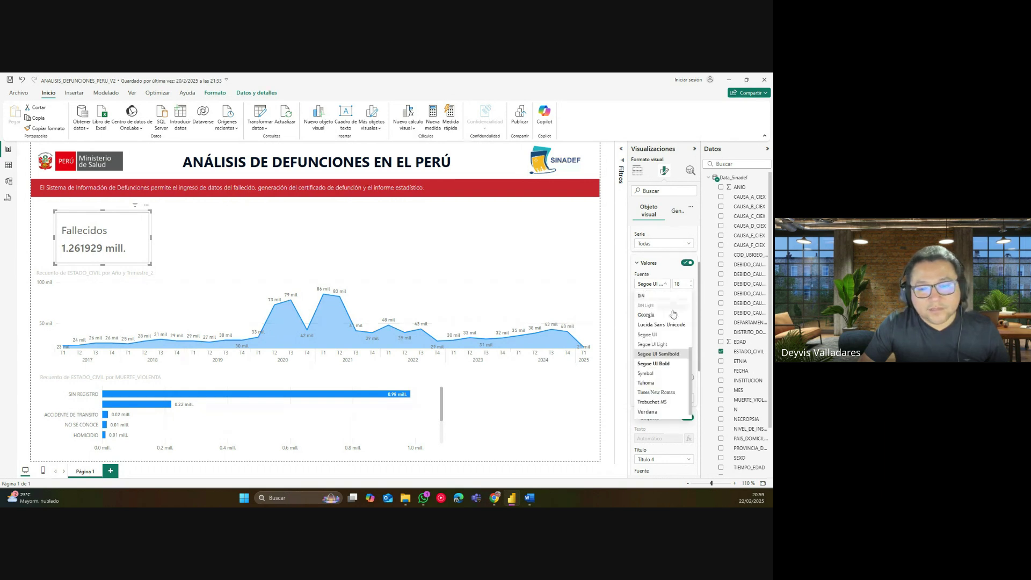
click(667, 284)
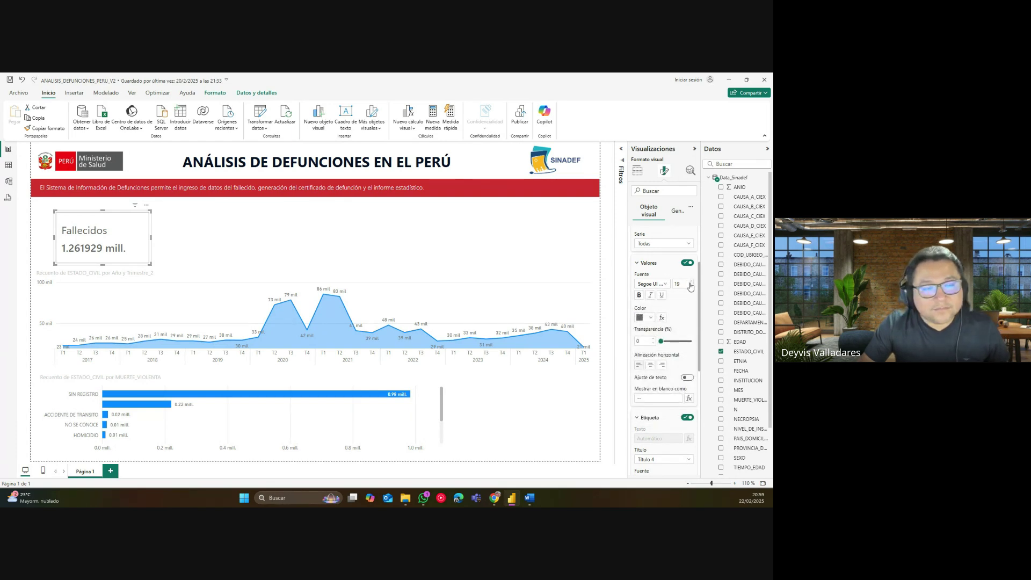
click(690, 286)
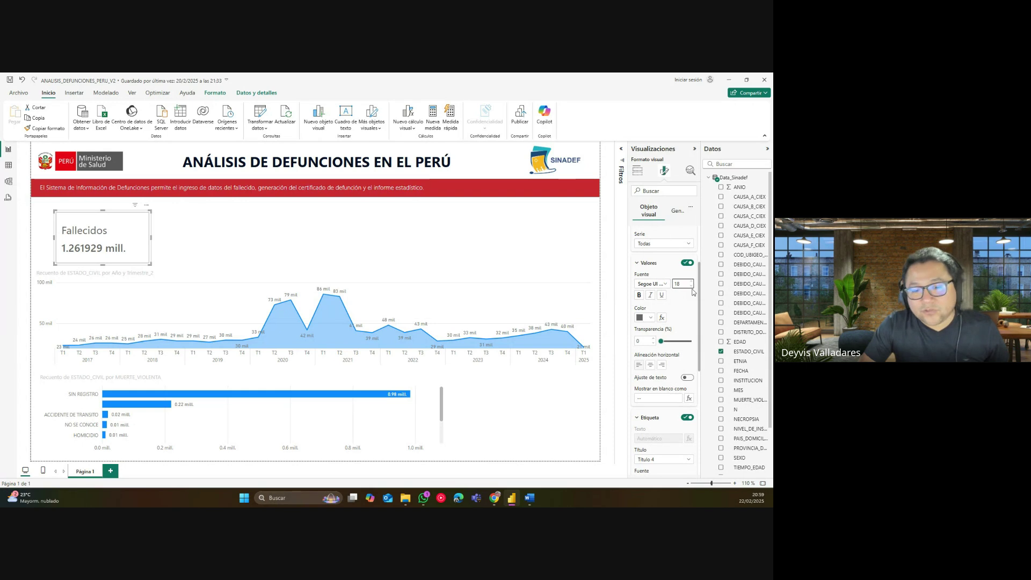
mouse_move(660, 340)
mouse_down()
mouse_move(674, 342)
mouse_move(661, 342)
mouse_up()
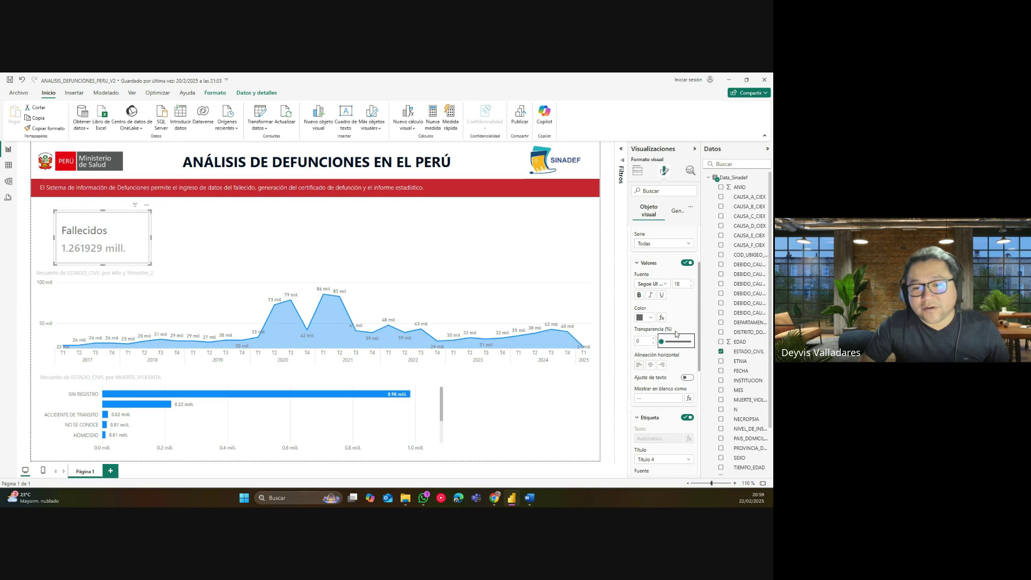
click(649, 264)
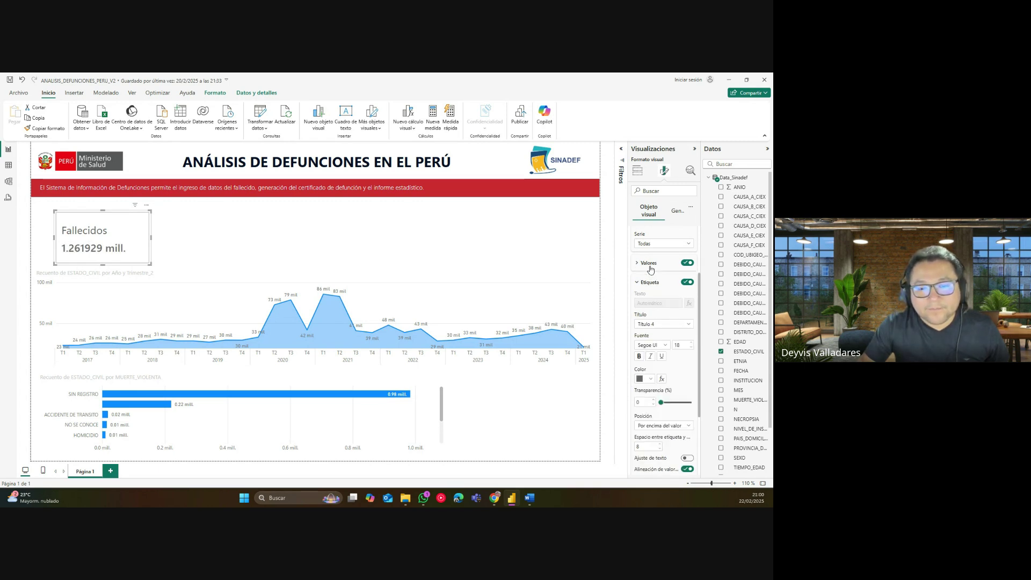
Set the Fallecidos card label's heading level to Título 3 and its font size to 16.
scroll(698, 324, down, 1)
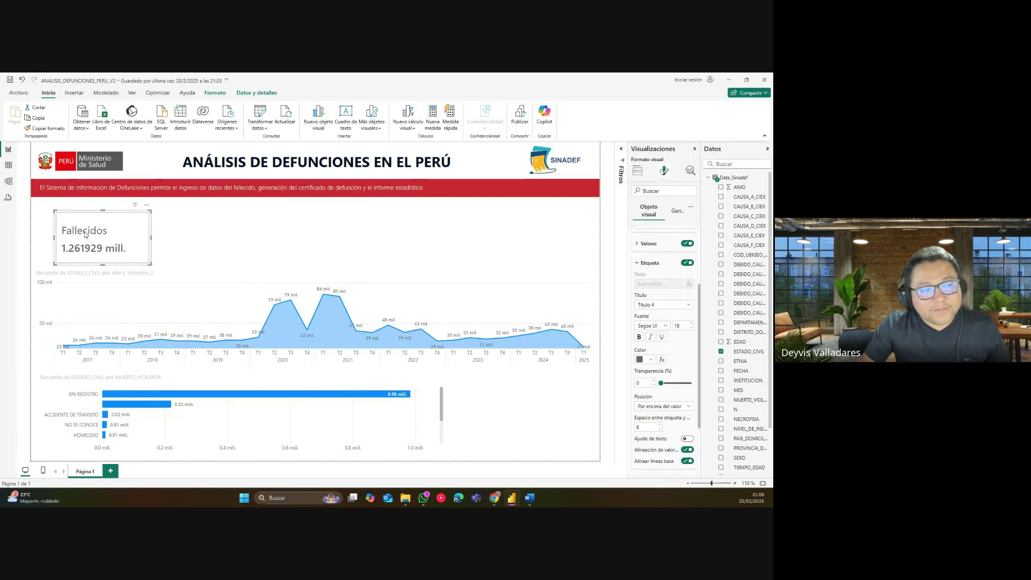
click(669, 307)
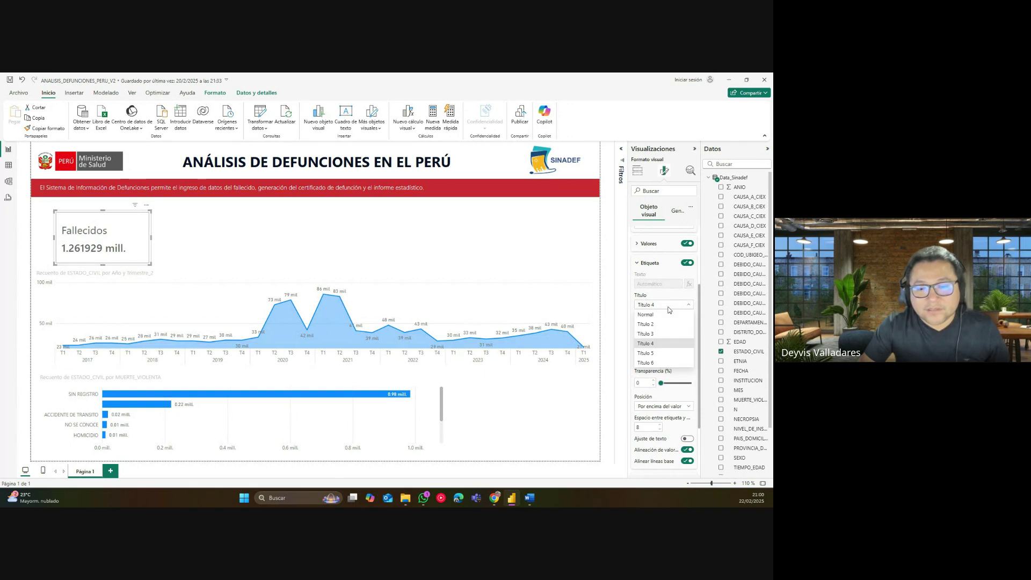
click(657, 335)
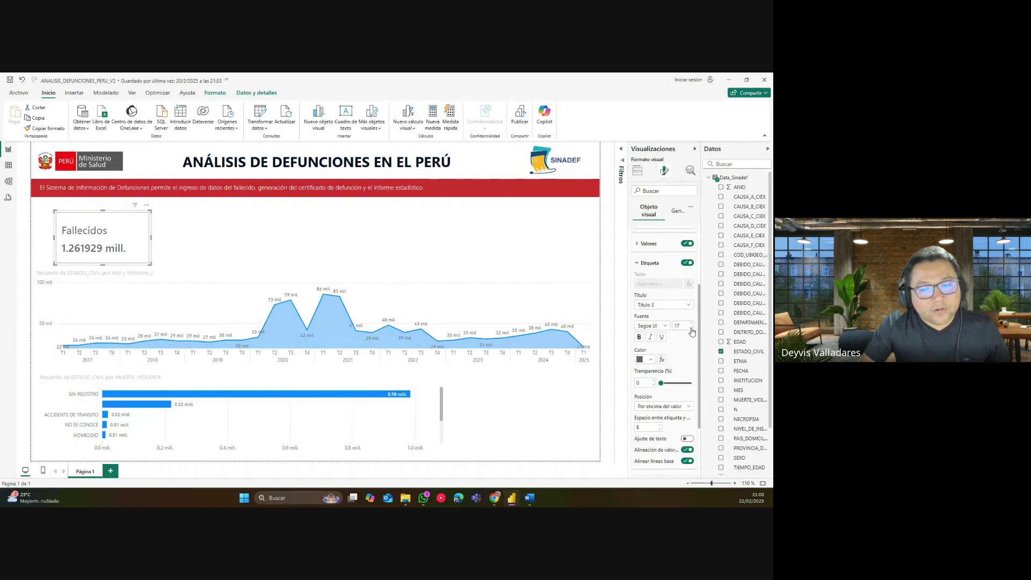
click(692, 329)
click(692, 328)
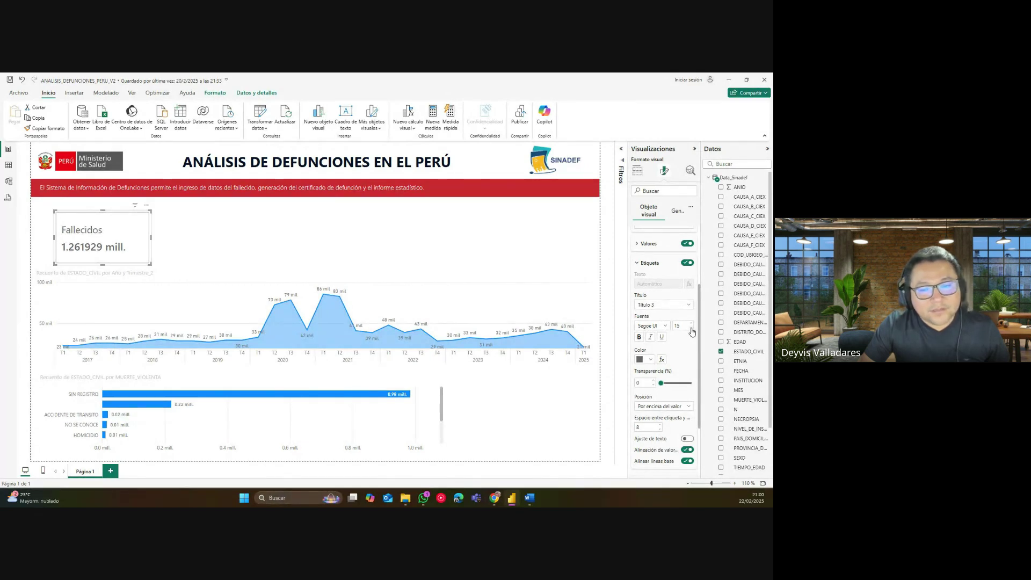
click(691, 323)
Try the Segoe UI Semibold and Segoe UI Bold fonts on the Fallecidos card's label.
click(666, 328)
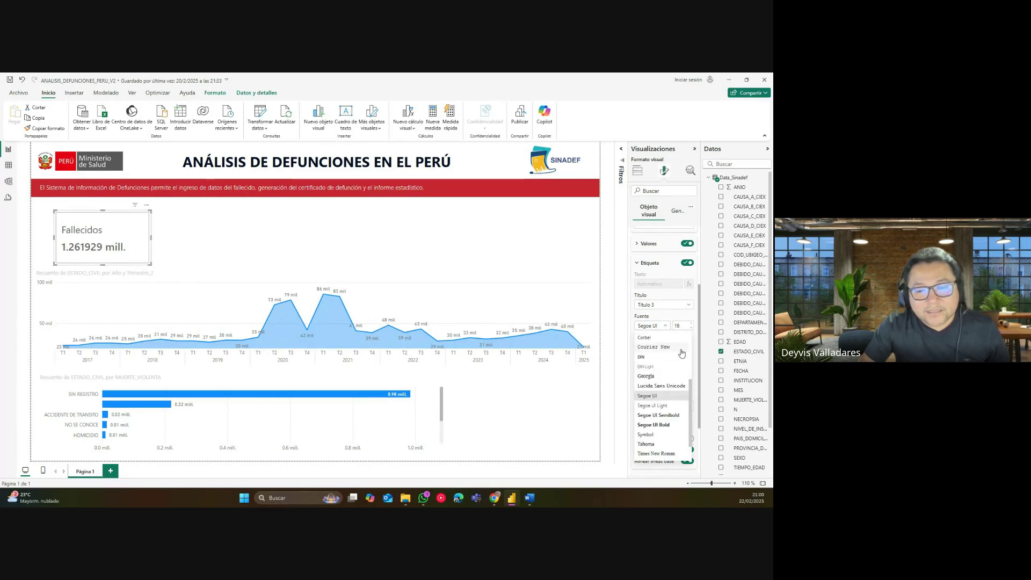
click(670, 416)
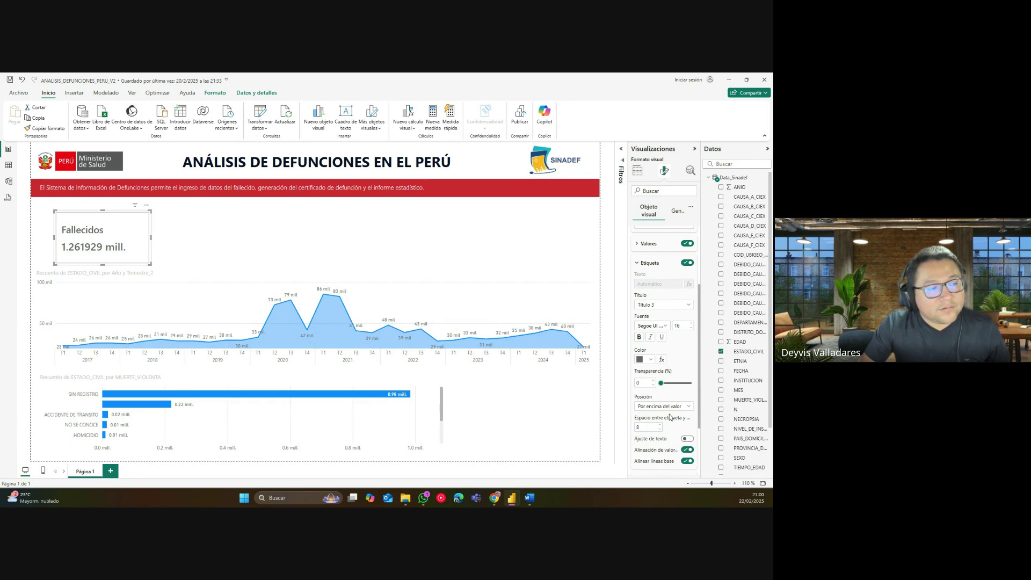
click(660, 329)
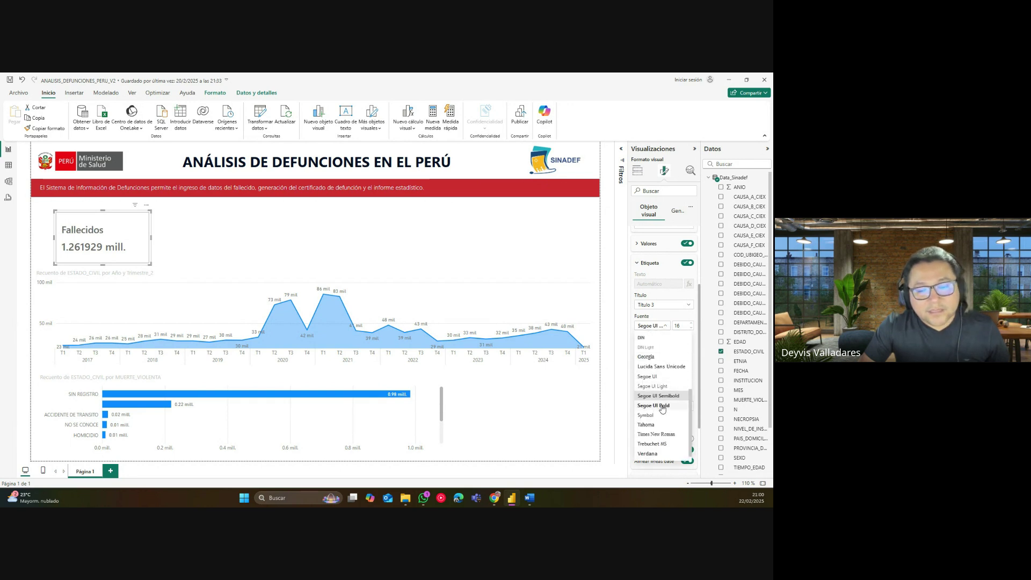
click(661, 406)
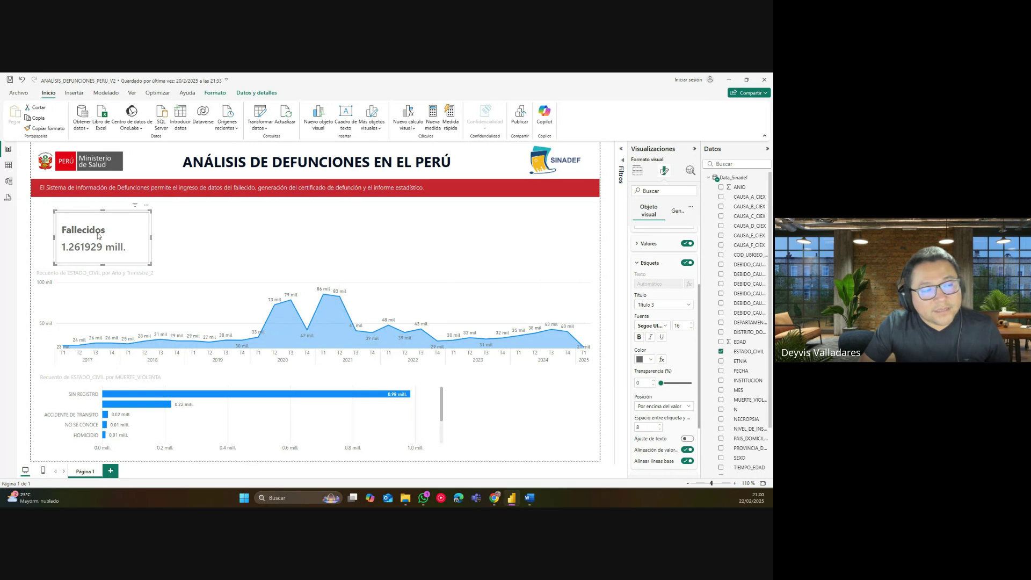
Try Segoe UI Light and underlining on the card's label, and return it to Segoe UI without underline.
click(653, 326)
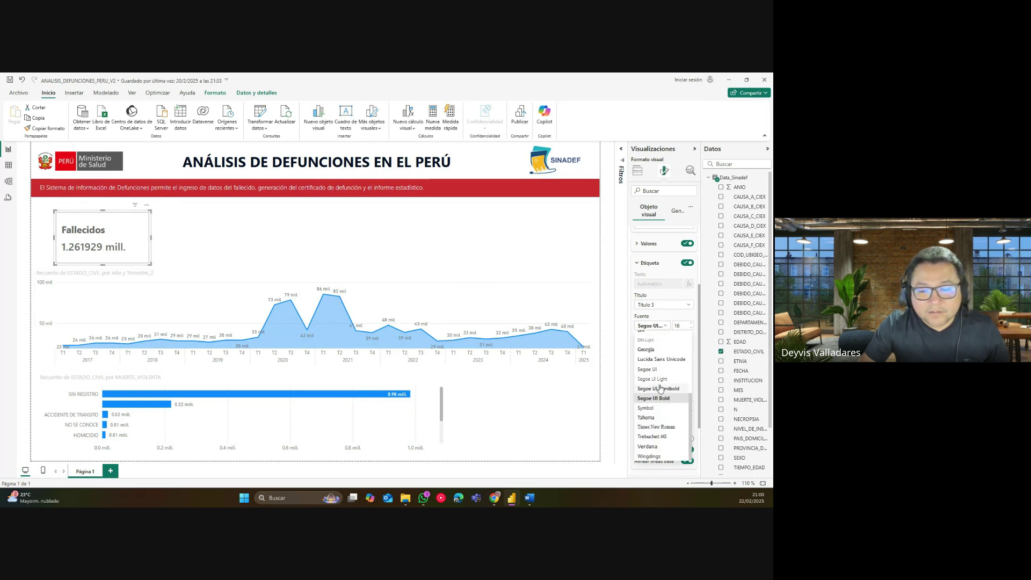
click(659, 379)
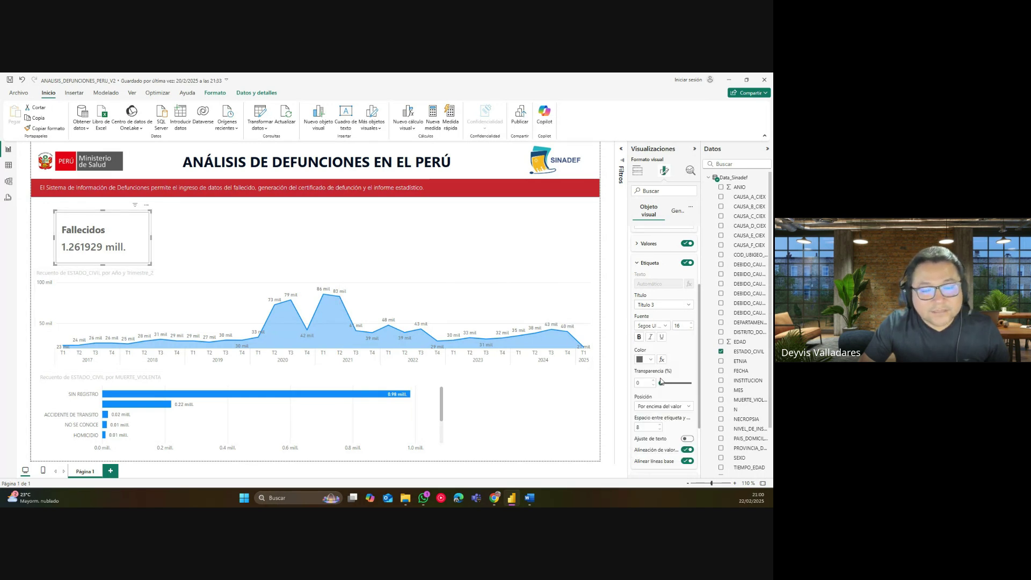
click(662, 337)
click(652, 326)
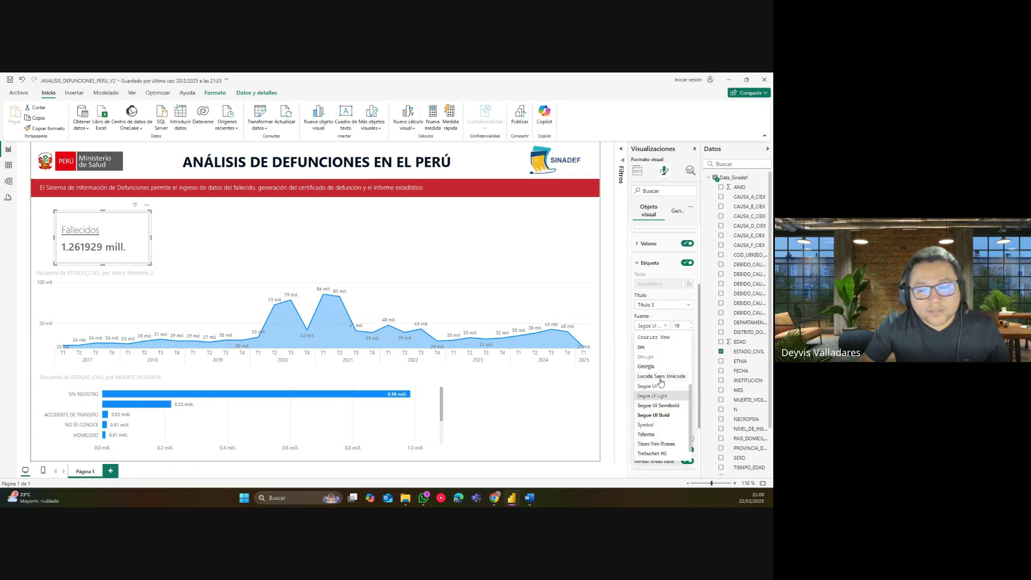
click(652, 385)
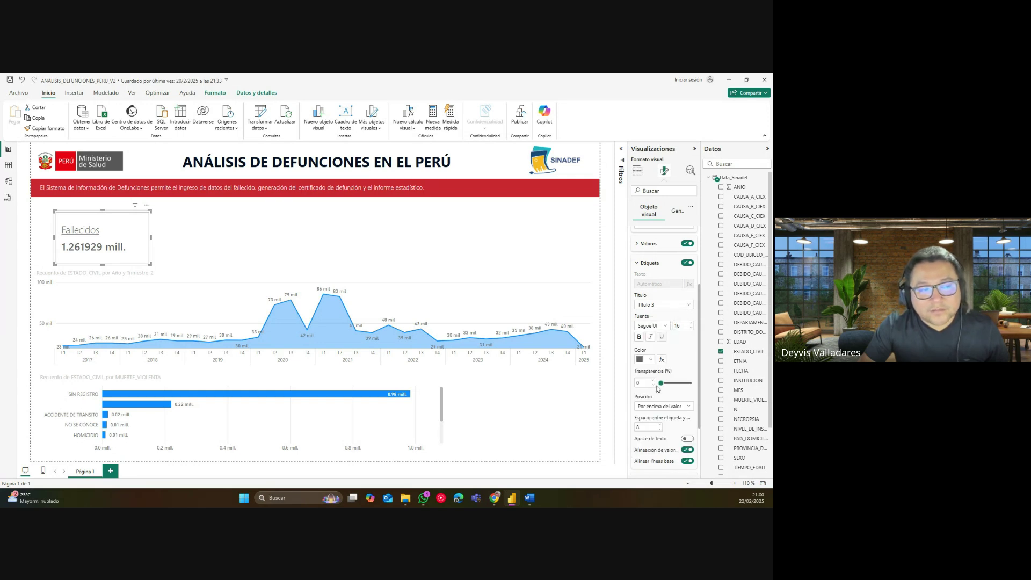
click(661, 336)
click(658, 326)
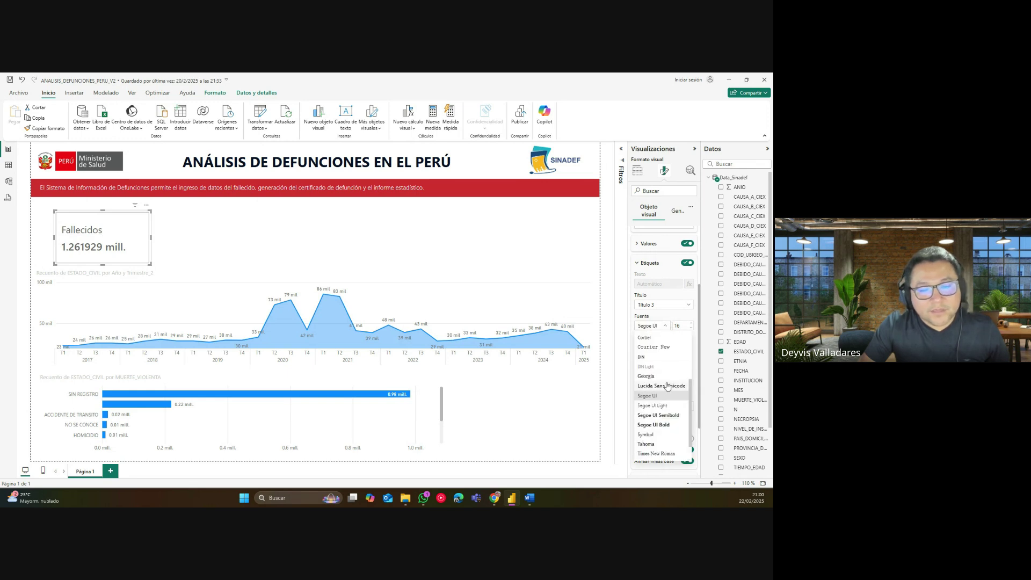
click(665, 327)
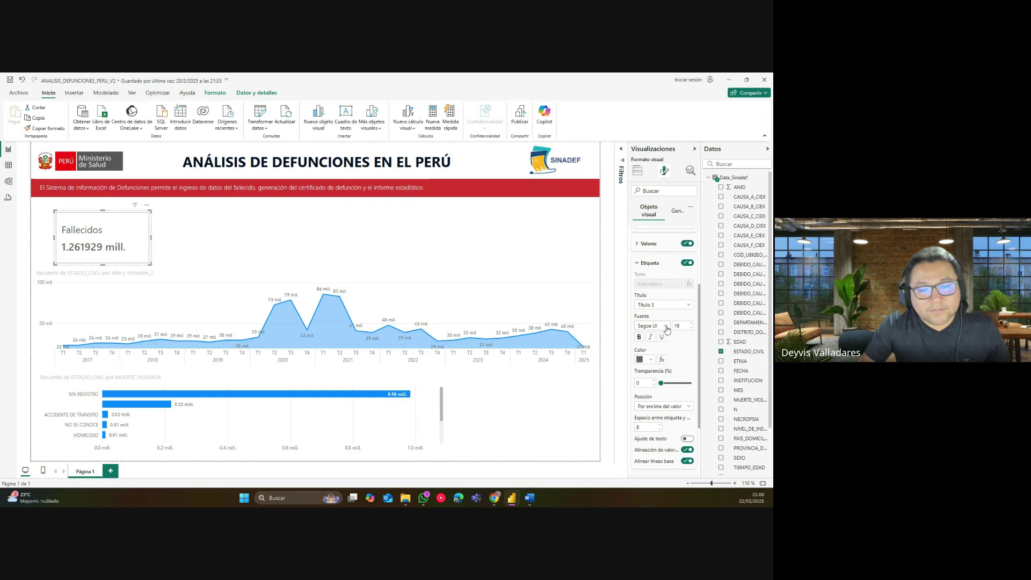
Change the Fallecidos card label's color to a near-black theme shade.
click(651, 360)
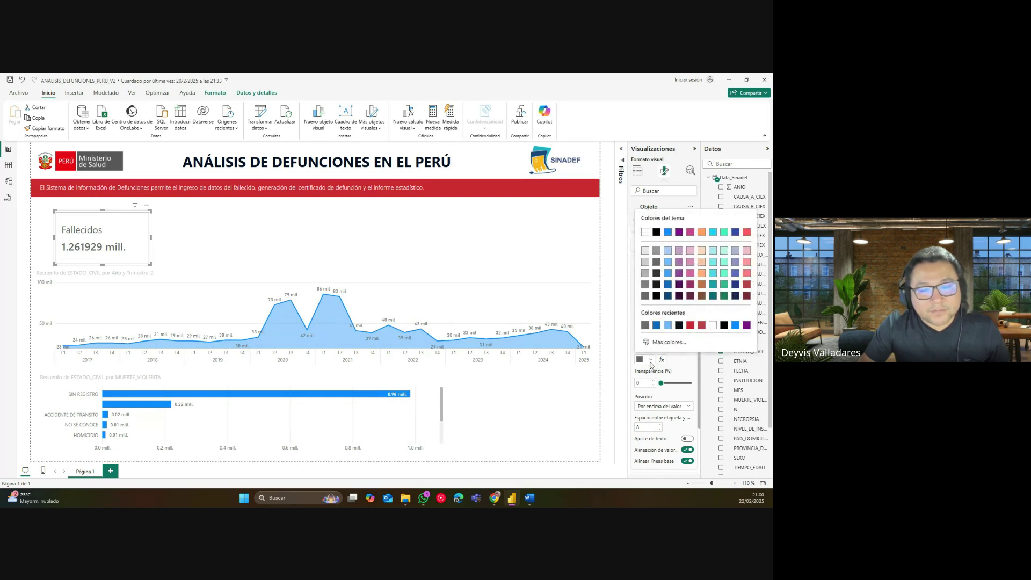
click(656, 275)
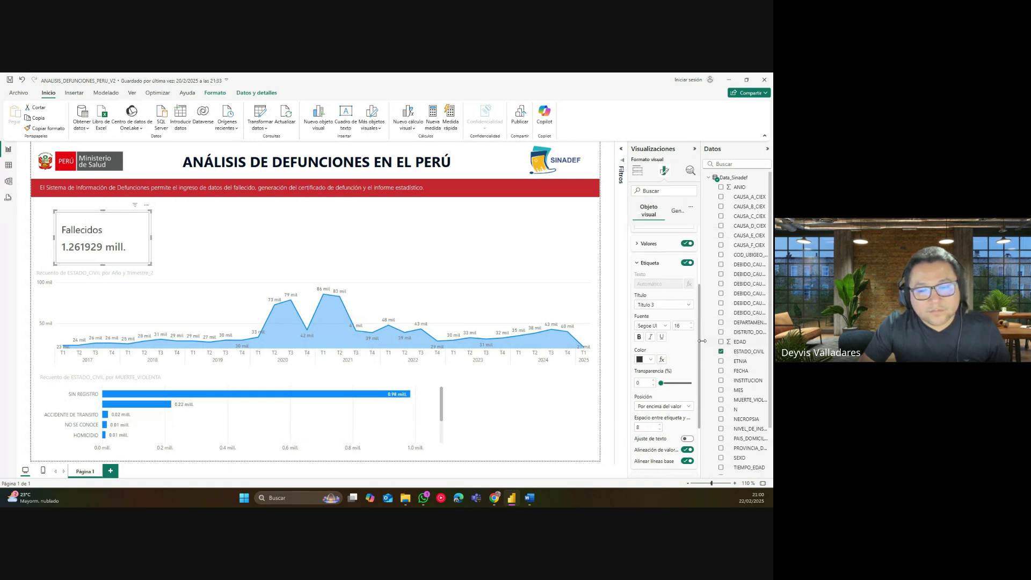
Position the card's label below the value (Por debajo del valor) and set the spacing between label and value to 7.
drag(698, 349, 698, 359)
click(675, 399)
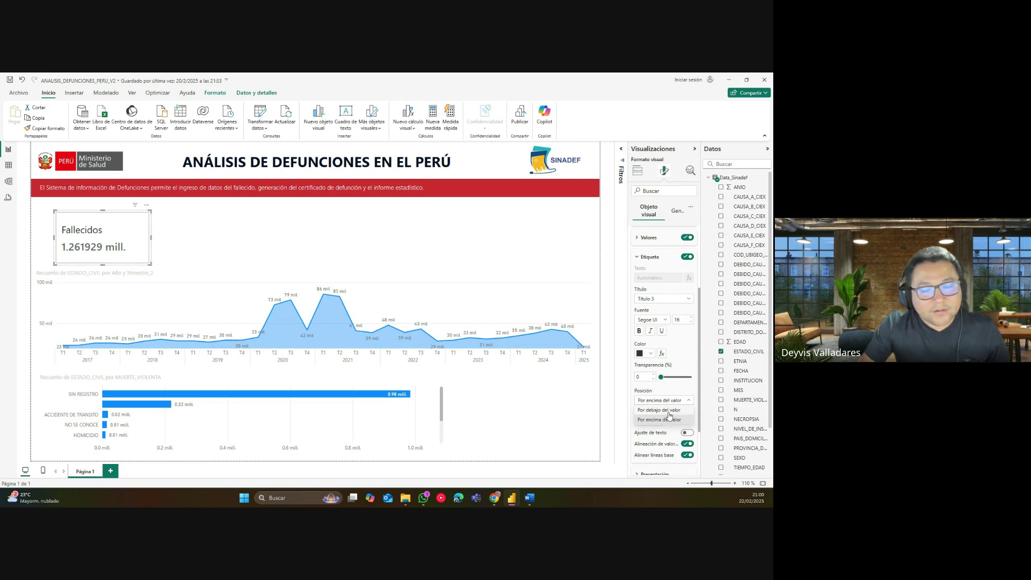
click(669, 411)
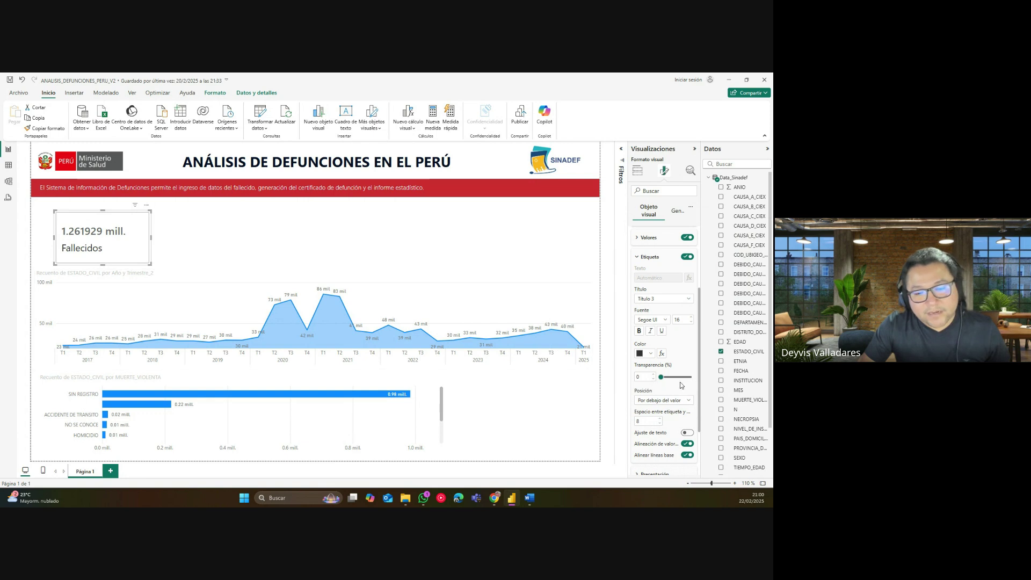
scroll(674, 420, down, 1)
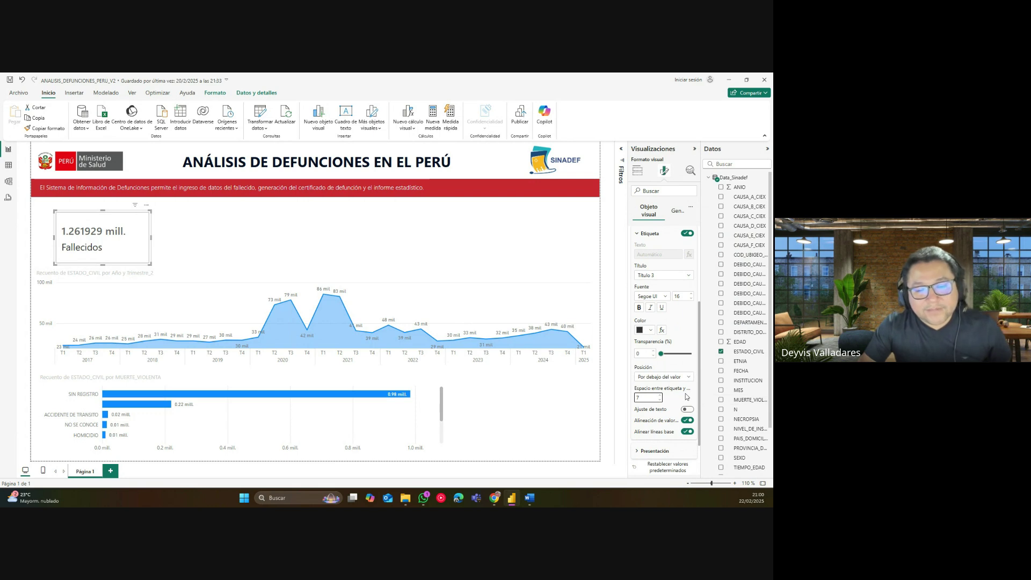
Try text wrapping and centre and right horizontal alignment on the card's label, and return it to the original alignment settings.
click(687, 410)
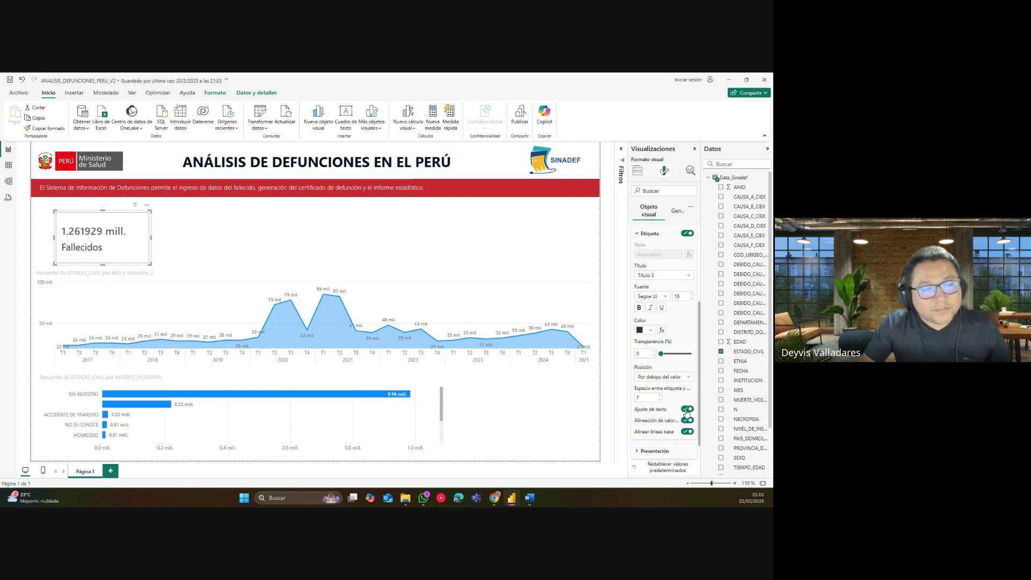
click(687, 411)
click(688, 421)
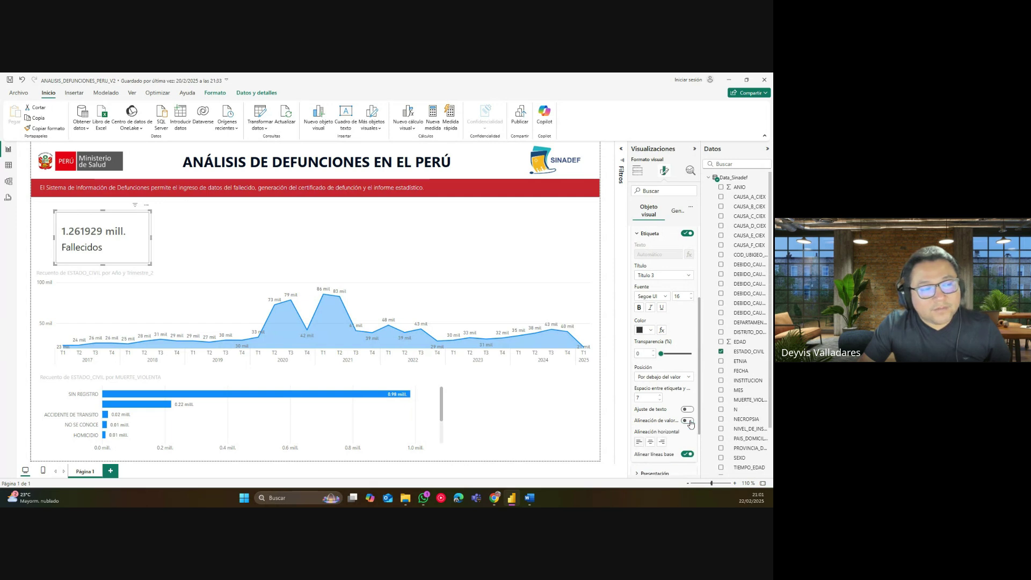
click(688, 420)
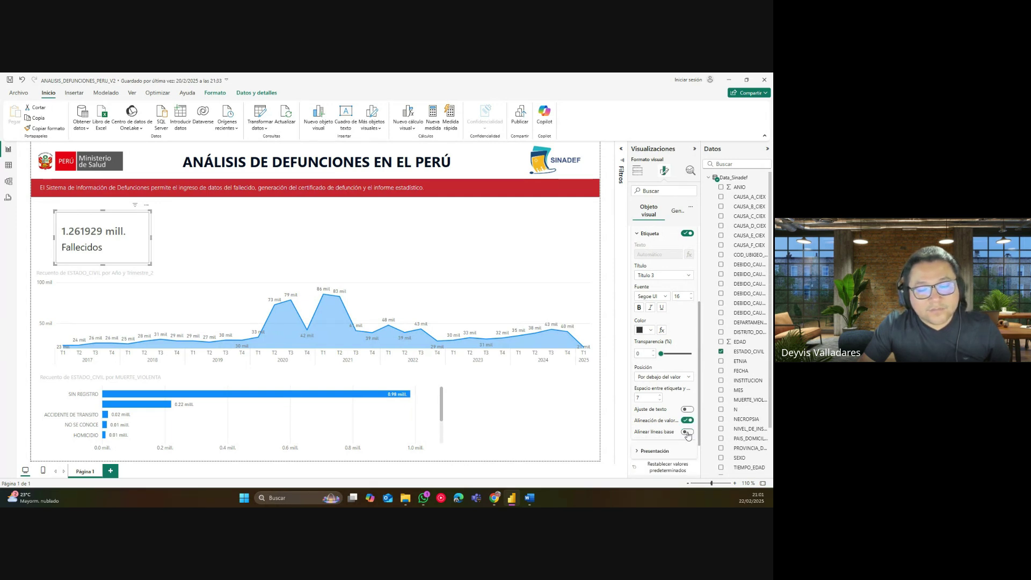
click(689, 421)
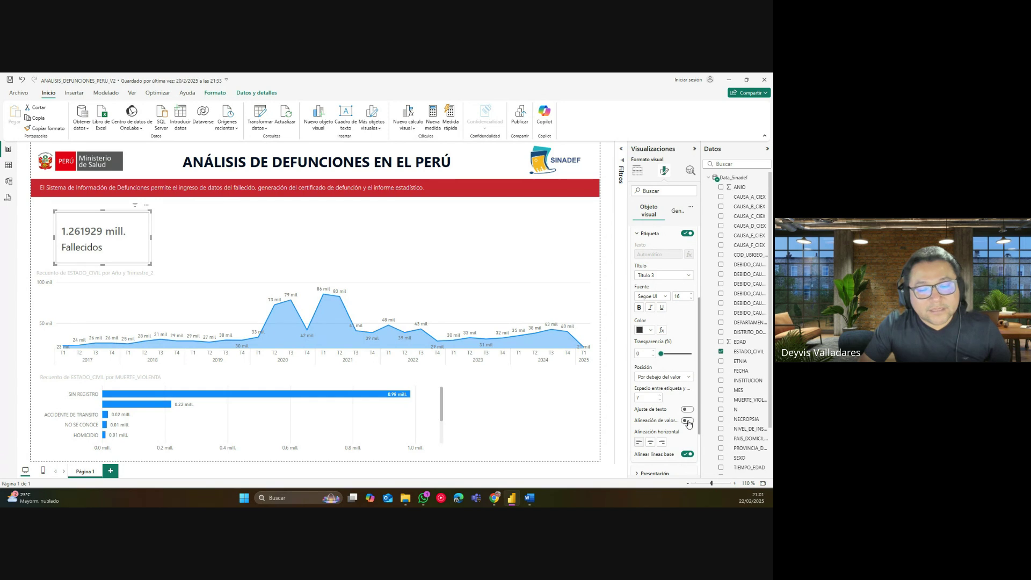
click(651, 441)
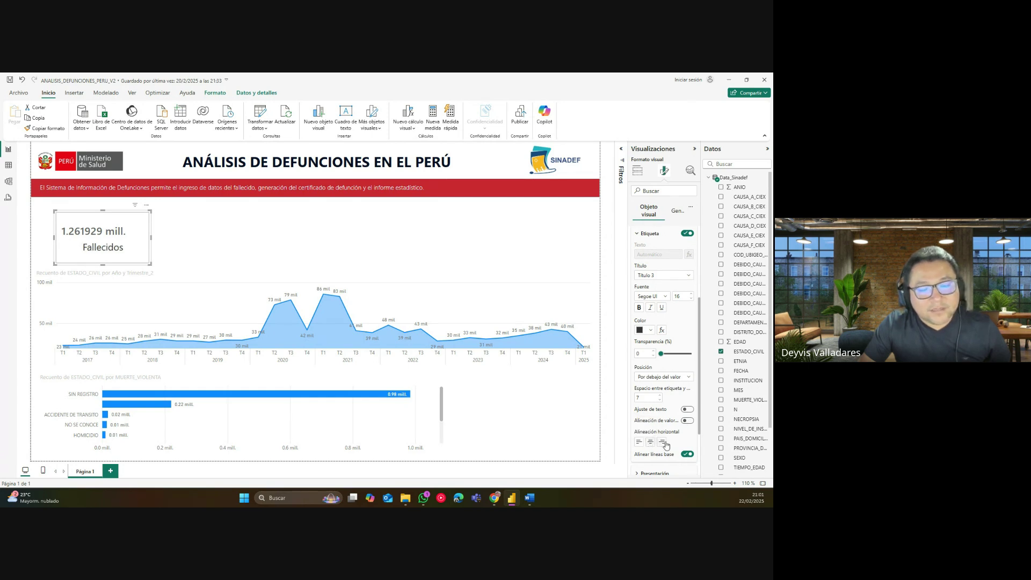
click(662, 441)
click(639, 442)
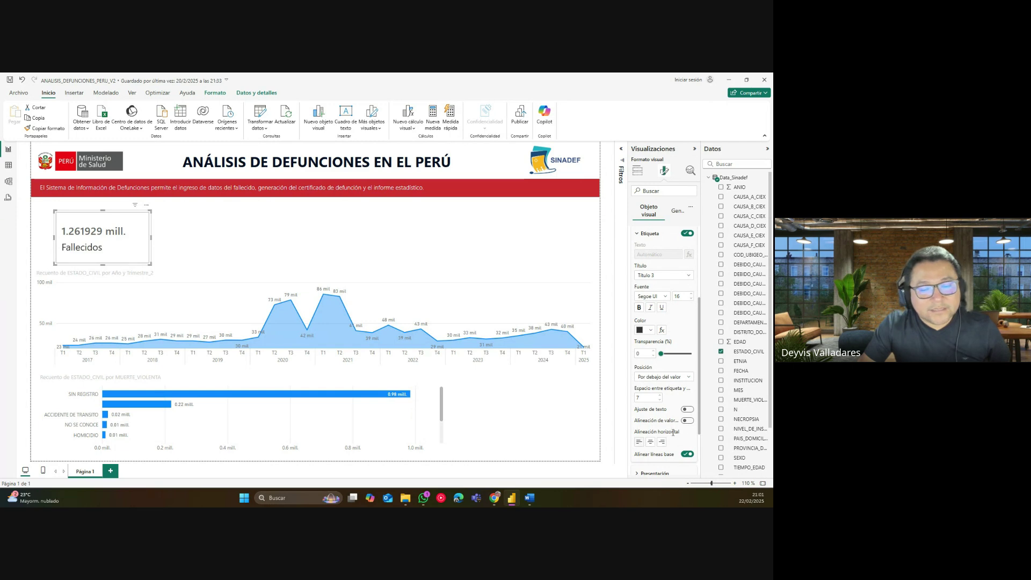
click(687, 421)
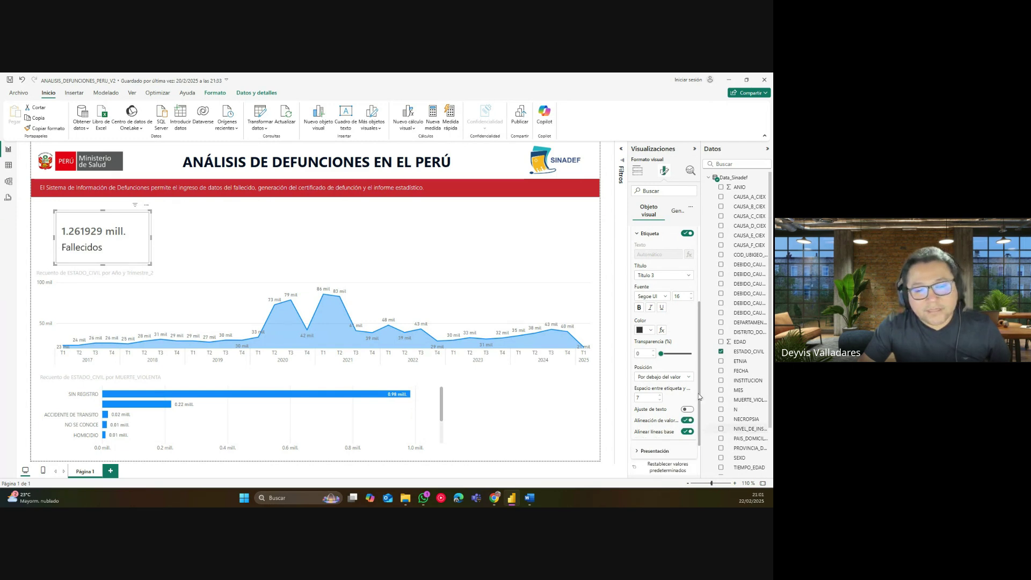
Try the bottom and top vertical alignments for the card's callout values, and return them to middle alignment.
mouse_move(698, 311)
mouse_down()
mouse_move(701, 331)
mouse_move(700, 296)
mouse_up()
click(654, 254)
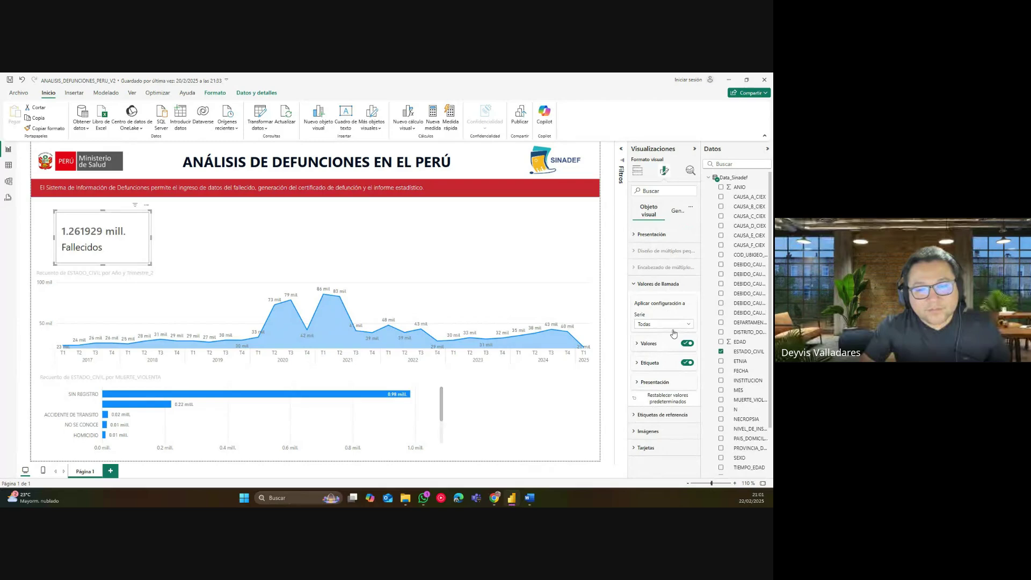
click(658, 382)
scroll(699, 353, down, 1)
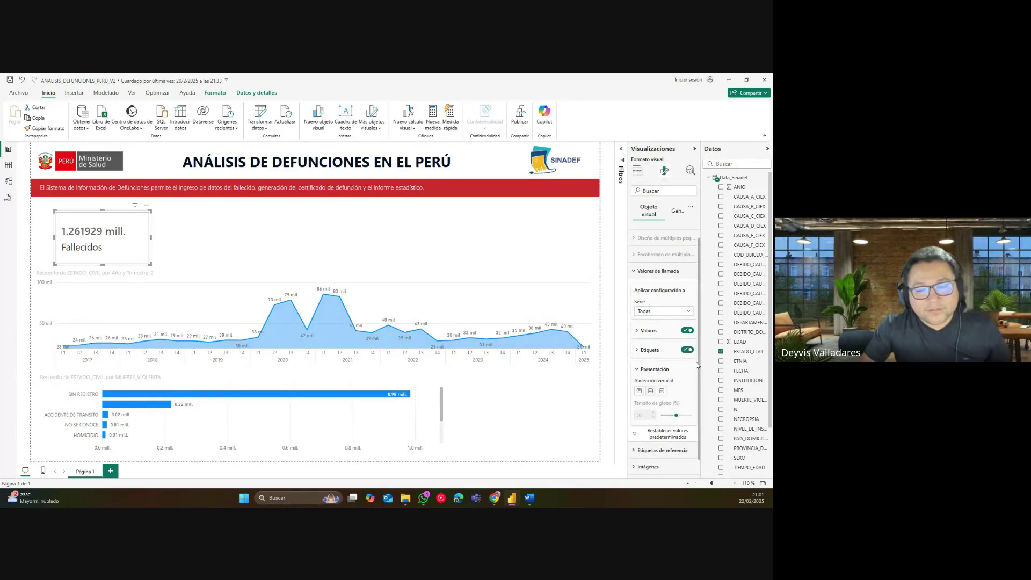
click(662, 390)
click(649, 393)
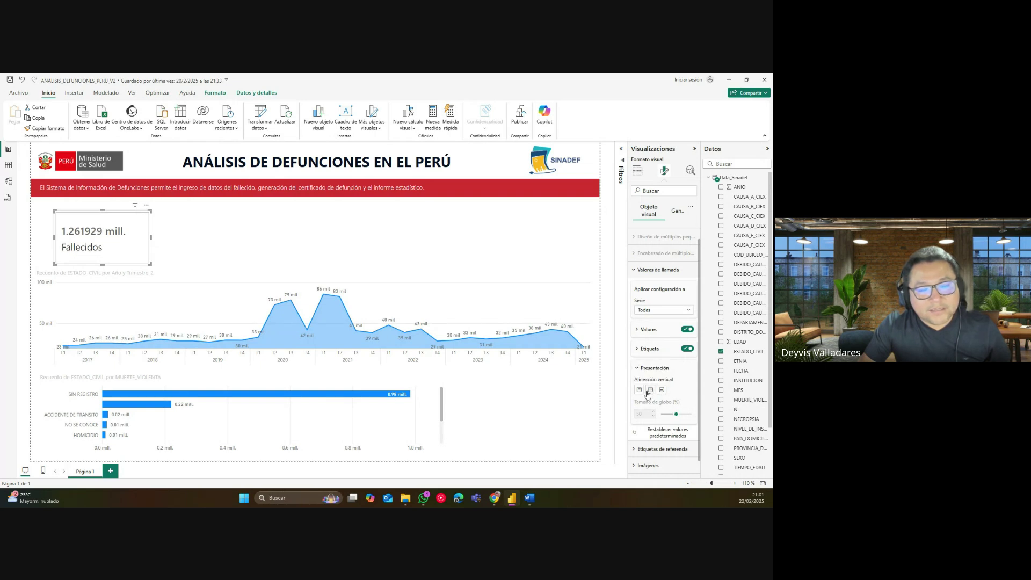
click(640, 392)
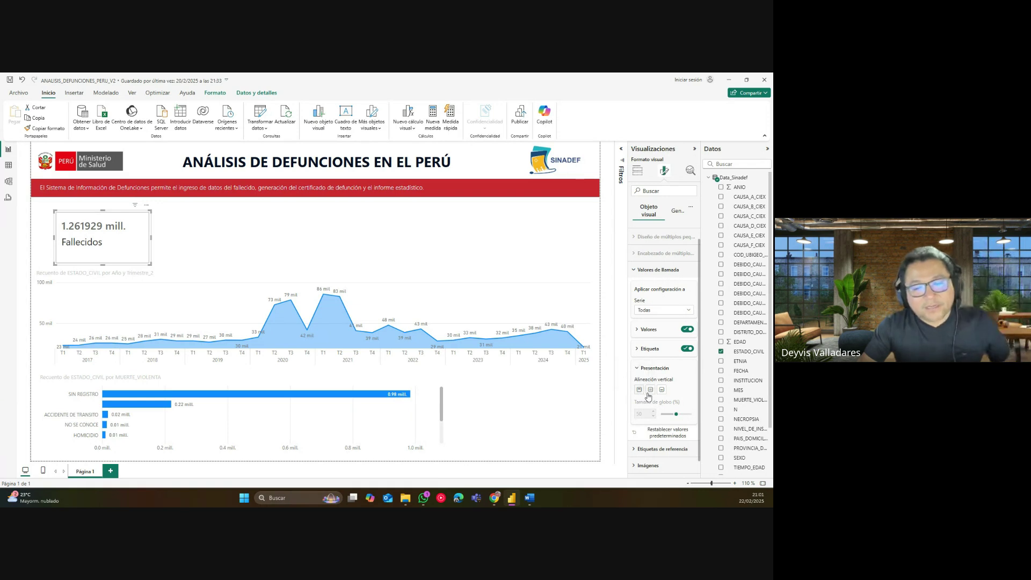
click(648, 395)
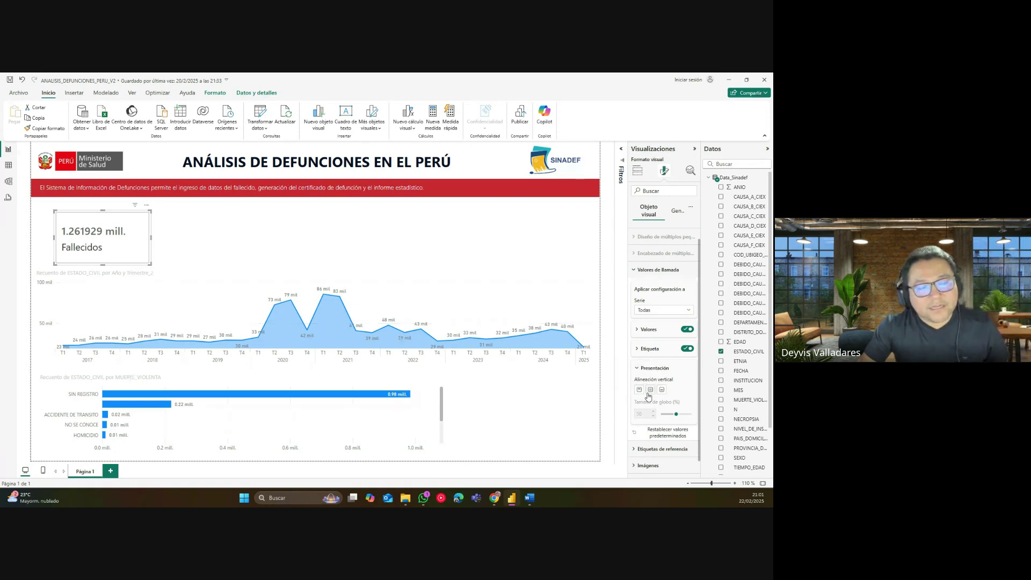
click(663, 369)
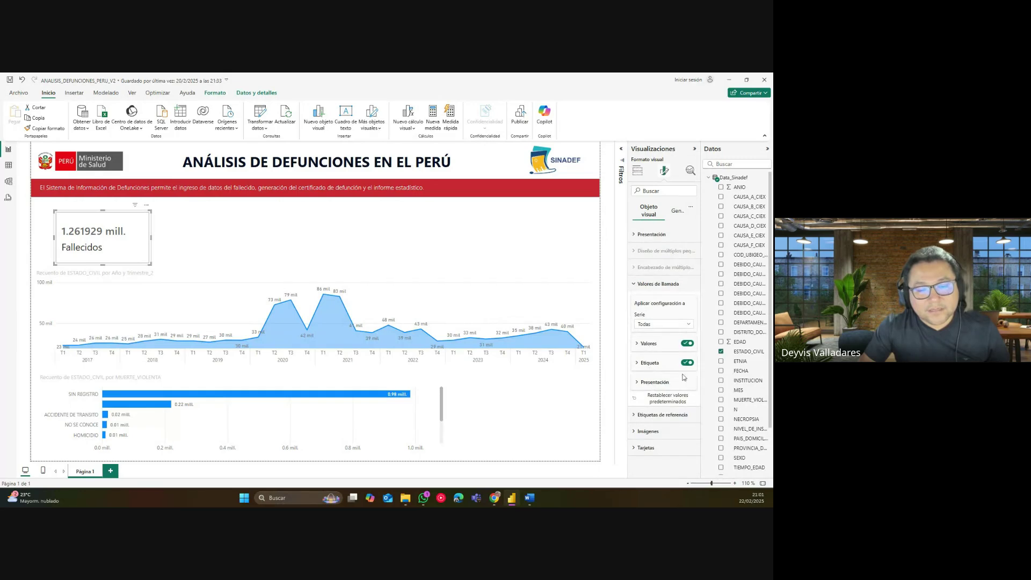
Look through the card's reference label options and the image options for the Fallecidos series.
click(665, 287)
click(668, 301)
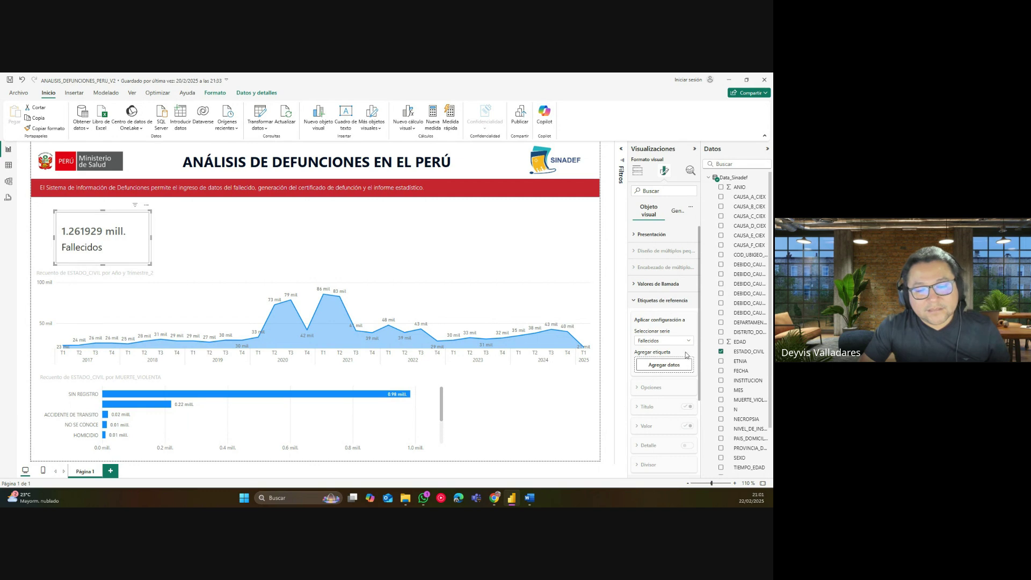
click(670, 302)
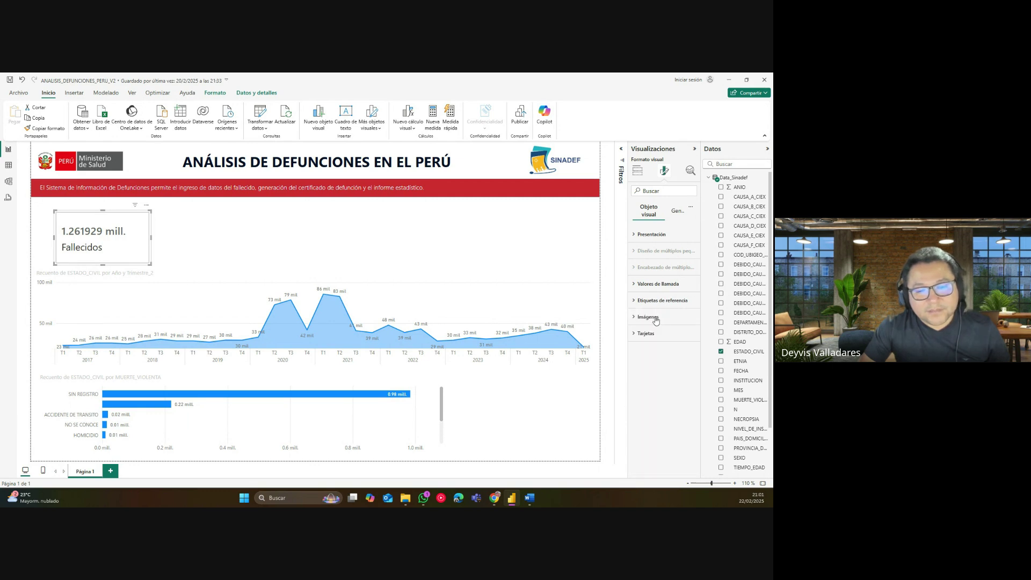
click(655, 318)
click(664, 357)
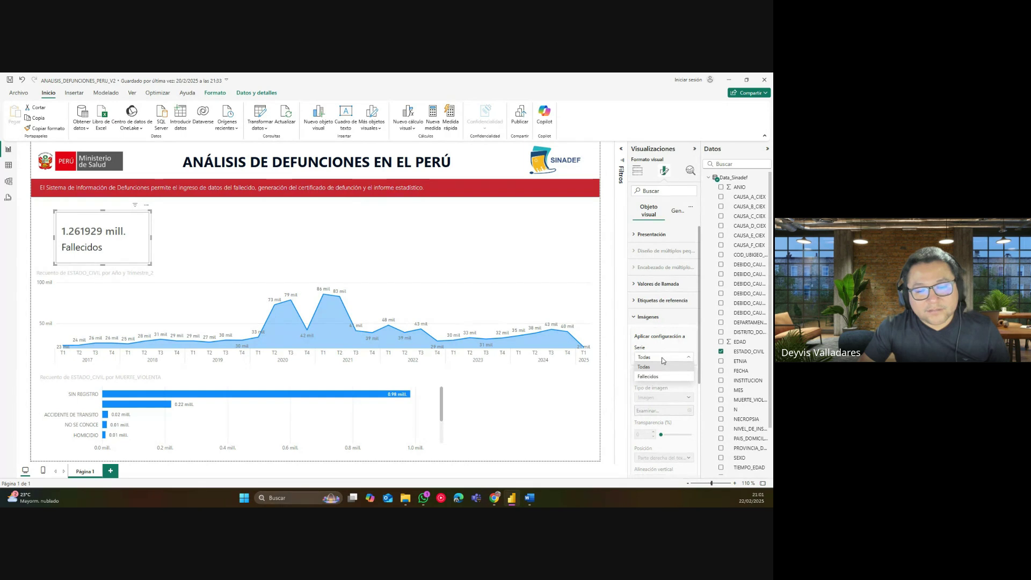
click(666, 378)
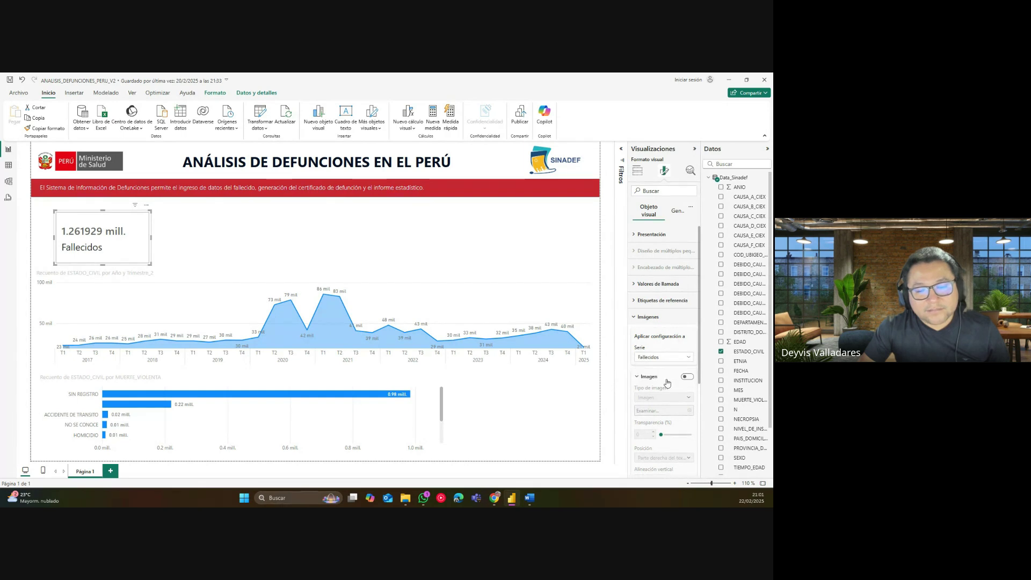
click(658, 317)
Examine the card's shape, spacing and background options.
click(650, 334)
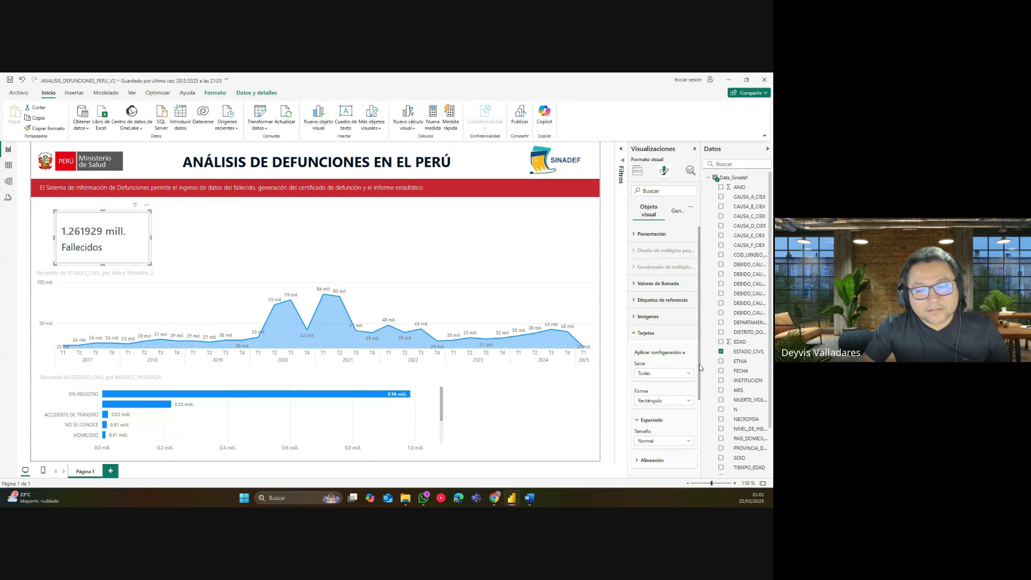
drag(699, 364, 704, 444)
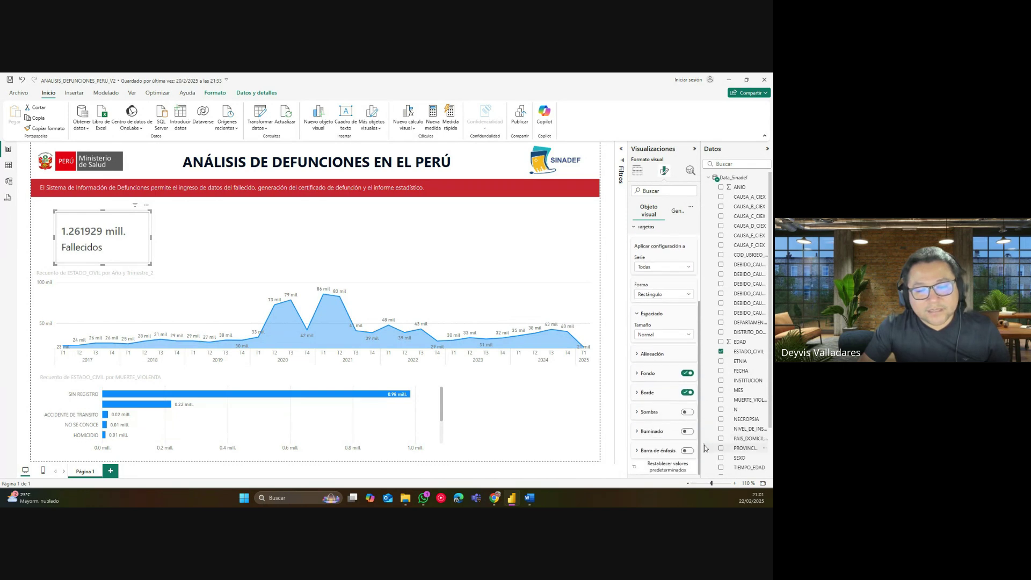
click(651, 374)
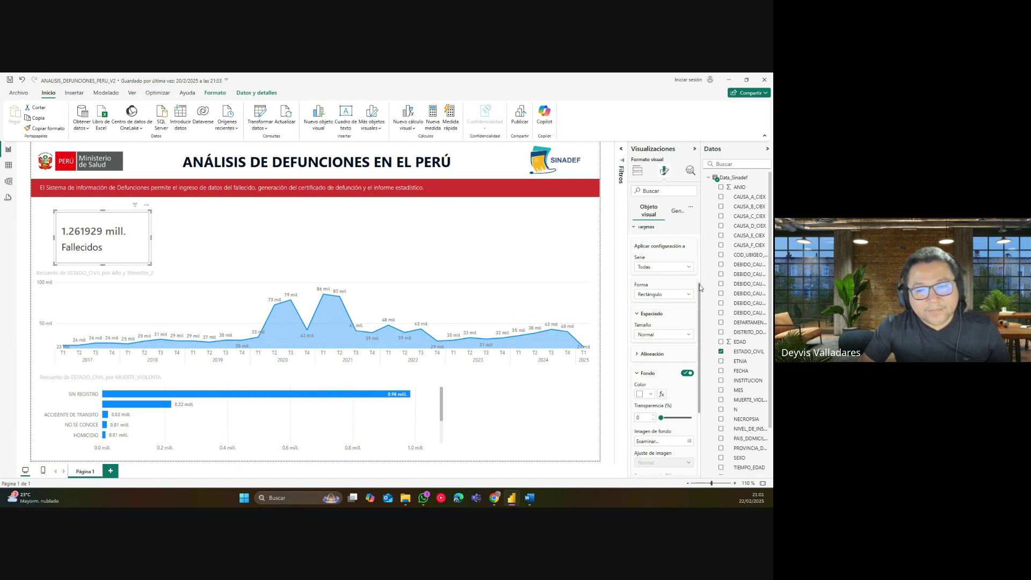
drag(700, 285, 700, 276)
scroll(700, 315, down, 1)
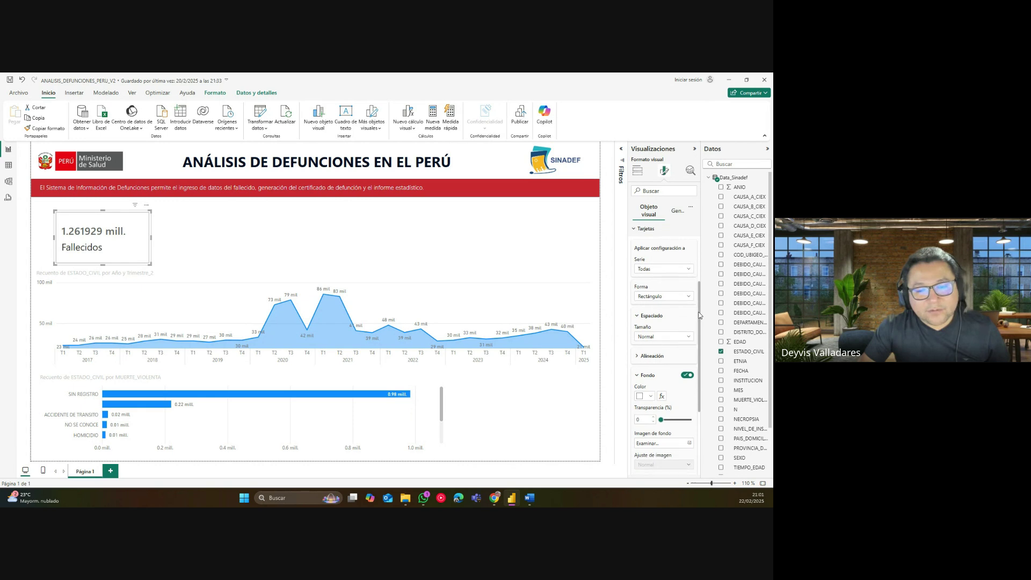
click(648, 375)
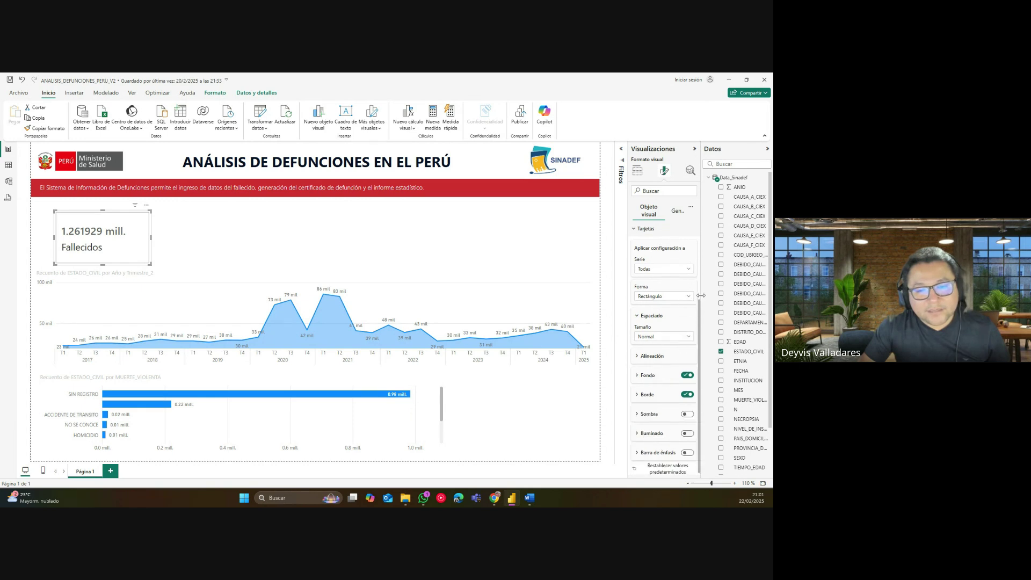
scroll(660, 271, up, 2)
click(662, 273)
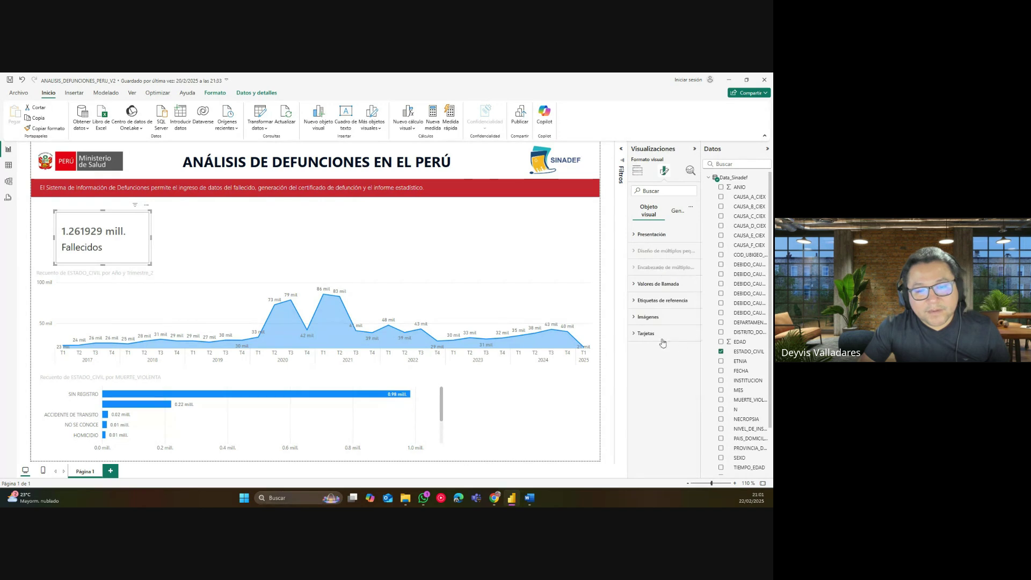
Change the Fallecidos card's shape to a rounded rectangle (Rectángulo redondeado) with 10 px rounded corners.
click(661, 334)
scroll(694, 387, down, 4)
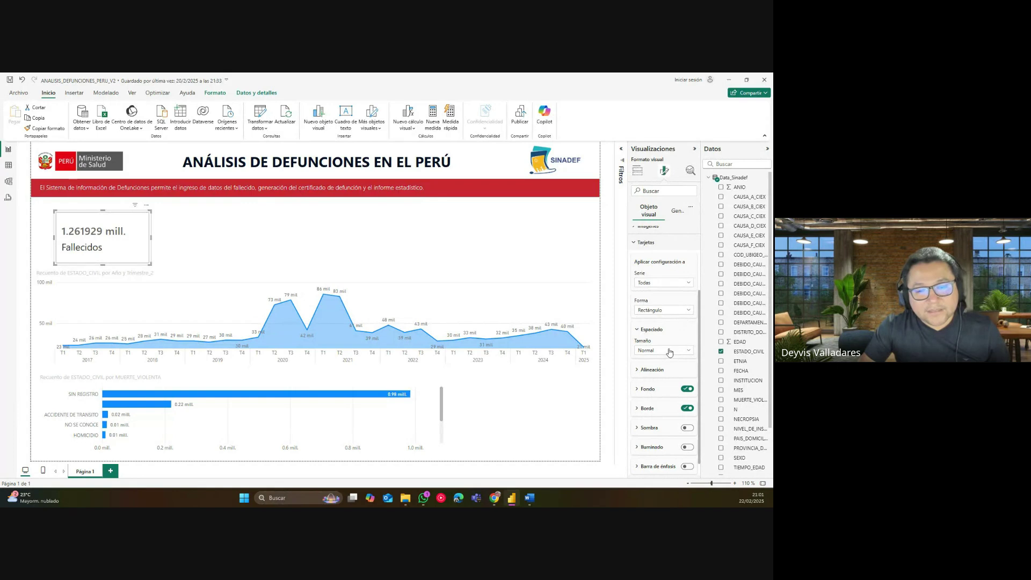
click(661, 374)
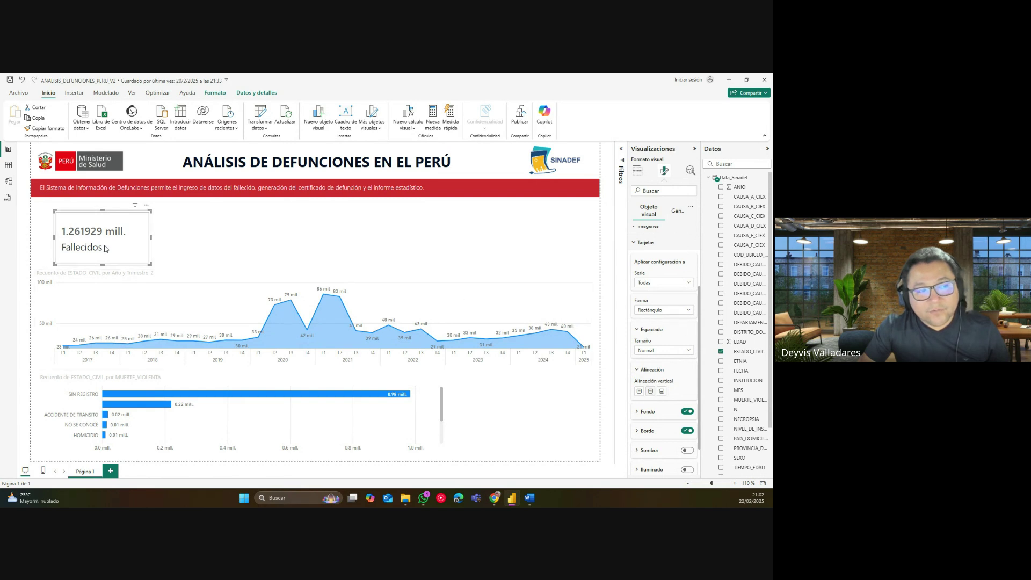
click(650, 314)
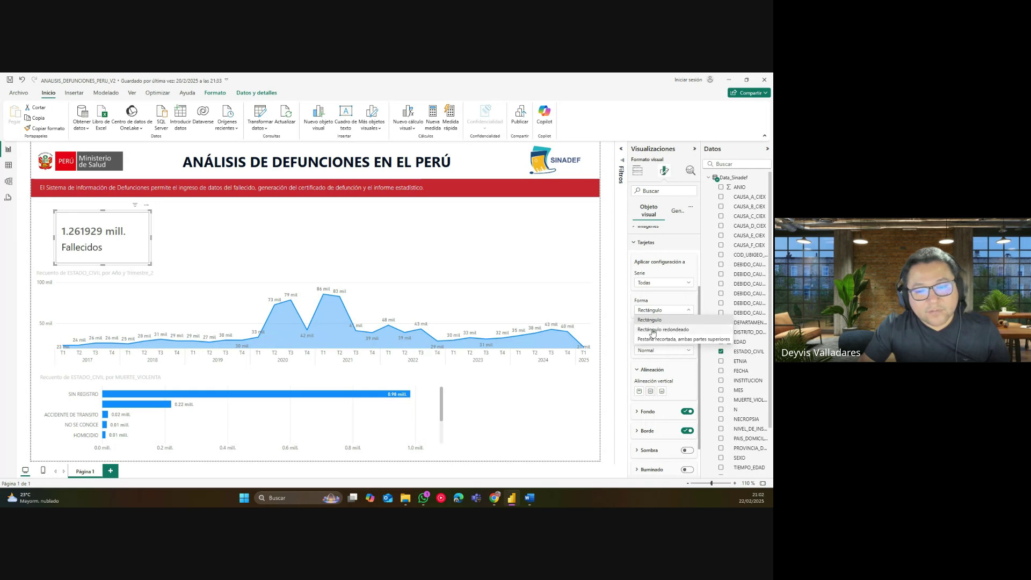
click(653, 333)
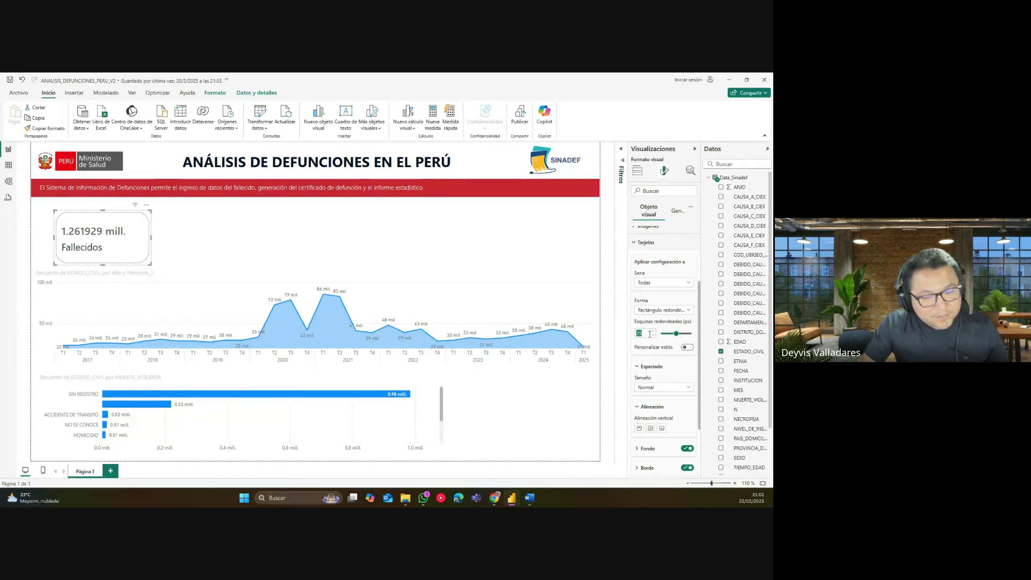
text(15)
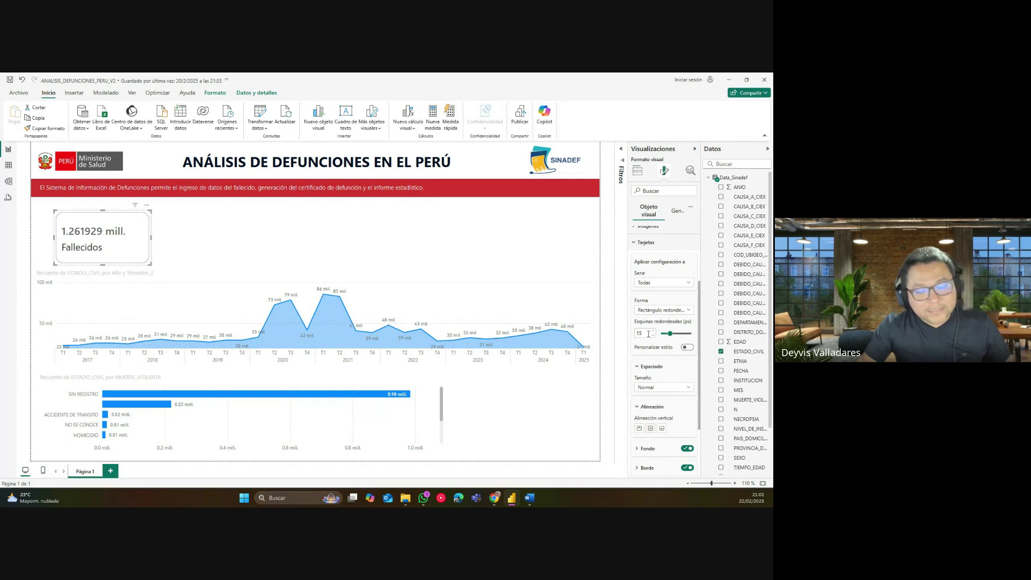
key(BackSpace)
text(0)
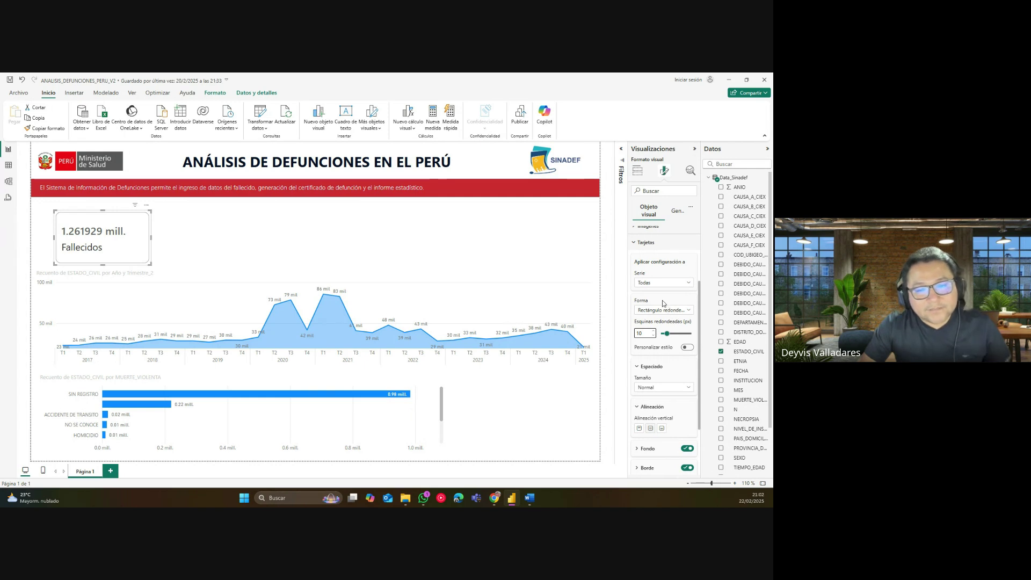
drag(699, 302, 701, 347)
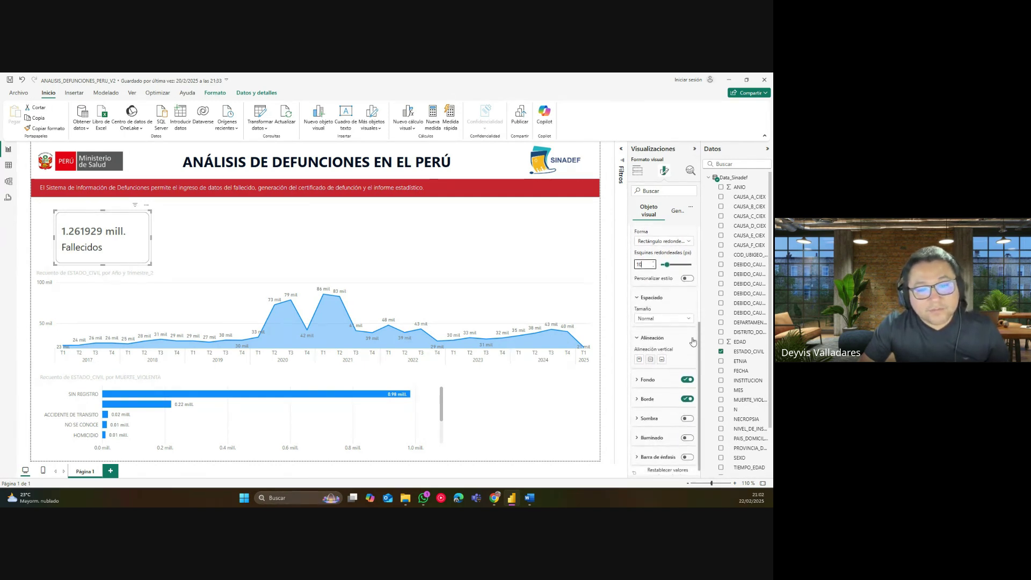
Try light blue and then red as the Fallecidos card's background color.
click(654, 321)
click(654, 320)
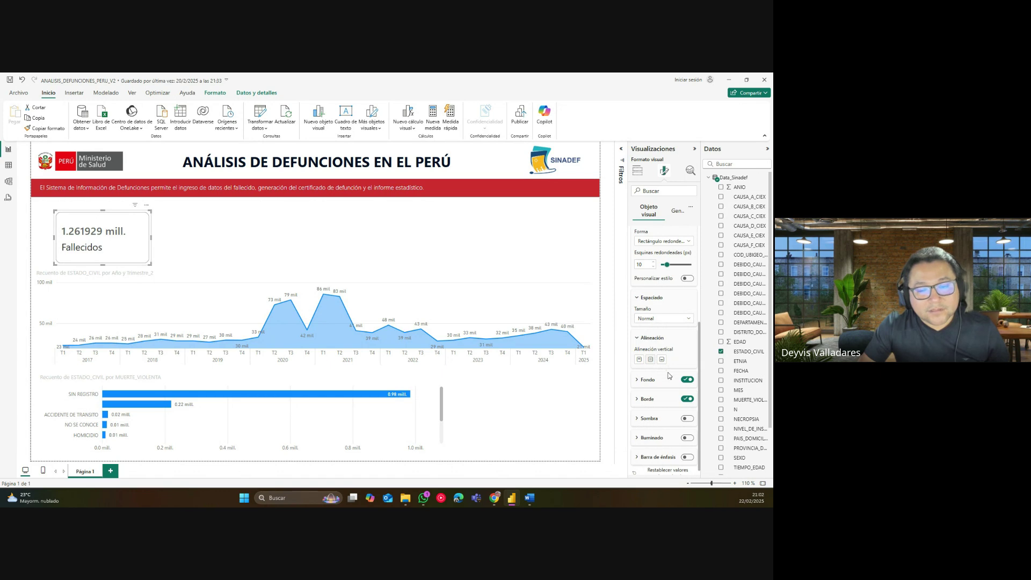
click(651, 387)
drag(700, 358, 694, 393)
click(651, 311)
click(651, 310)
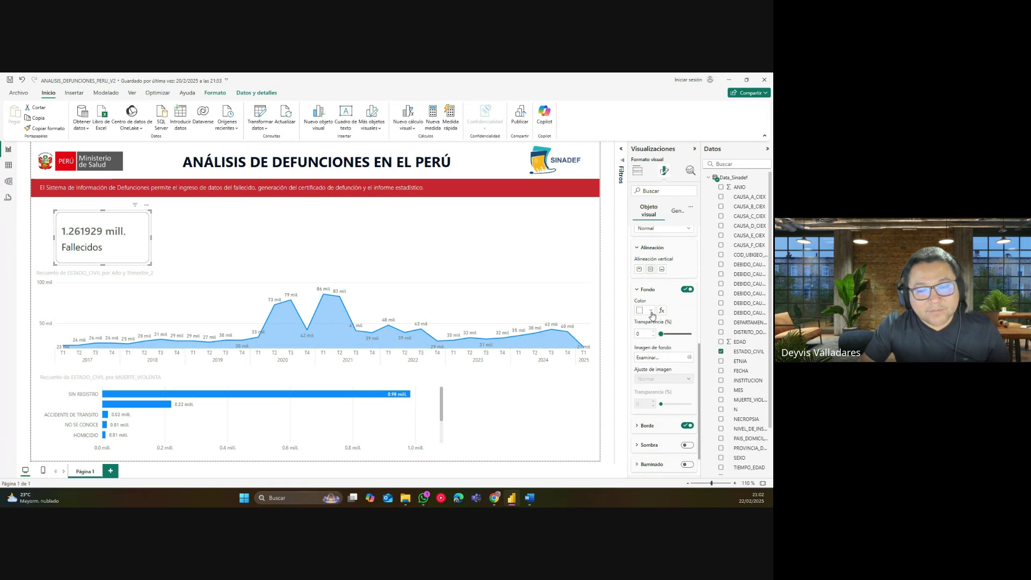
click(650, 310)
click(668, 370)
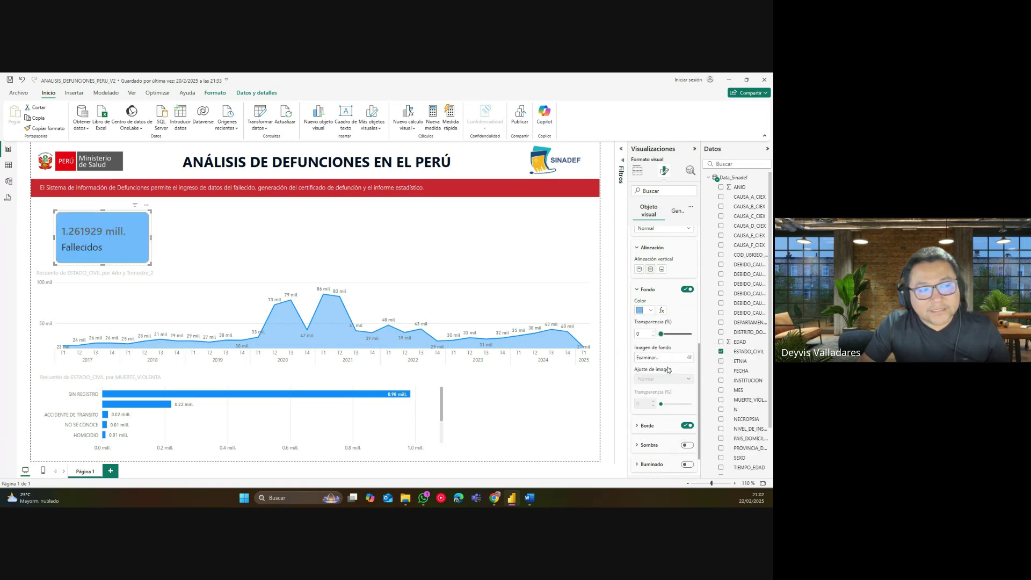
click(650, 311)
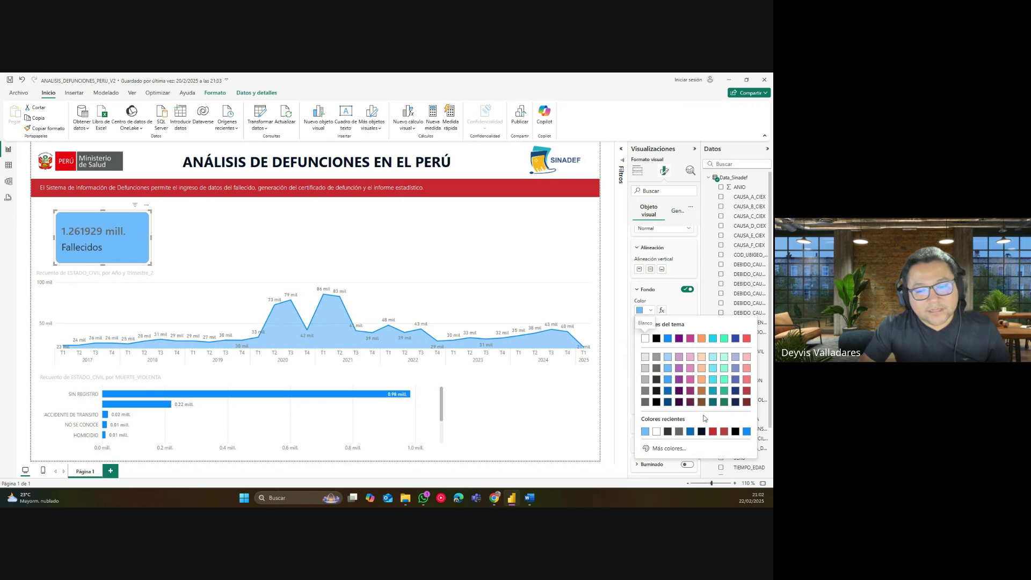
click(713, 432)
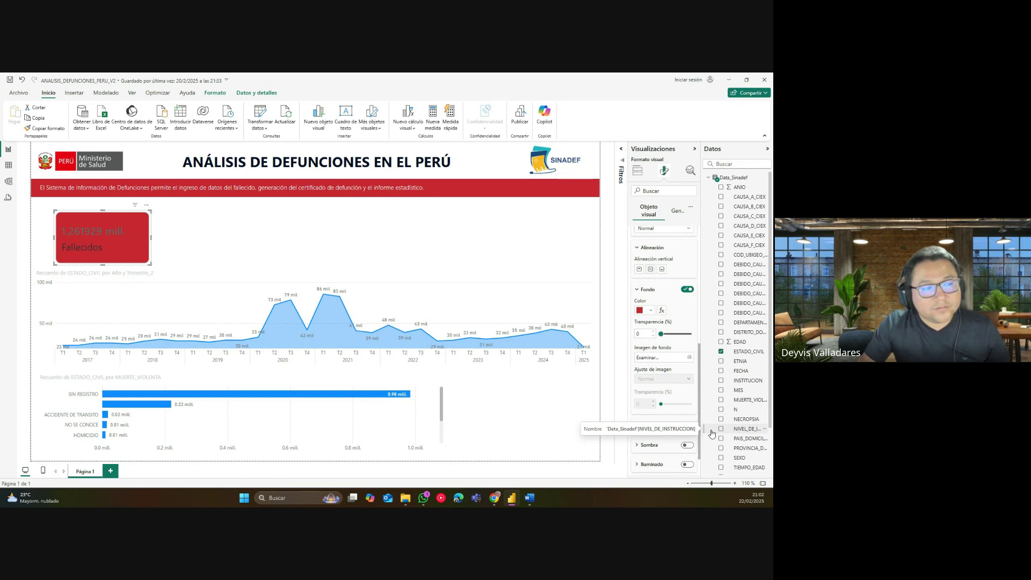
Set the Fallecidos card's background to the lightest gray shade of the theme's white.
click(650, 310)
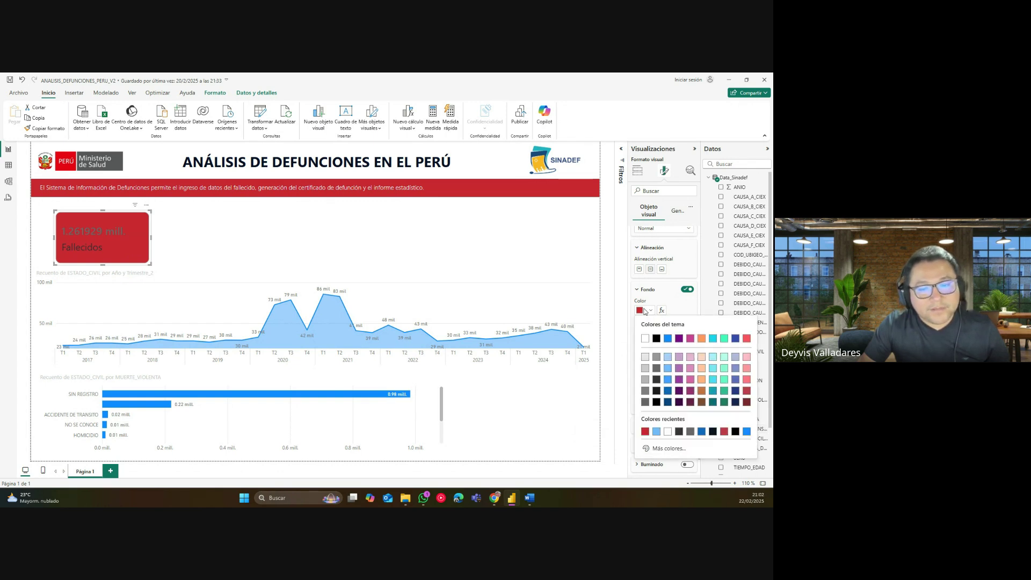
click(646, 369)
click(647, 314)
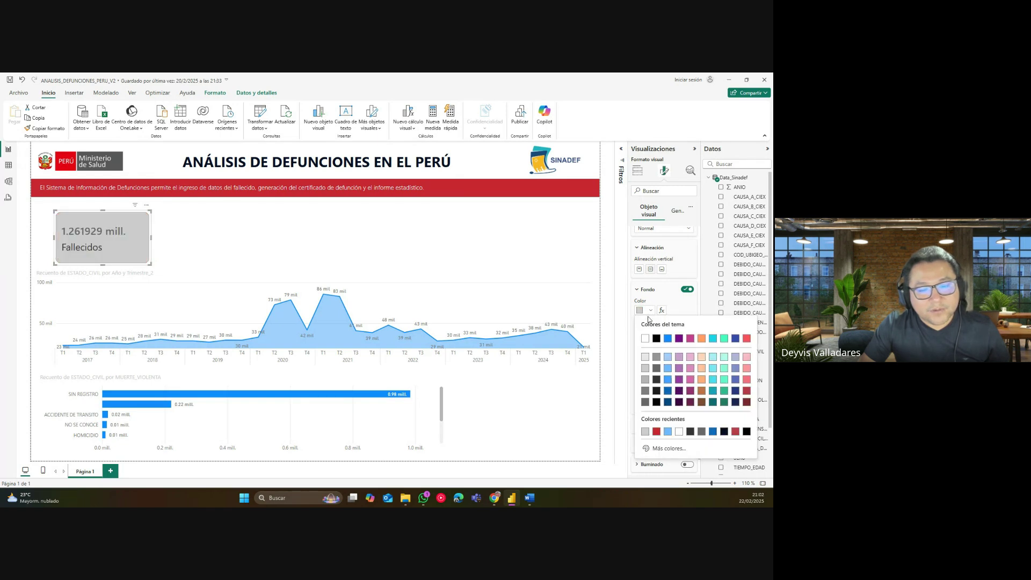
click(645, 357)
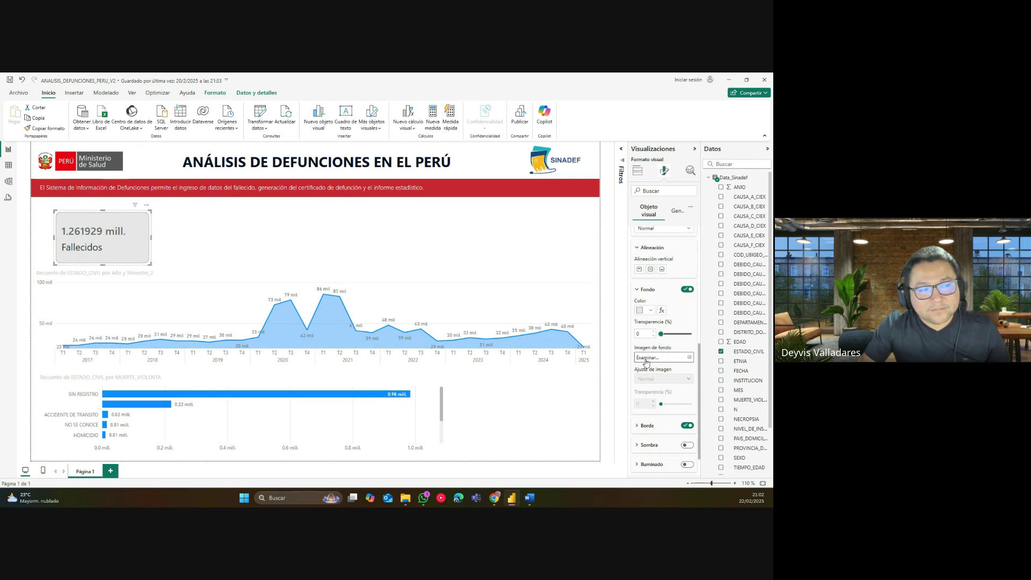
Turn off the Fallecidos card's border (Borde).
click(646, 293)
click(648, 392)
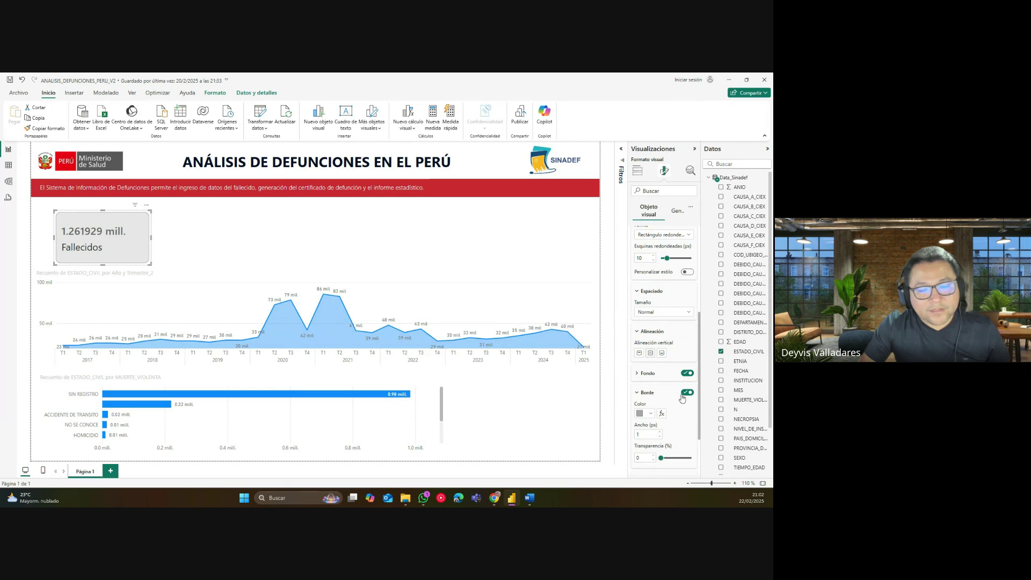
click(686, 395)
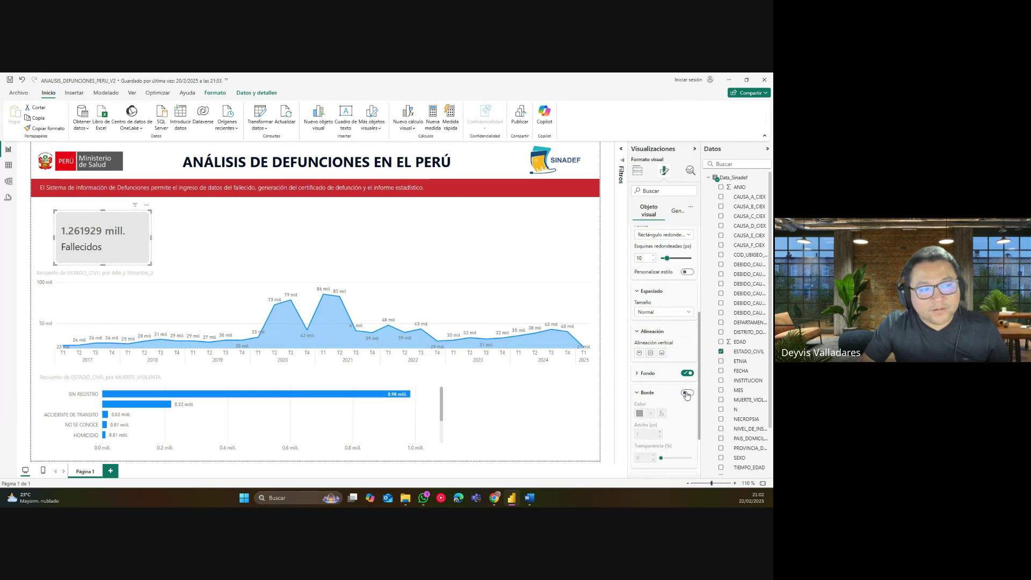
click(650, 394)
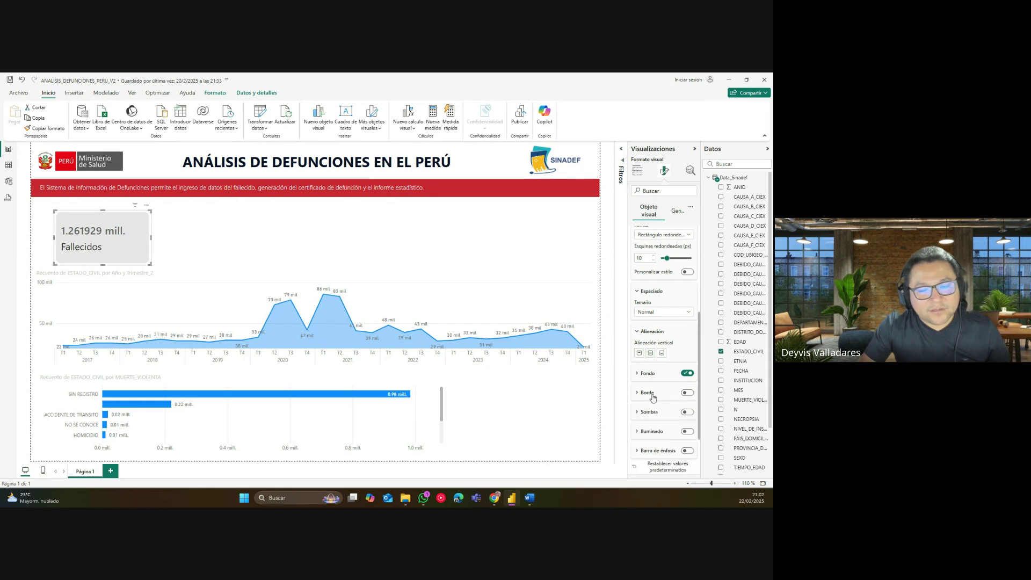
Turn on the card's shadow (Sombra) with the position Inferior derecha, and turn on its accent bar (Barra de énfasis).
click(688, 412)
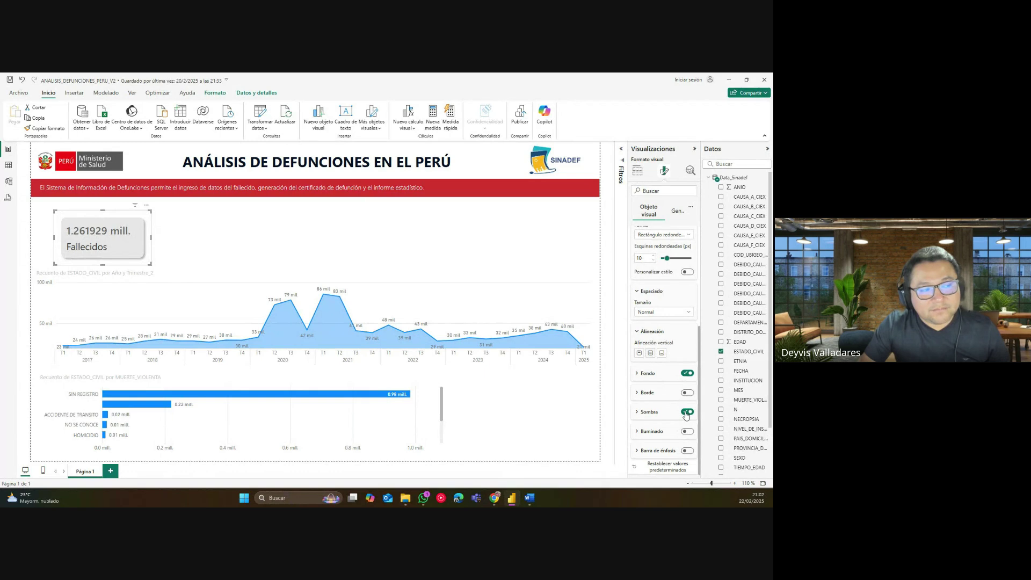
click(674, 412)
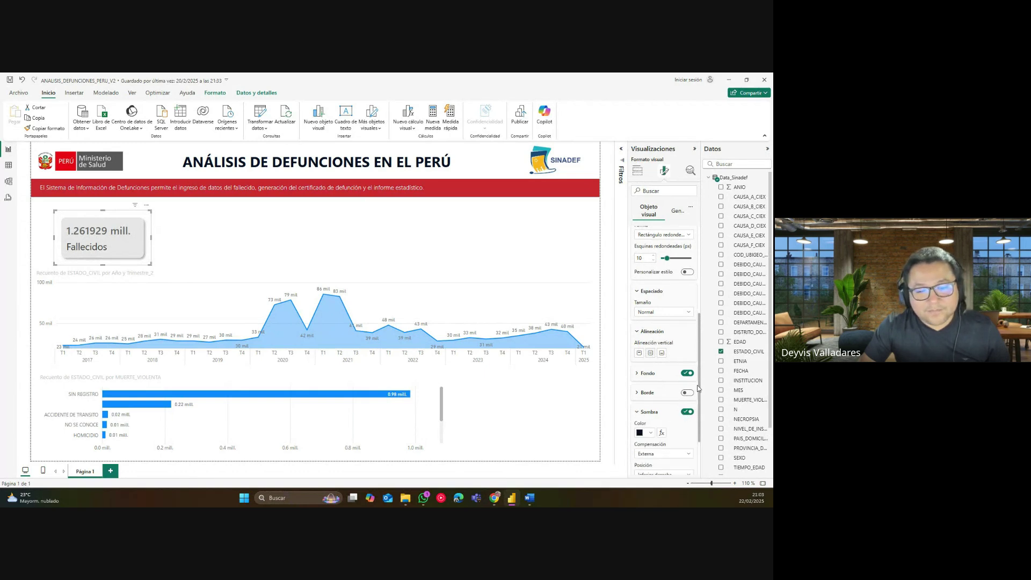
drag(698, 388, 698, 423)
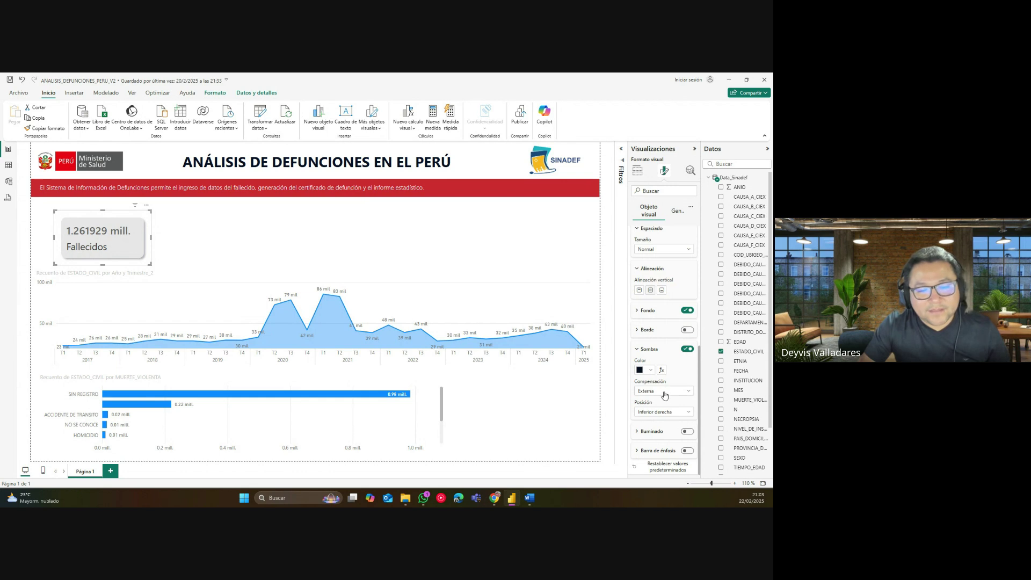
click(661, 412)
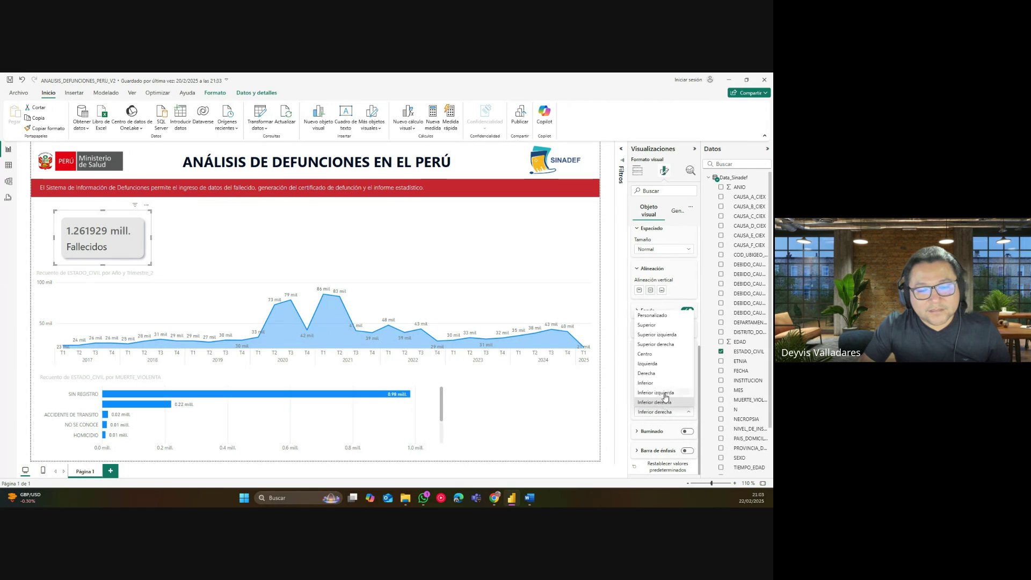
click(670, 403)
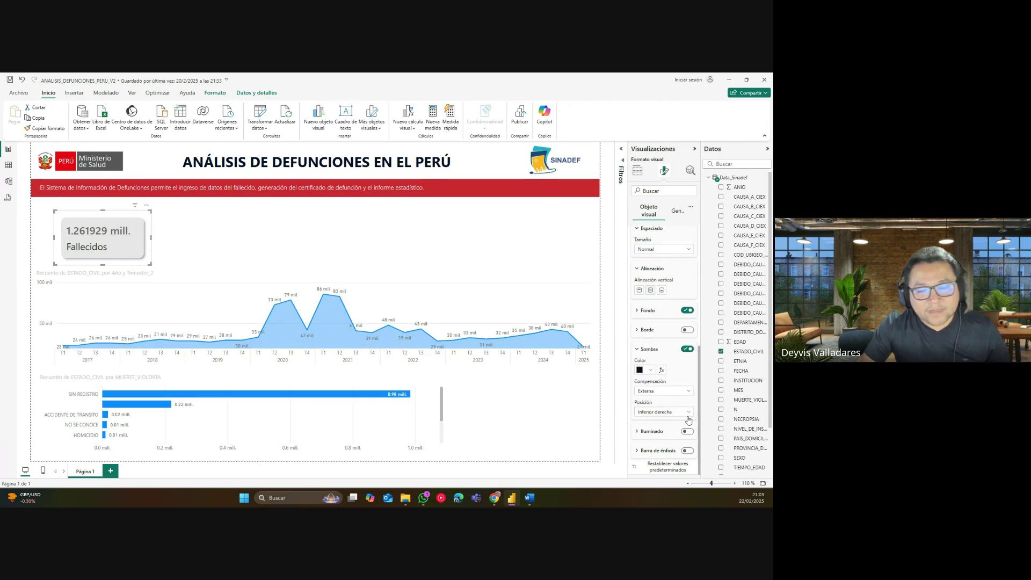
click(657, 352)
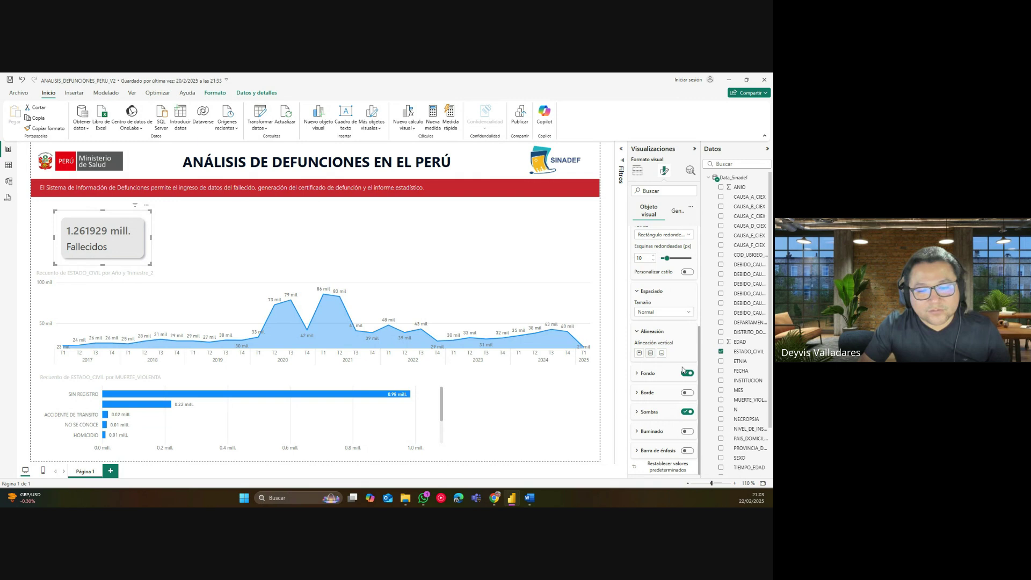
click(687, 451)
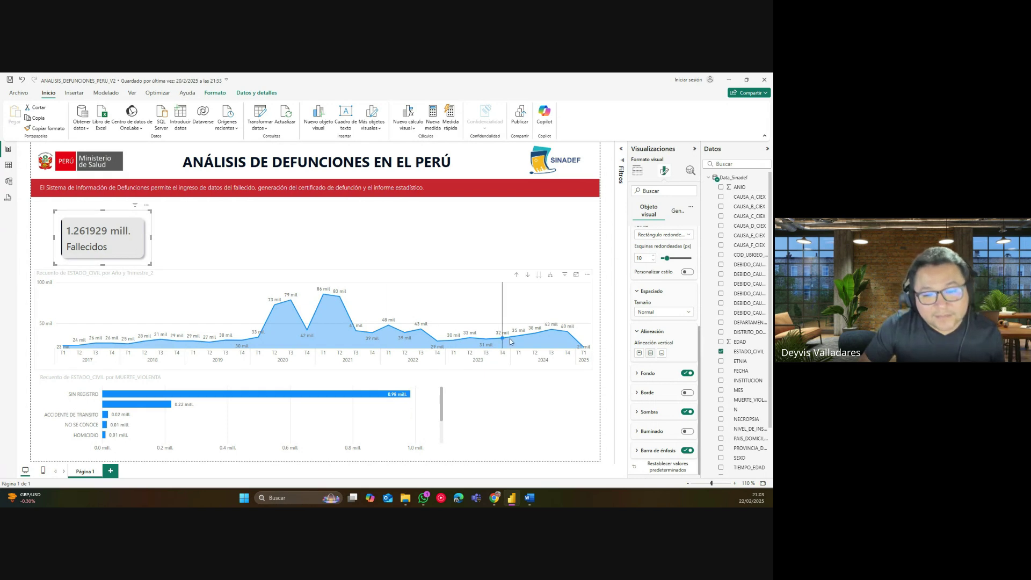
drag(705, 349, 712, 264)
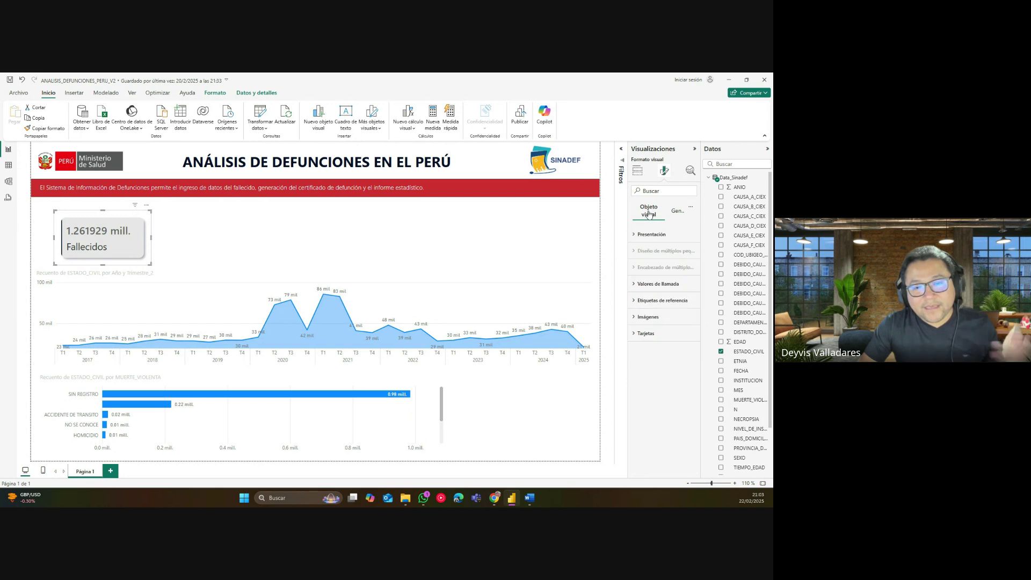
Split the Fallecidos card into small multiples by Año from Dim_Calendario, and enlarge it across the page.
click(638, 170)
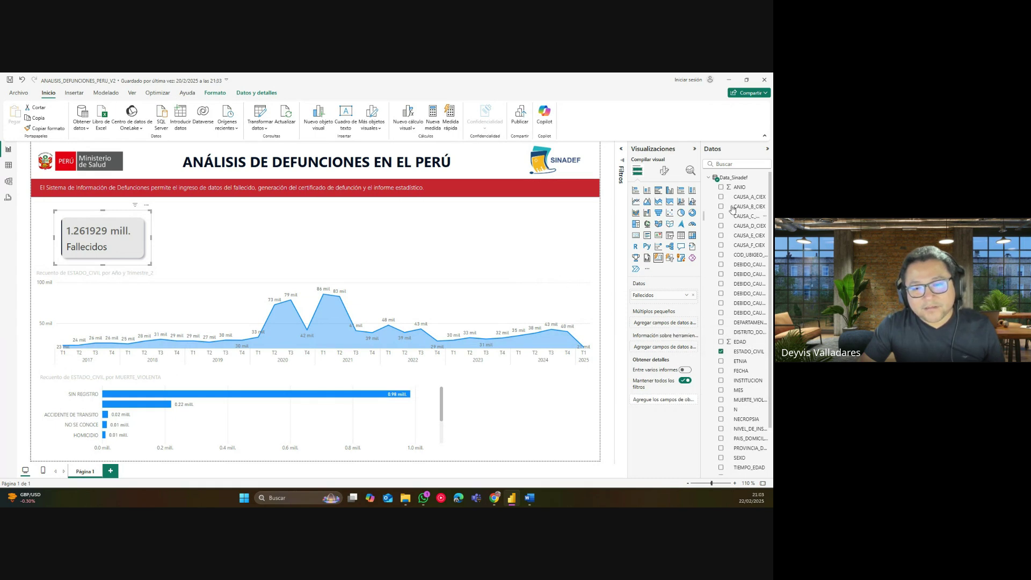
click(710, 178)
click(710, 178)
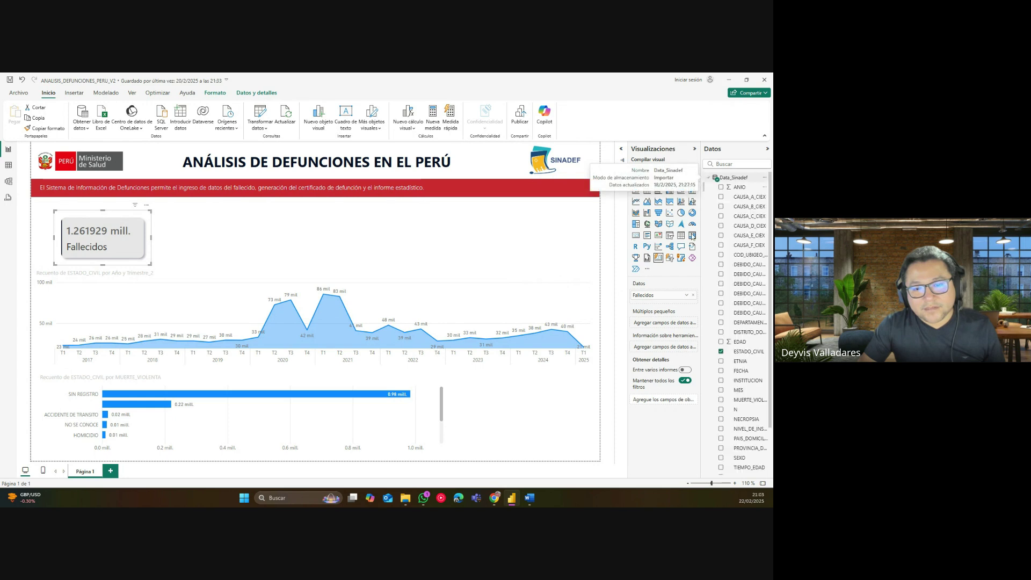
click(709, 178)
click(709, 187)
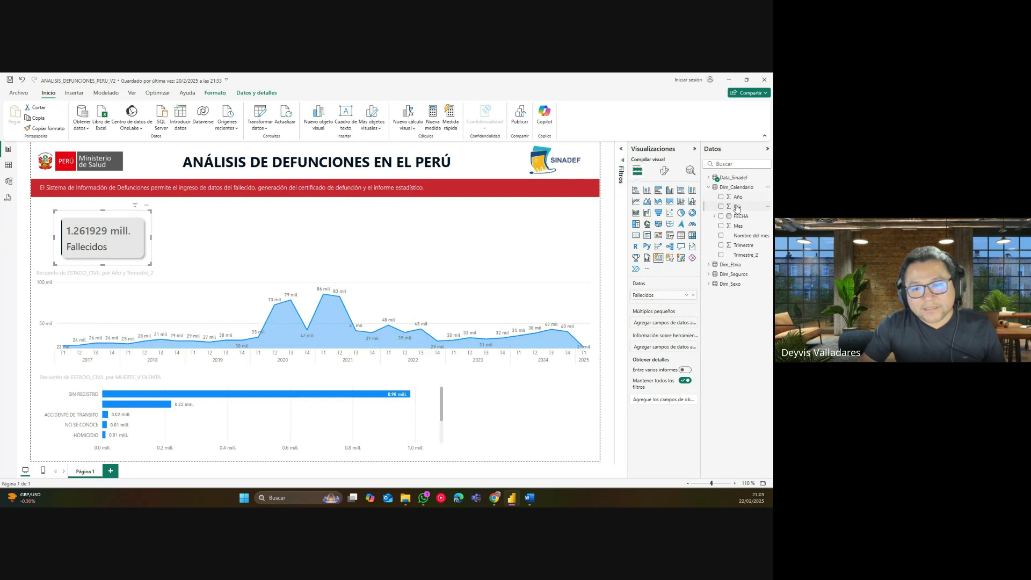
drag(737, 197, 666, 322)
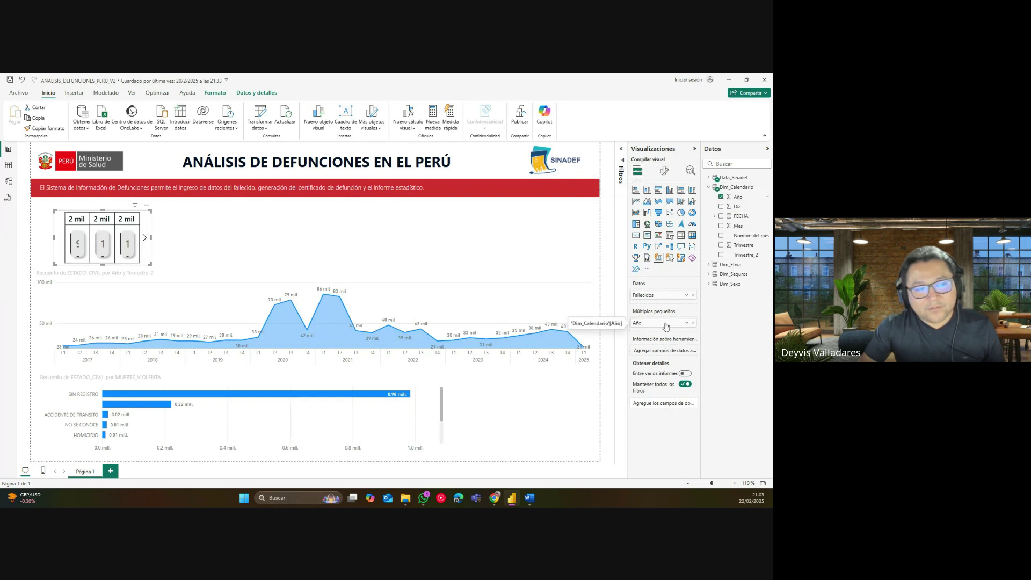
drag(152, 238, 574, 346)
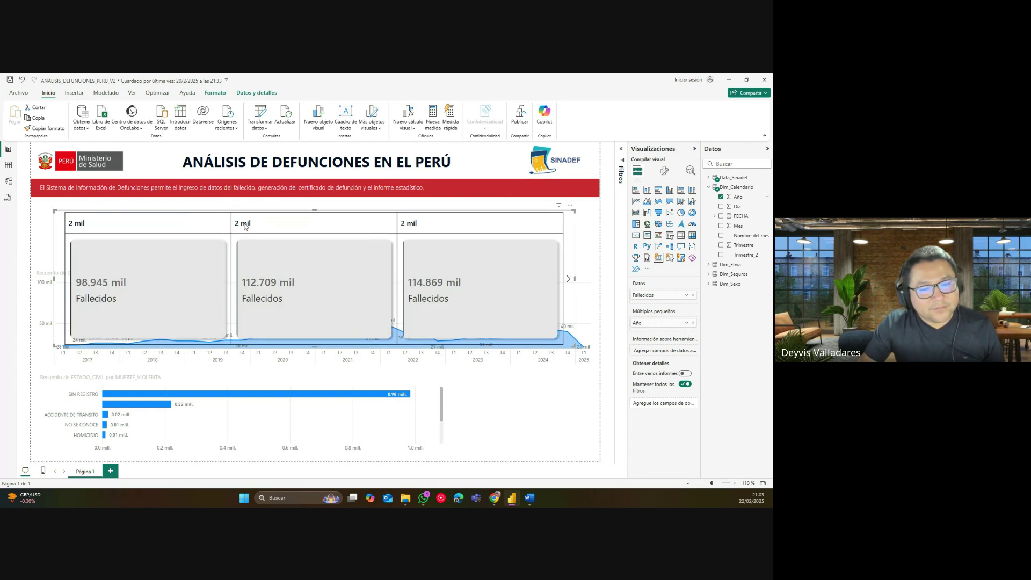
Page through the yearly Fallecidos cards, and remove Año from the small multiples.
click(687, 323)
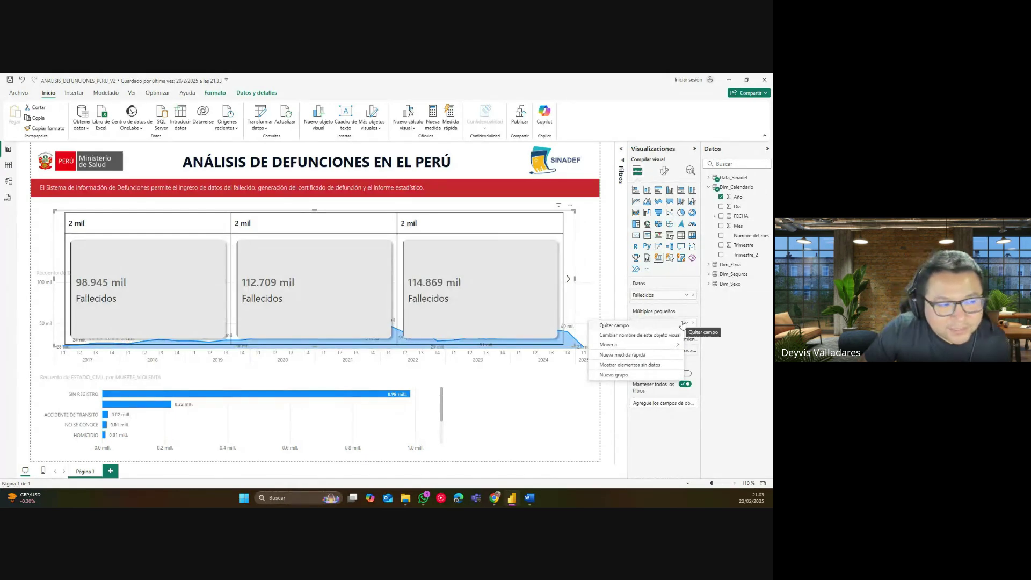
click(556, 268)
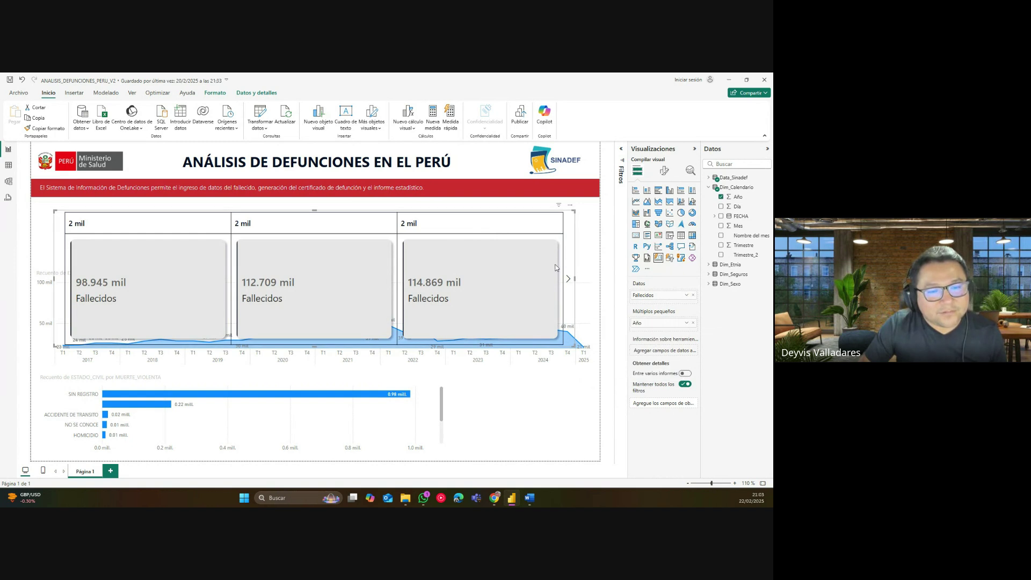
click(569, 280)
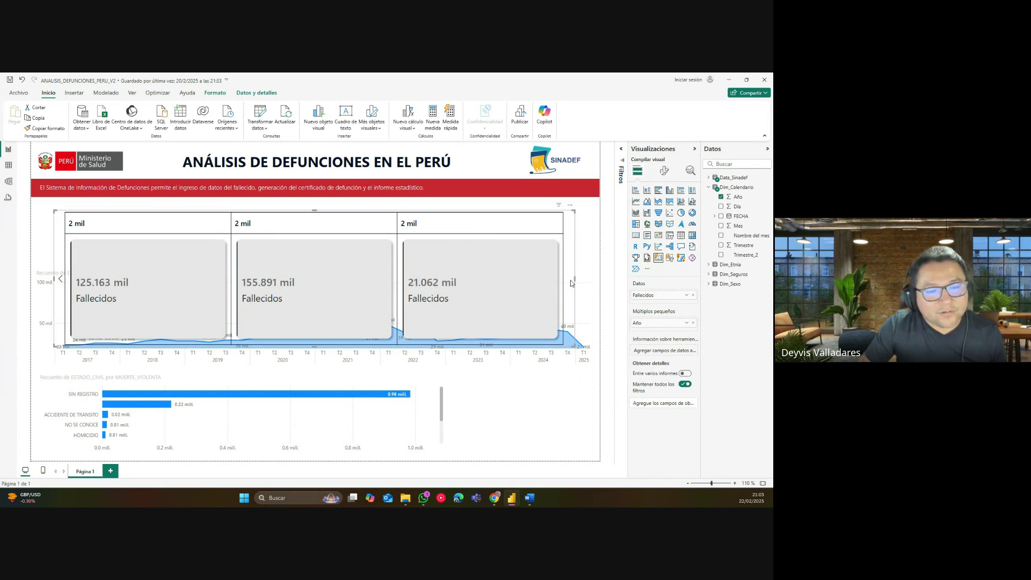
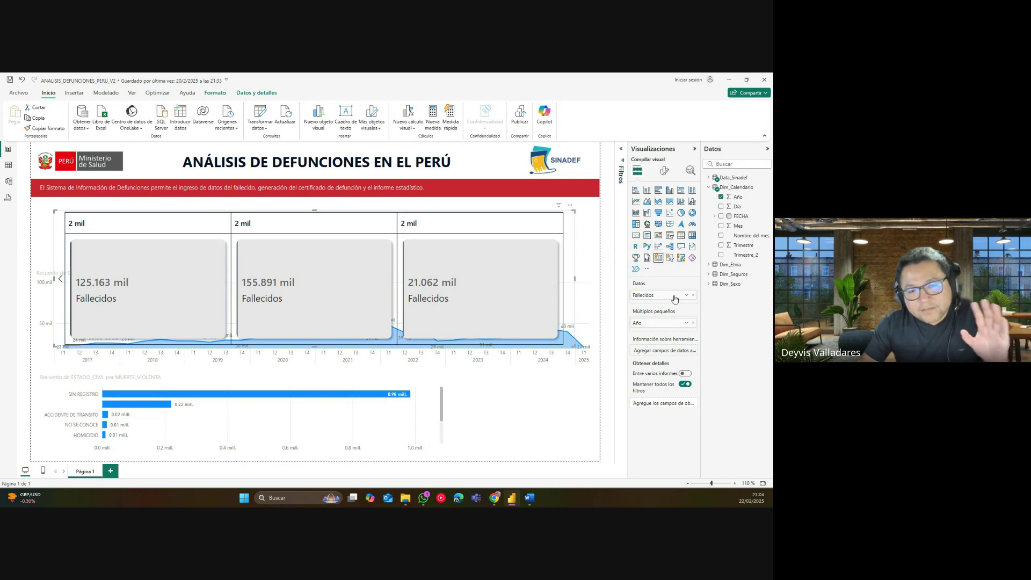
click(694, 322)
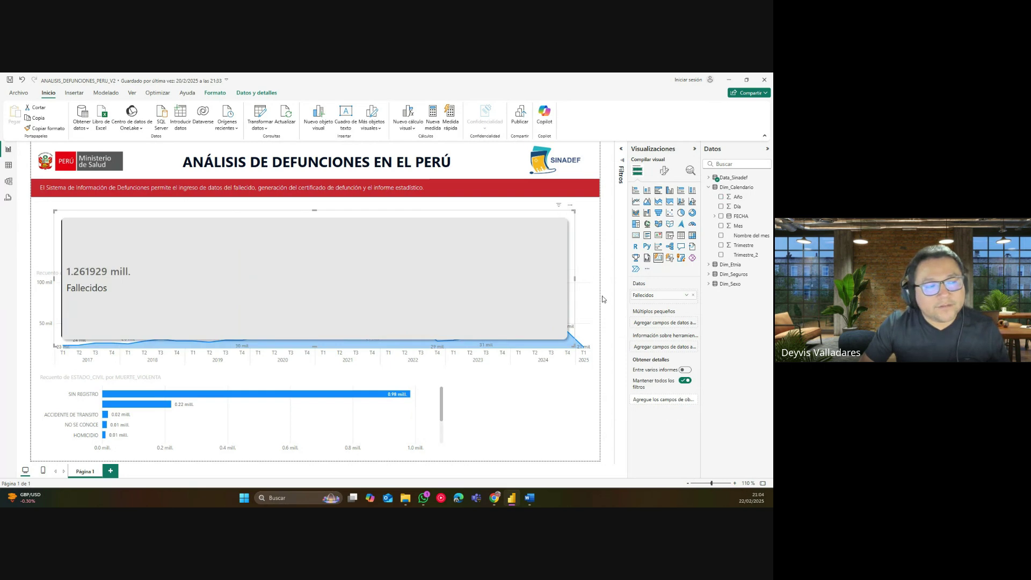
Shrink the Fallecidos card back to a small box and place it at the page's left edge just under the red banner.
drag(570, 337, 163, 267)
drag(121, 219, 98, 204)
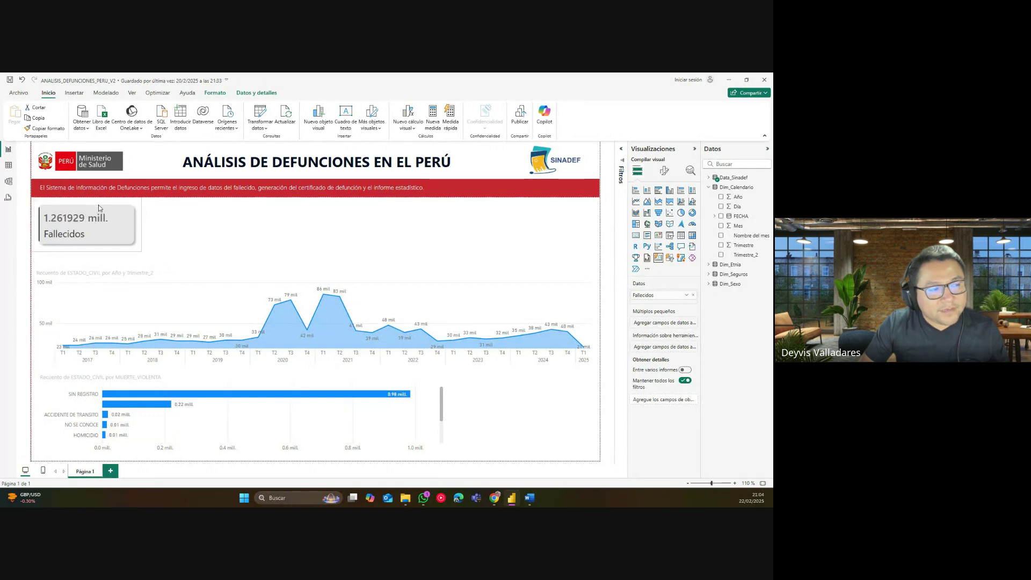
drag(84, 249, 84, 253)
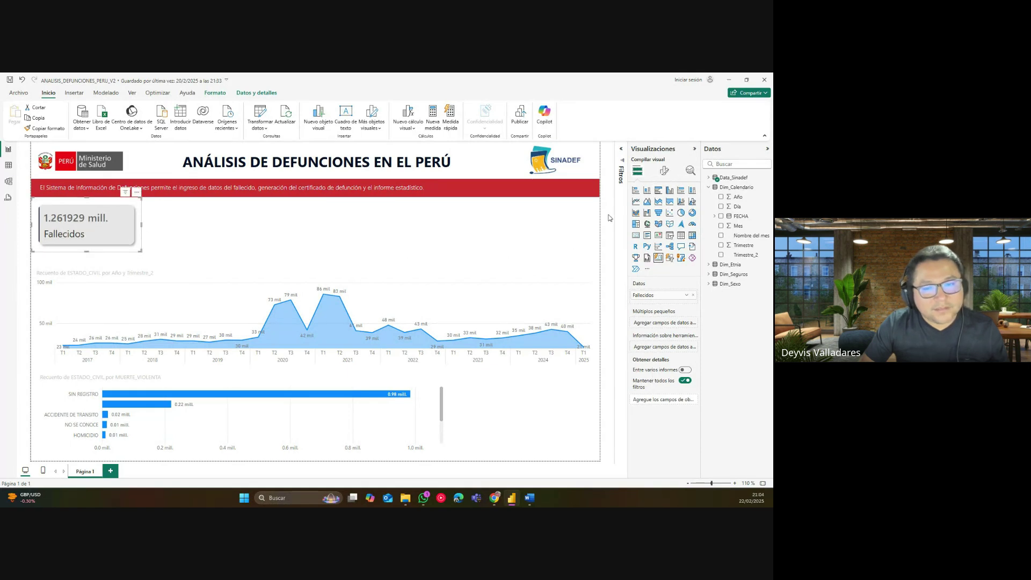
Set the font size of the card's callout values to 15.
click(669, 173)
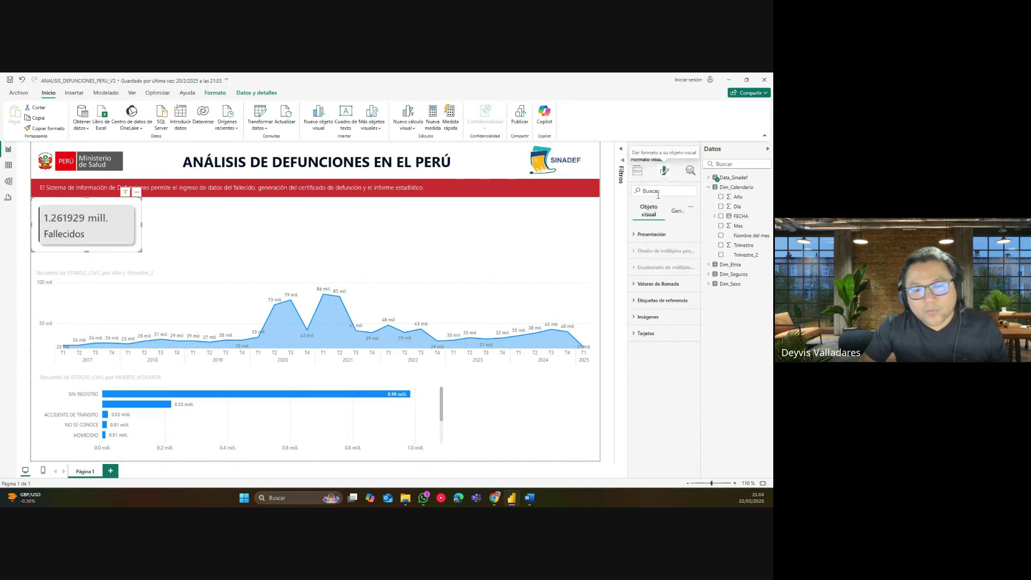
click(664, 284)
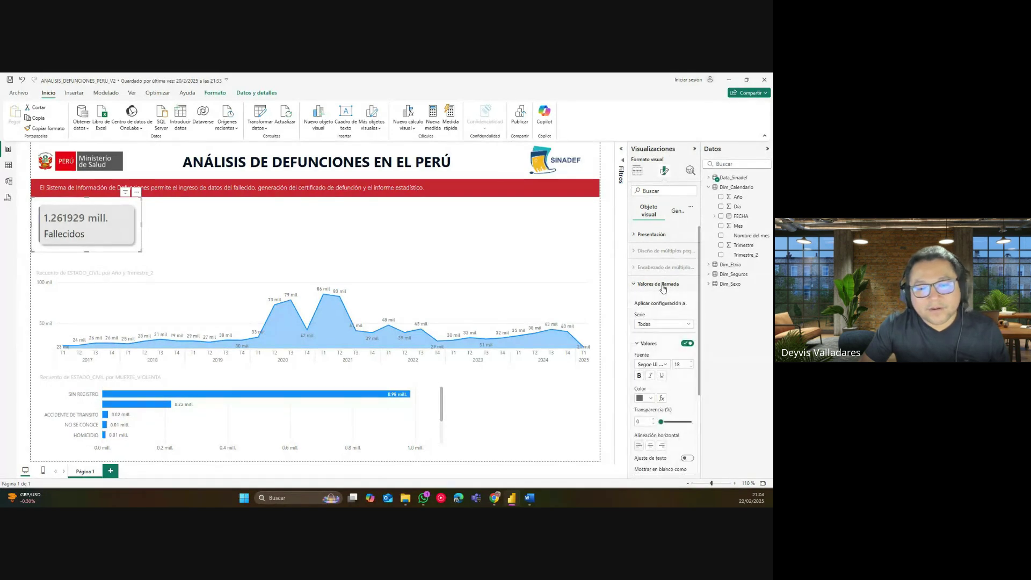
click(692, 368)
click(692, 370)
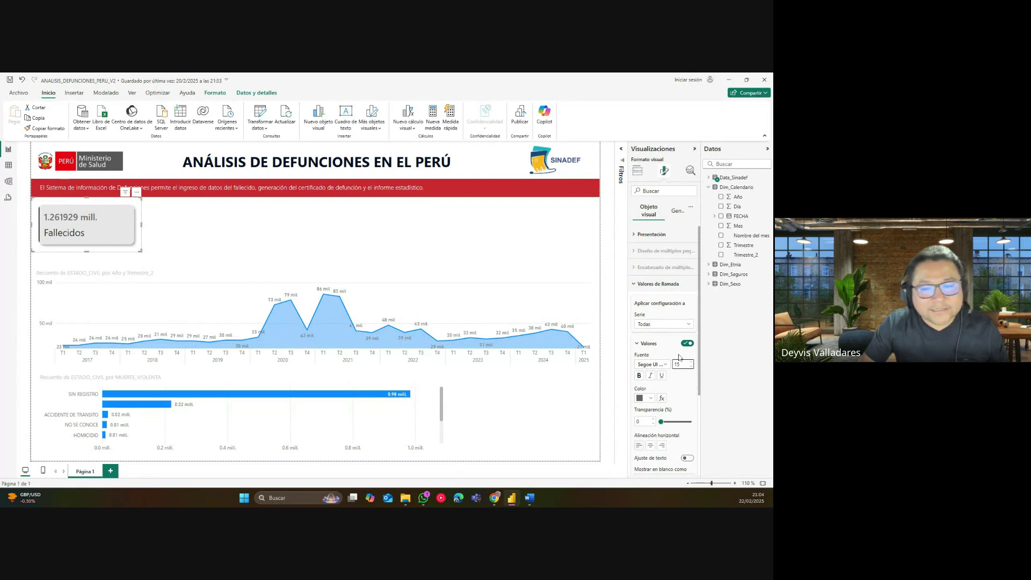
Set the font size of the Fallecidos card's callout label to 12.
click(649, 344)
click(651, 363)
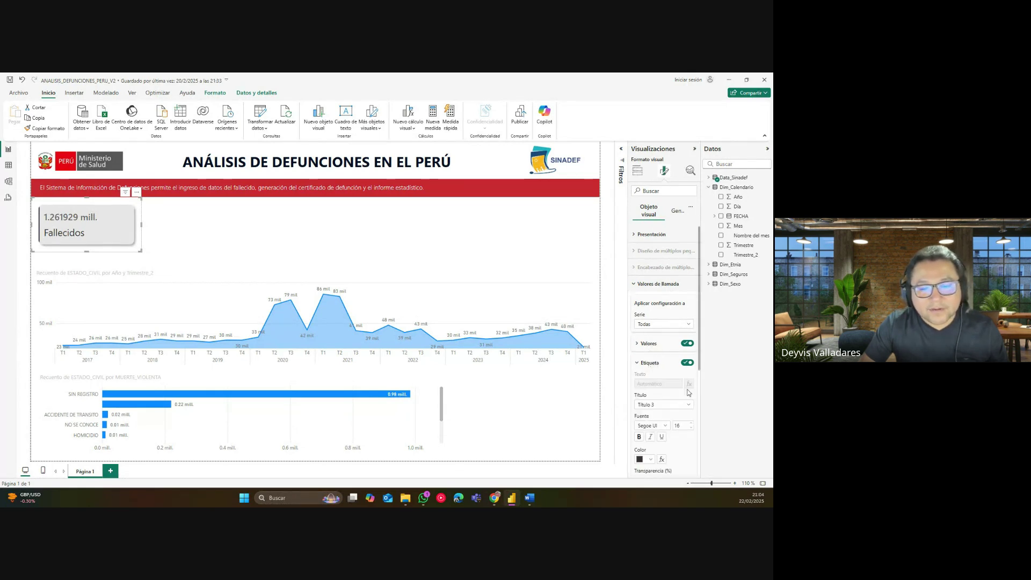
click(692, 429)
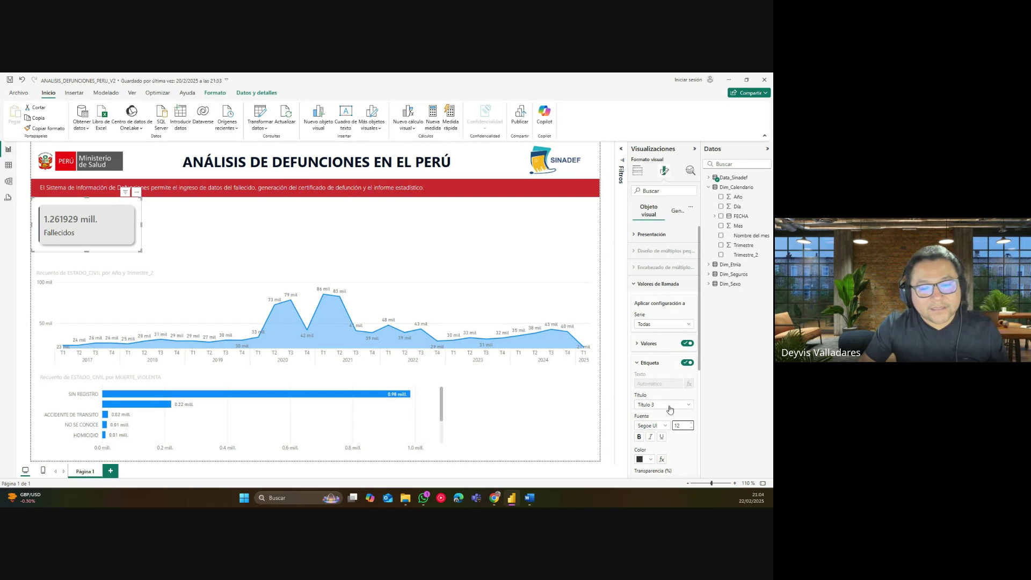
click(649, 362)
Rename the card's data field as Total de fallecidos.
click(638, 171)
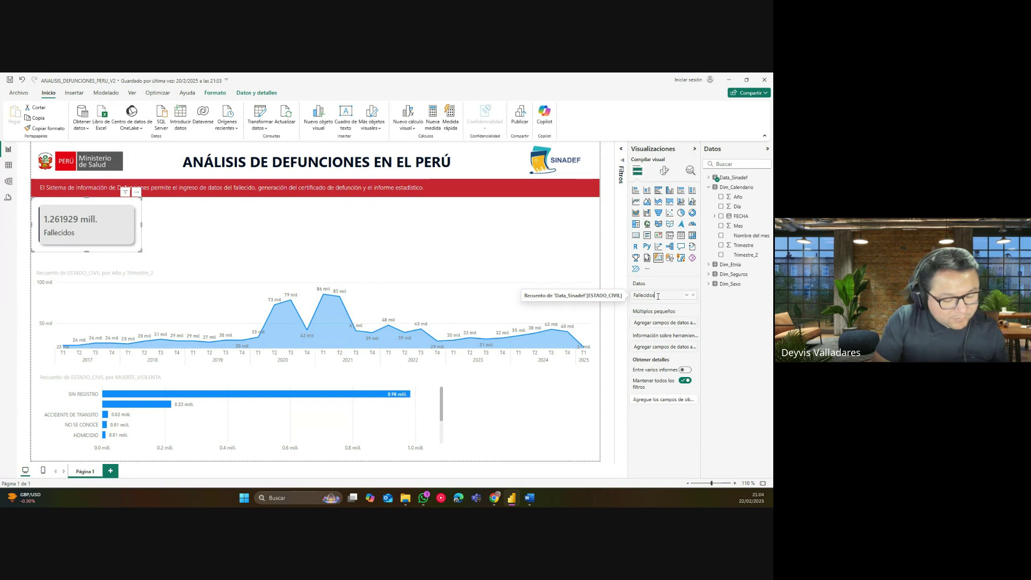
key(Return)
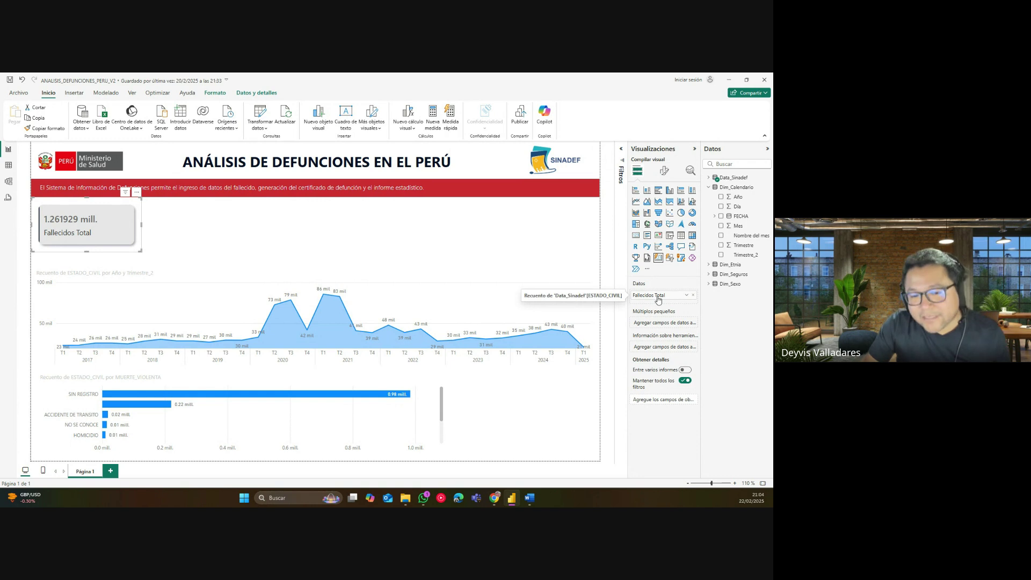
double_click(659, 298)
text(Total de fallecid)
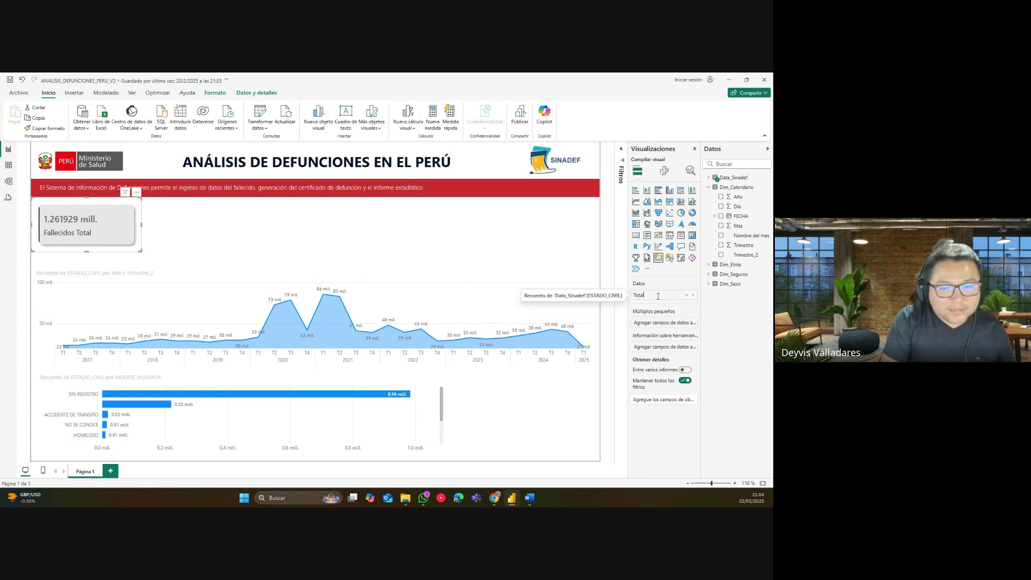
text(os)
key(Return)
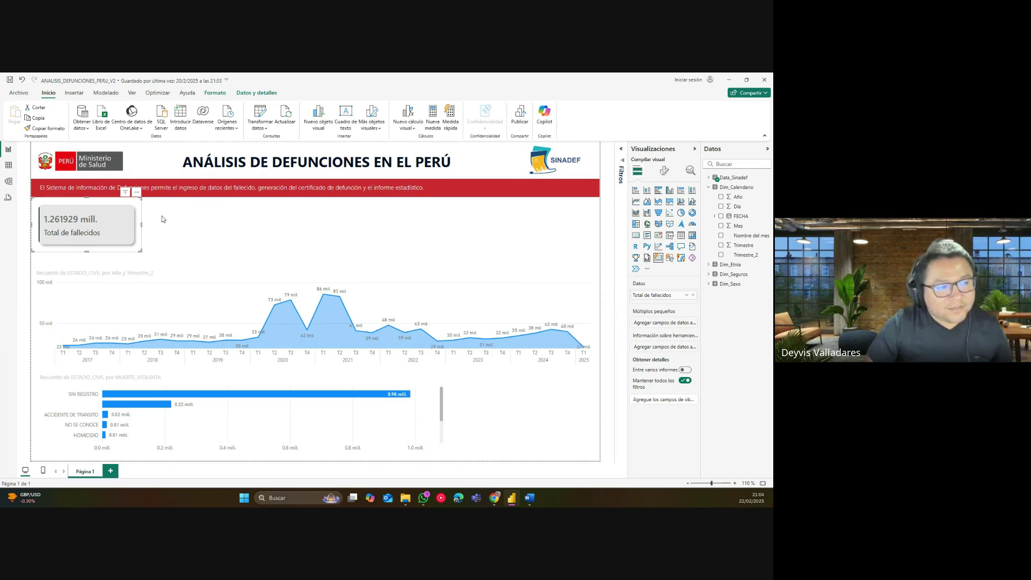
click(192, 243)
click(140, 245)
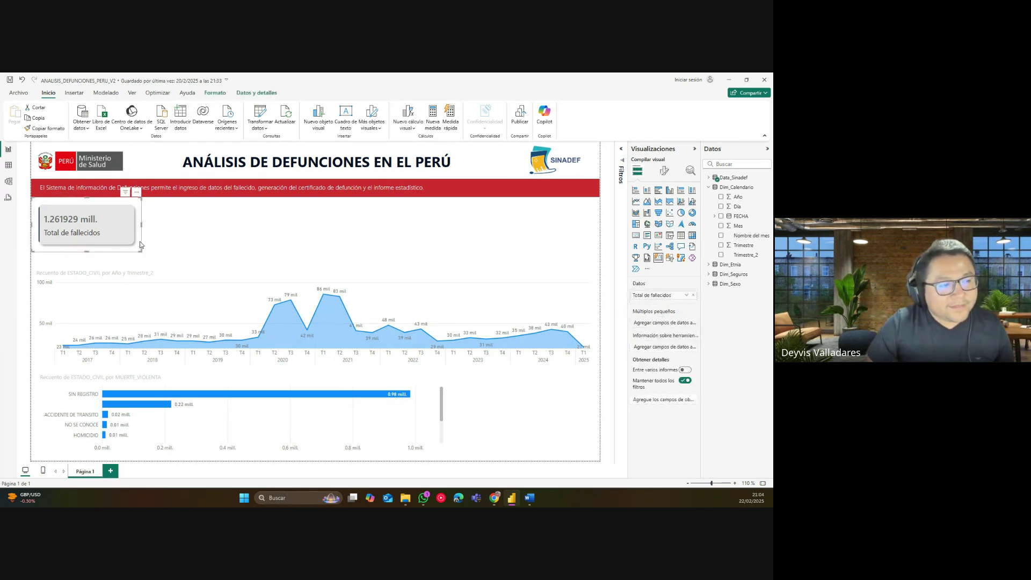
click(623, 176)
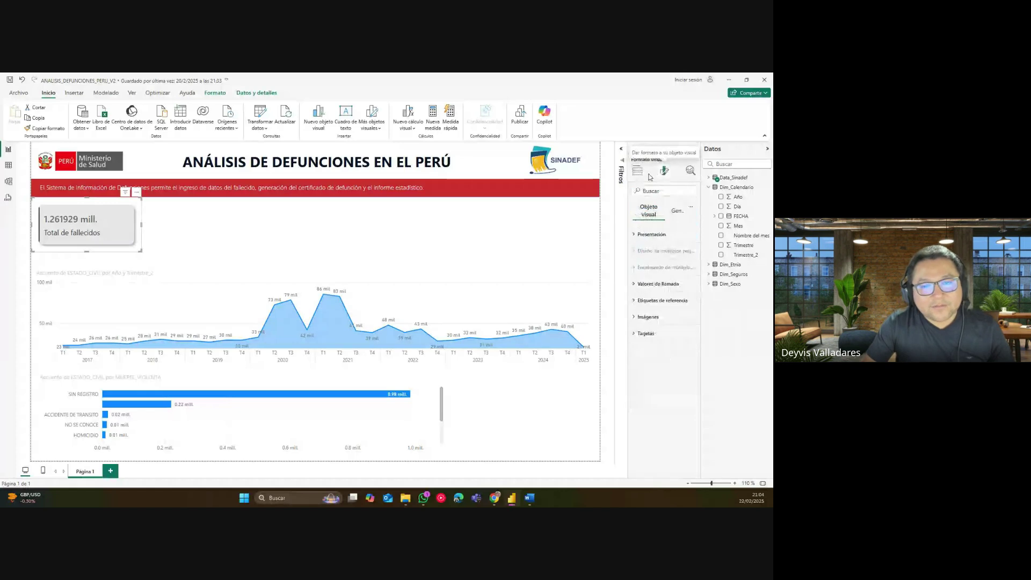
click(215, 93)
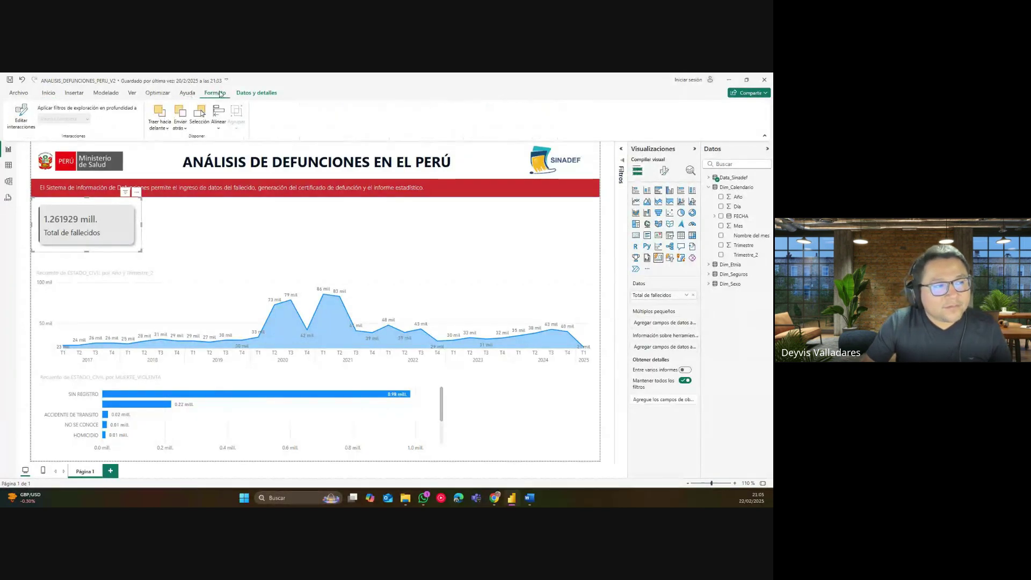
click(249, 94)
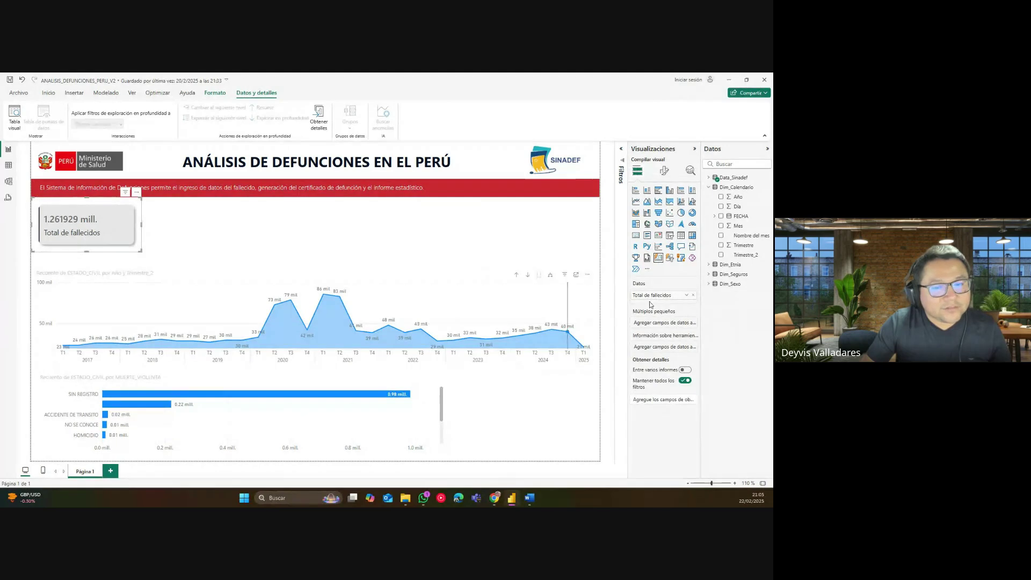
click(709, 187)
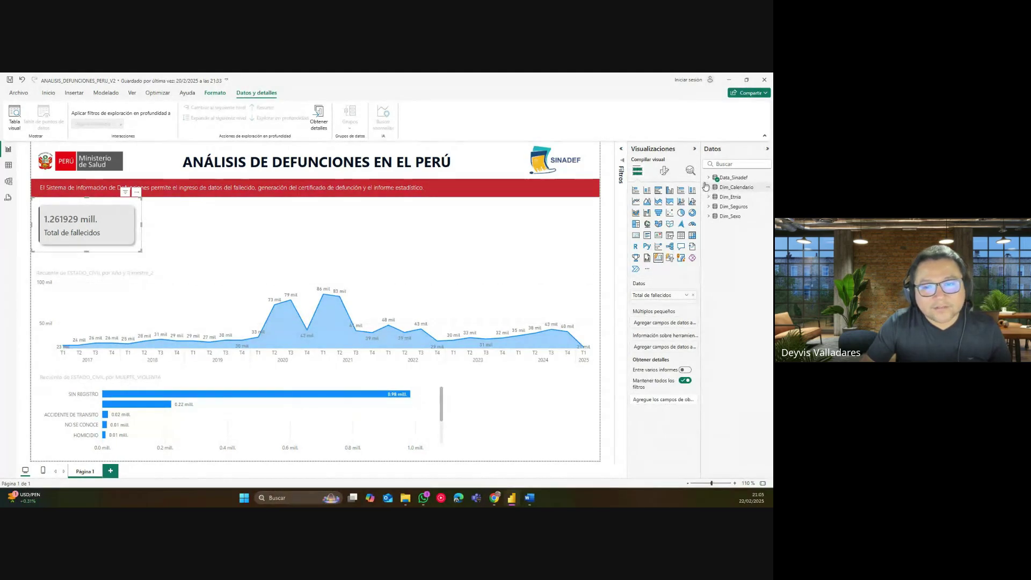
click(709, 178)
click(747, 351)
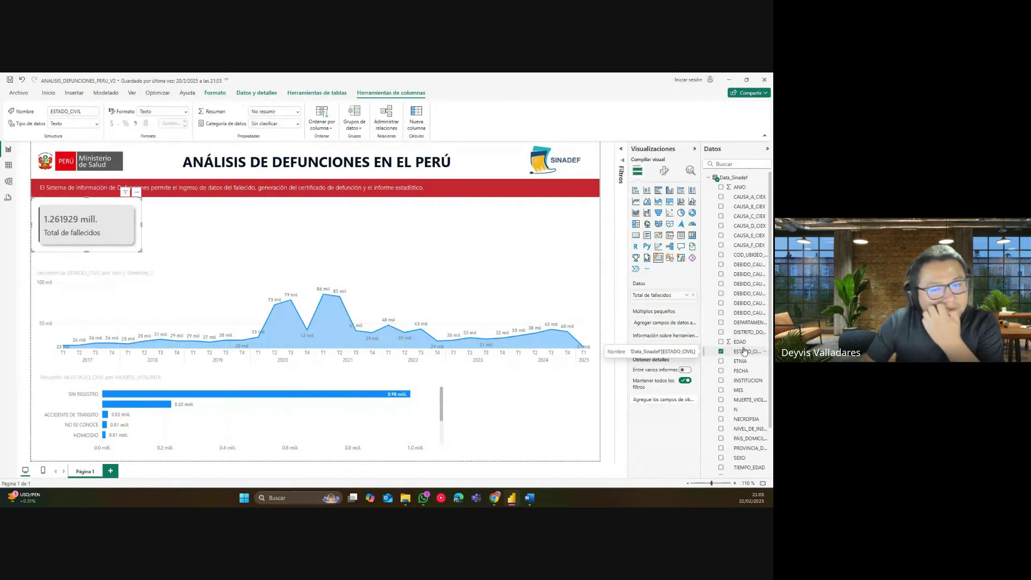
click(260, 233)
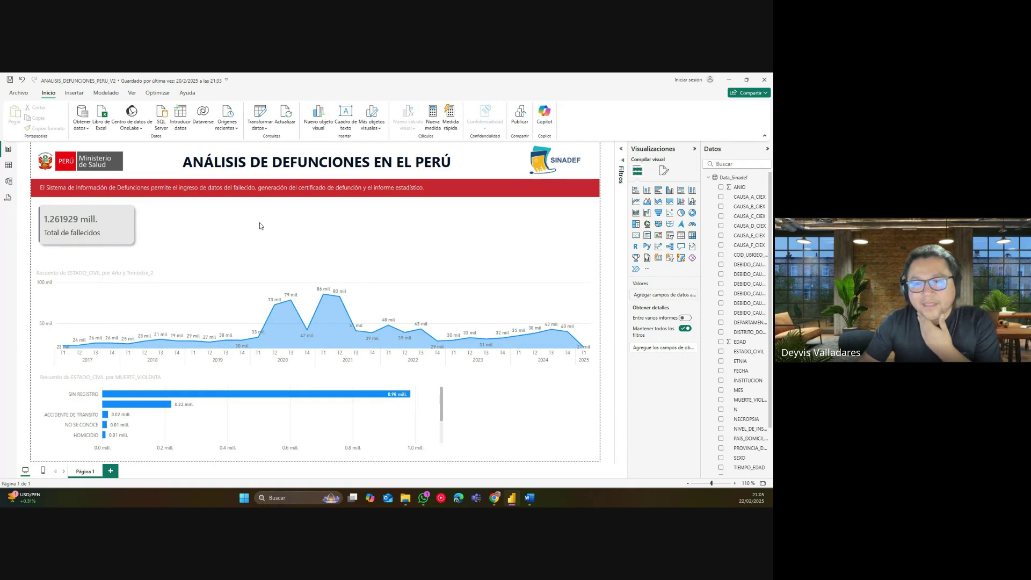
Duplicate the Total de fallecidos card and place the copy directly to the right of the original under the red banner.
click(134, 230)
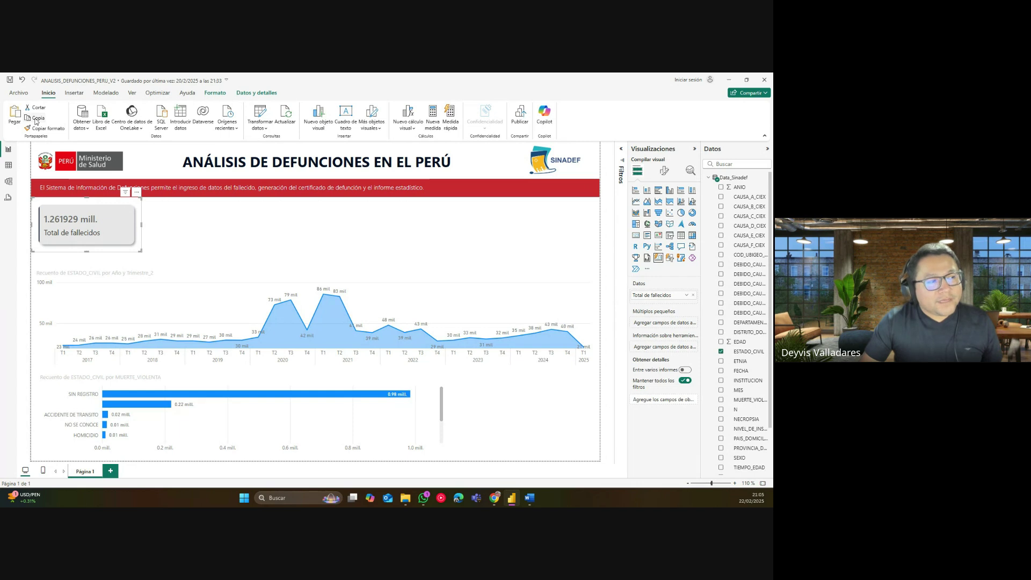
click(15, 117)
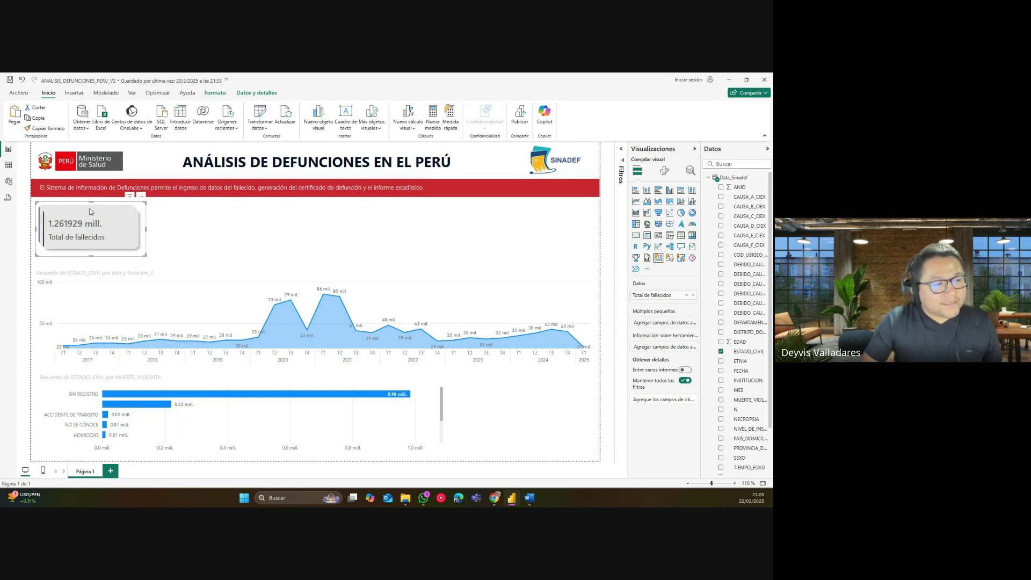
drag(90, 208, 199, 208)
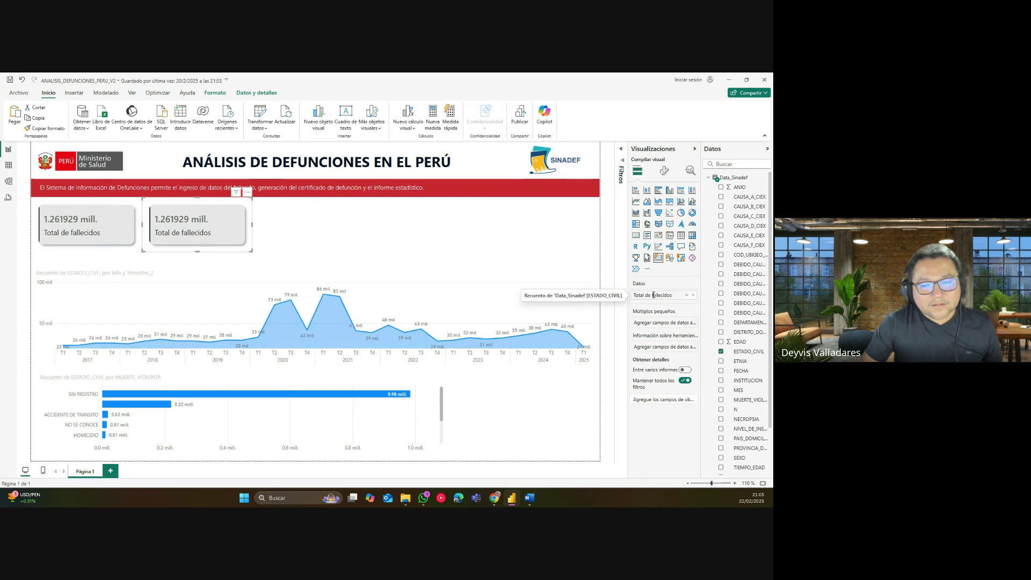
Rename the copied card's data field as Fallecidos 2025, and nudge the card slightly closer to the original.
drag(654, 294, 626, 297)
text(Fallecidos 1)
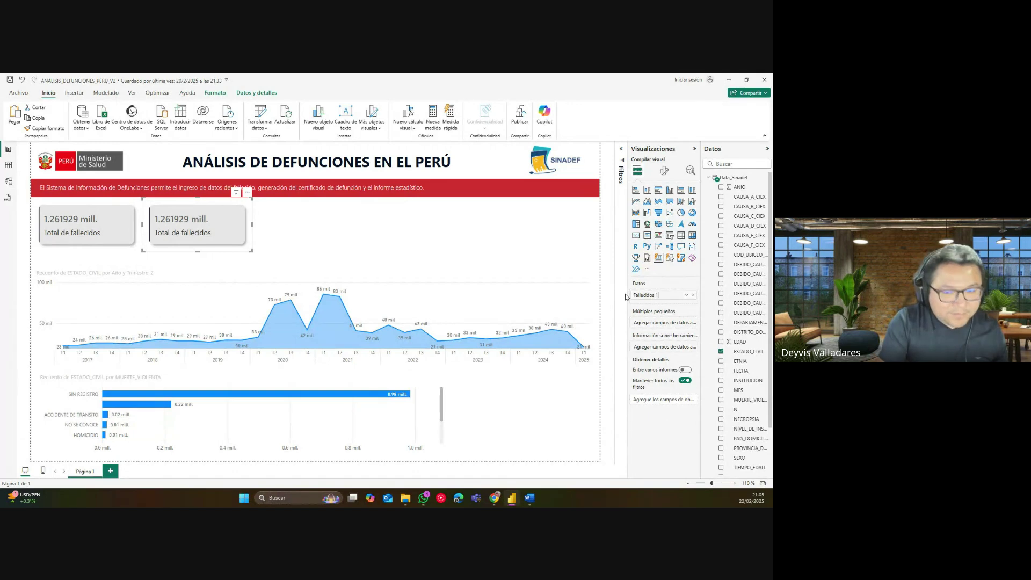
key(BackSpace)
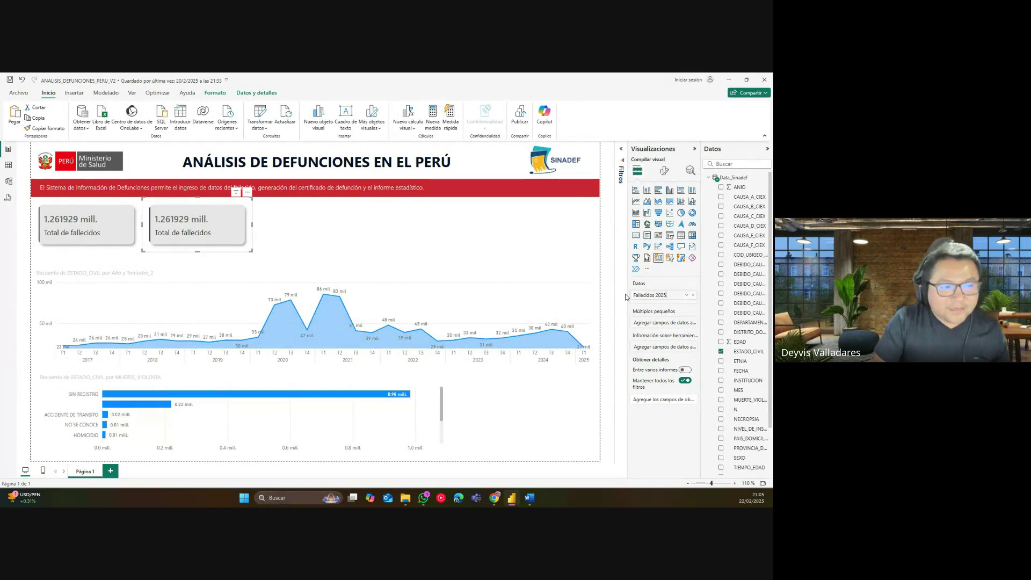
key(Return)
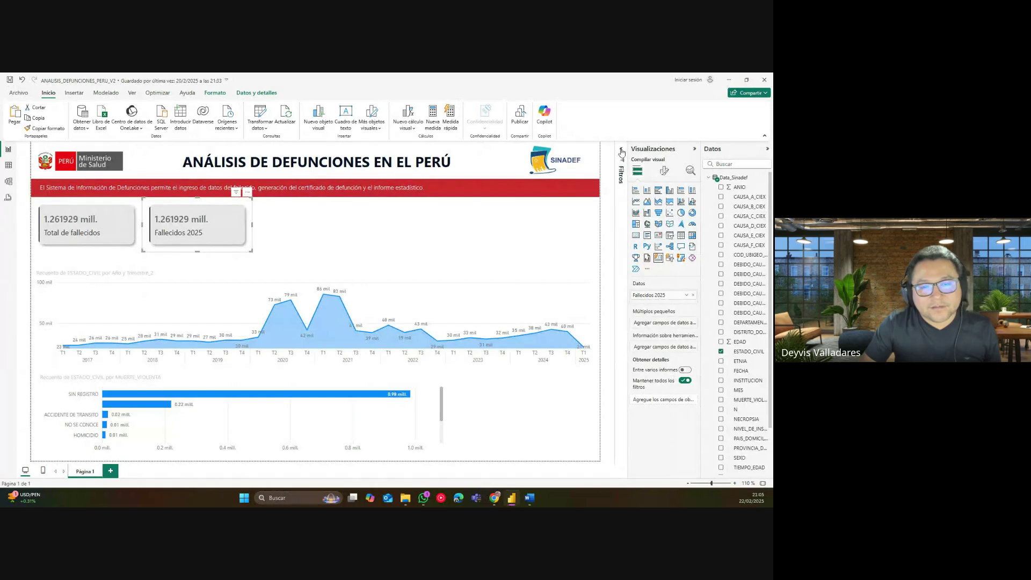
click(310, 229)
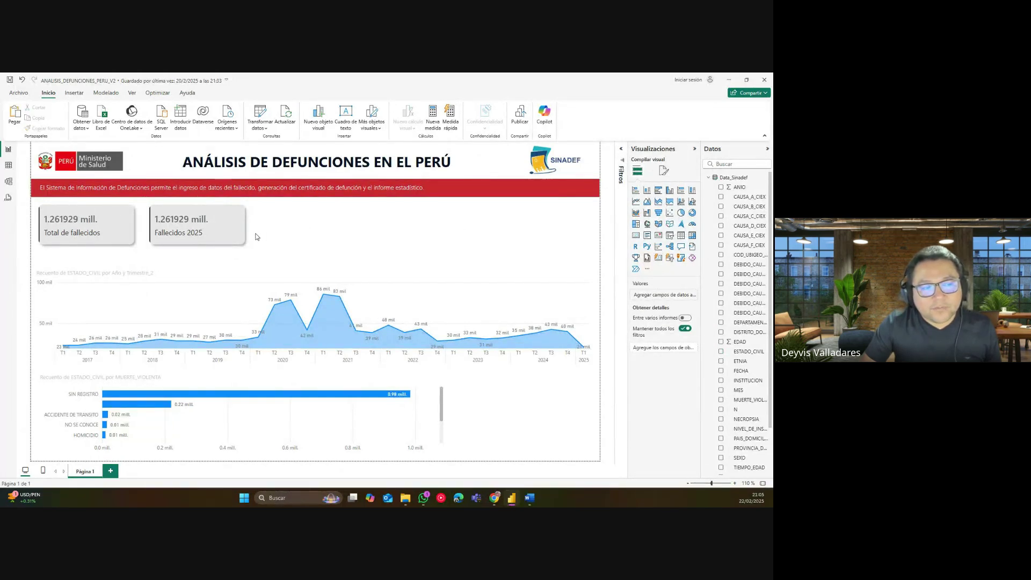
drag(253, 235, 248, 231)
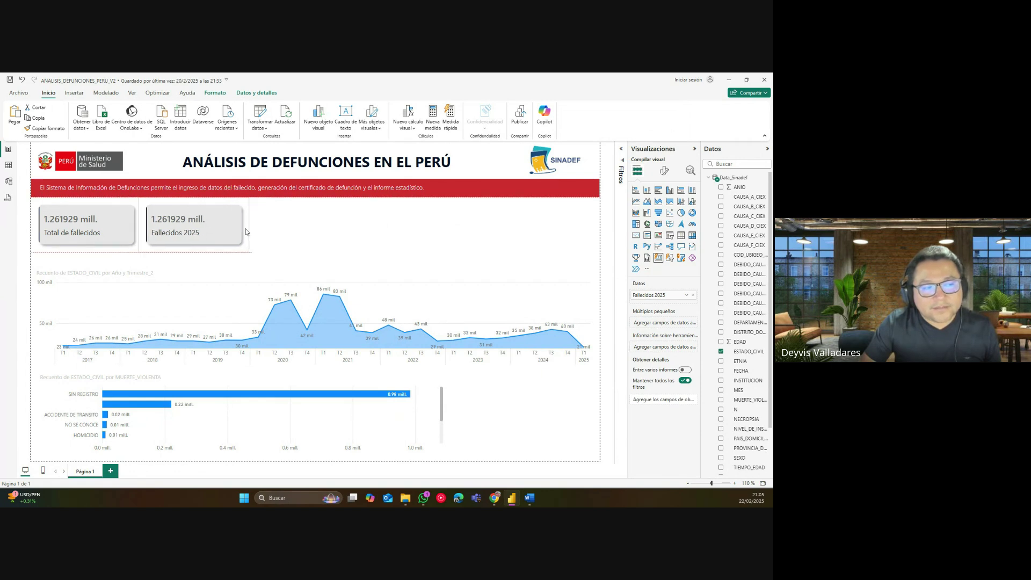
Add Año from Dim_Calendario as a visual-level filter on the Fallecidos 2025 card, with the filter type Filtrado básico.
click(618, 154)
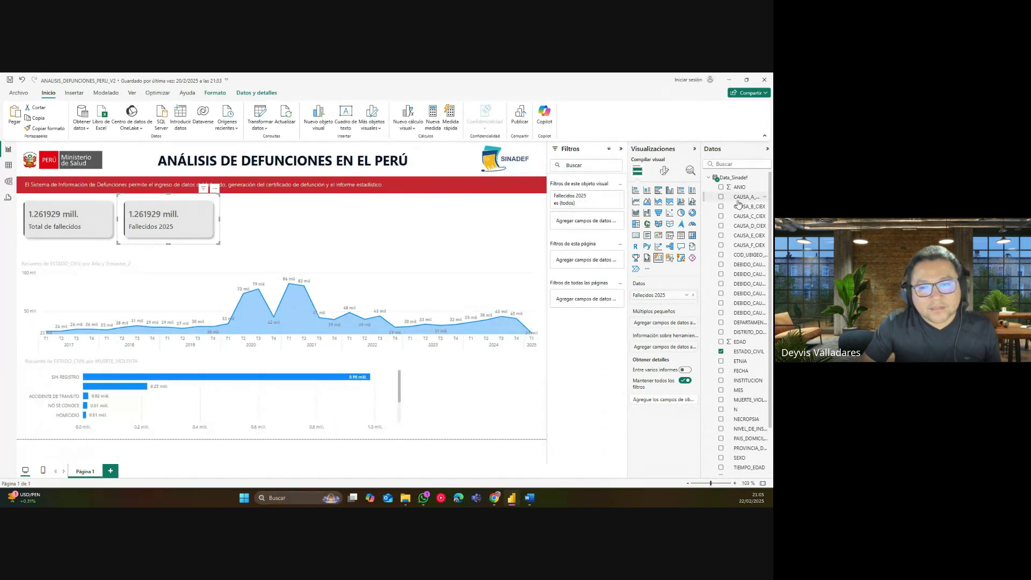
click(709, 179)
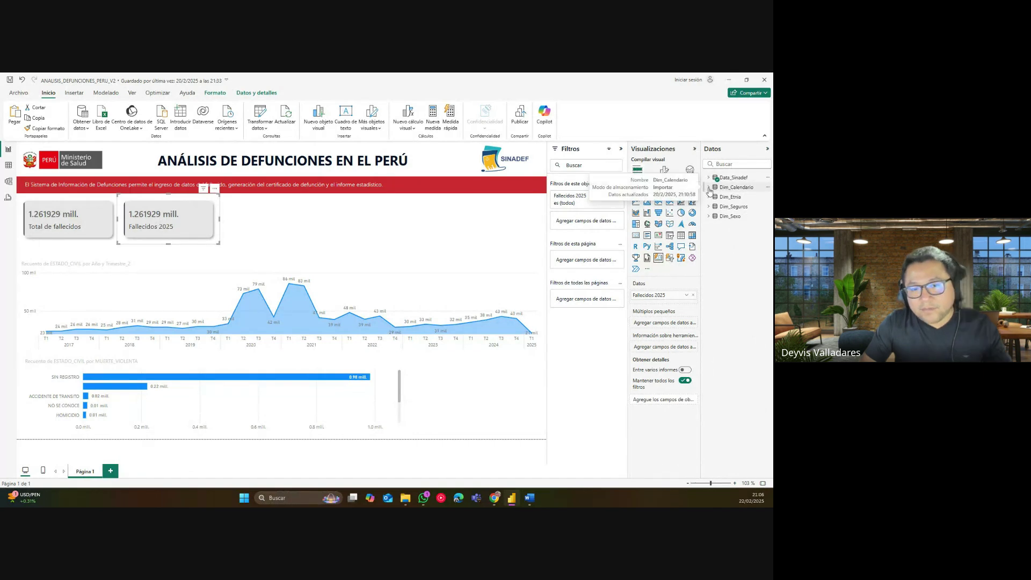
click(709, 188)
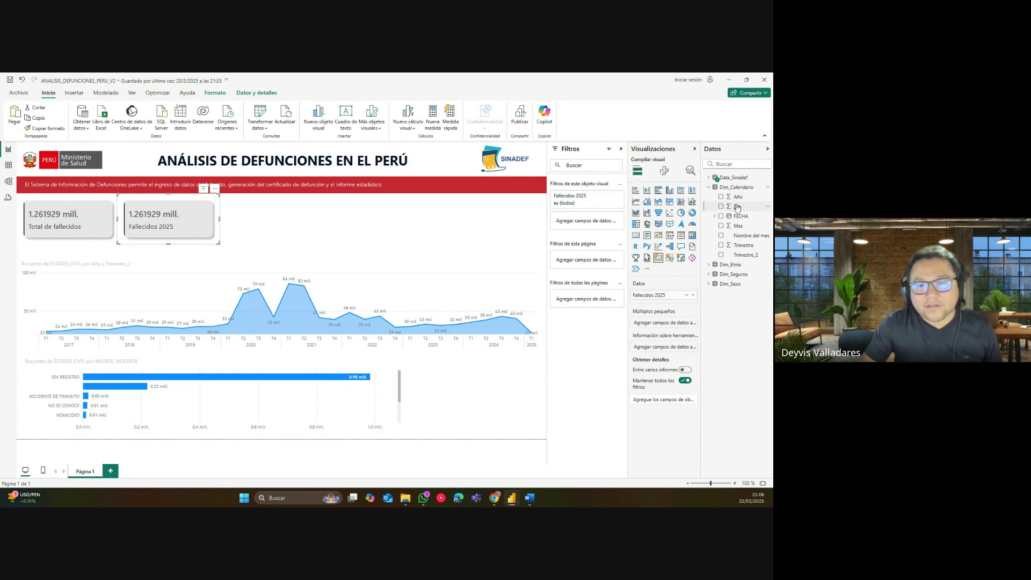
drag(737, 200, 586, 224)
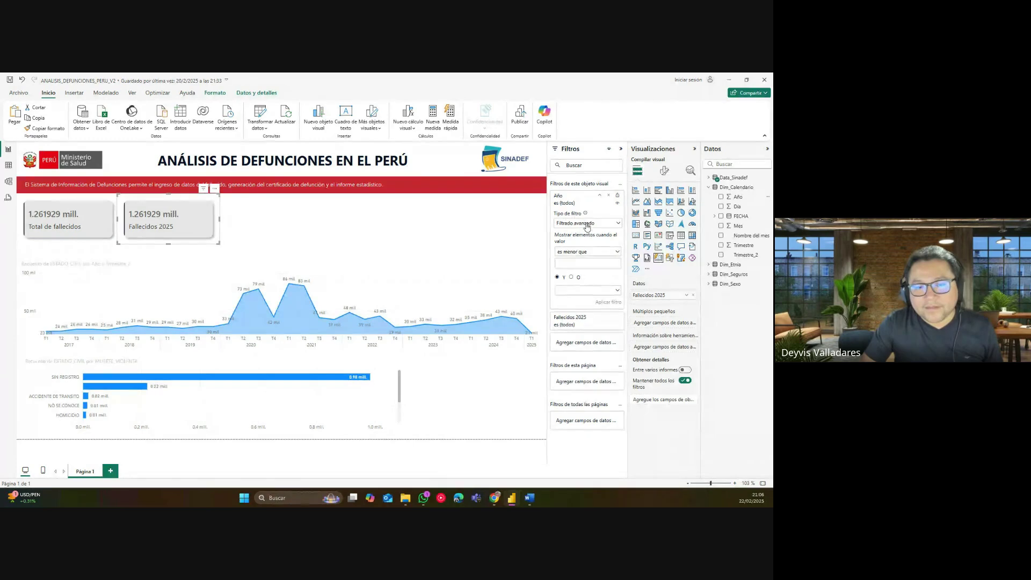
click(586, 223)
click(577, 246)
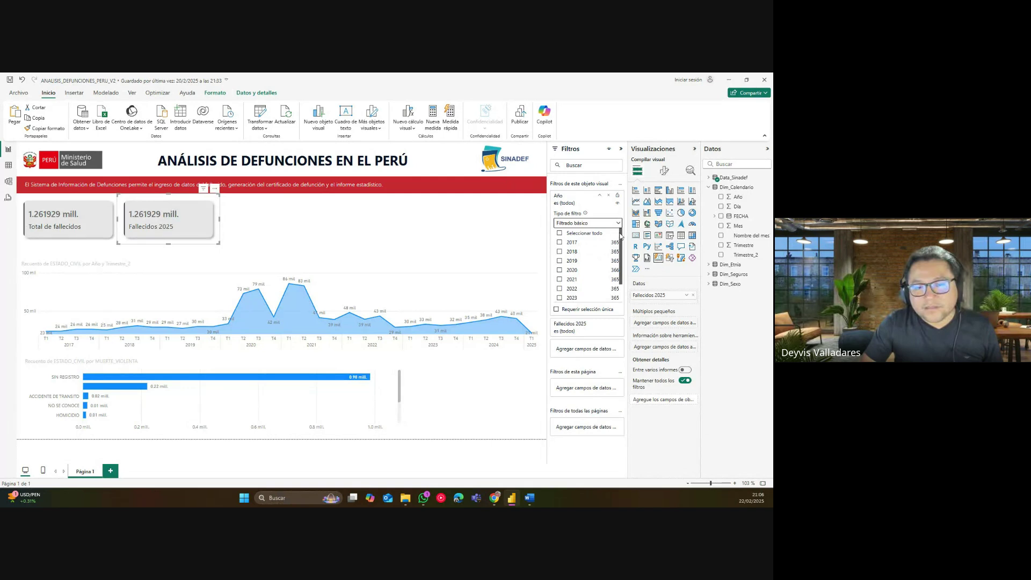
Filter the Fallecidos 2025 card to the year 2025 and collapse the filter options.
drag(620, 236, 618, 257)
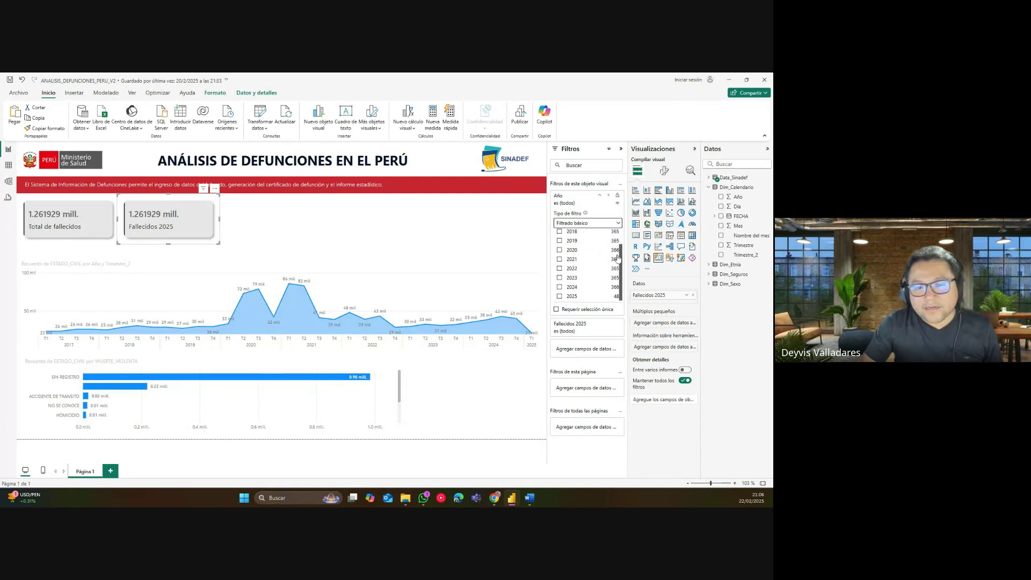
click(560, 297)
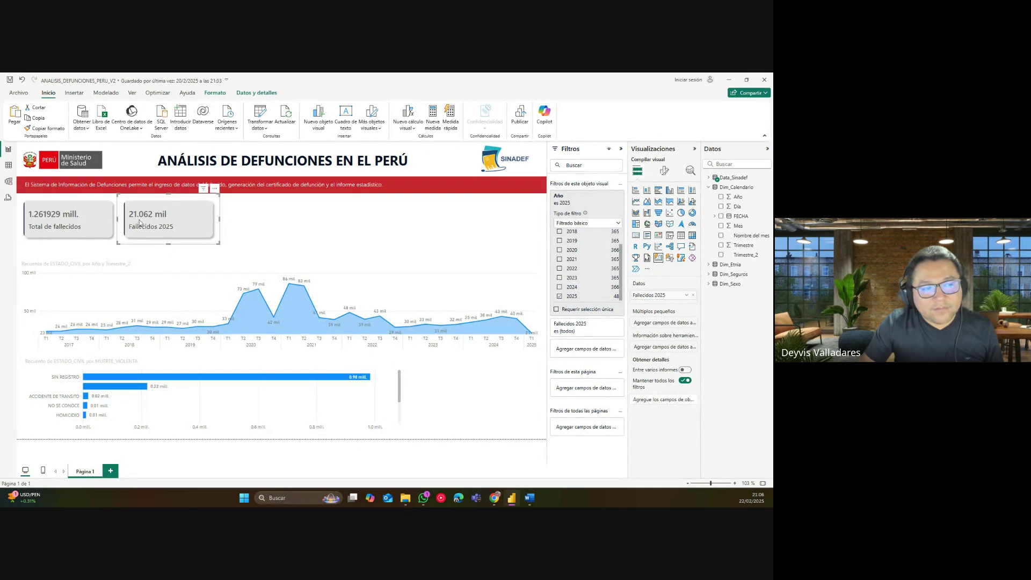
click(287, 234)
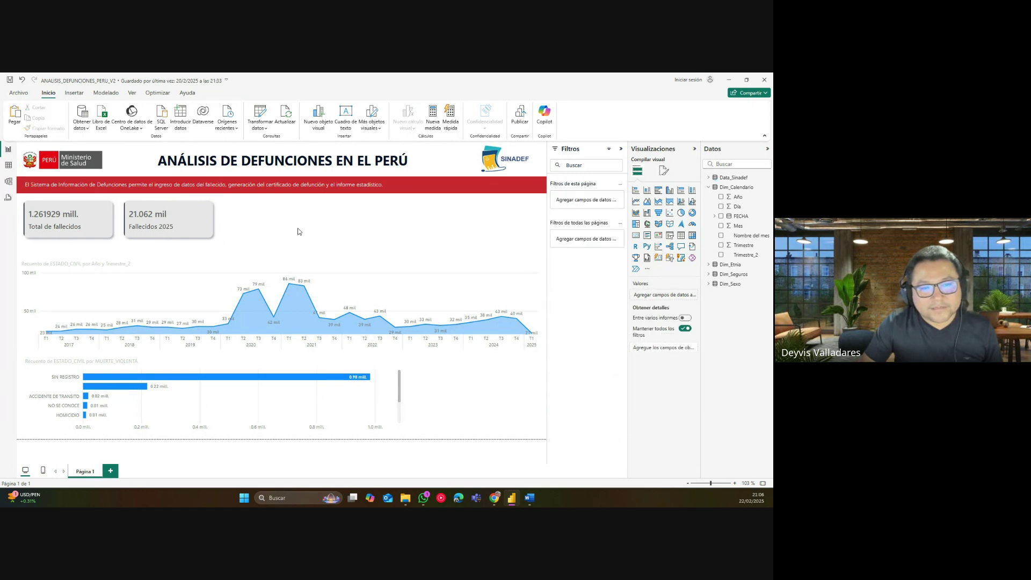
click(620, 151)
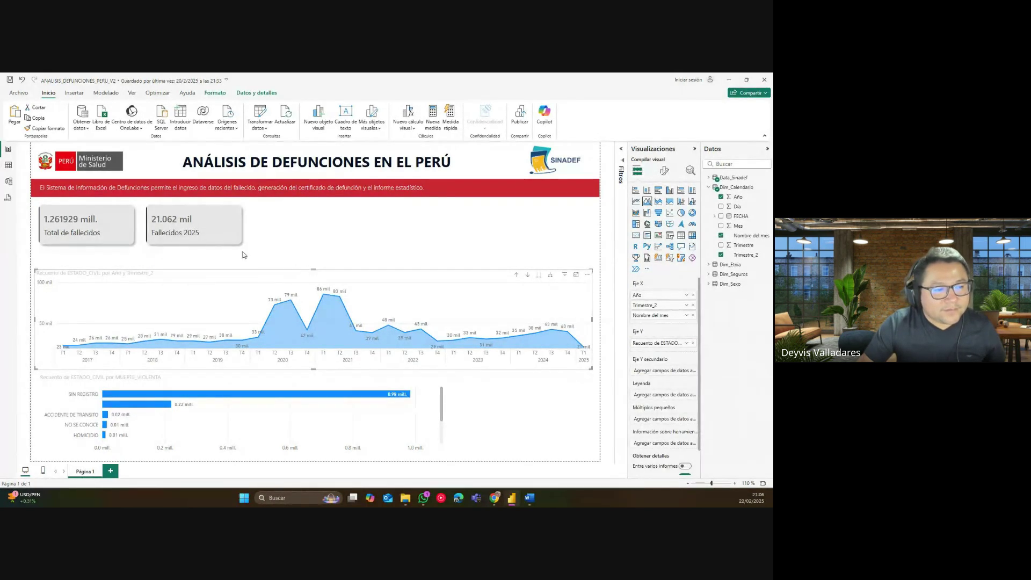
Reduce the heights of the Fallecidos 2025 and Total de fallecidos cards so they match.
click(202, 246)
click(195, 246)
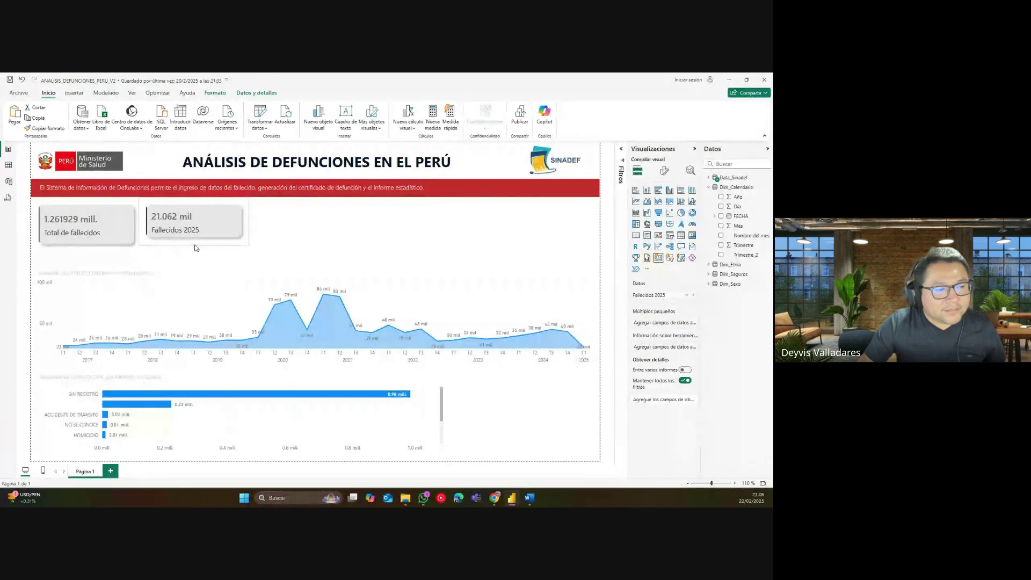
click(89, 251)
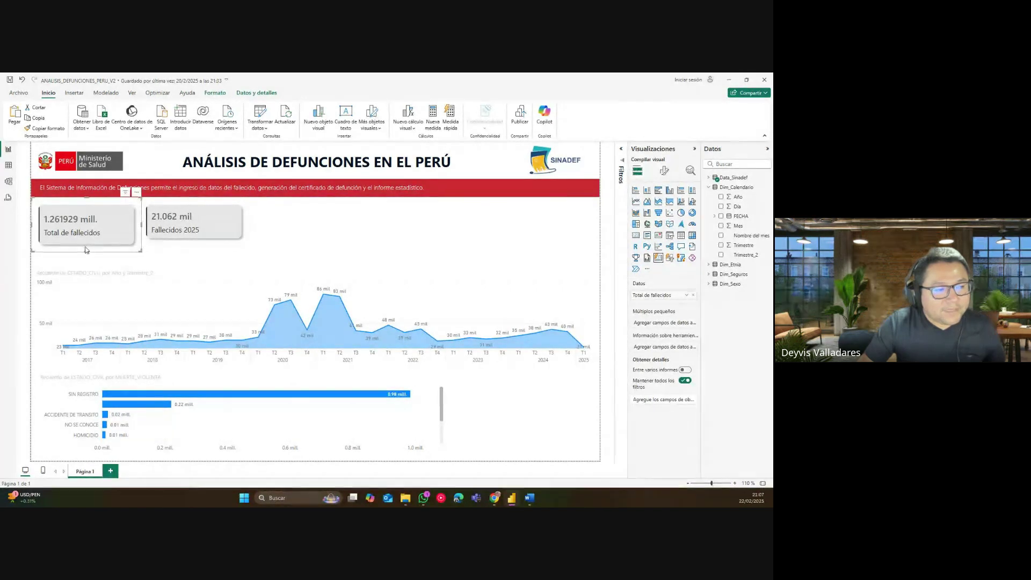
click(256, 263)
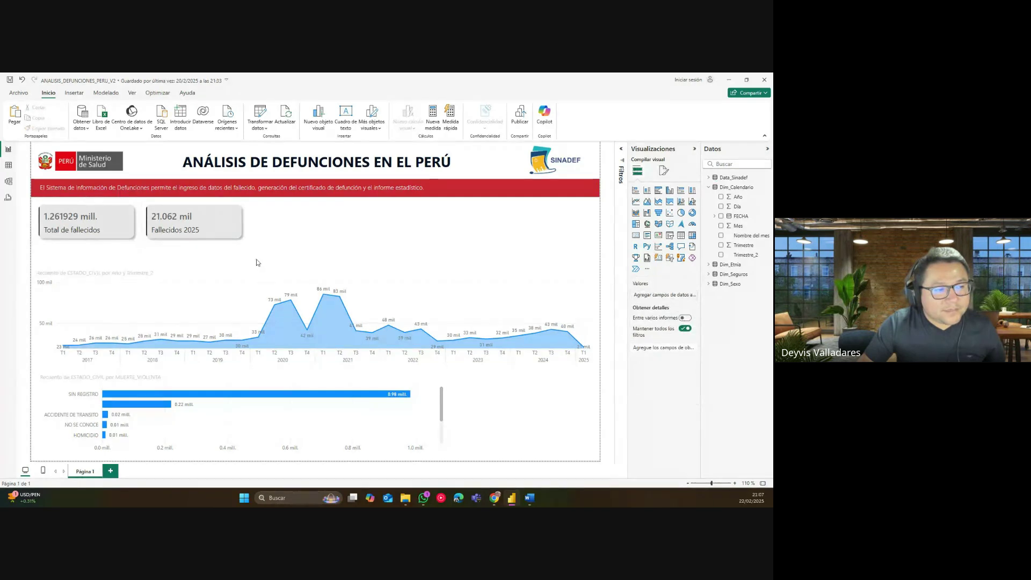
Move the area chart up beneath the cards and increase its height down to the bar chart.
drag(193, 279, 196, 252)
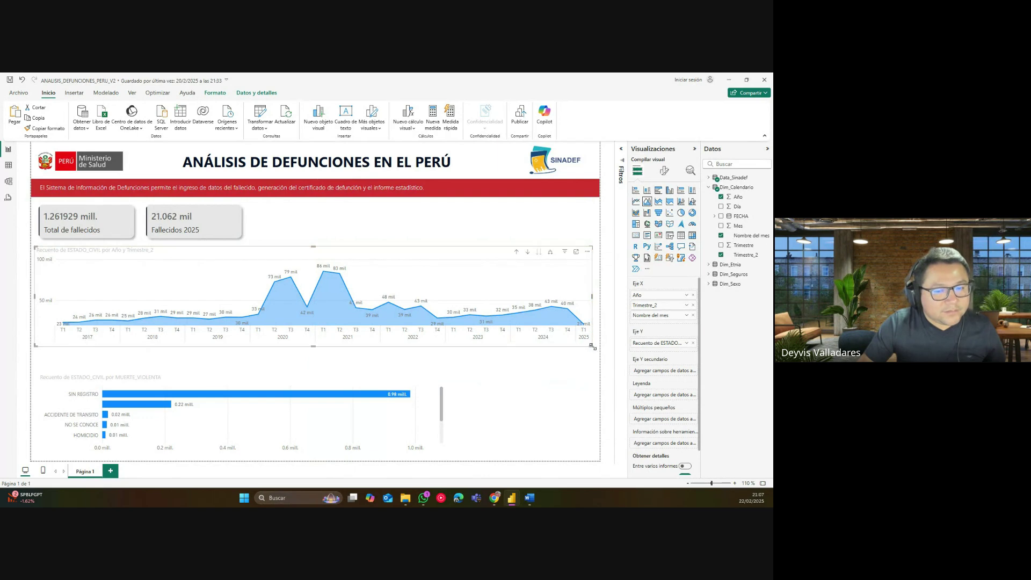
mouse_move(593, 349)
mouse_down()
mouse_move(352, 362)
mouse_move(593, 367)
mouse_up()
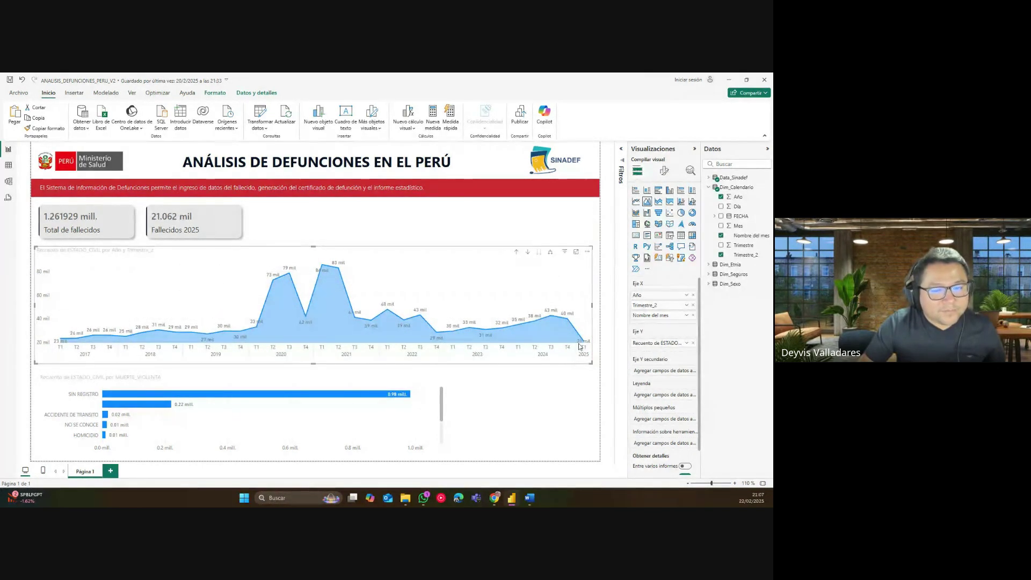
Drill the area chart up to years and expand it back to quarters, and try narrower chart widths.
click(517, 252)
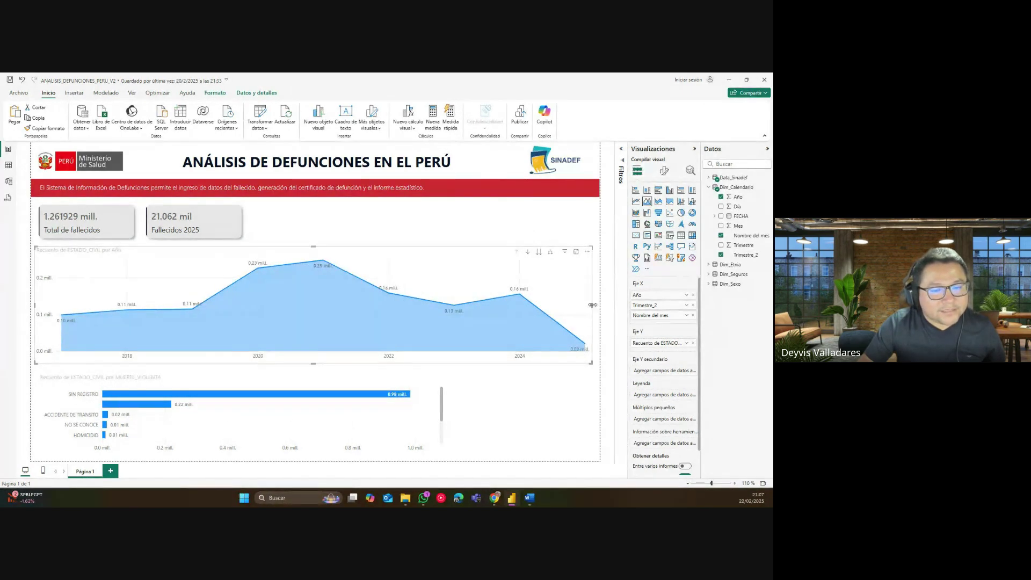
click(540, 254)
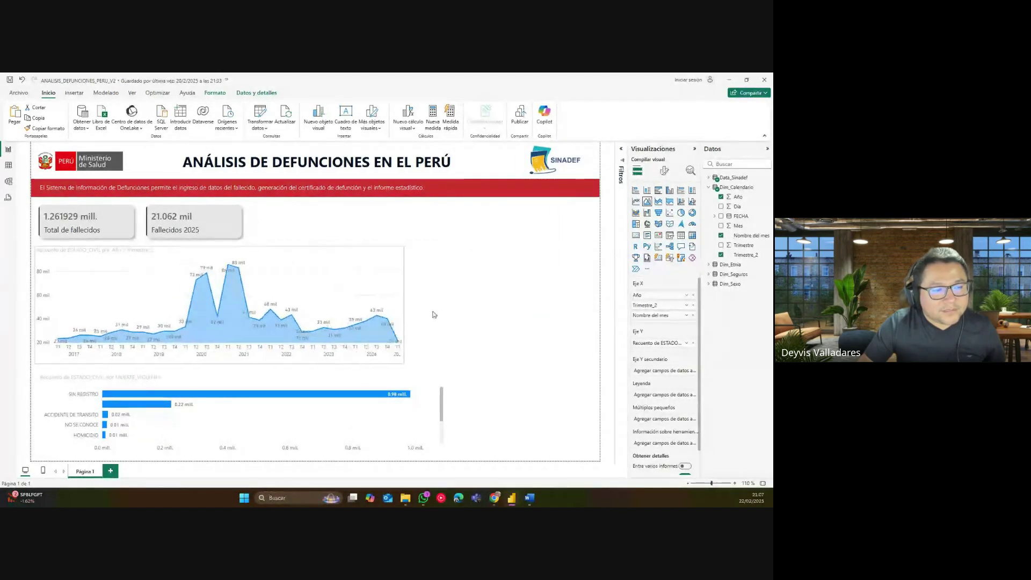
drag(550, 318, 581, 322)
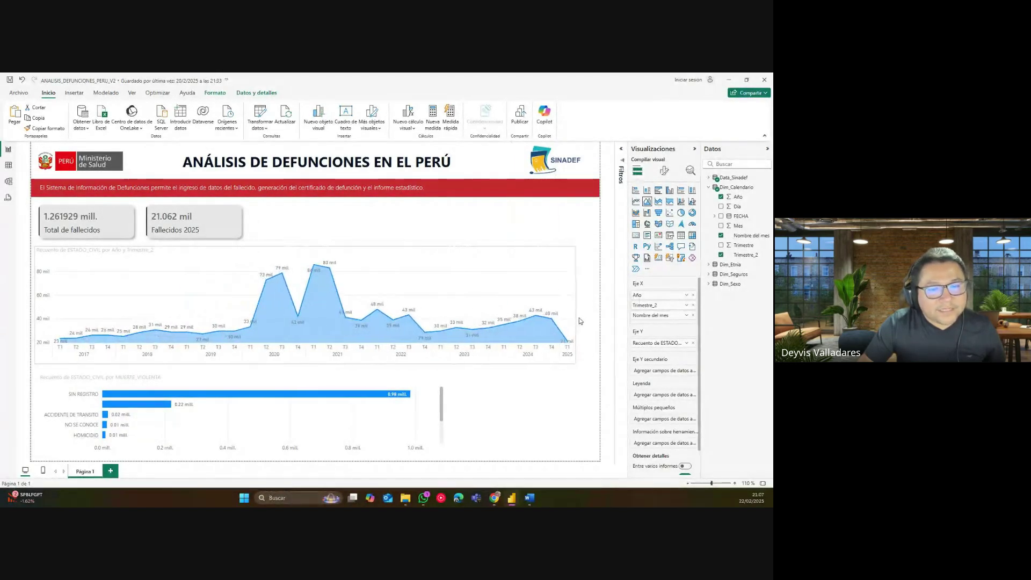
click(541, 237)
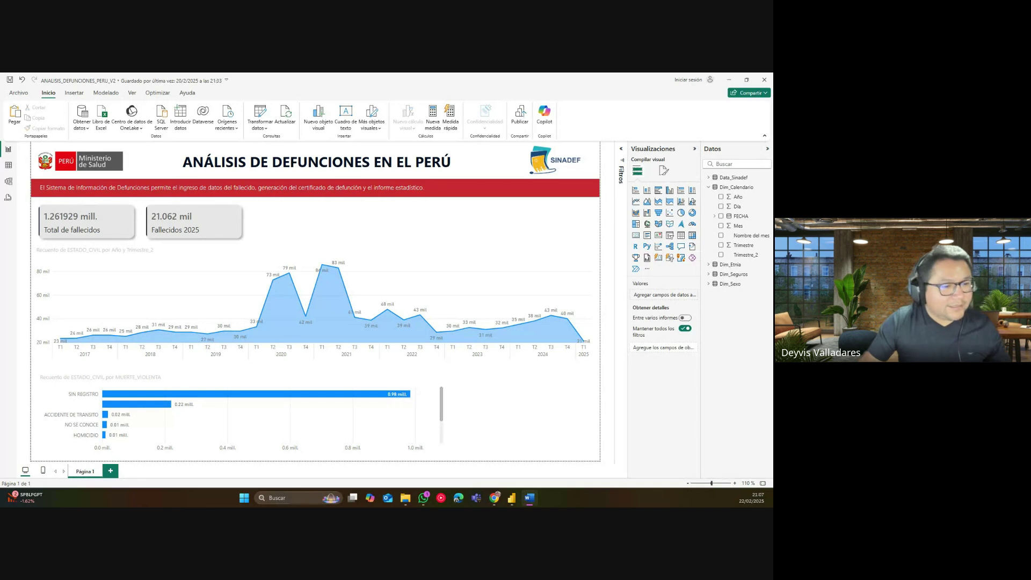
Set the area chart's title text to "Evolución temporal de fallecidos".
click(250, 254)
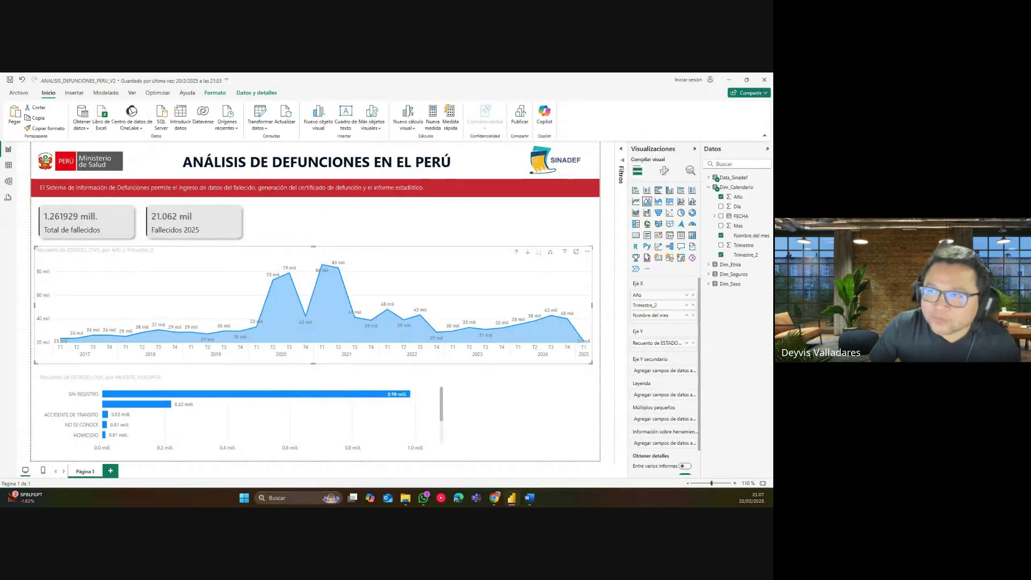
click(663, 172)
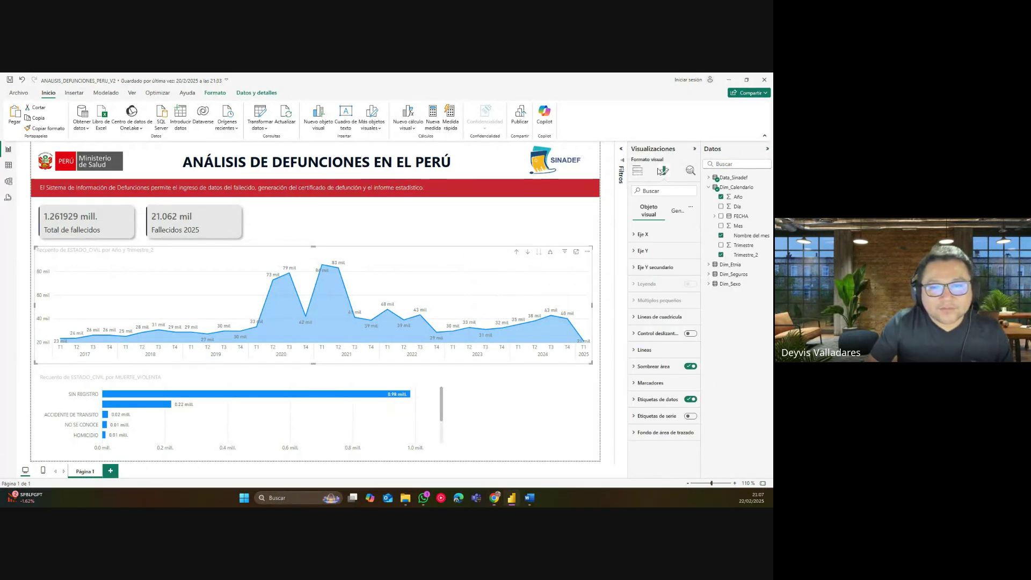
click(677, 211)
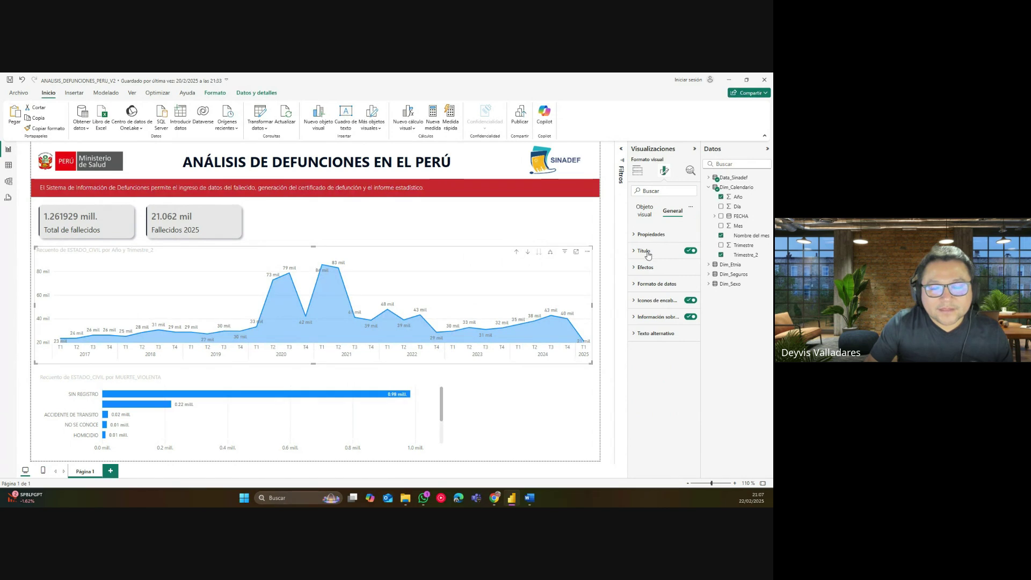
click(652, 252)
click(664, 293)
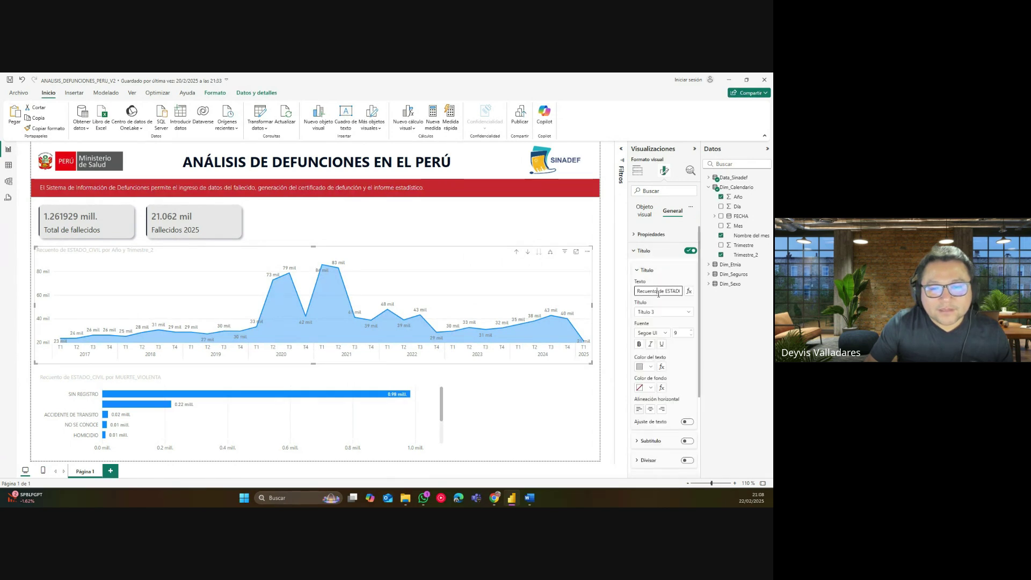
key(ctrl+a)
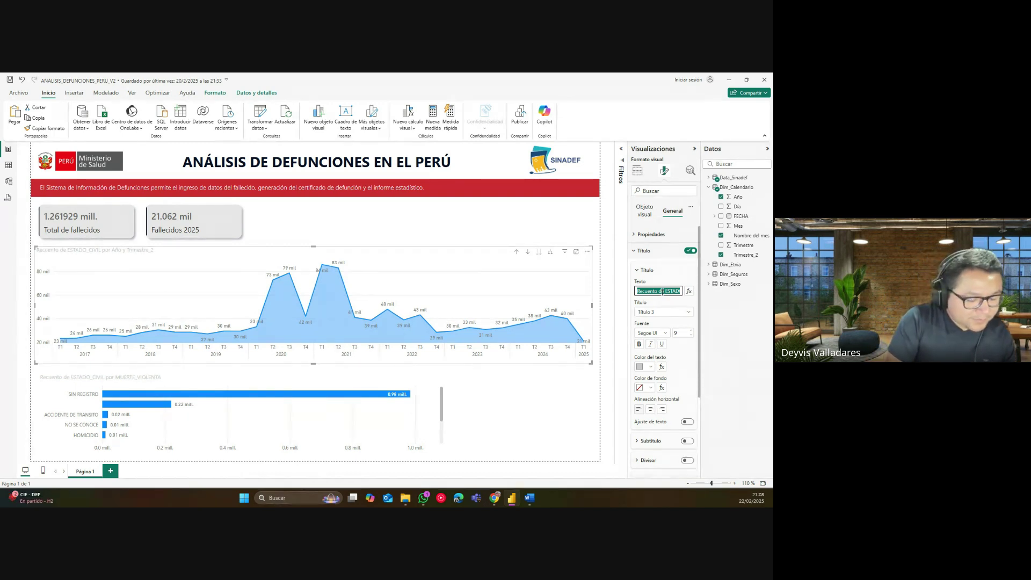
text(Evoluc)
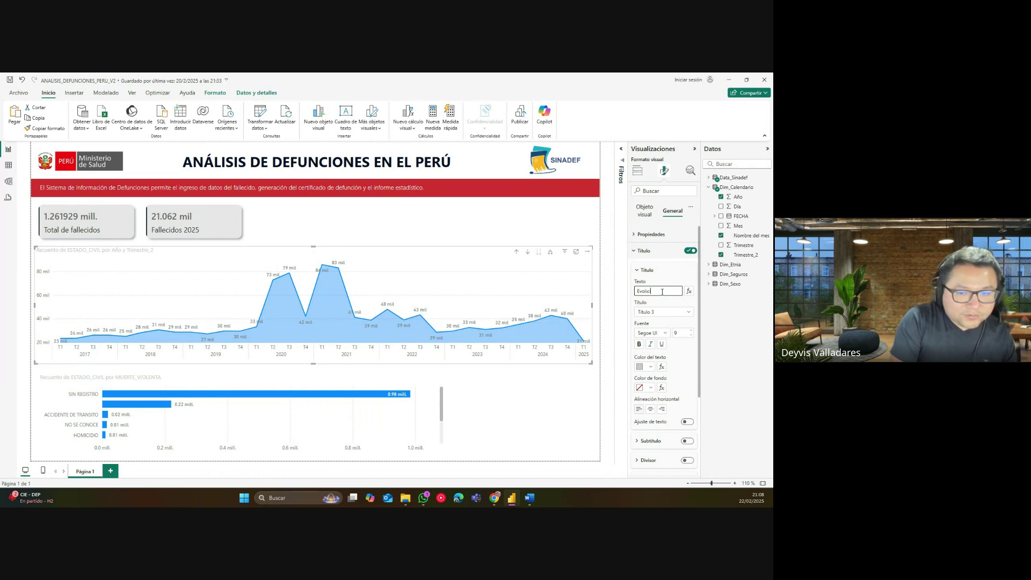
text(i)
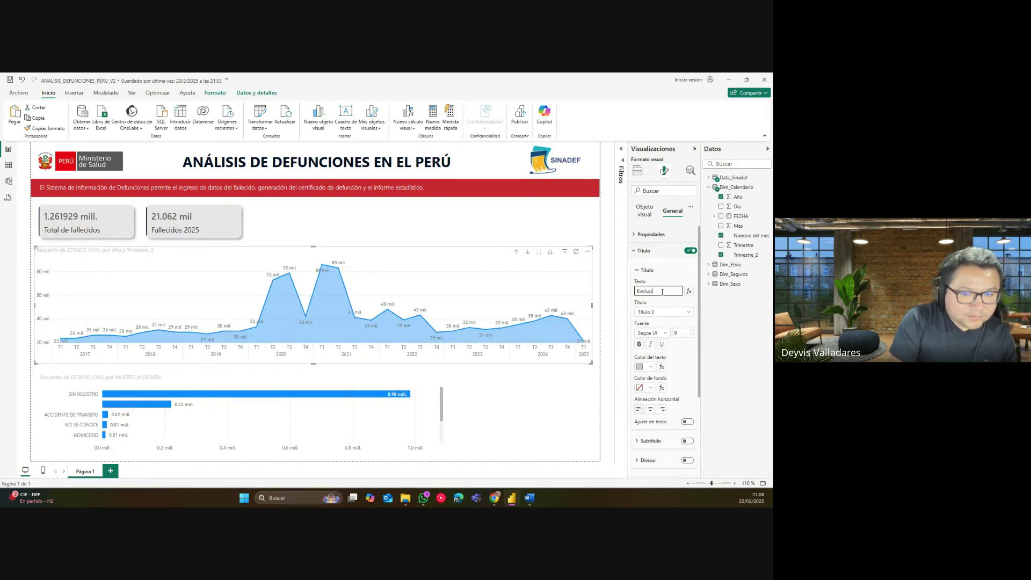
text(ón temporal de)
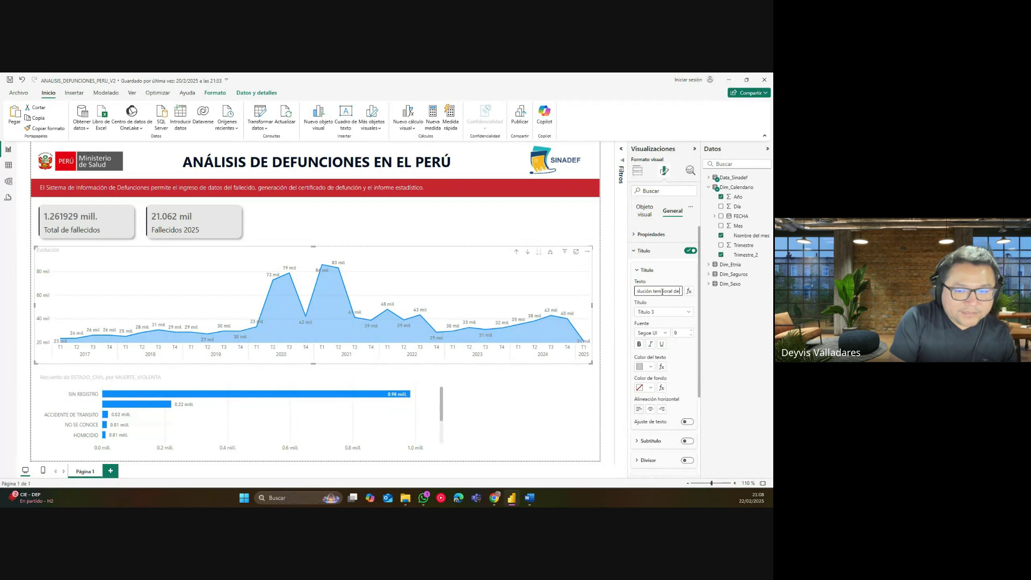
text( fallecidos)
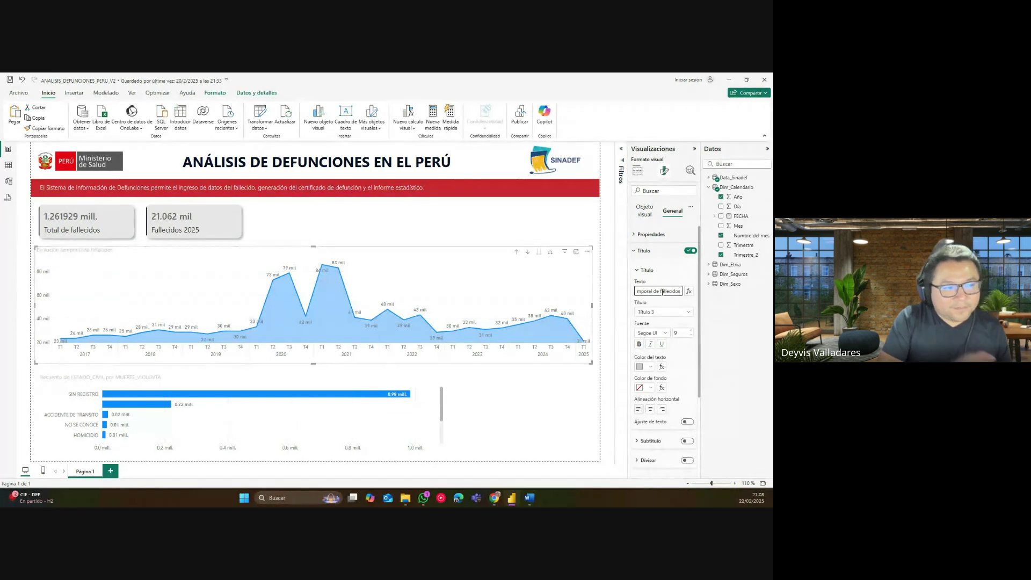
Give the area chart's title a dark grey background and white text.
click(650, 367)
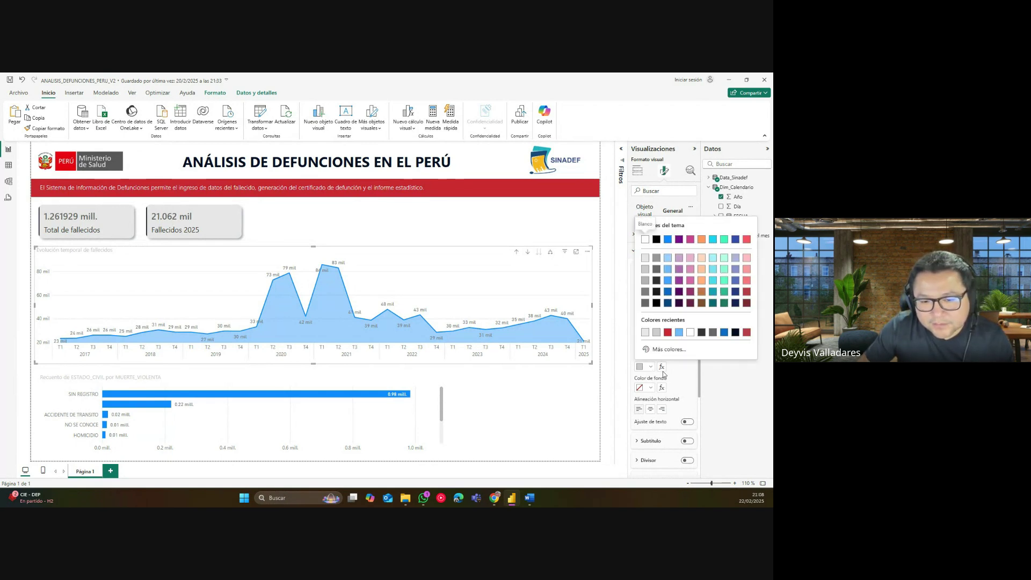
click(686, 386)
click(651, 389)
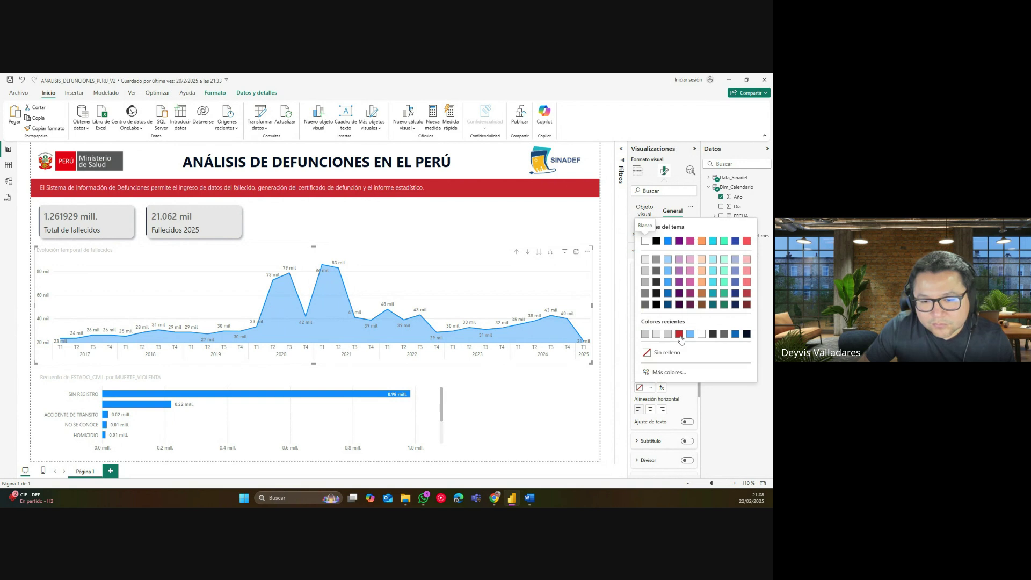
click(645, 306)
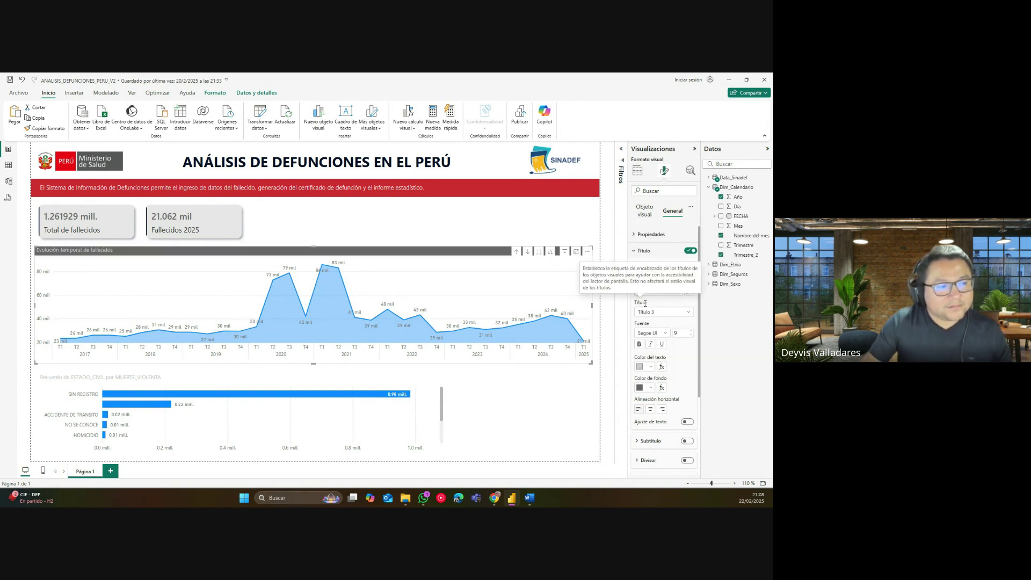
click(651, 368)
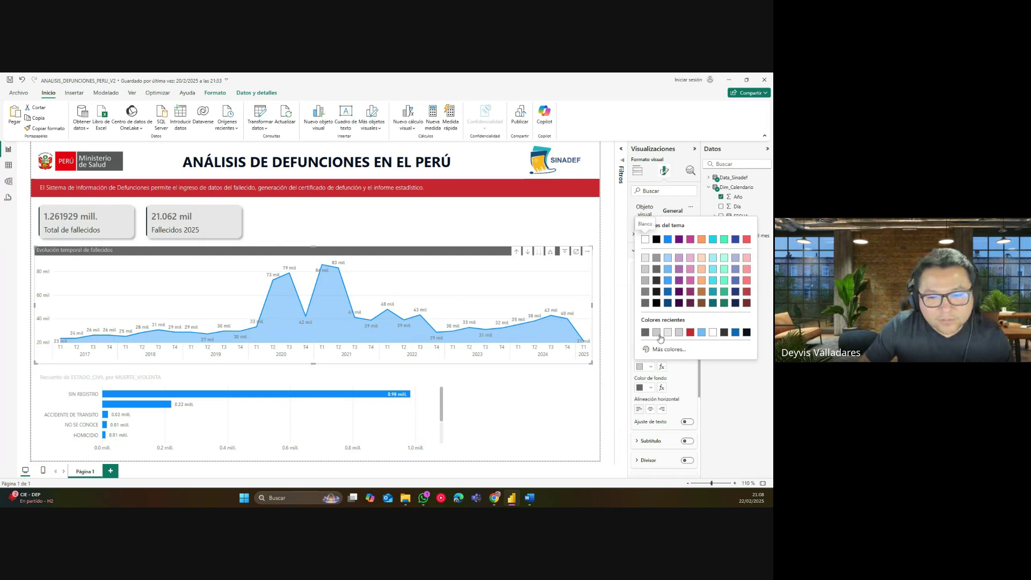
click(645, 240)
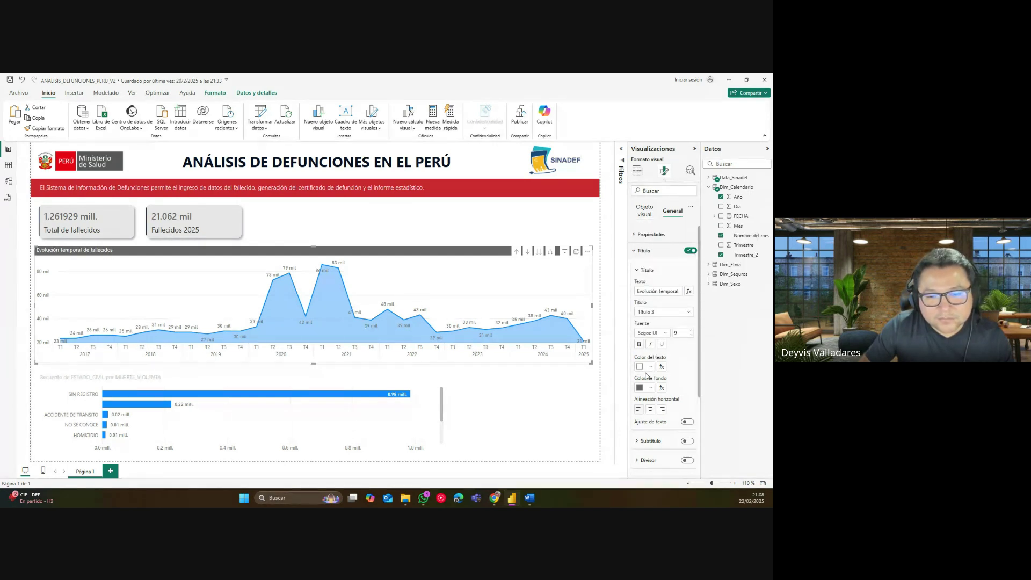
Centre the area chart's title and make it bold, keeping the Segoe UI font.
click(650, 409)
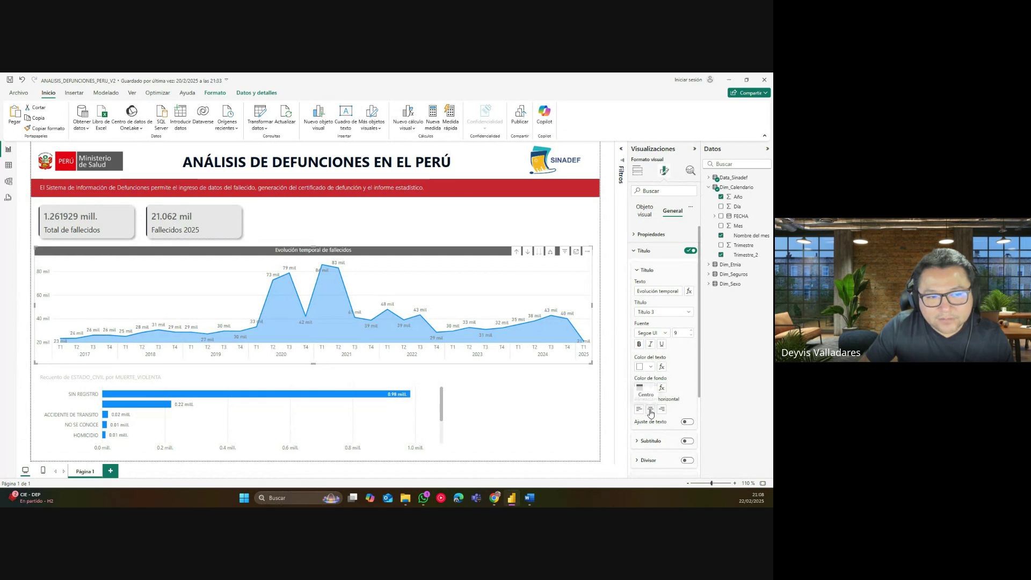
click(640, 346)
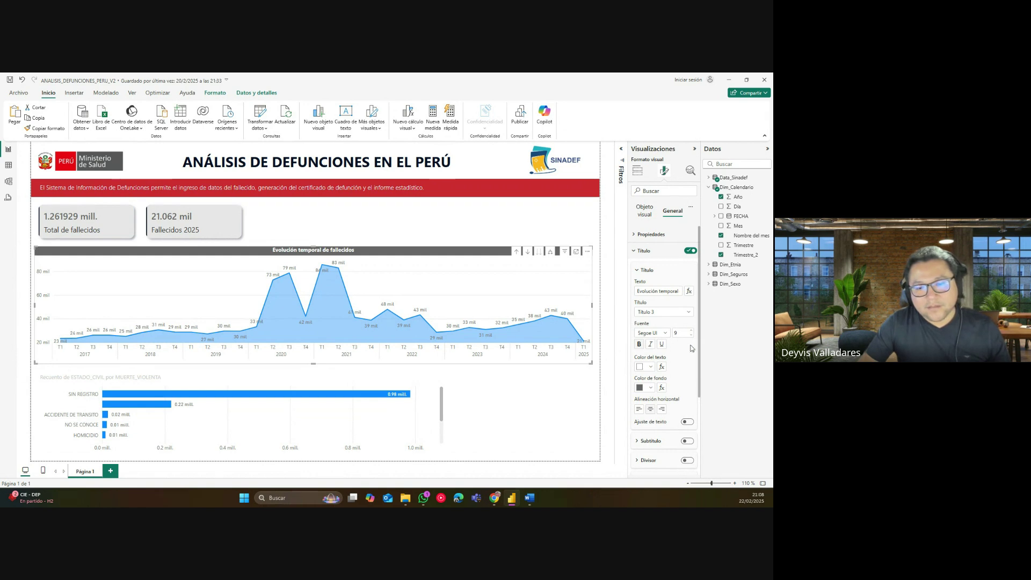
click(667, 334)
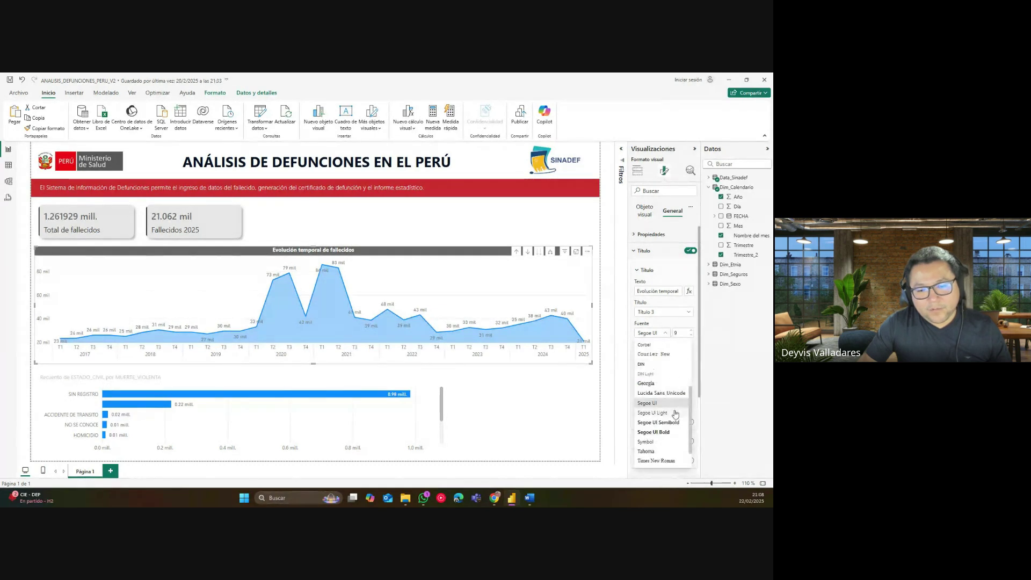
click(682, 329)
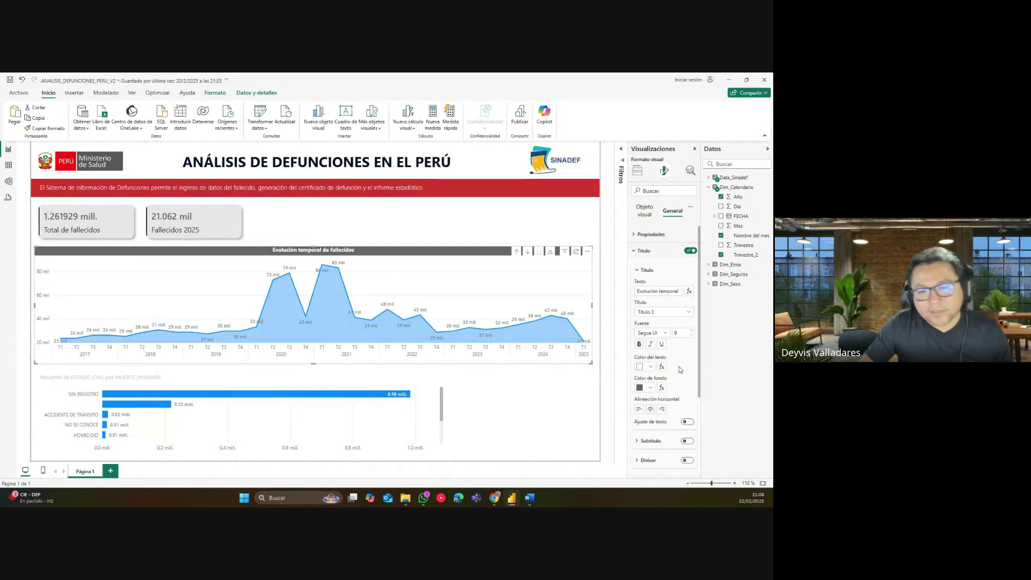
click(646, 252)
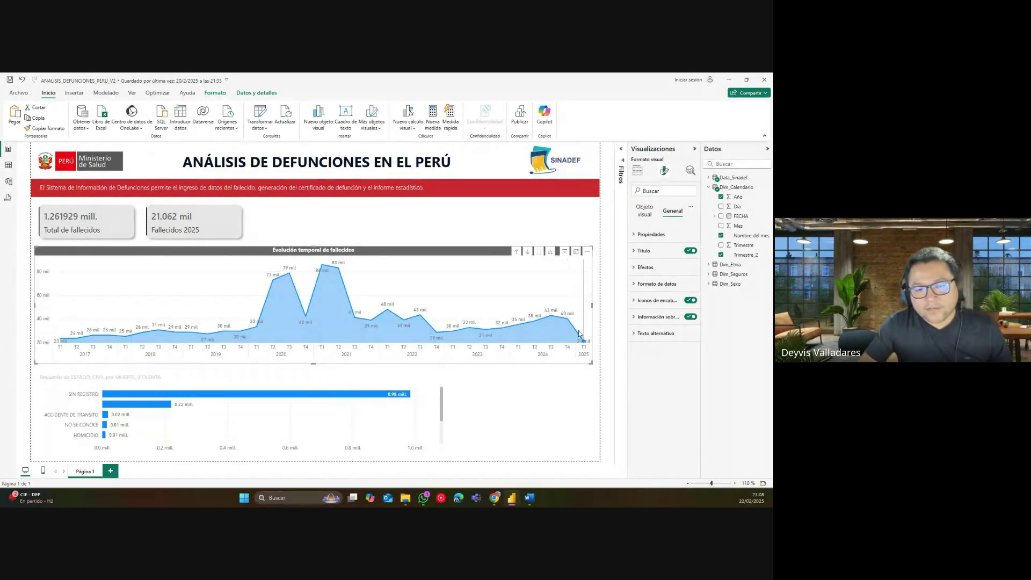
Review the area chart's visual and general formatting options, including the title's heading styles.
mouse_move(580, 334)
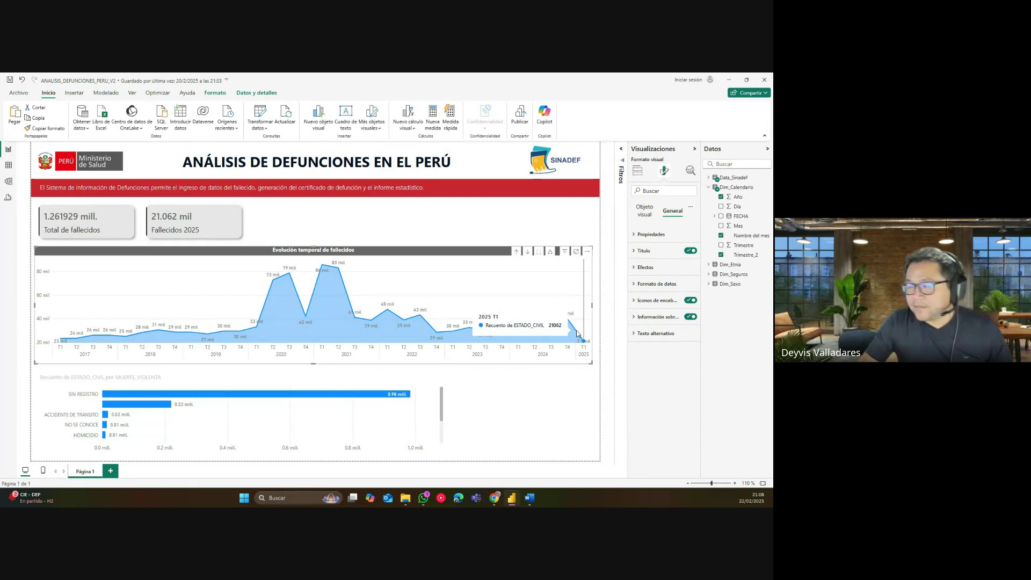
click(637, 171)
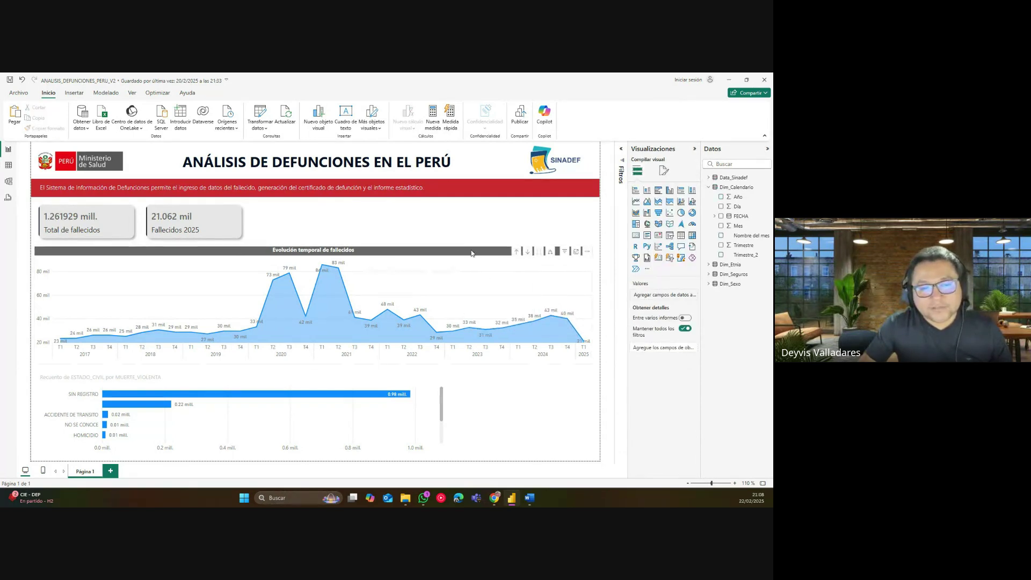
click(665, 172)
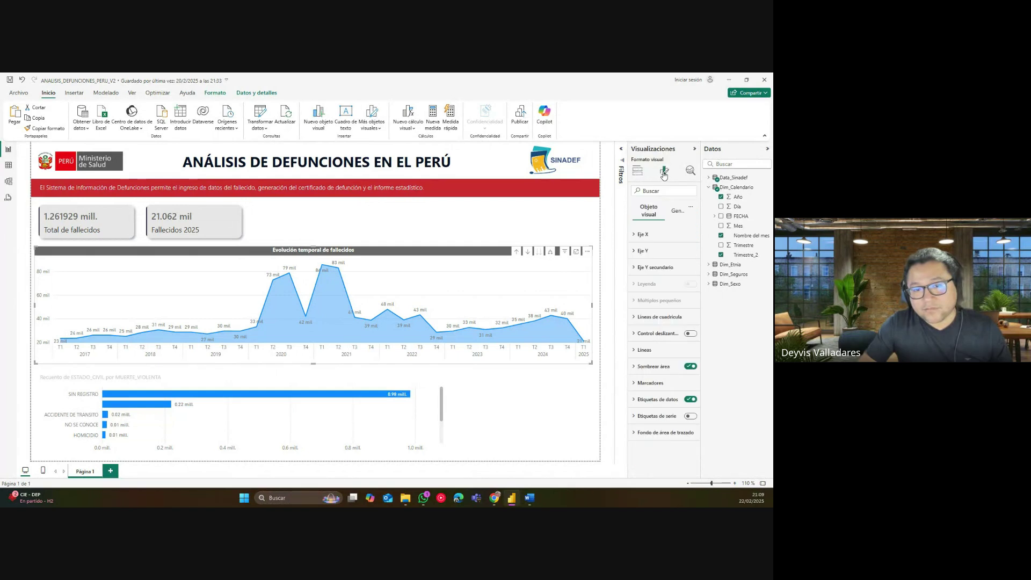
click(678, 213)
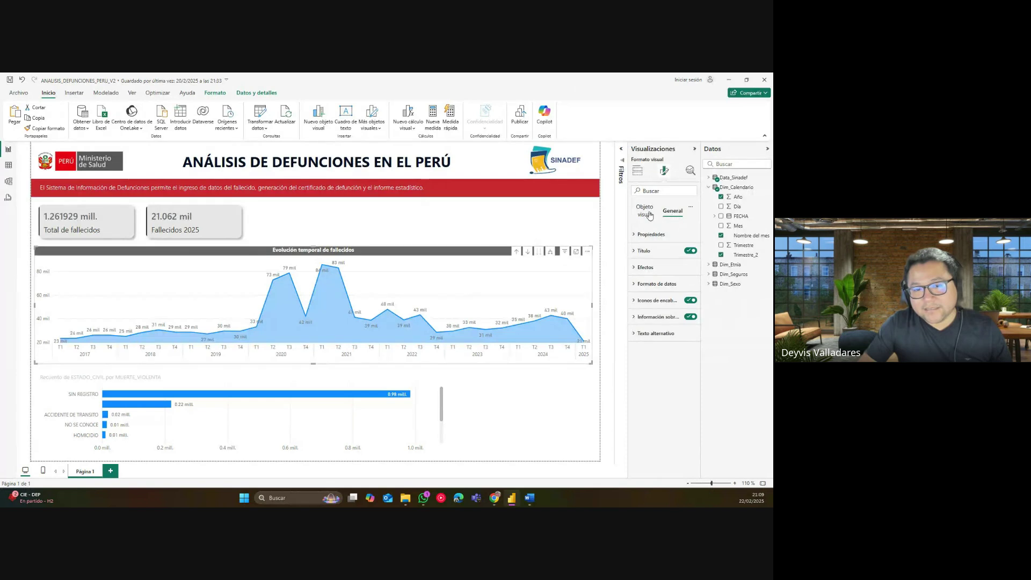
click(650, 216)
click(675, 213)
click(647, 251)
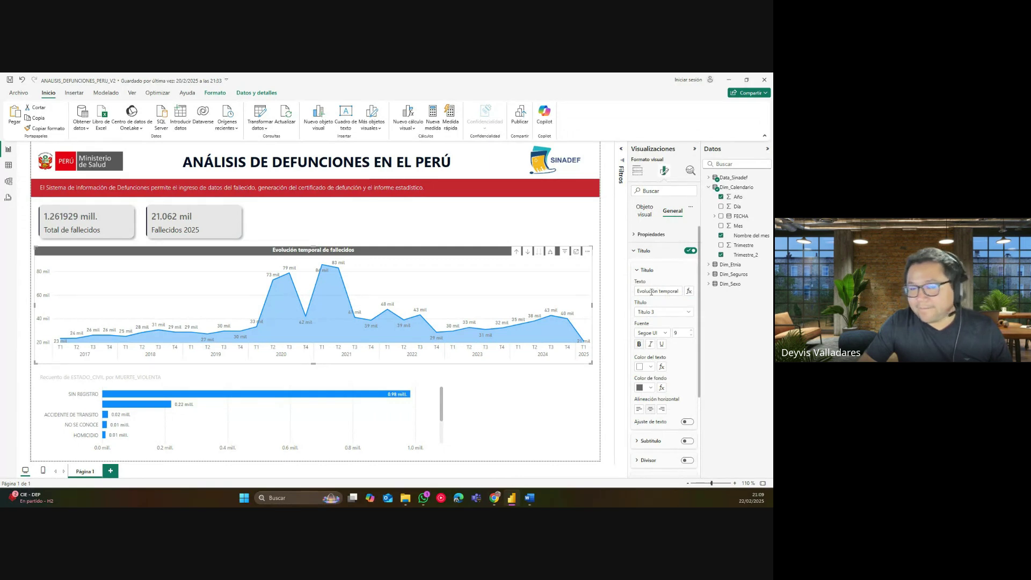
click(646, 210)
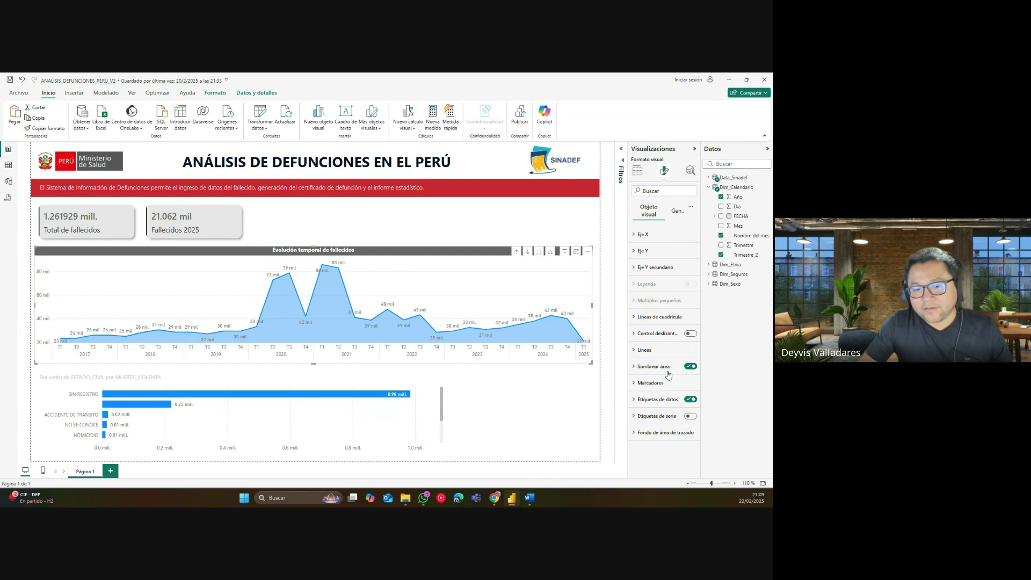
click(676, 213)
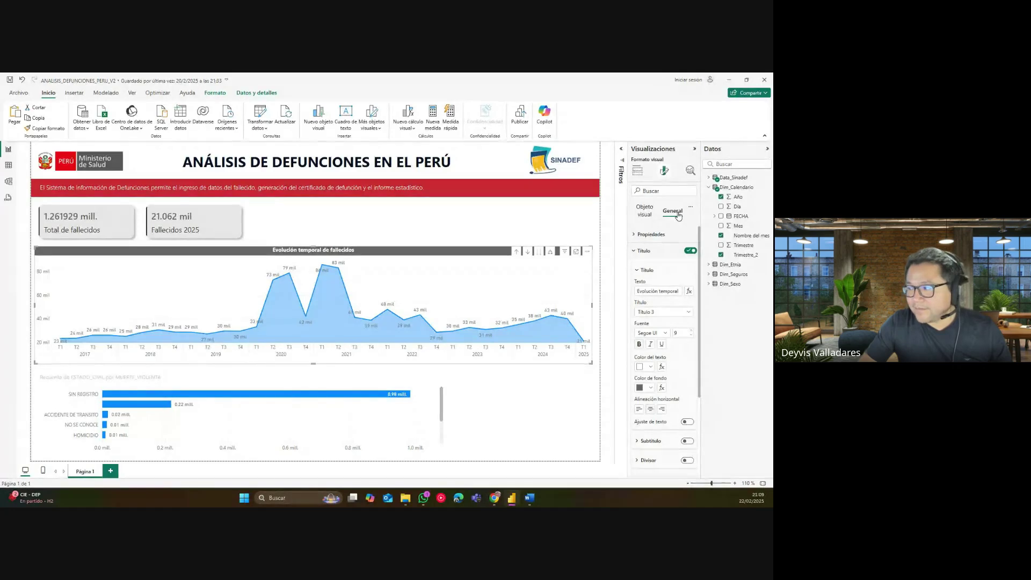
click(648, 273)
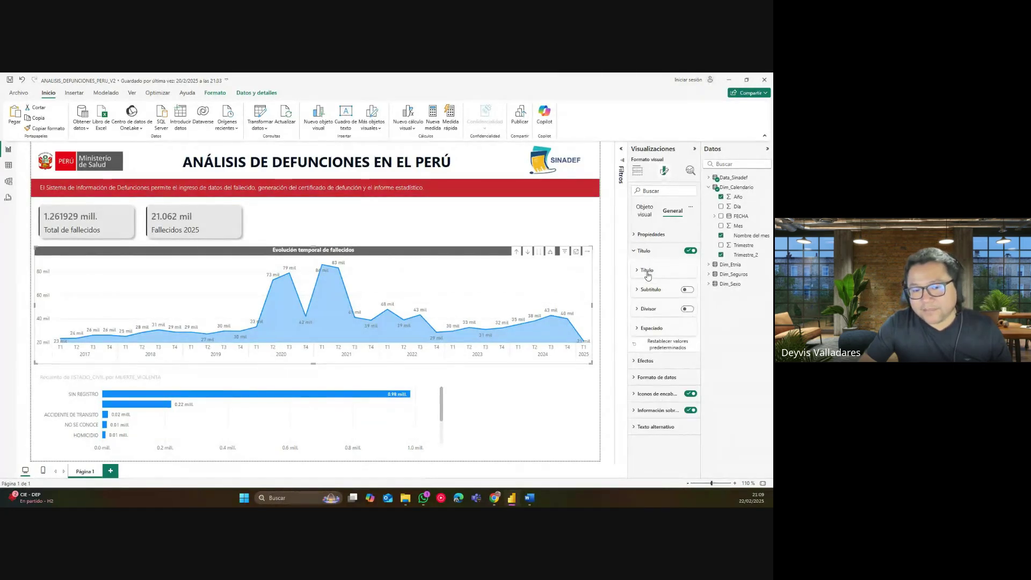
click(647, 273)
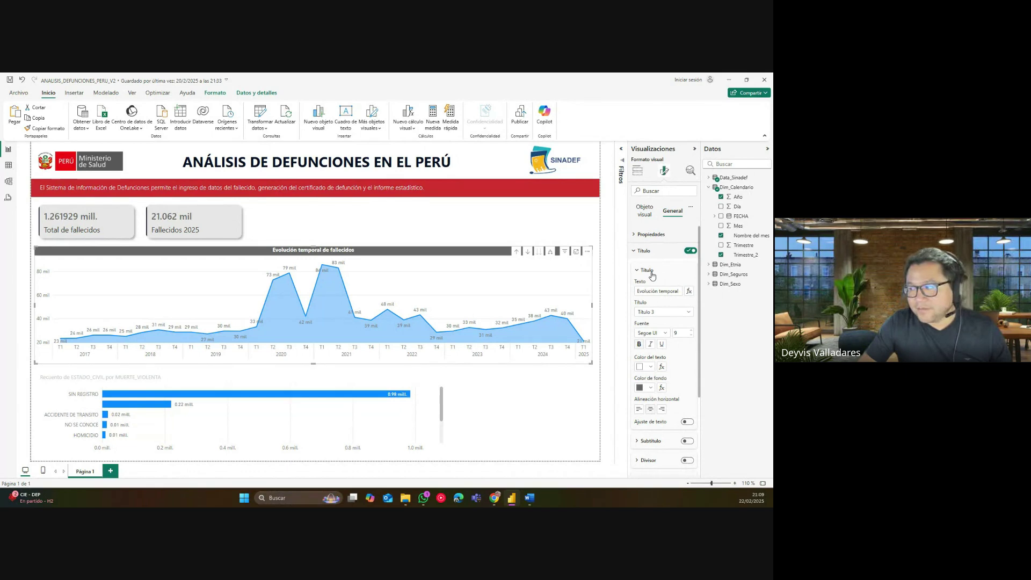
click(655, 313)
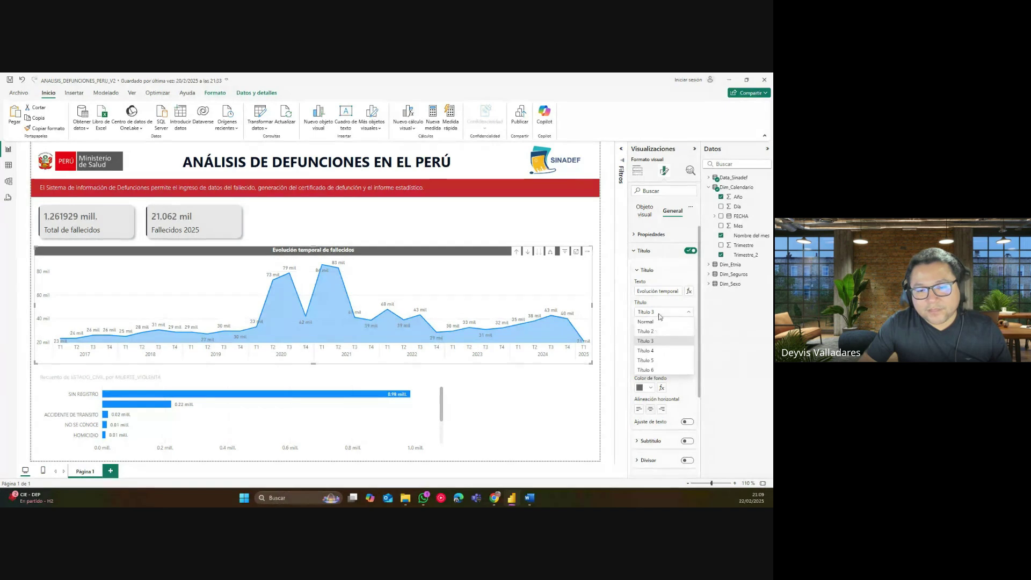
click(663, 327)
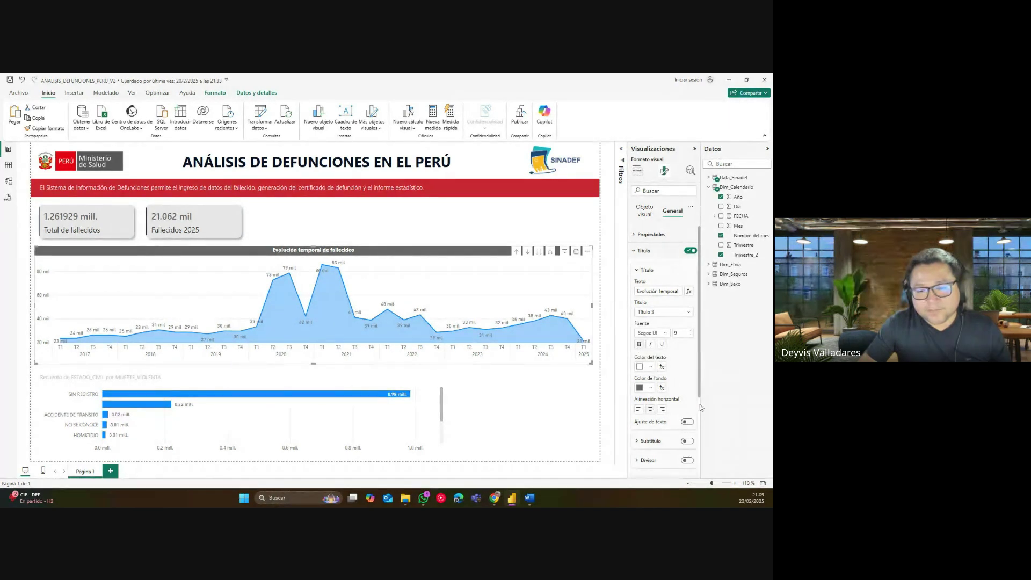
click(648, 270)
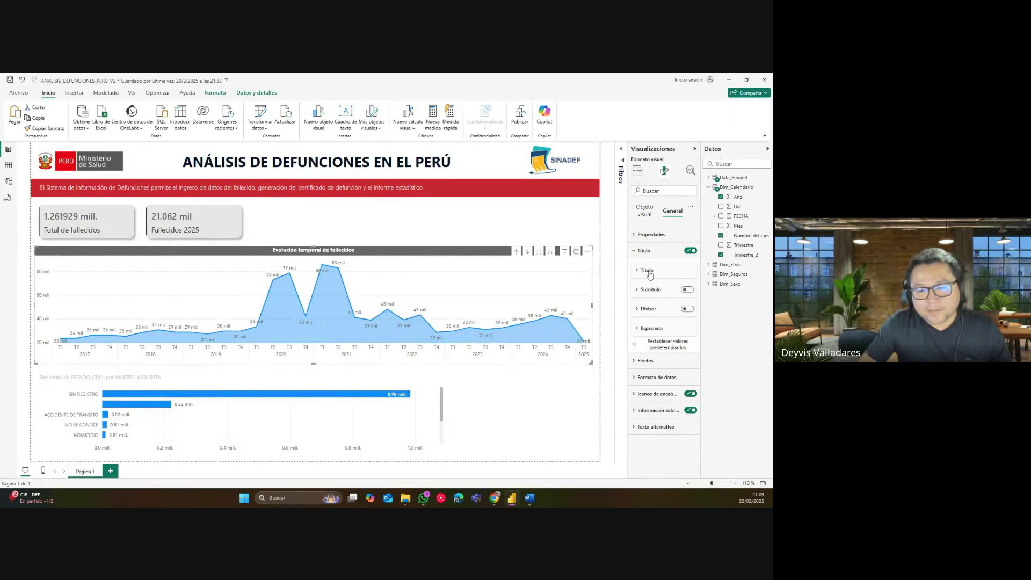
Try the divider option for the area chart's title, turn it back off, and check the effects settings.
click(688, 309)
click(687, 310)
click(642, 252)
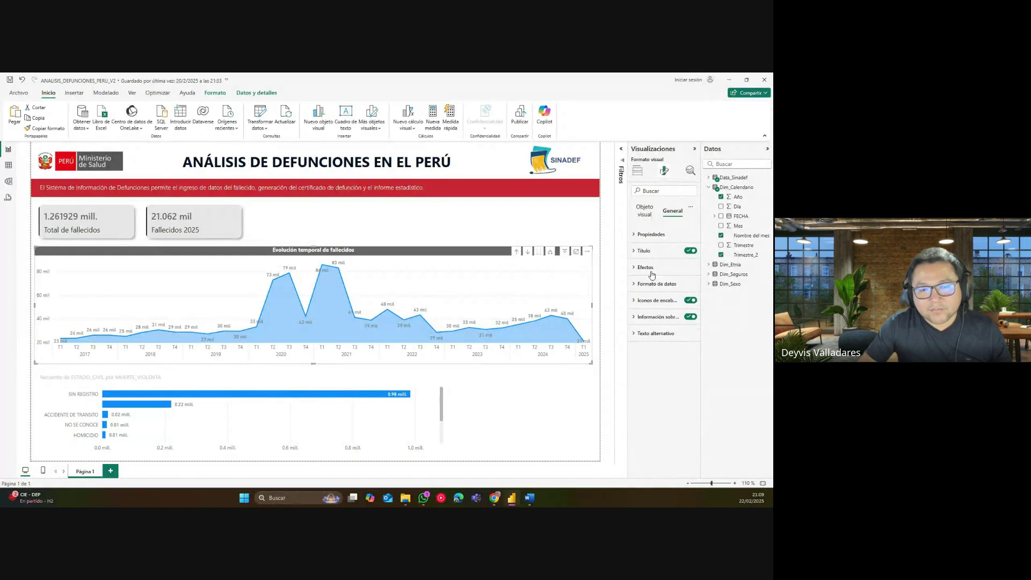
click(647, 269)
click(646, 268)
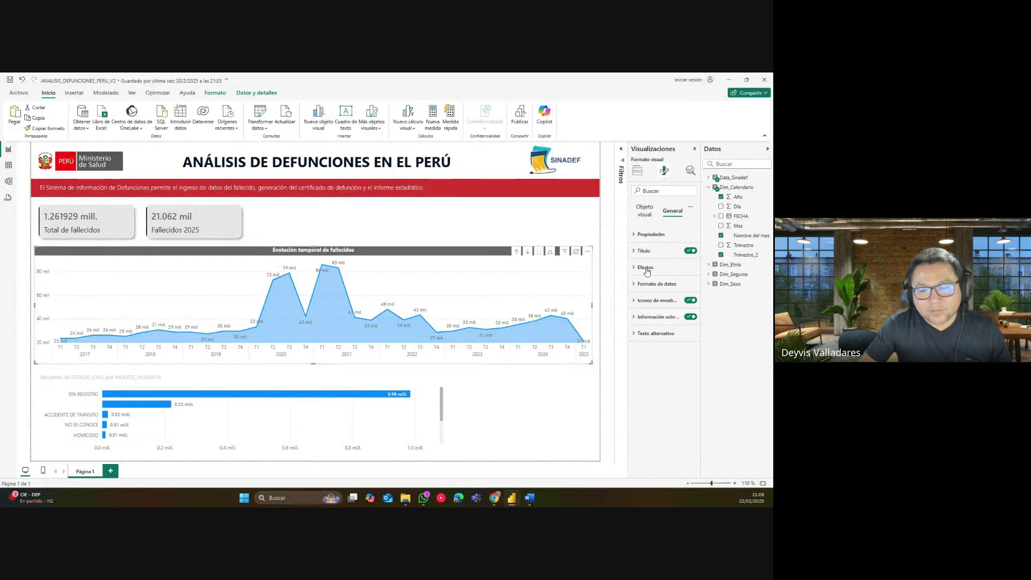
Set the area chart's line colour to the second-lightest red theme shade for all series.
click(652, 212)
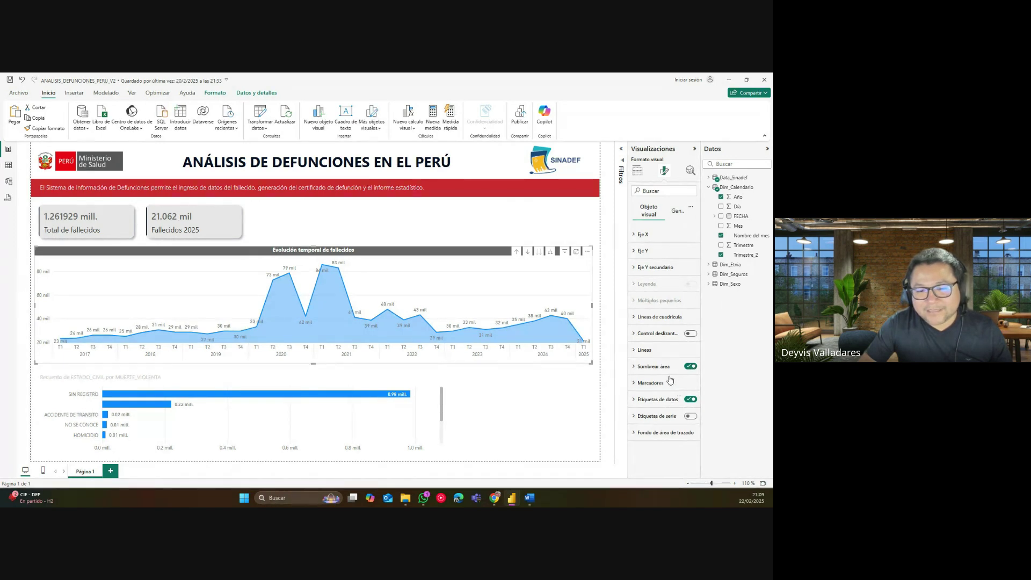
click(658, 351)
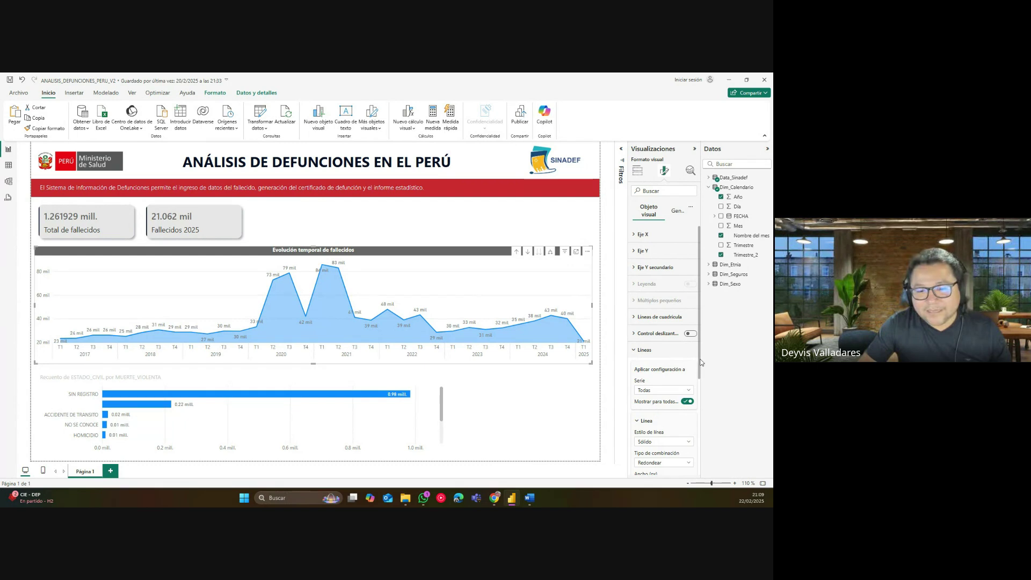
scroll(698, 378, down, 1)
scroll(697, 378, down, 4)
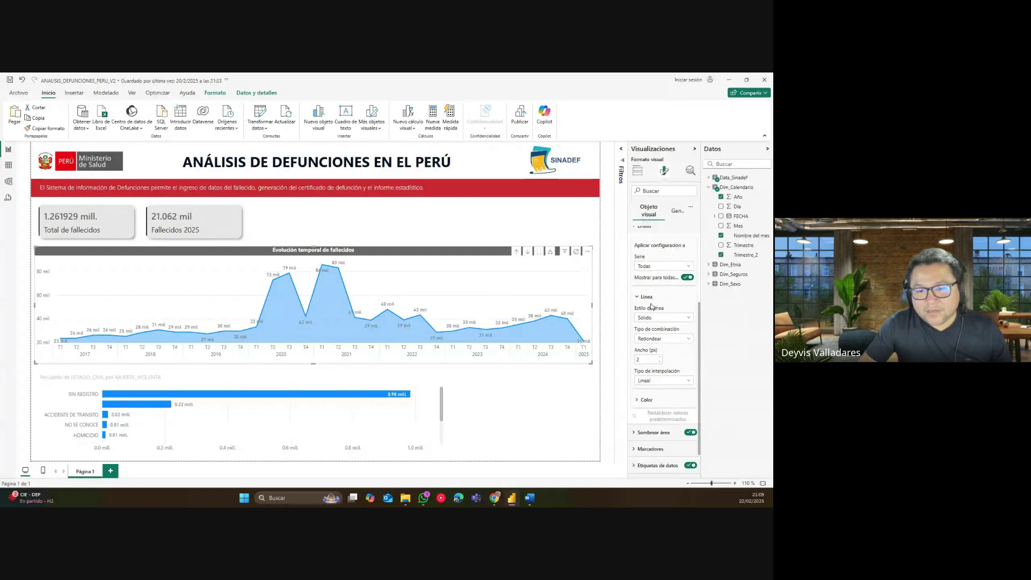
scroll(699, 319, down, 1)
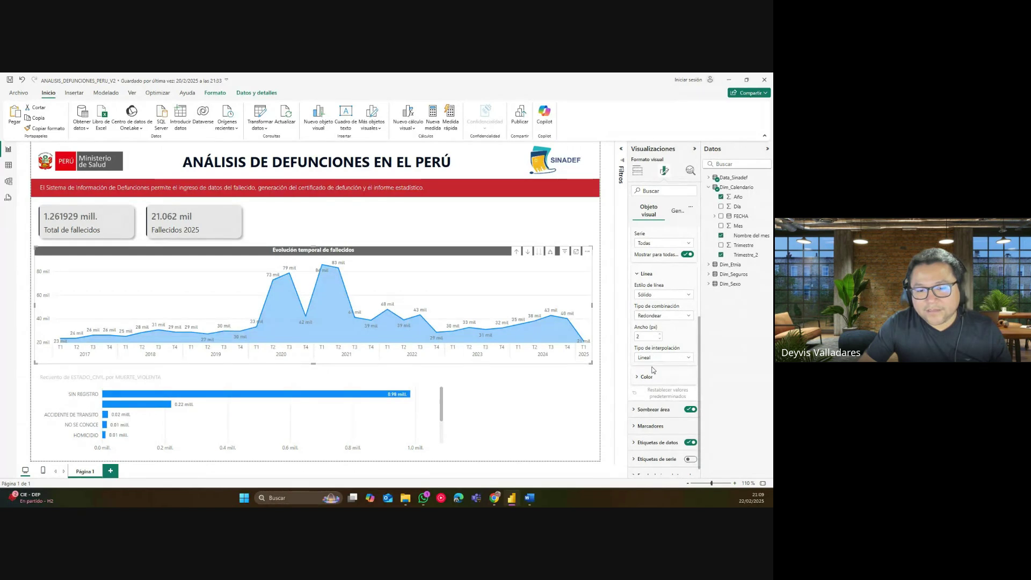
click(647, 377)
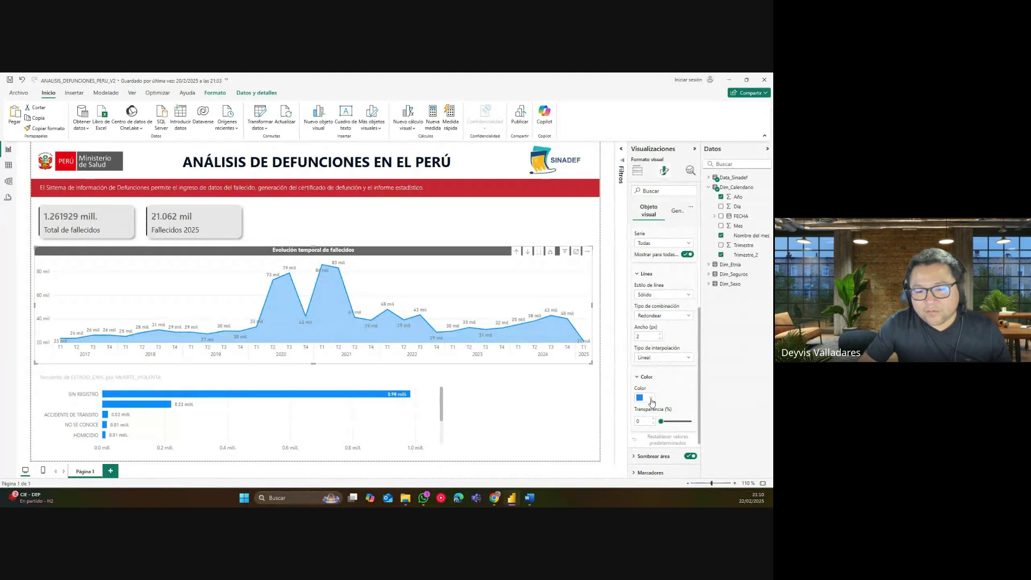
click(651, 399)
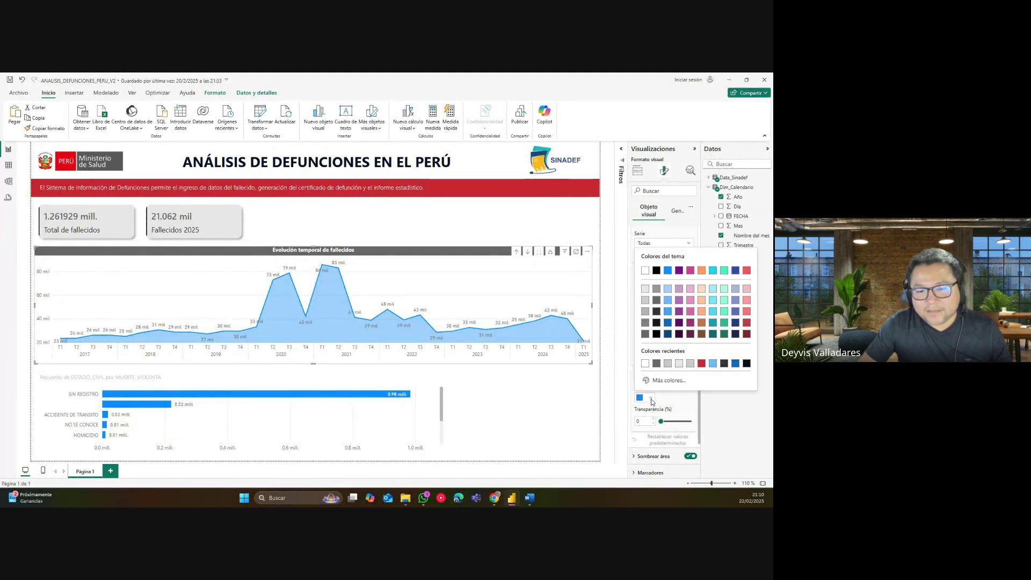
click(747, 301)
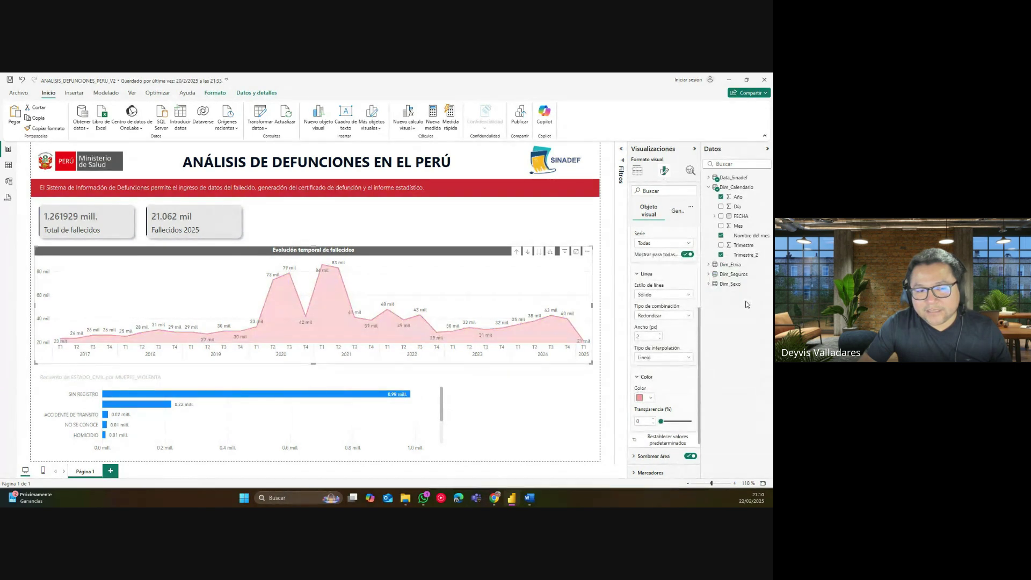
Try the palest red theme shade for the area chart's line and restore the slightly darker light red.
click(651, 398)
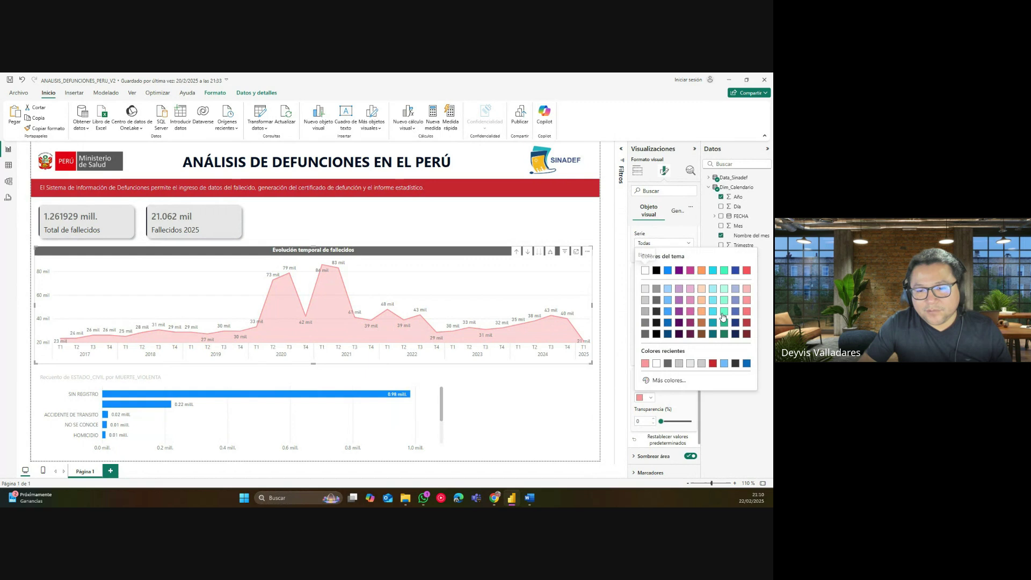
click(746, 290)
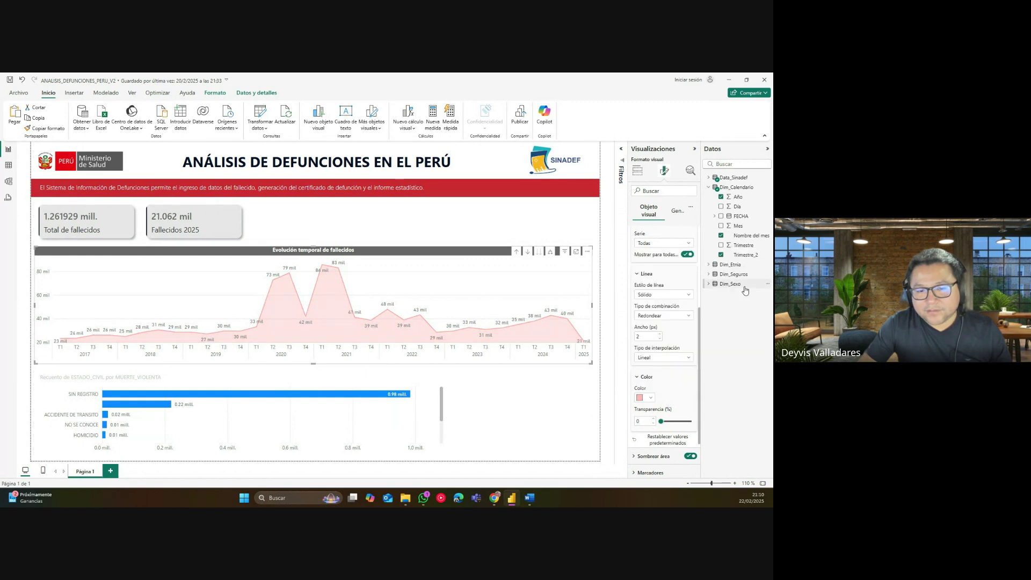
click(651, 398)
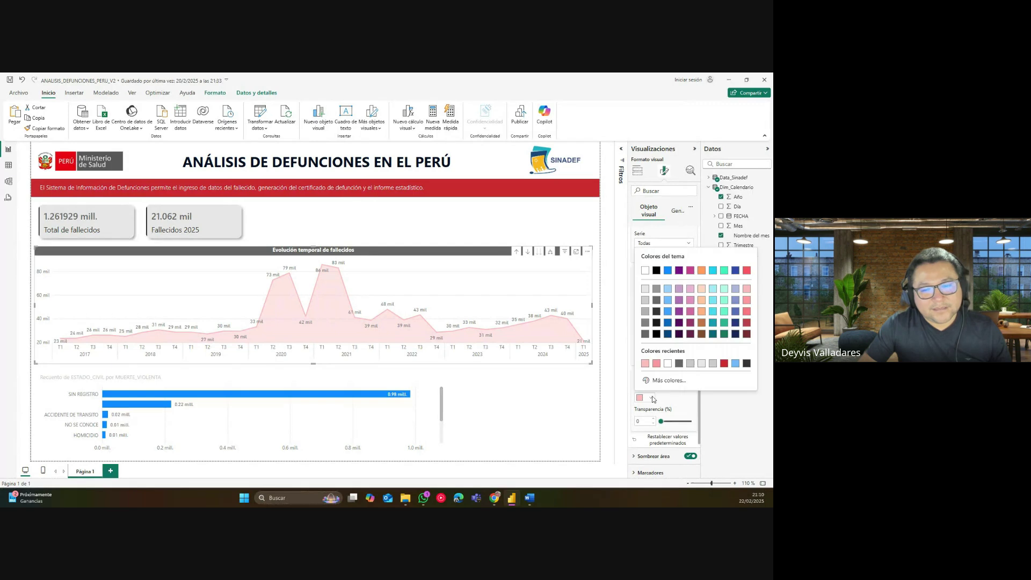
click(746, 301)
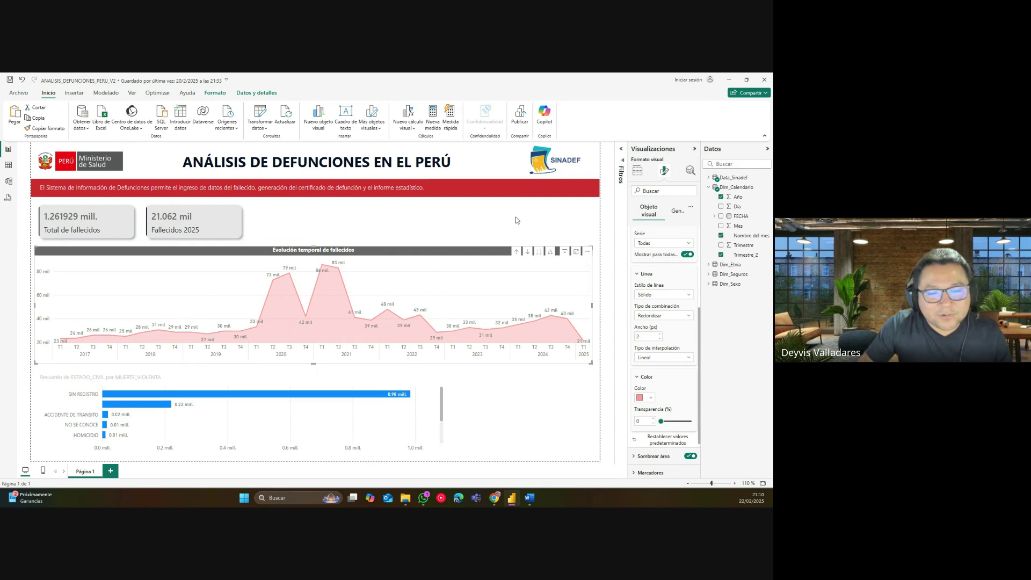
Try the Suave and Paso interpolation types on the area chart's line and view the step position options.
click(656, 358)
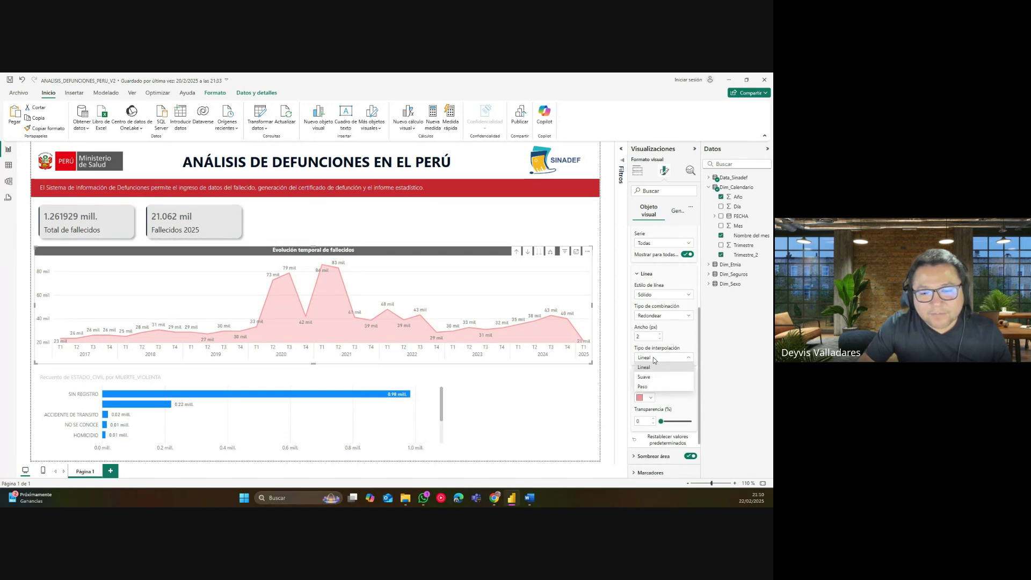
click(652, 357)
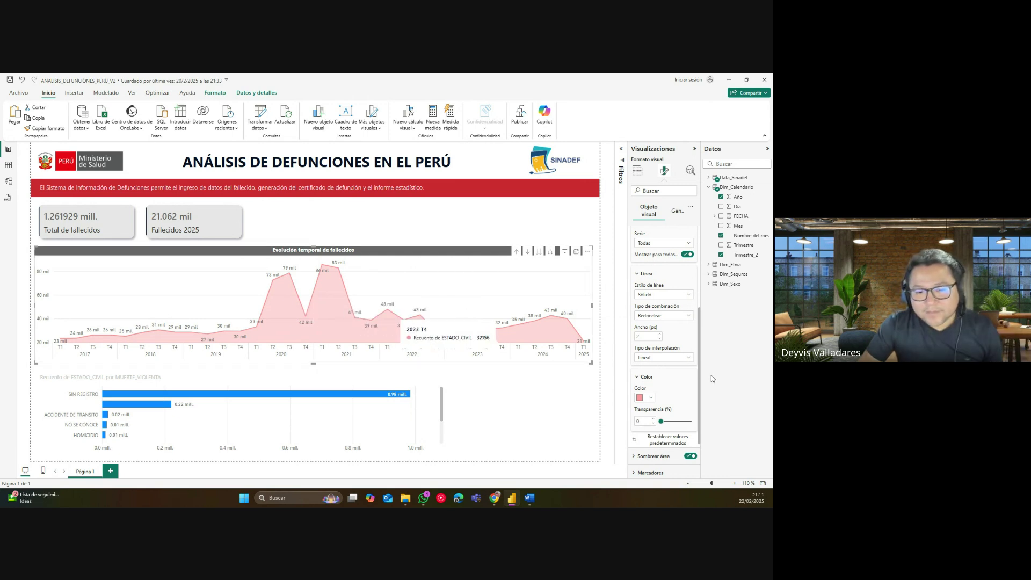
click(666, 360)
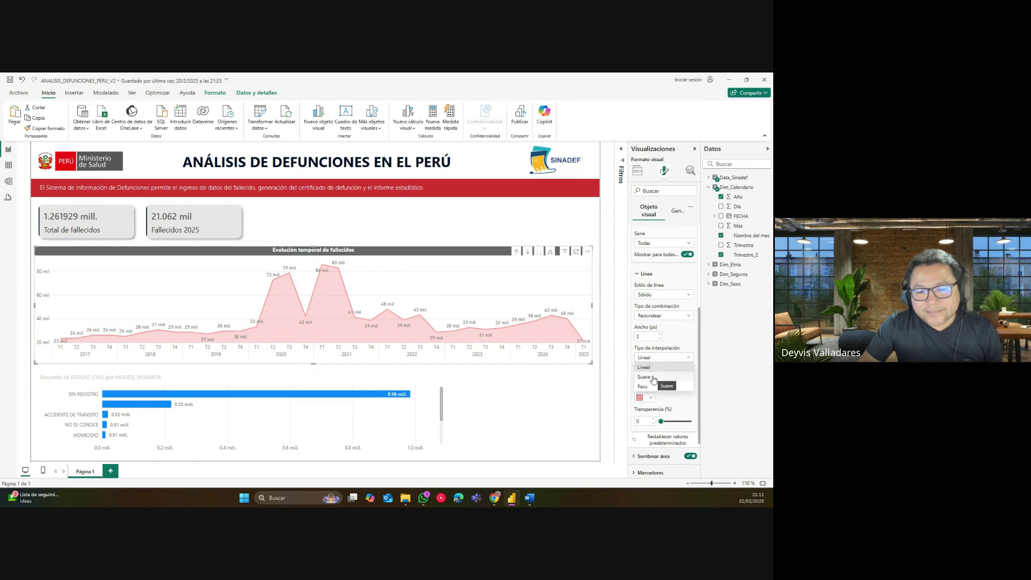
click(654, 378)
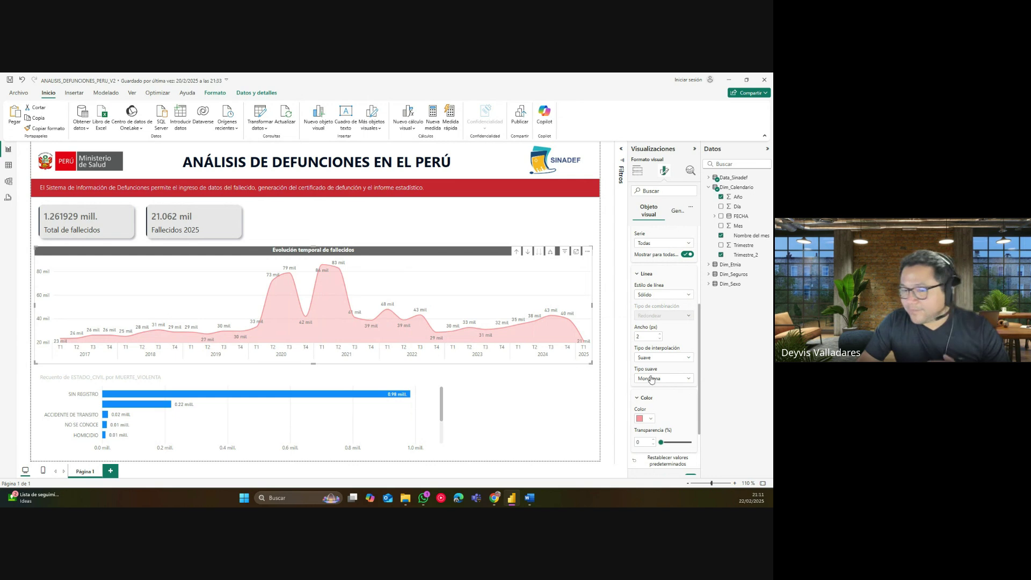
click(644, 358)
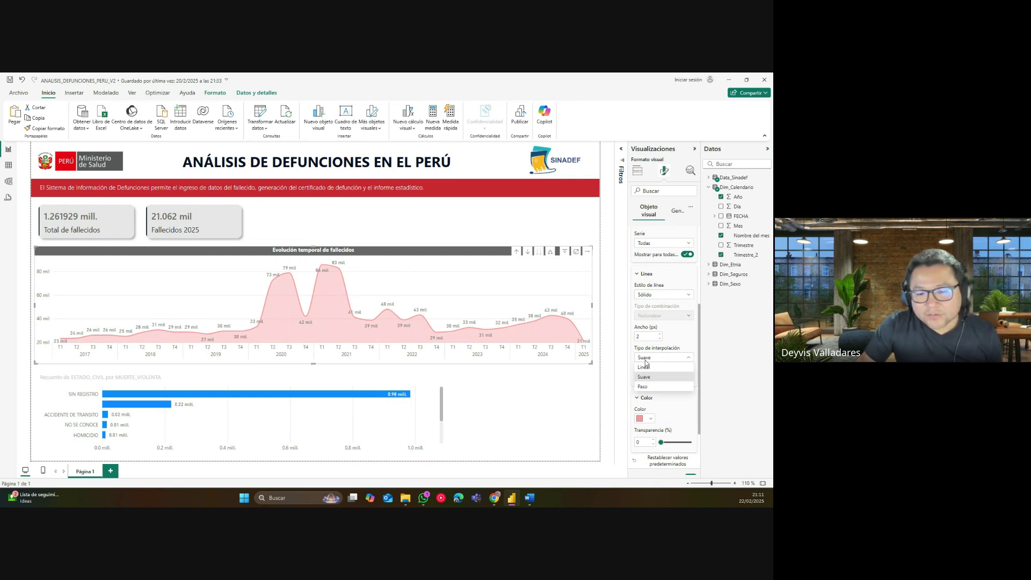
click(644, 387)
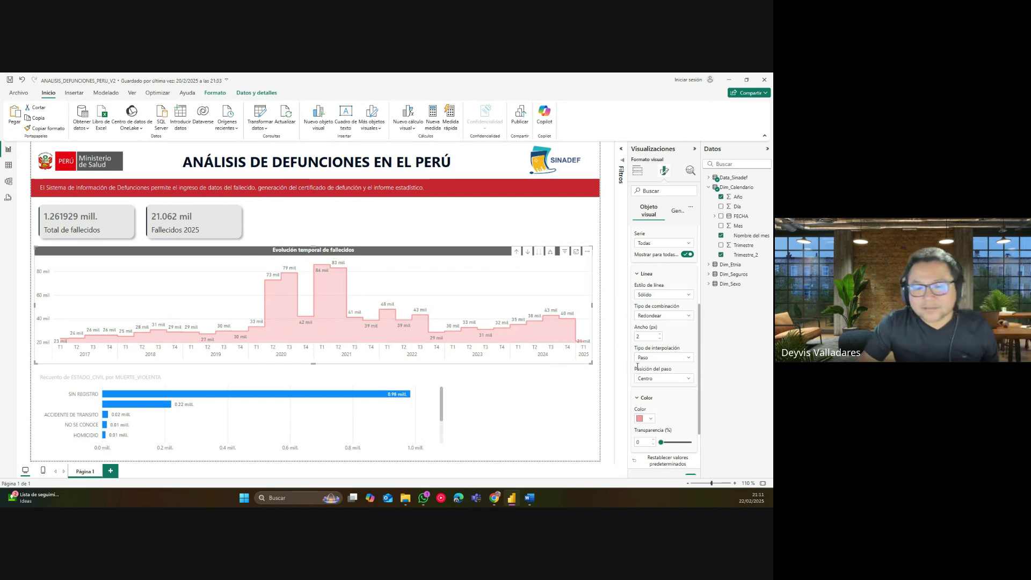
click(662, 381)
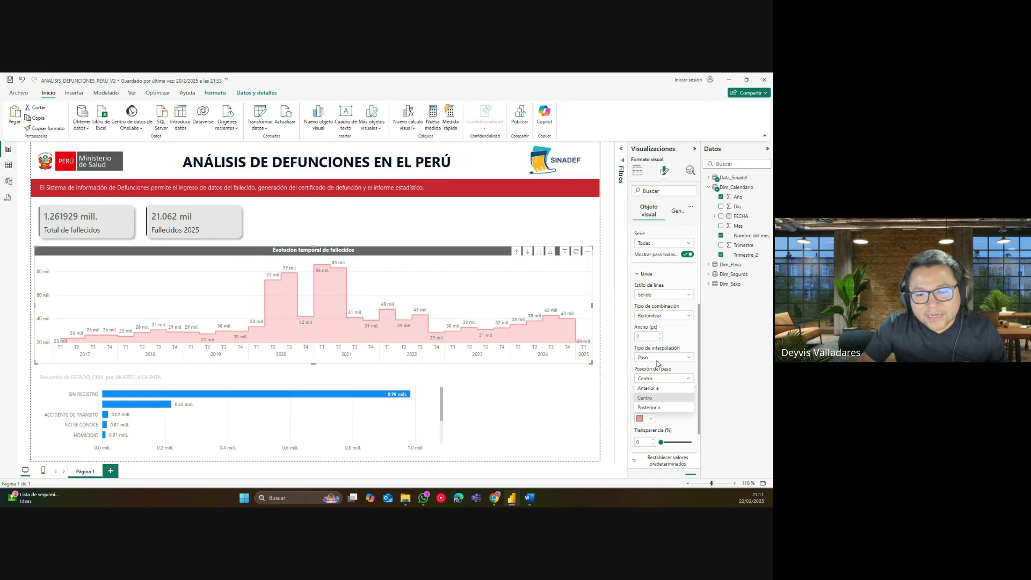
Set the area chart line's interpolation type to Suave with the Cardinal smooth type.
click(659, 364)
click(659, 363)
click(651, 386)
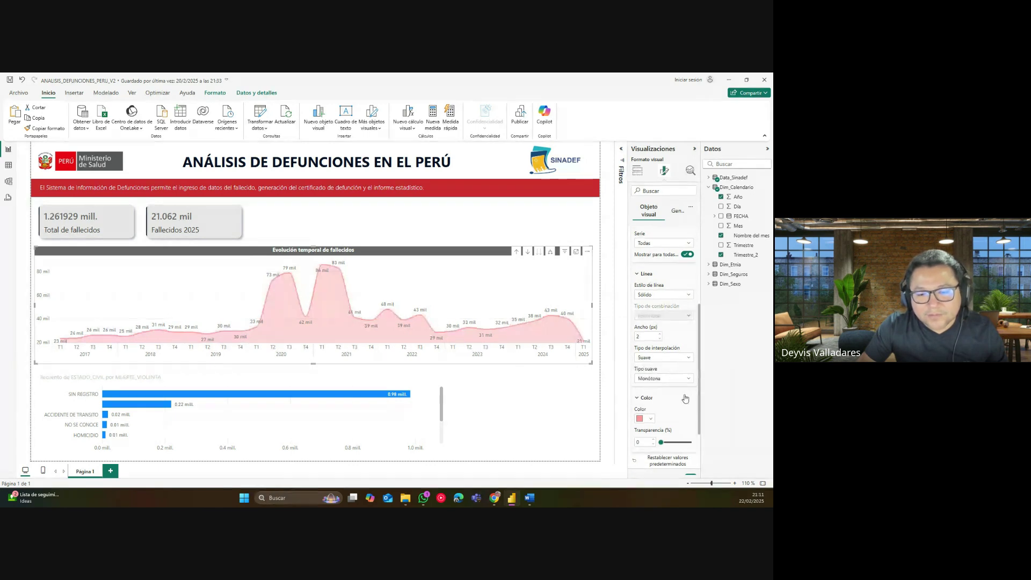
click(655, 379)
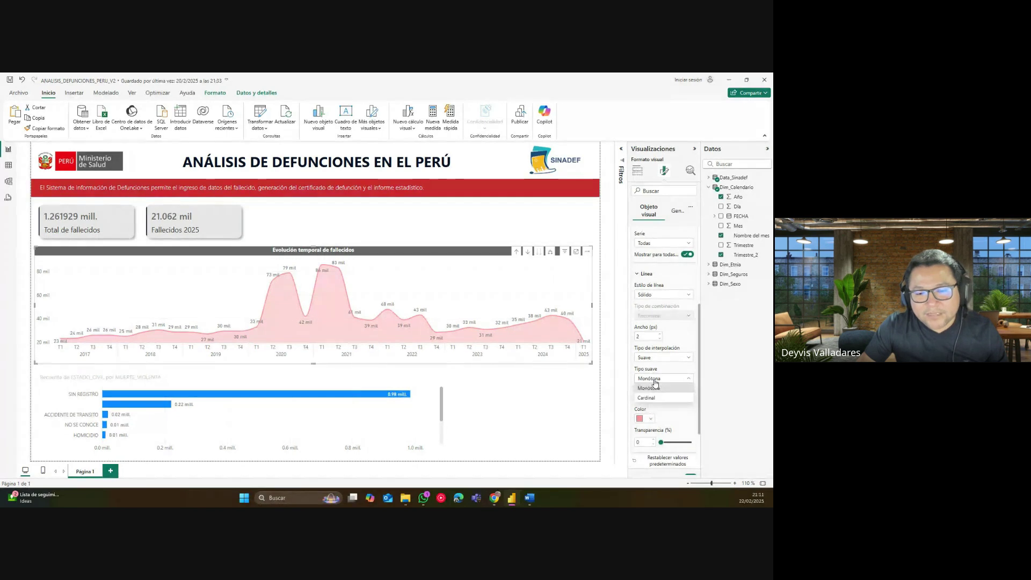
click(653, 397)
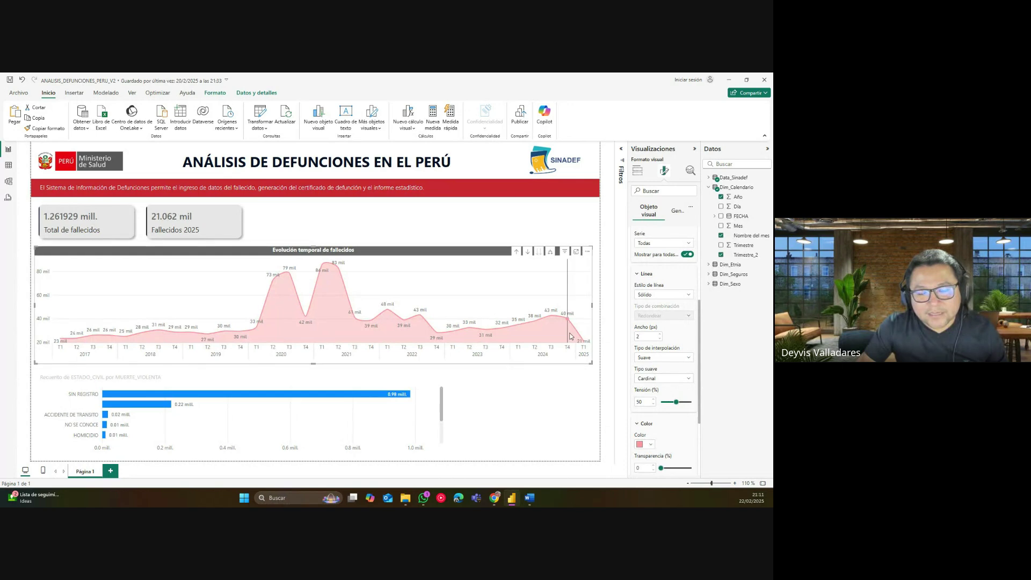
Compare the Monótona and Cardinal smooth types on the area chart's line and keep Monótona.
click(660, 379)
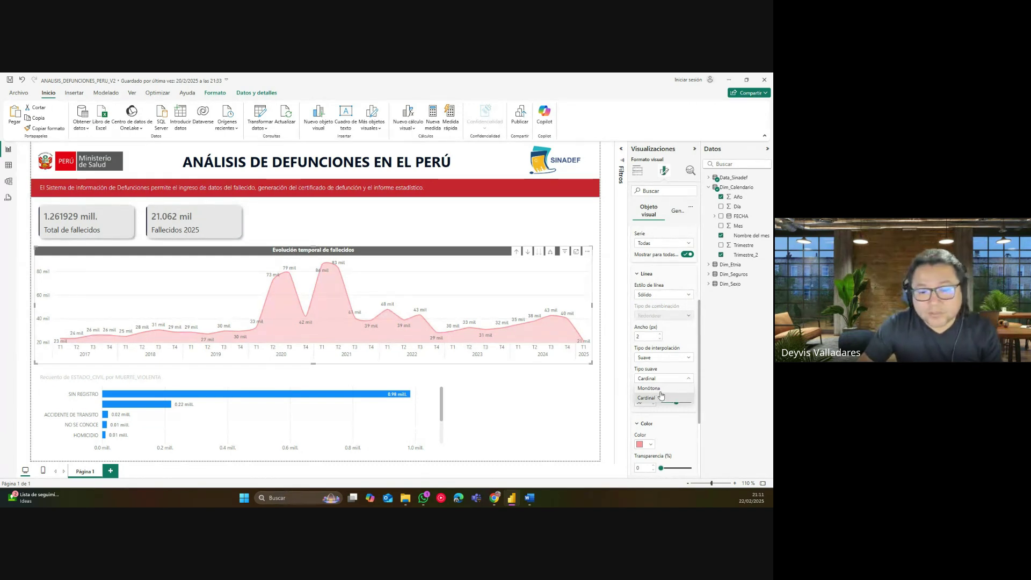
click(658, 388)
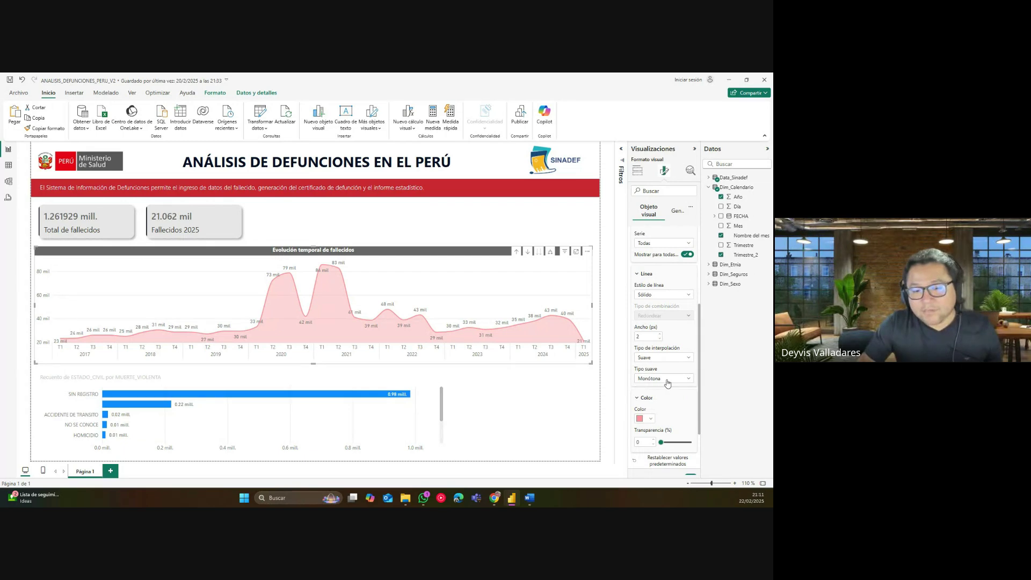
click(665, 380)
click(655, 398)
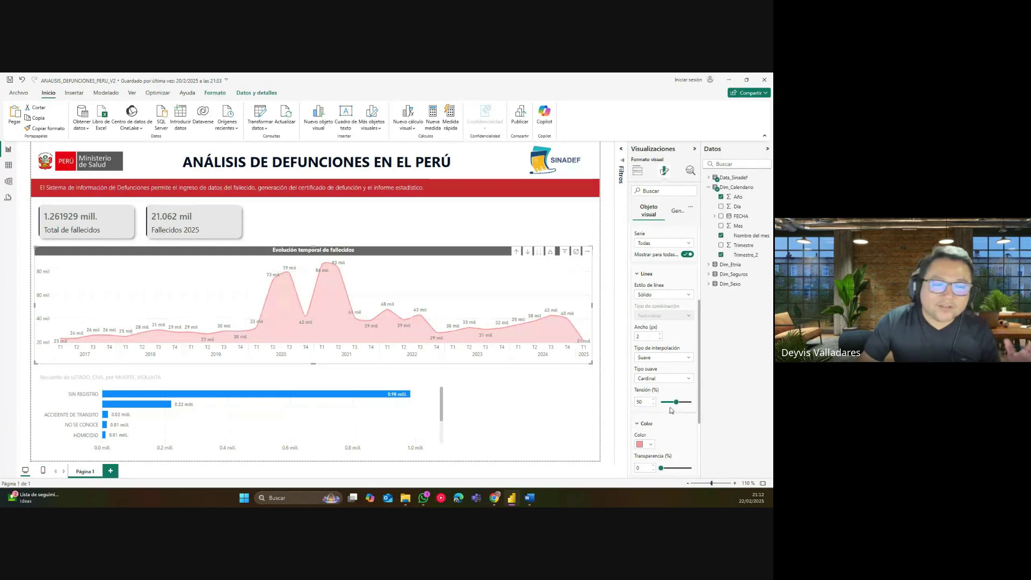
click(664, 378)
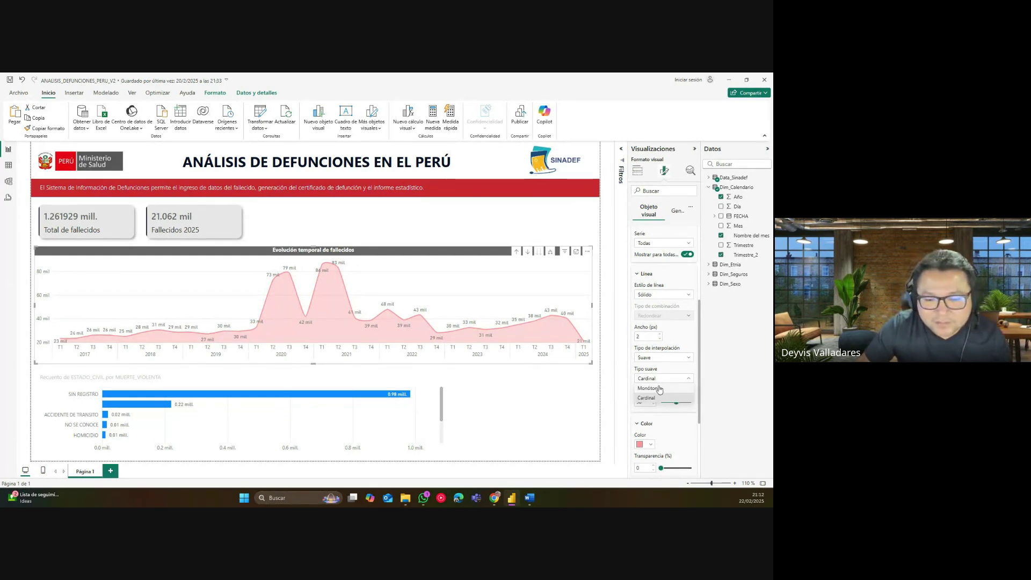
click(659, 389)
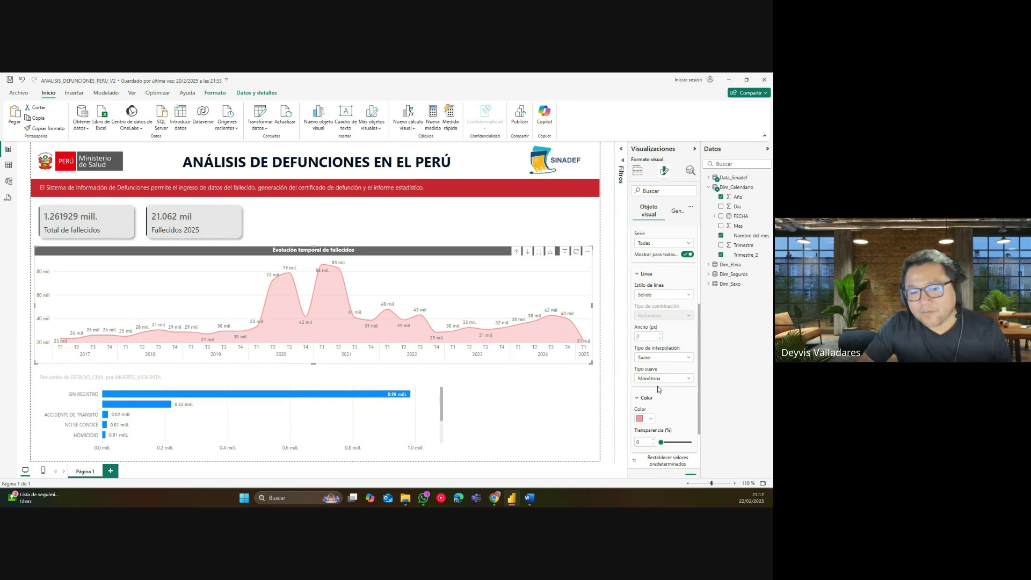
Try the Guiones, Puntos and Personalizado styles on the area chart's line and restore the Sólido style.
click(659, 340)
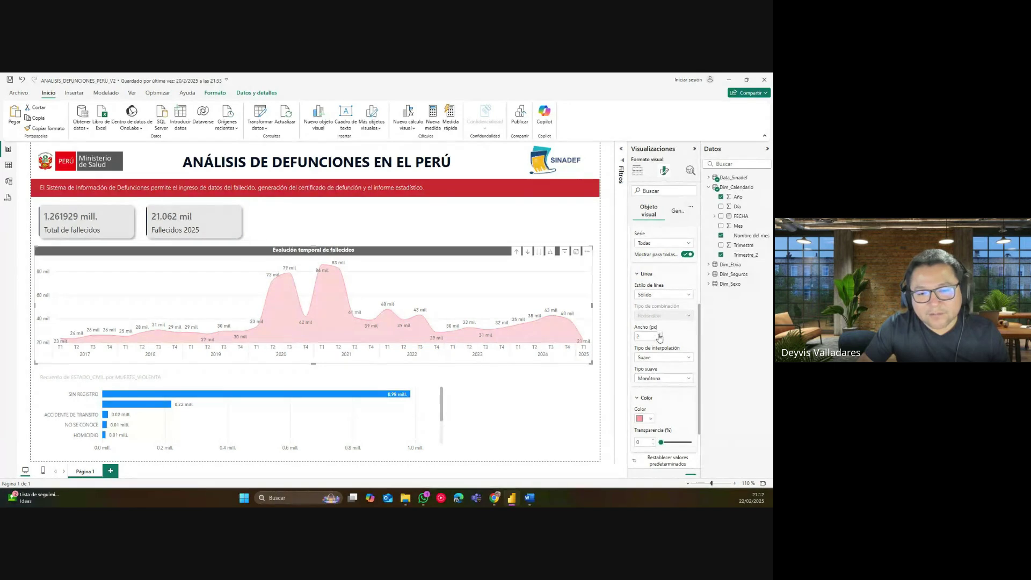
click(660, 333)
click(654, 295)
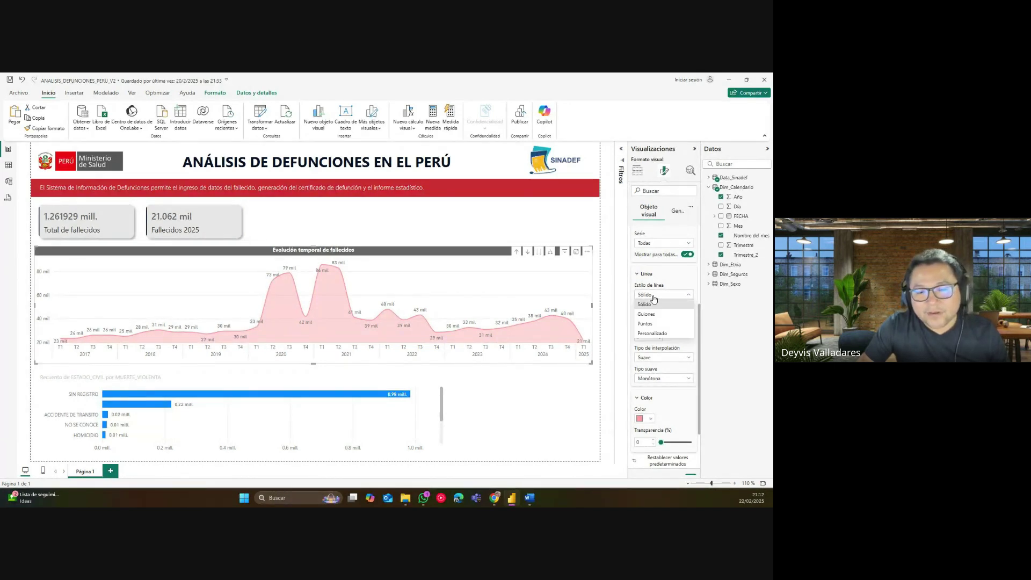
click(648, 314)
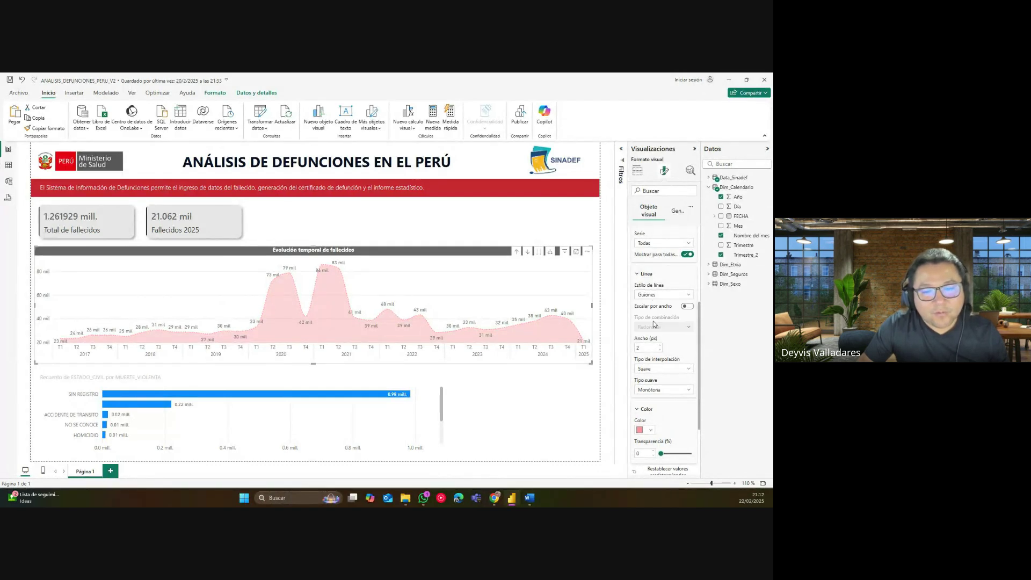
click(651, 295)
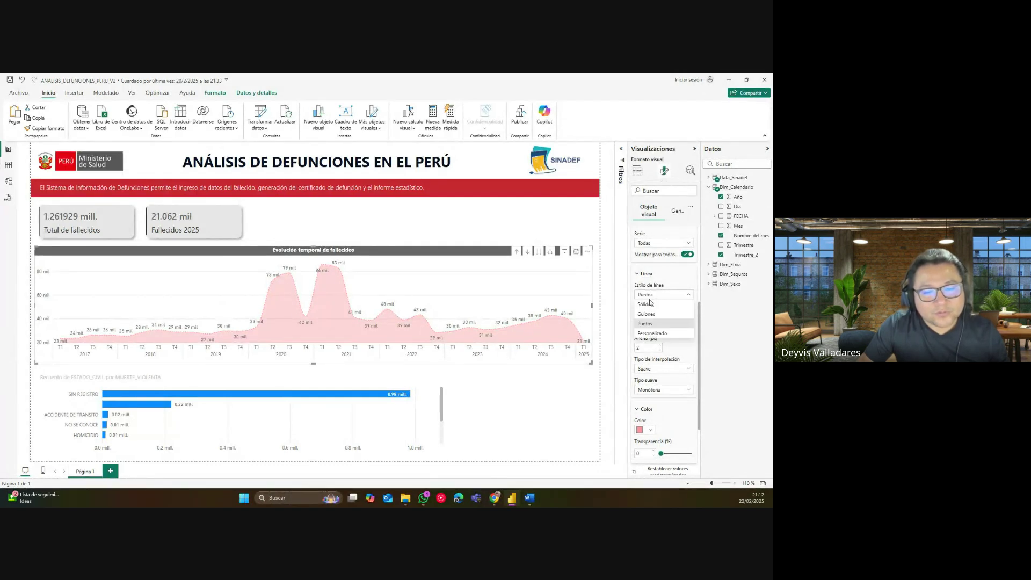
click(649, 333)
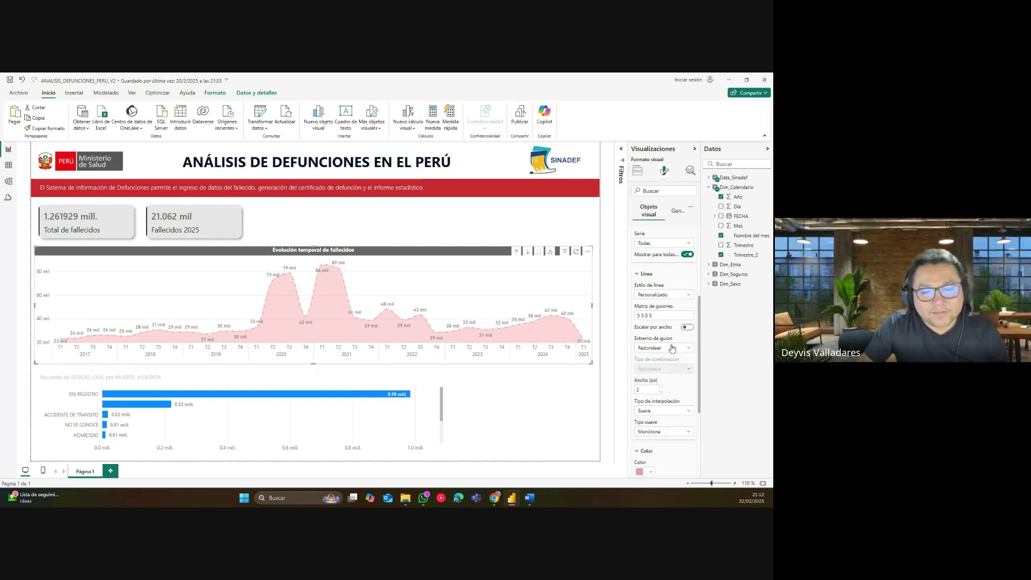
click(670, 348)
click(660, 302)
click(660, 296)
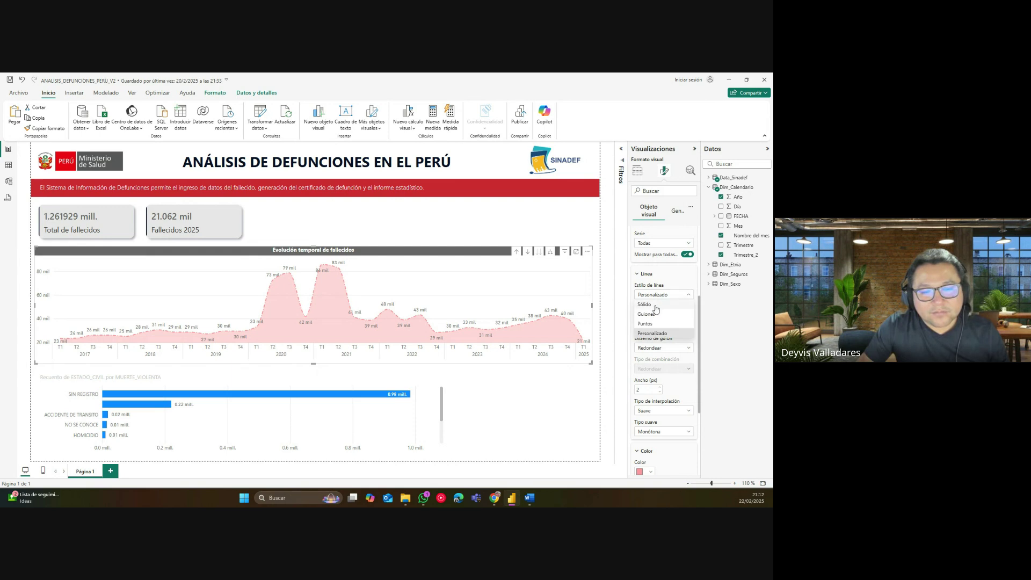
click(652, 314)
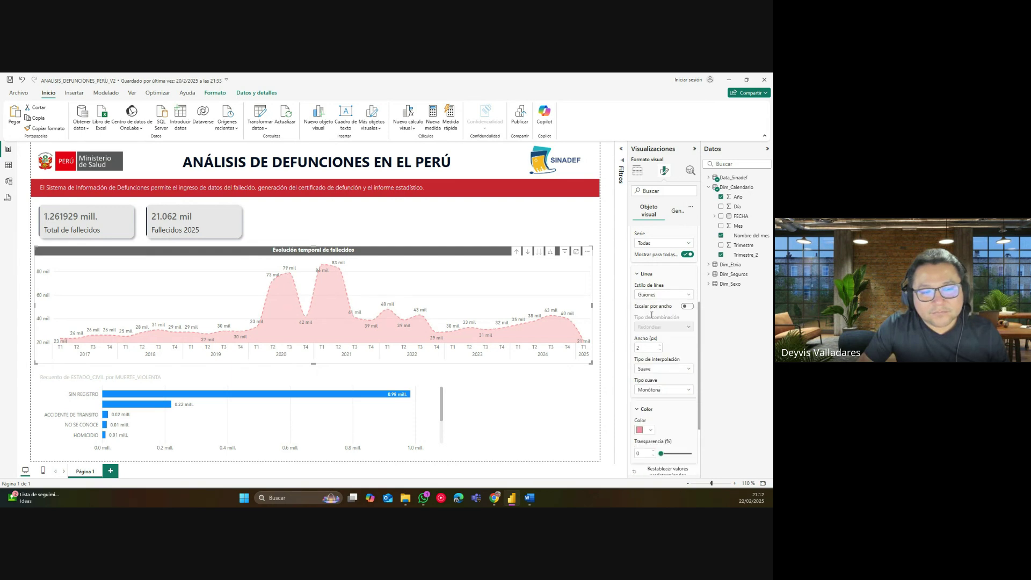
click(653, 296)
click(652, 305)
Show markers on the area chart for all categories and view the available marker shapes.
click(641, 274)
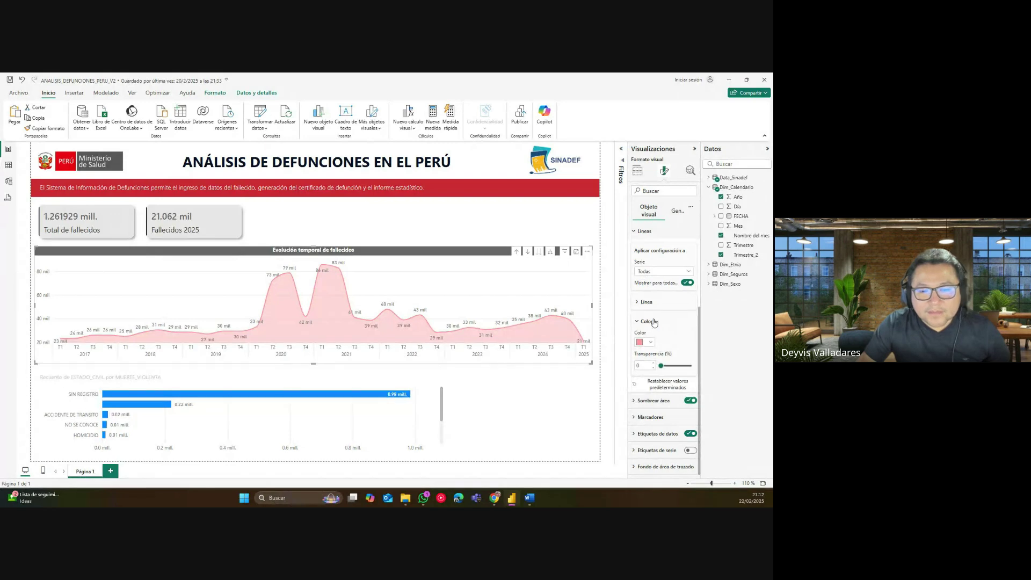
click(652, 322)
click(645, 278)
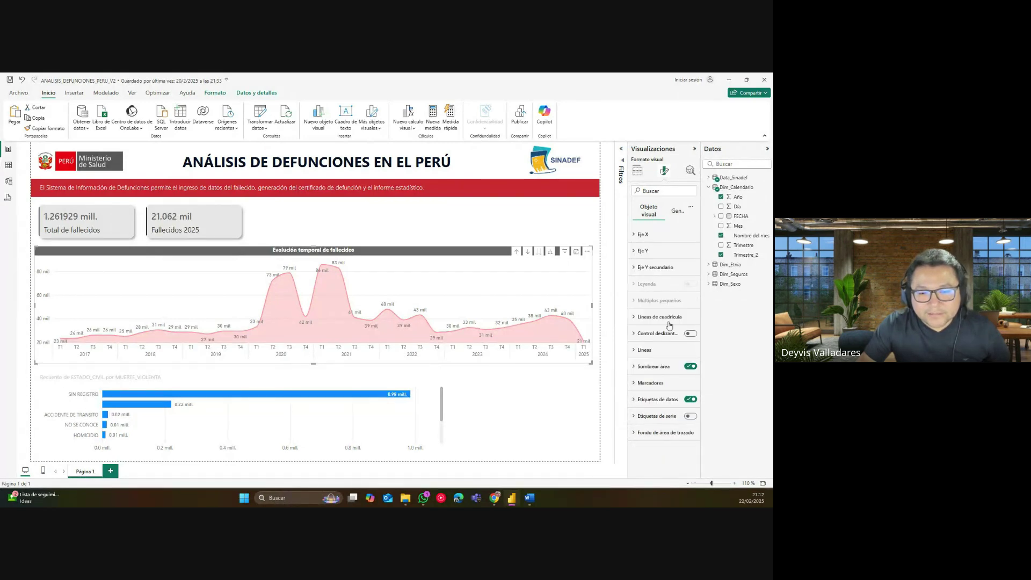
click(660, 385)
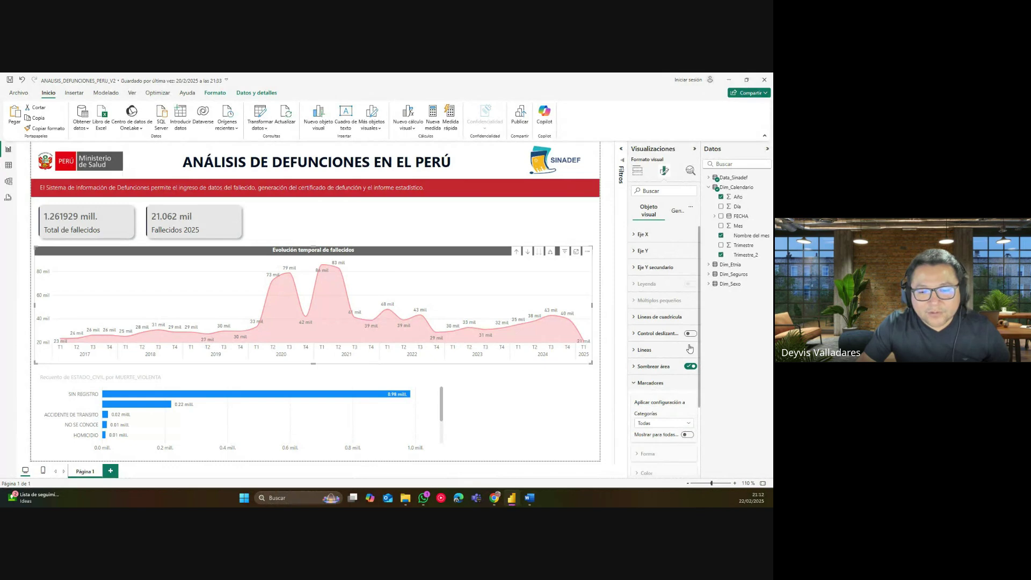
drag(700, 347, 705, 427)
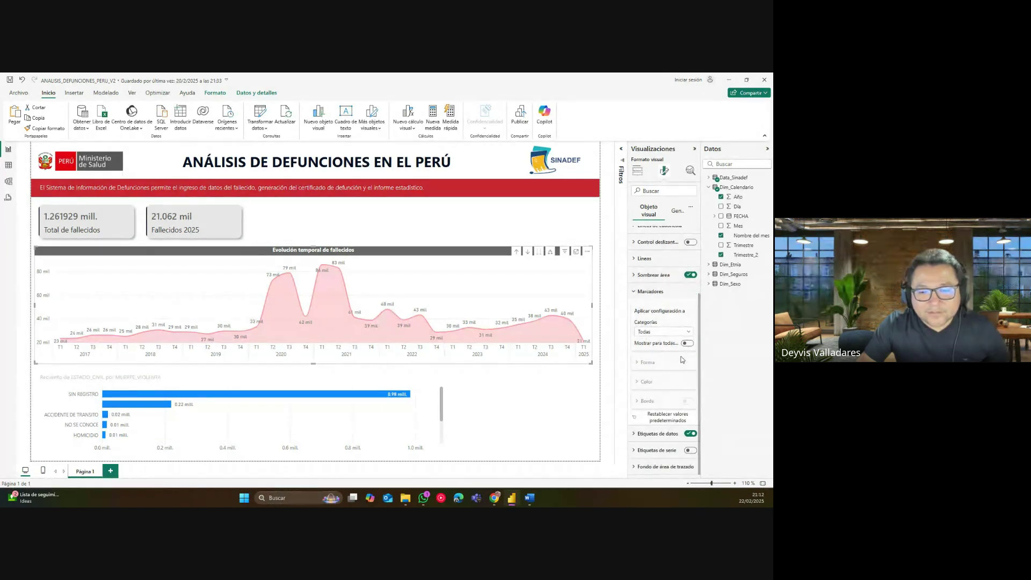
click(661, 333)
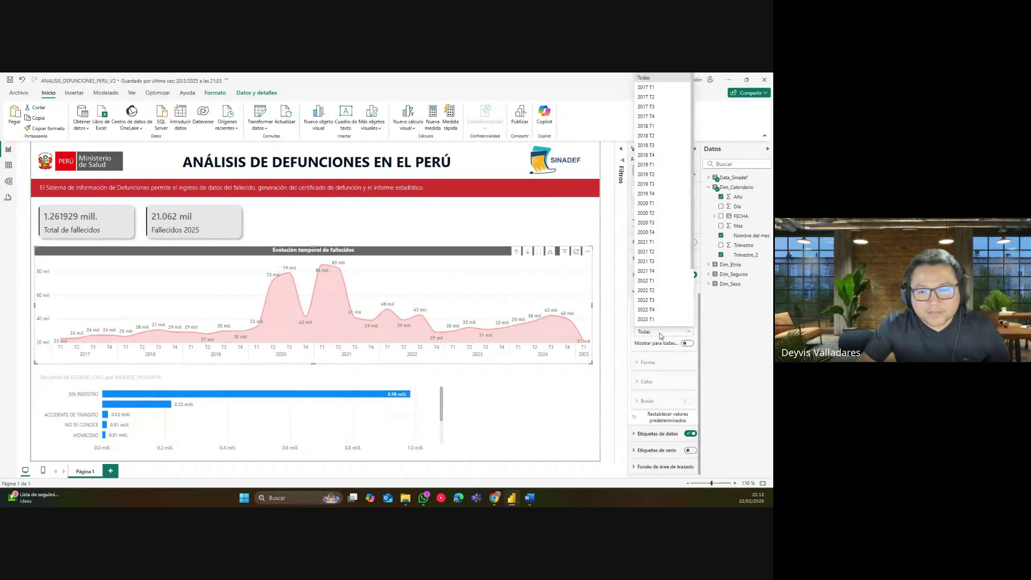
click(661, 334)
click(687, 343)
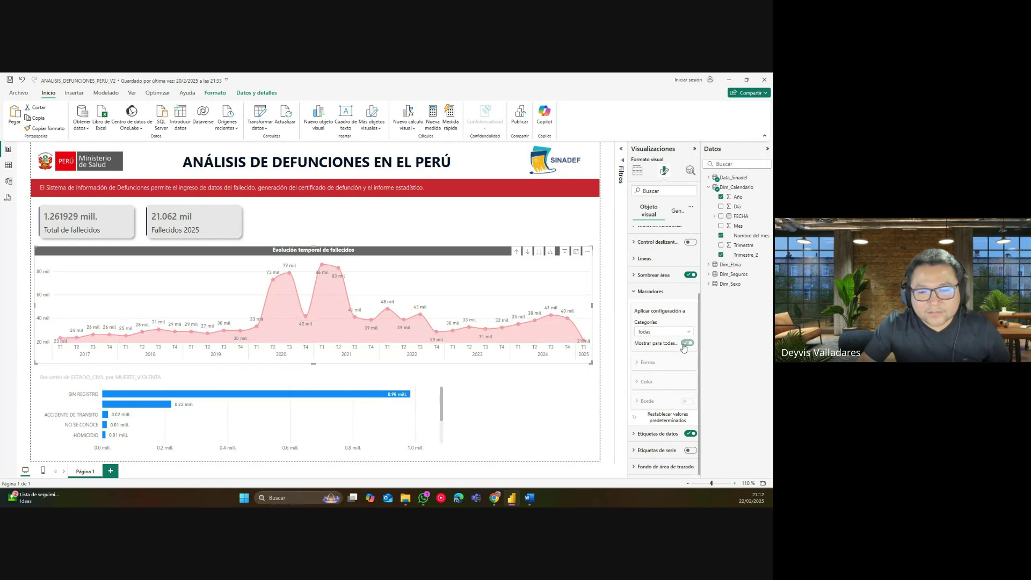
mouse_move(569, 325)
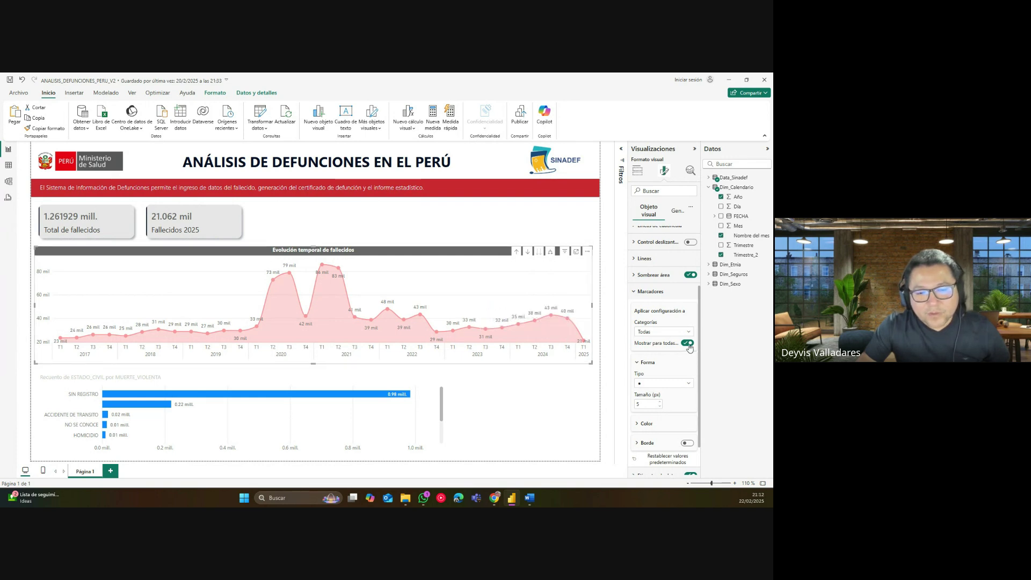
click(664, 383)
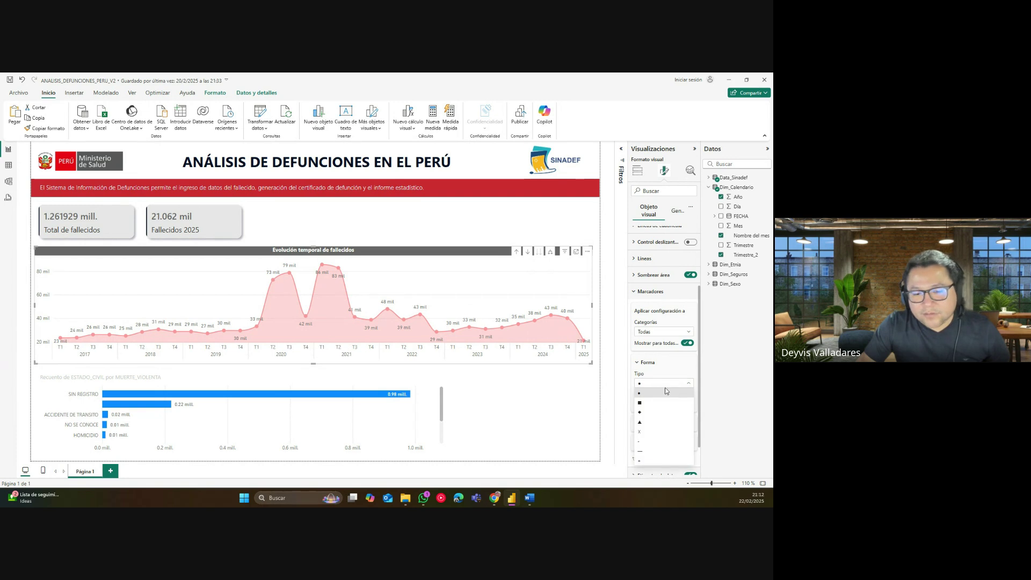
click(663, 382)
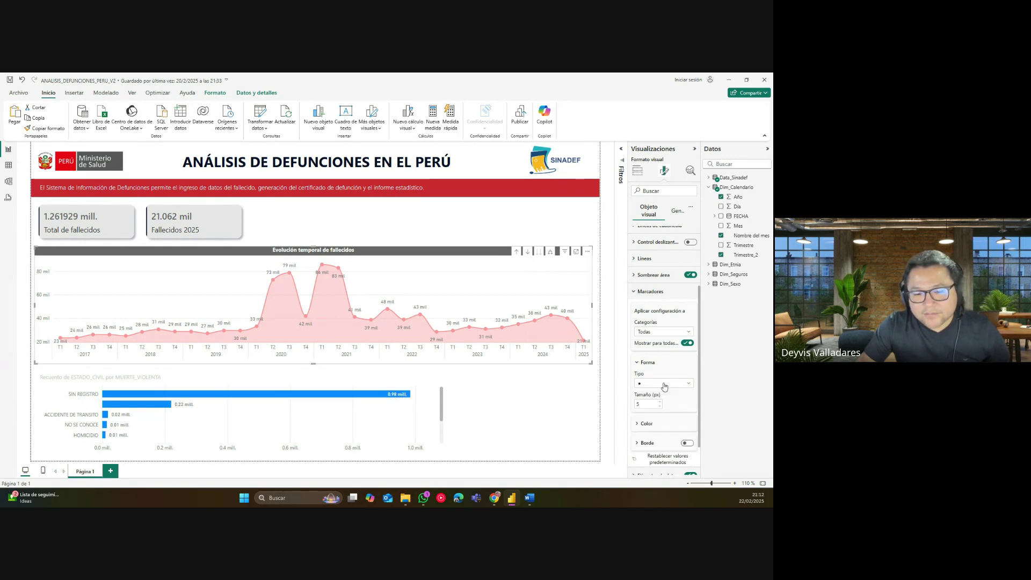
Try dark blue for the area chart's markers, restore light red, and hide the markers for all categories.
click(651, 424)
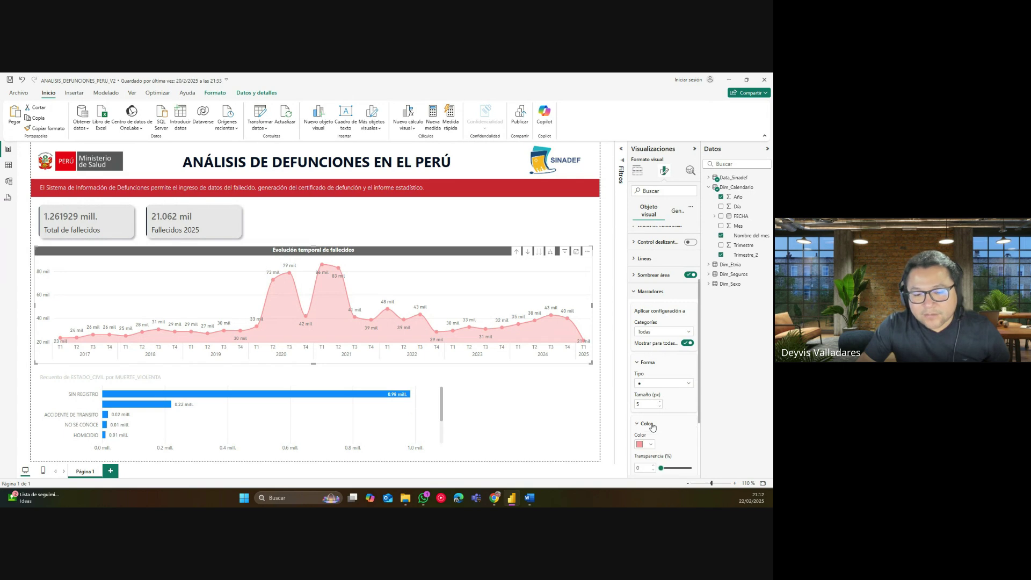
scroll(701, 420, down, 2)
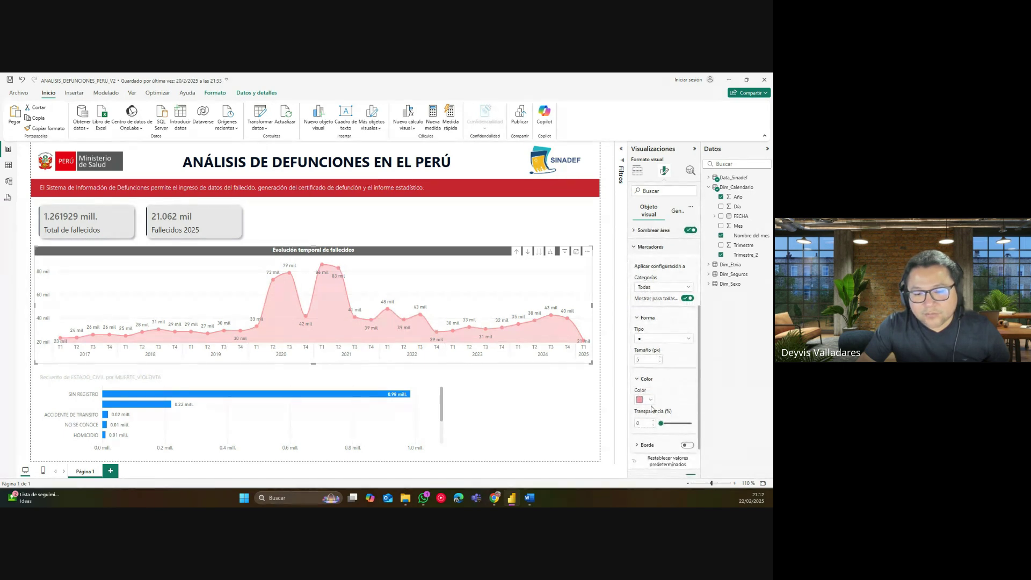
click(645, 400)
click(668, 327)
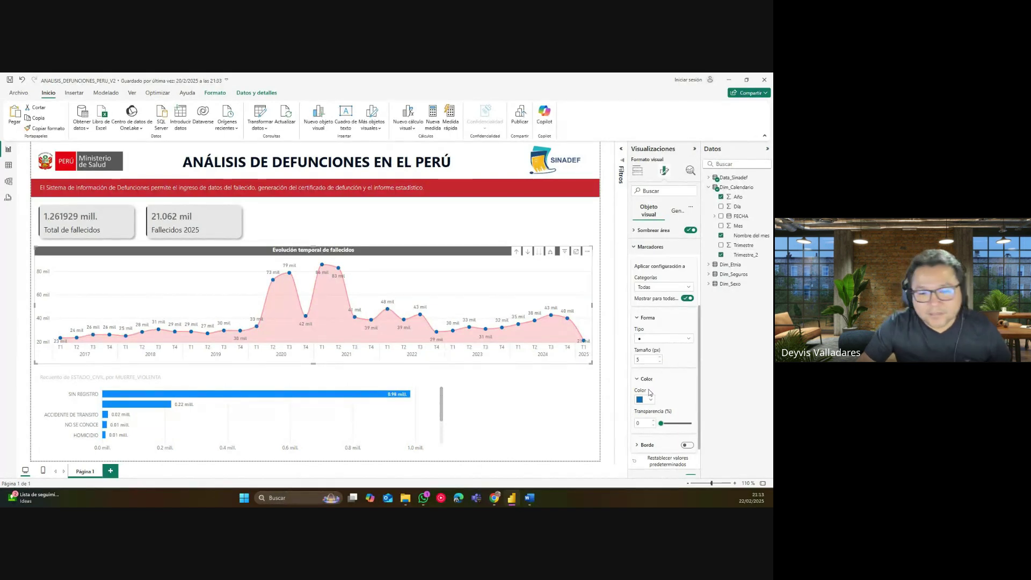
click(648, 401)
click(658, 366)
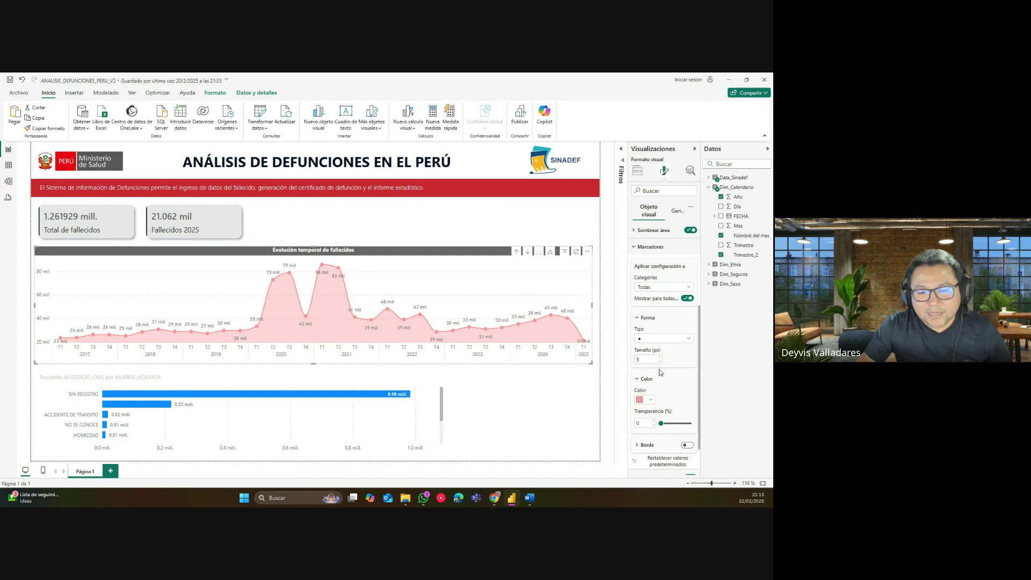
click(689, 299)
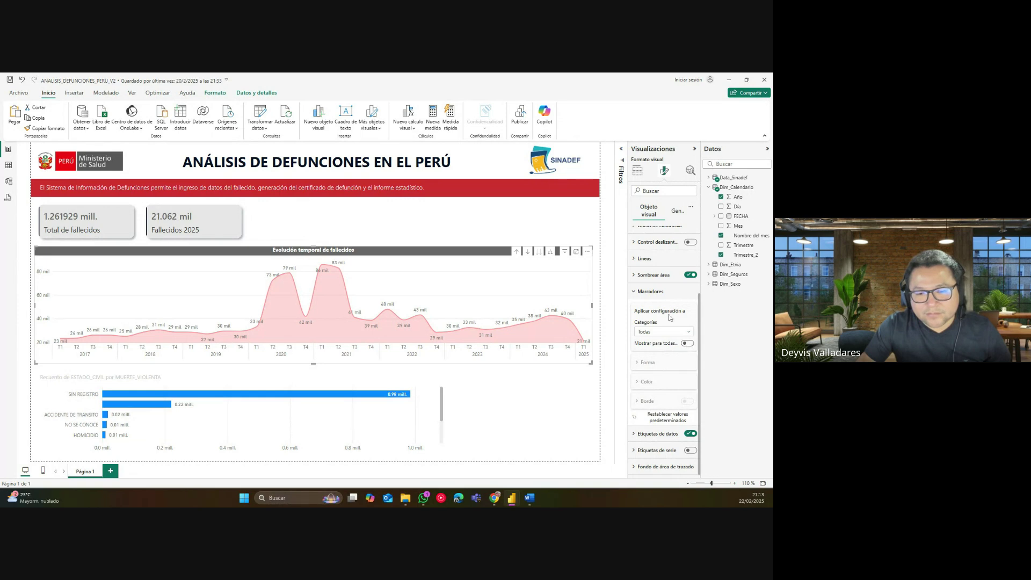
click(659, 297)
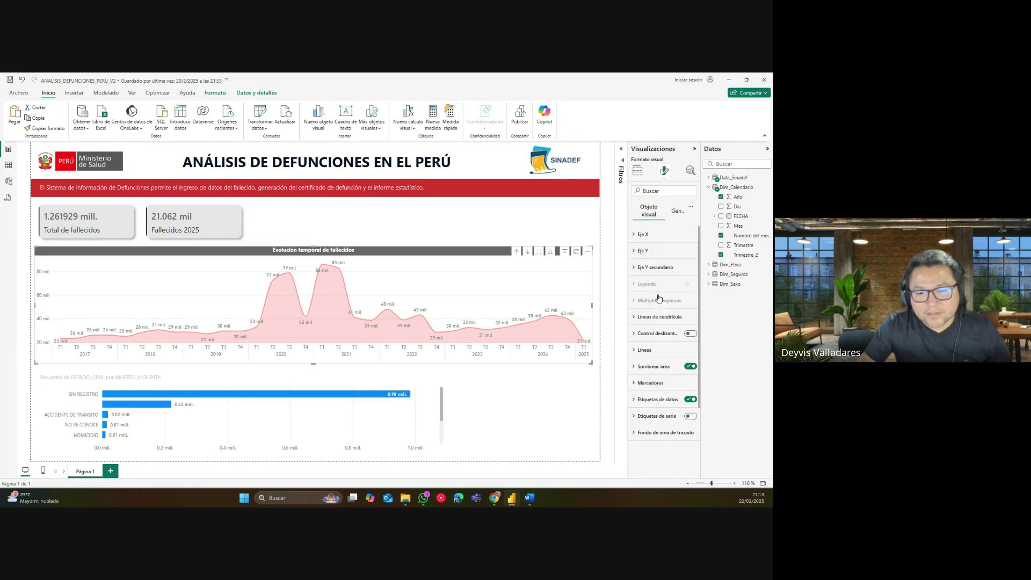
Turn the area chart's data labels off and back on.
click(658, 400)
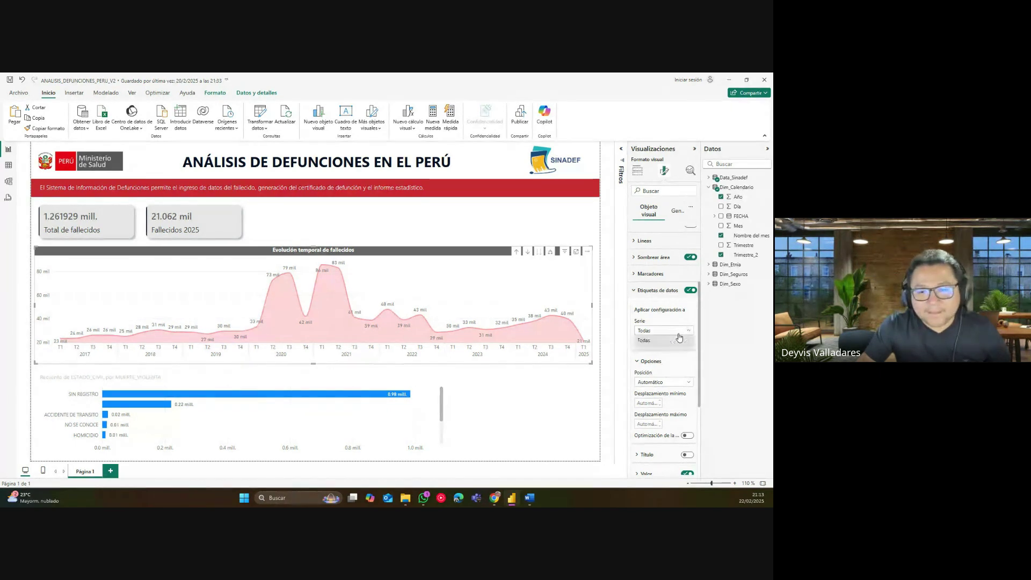
click(691, 291)
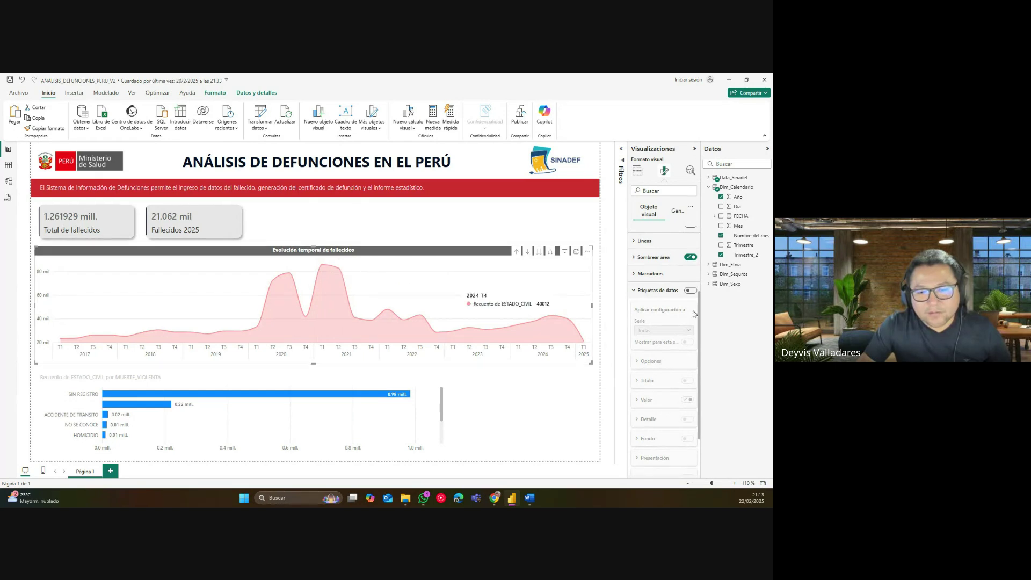
click(691, 291)
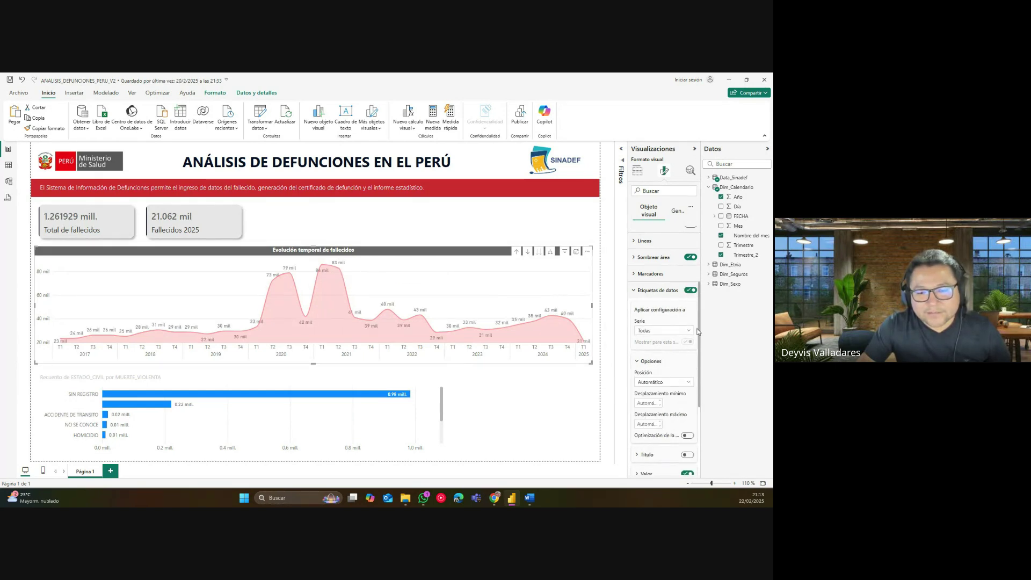
Try the width optimization option for the area chart's data labels with a maximum width of 100 px, and turn it off.
scroll(697, 336, down, 2)
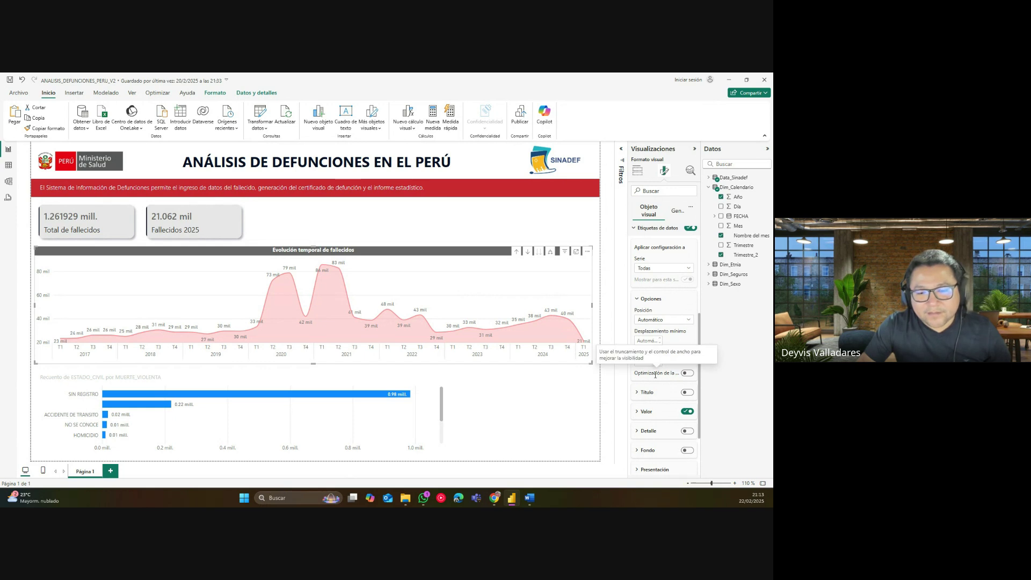
click(687, 373)
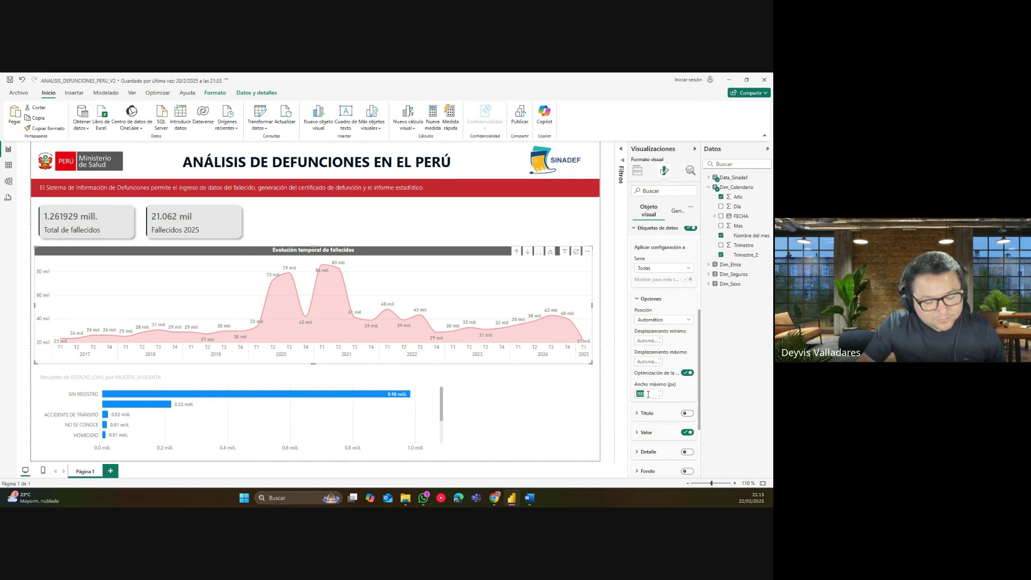
text(100)
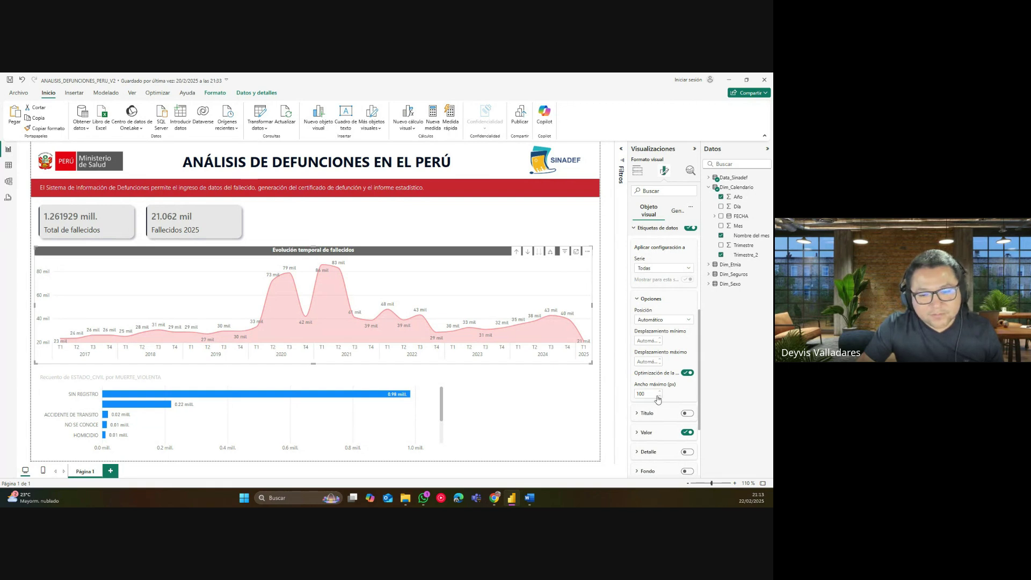
double_click(650, 394)
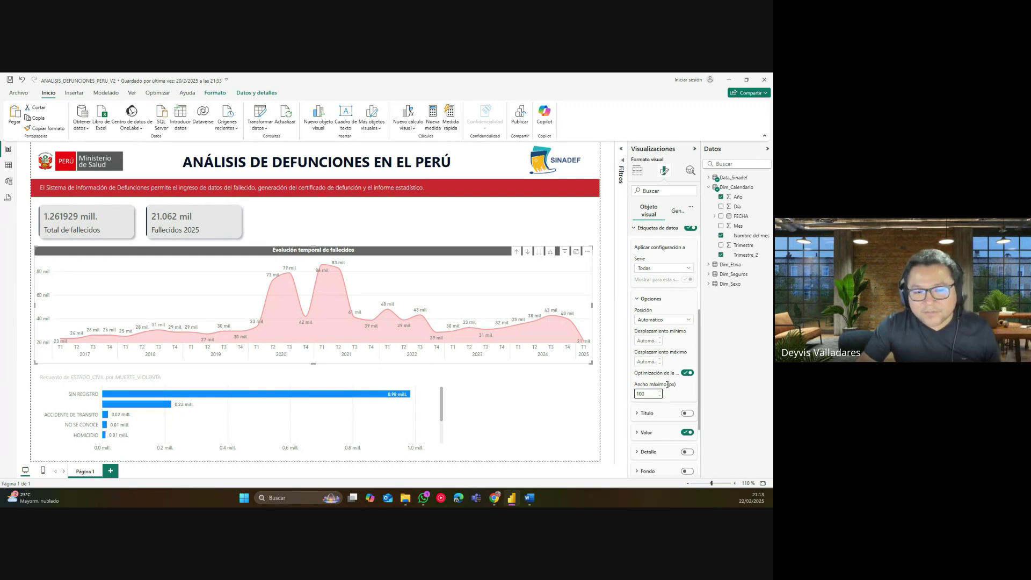
click(686, 373)
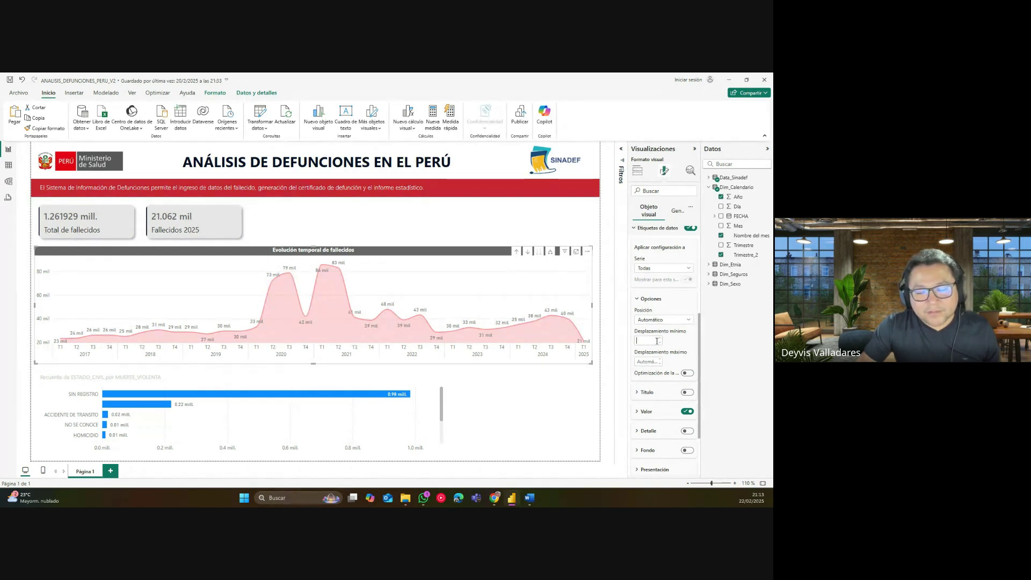
Try a minimum offset of 1 for the area chart's data labels, restore the automatic offset, and view the position options.
text(1)
click(650, 362)
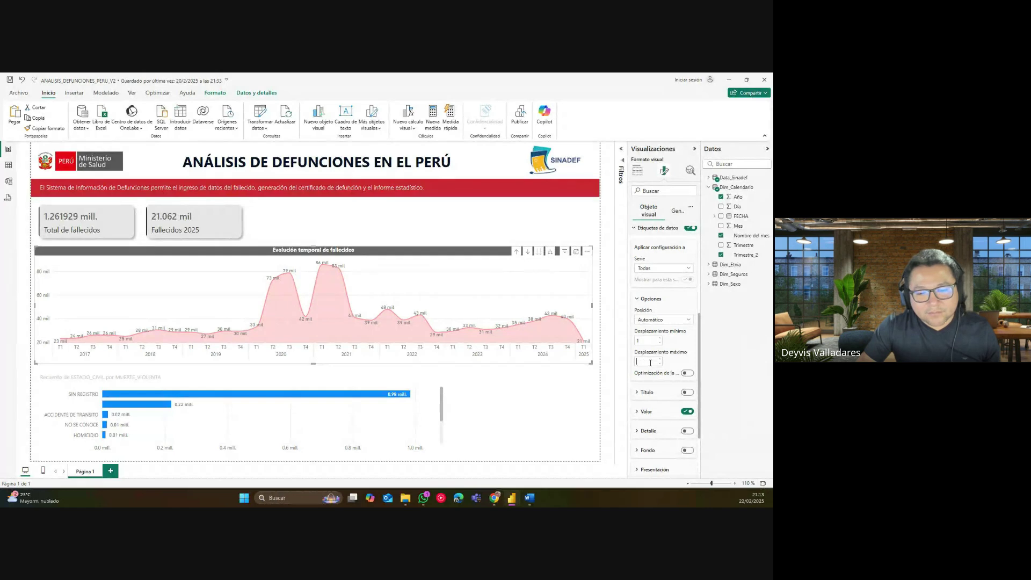
click(638, 340)
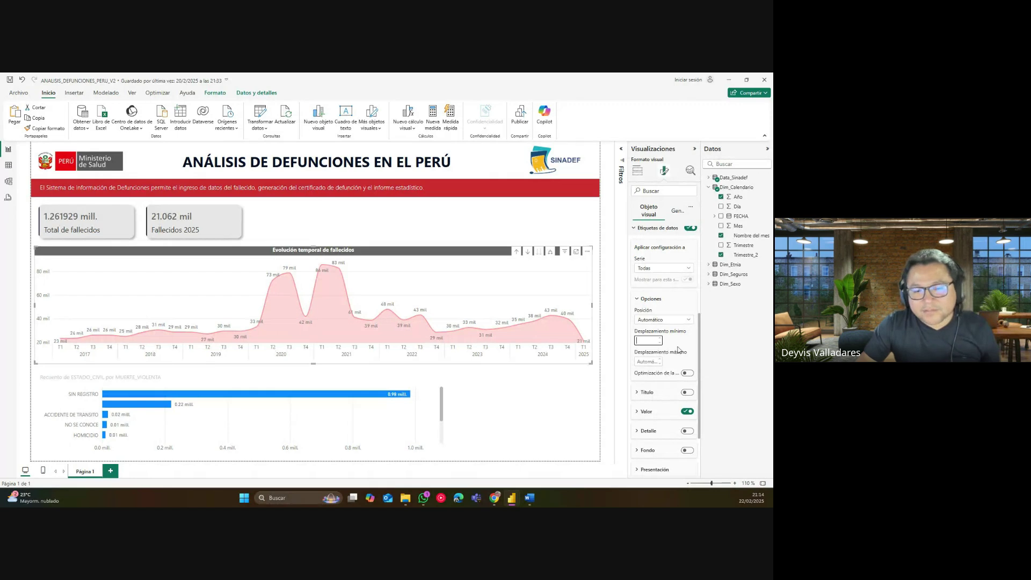
click(687, 341)
click(680, 321)
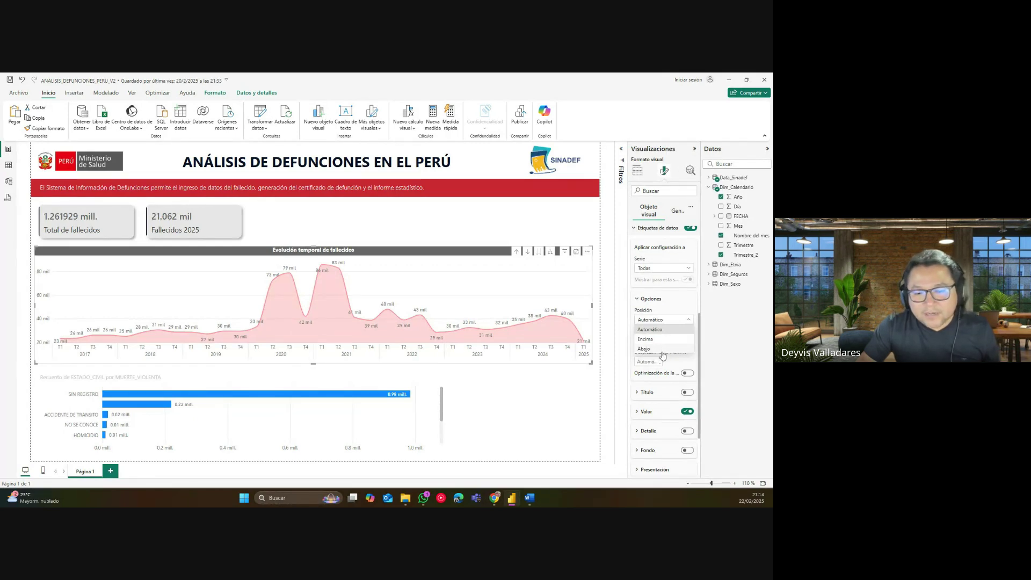
click(695, 356)
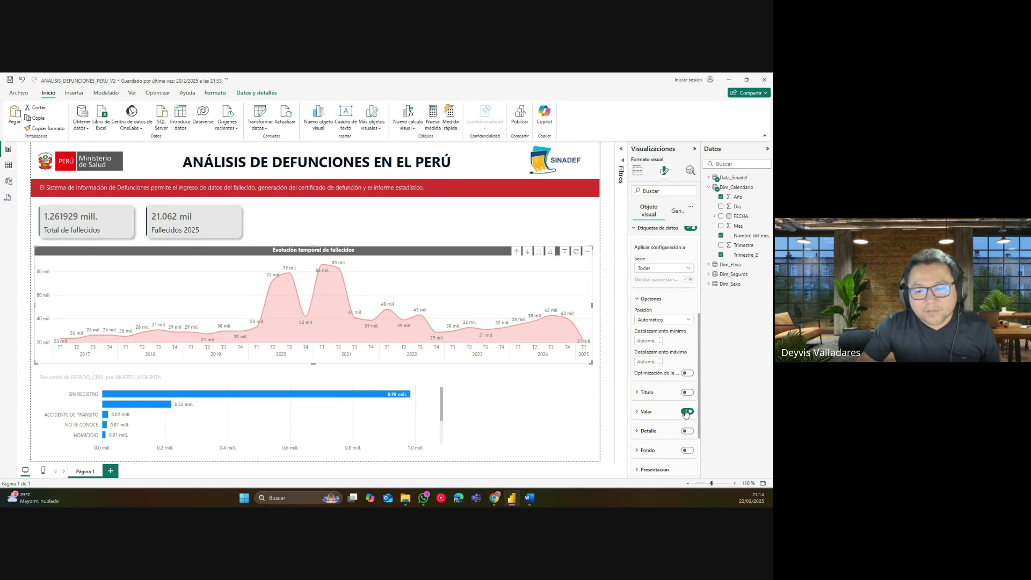
Try Miles, Millones and Mil millones as display units for the area chart's data label values and restore Automático.
drag(700, 382, 698, 427)
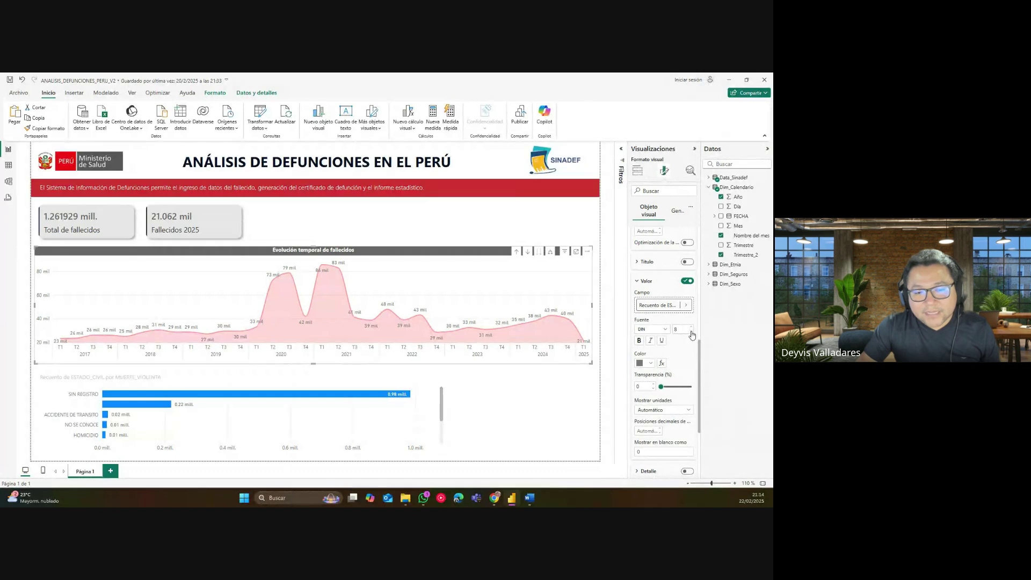
click(666, 411)
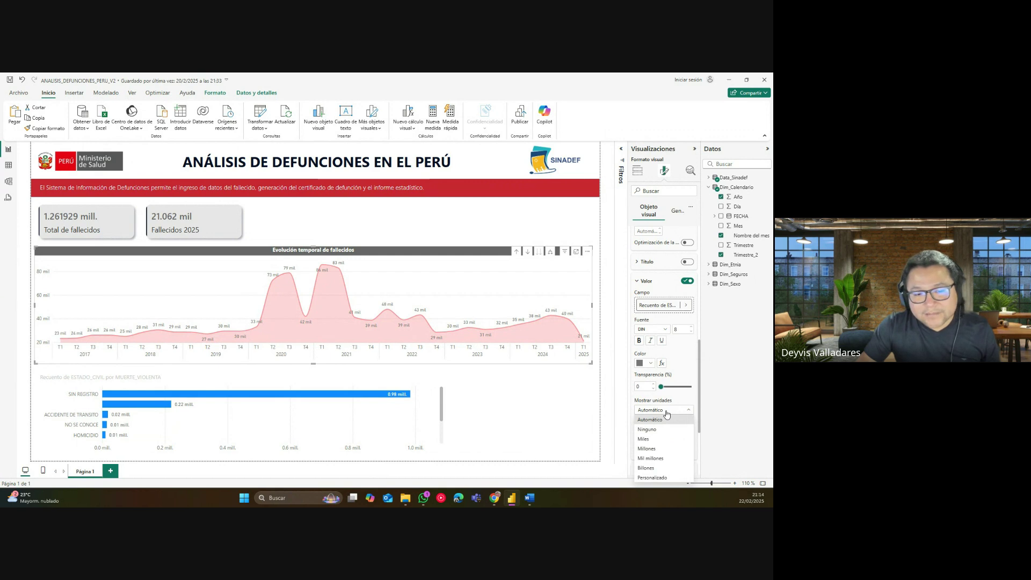
click(653, 440)
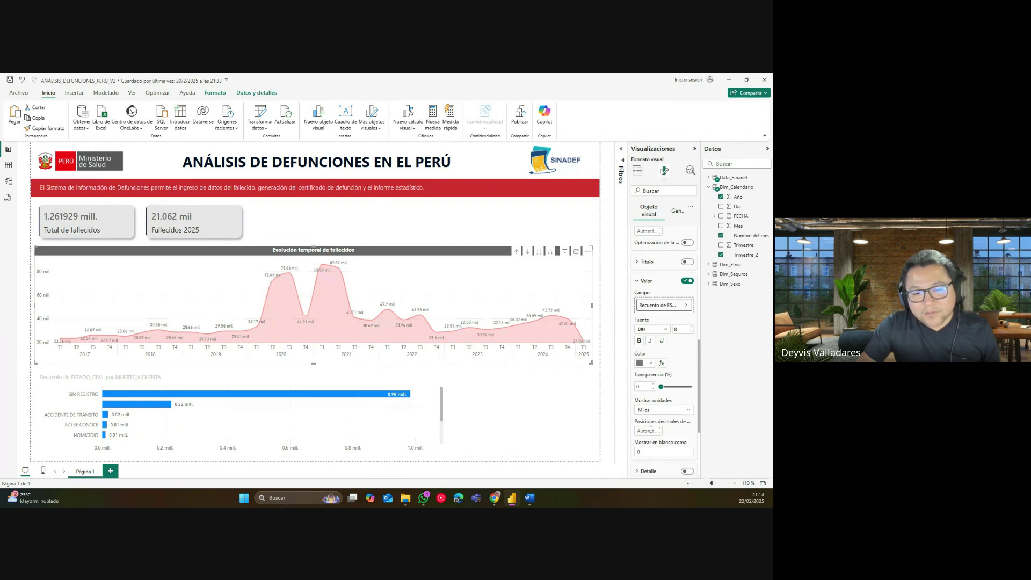
click(668, 411)
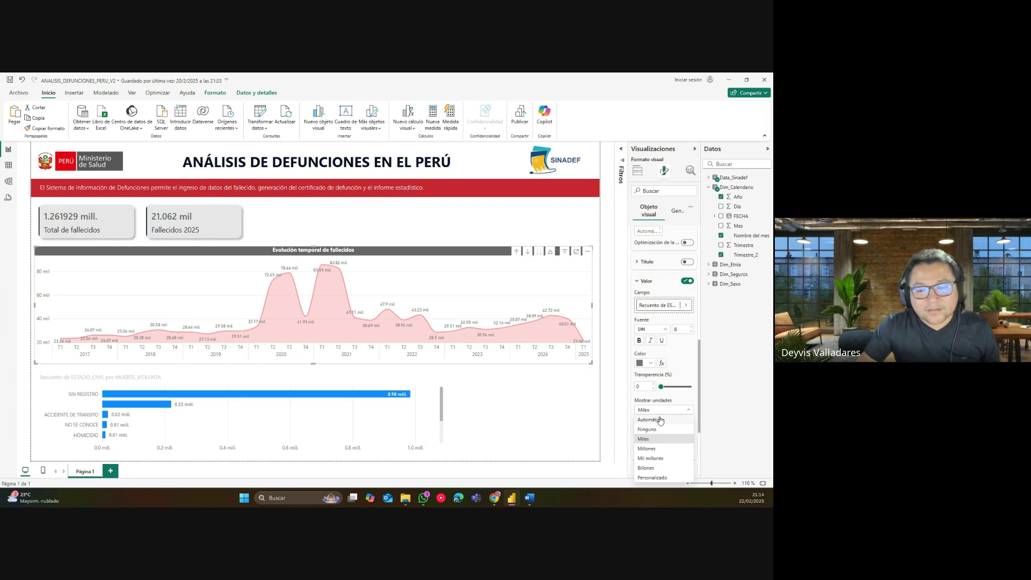
click(654, 449)
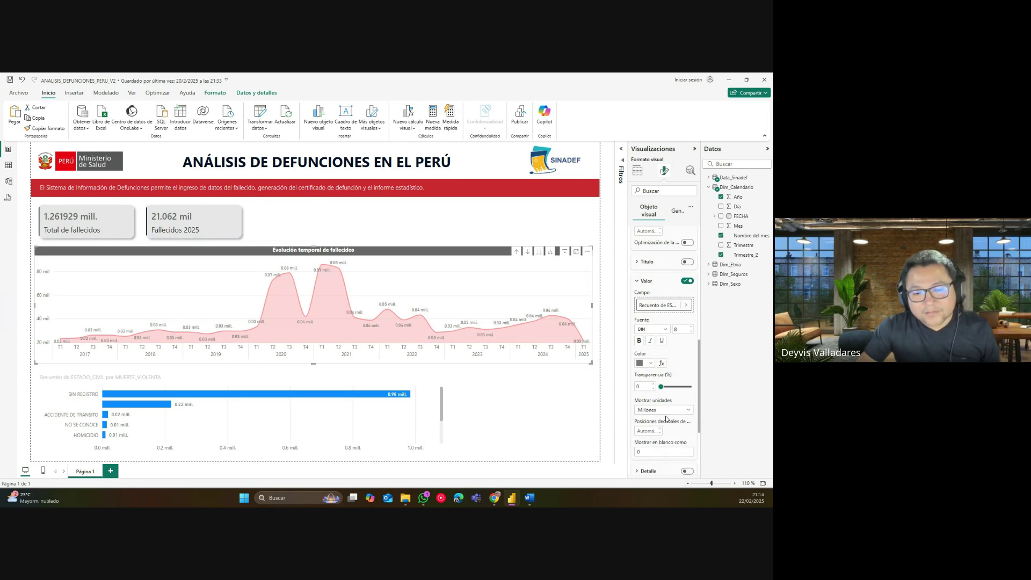
click(666, 412)
click(652, 464)
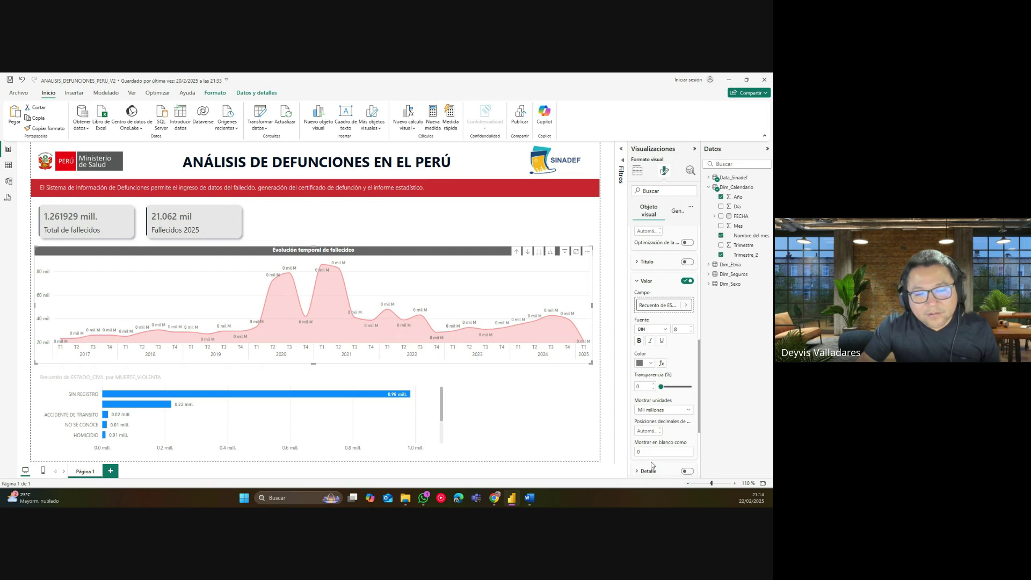
click(660, 412)
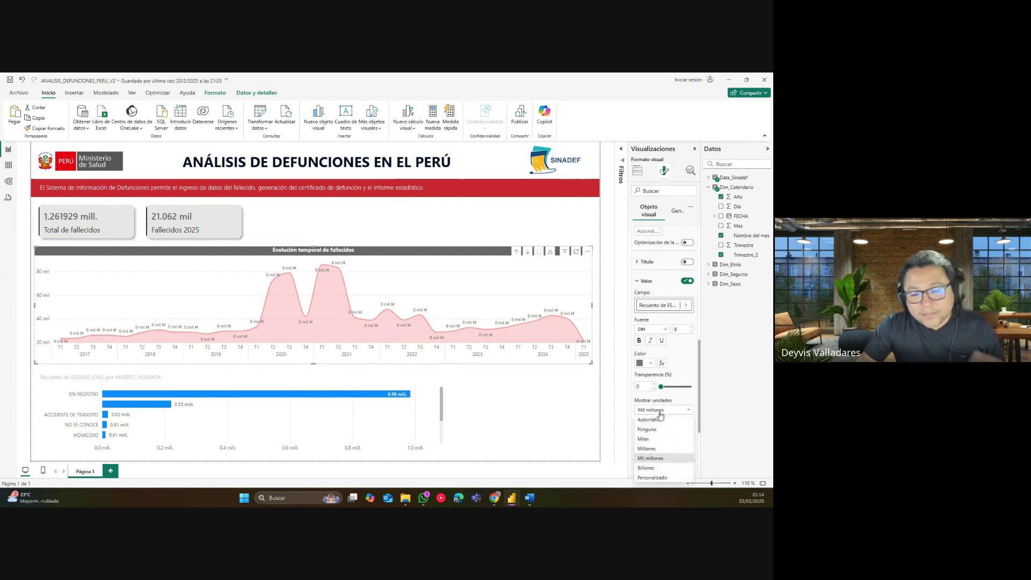
click(654, 420)
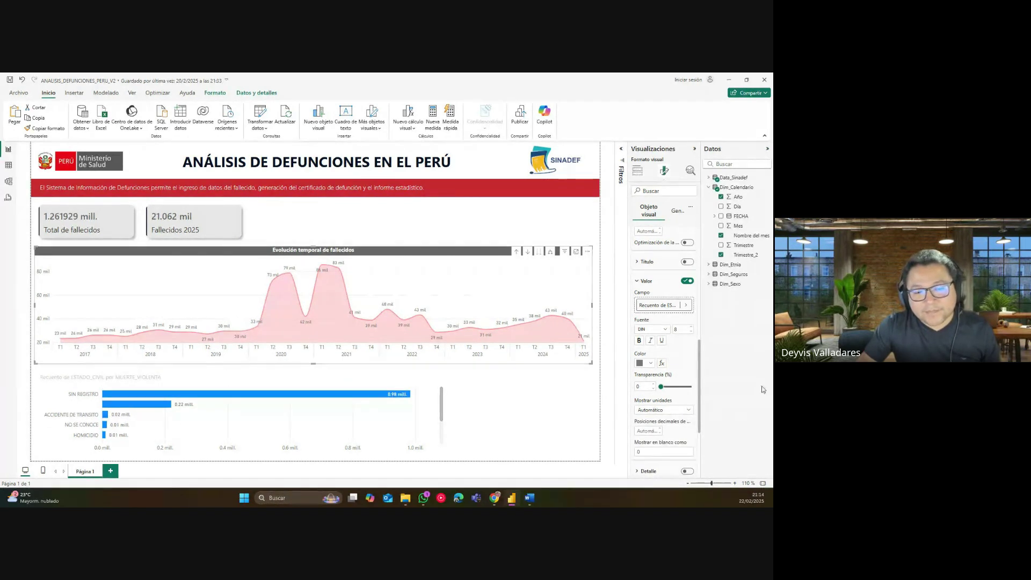
Examine the data labels' detail and layout options and compare the area chart with its labels off and on.
mouse_move(698, 430)
mouse_down()
mouse_move(704, 449)
mouse_move(707, 415)
mouse_up()
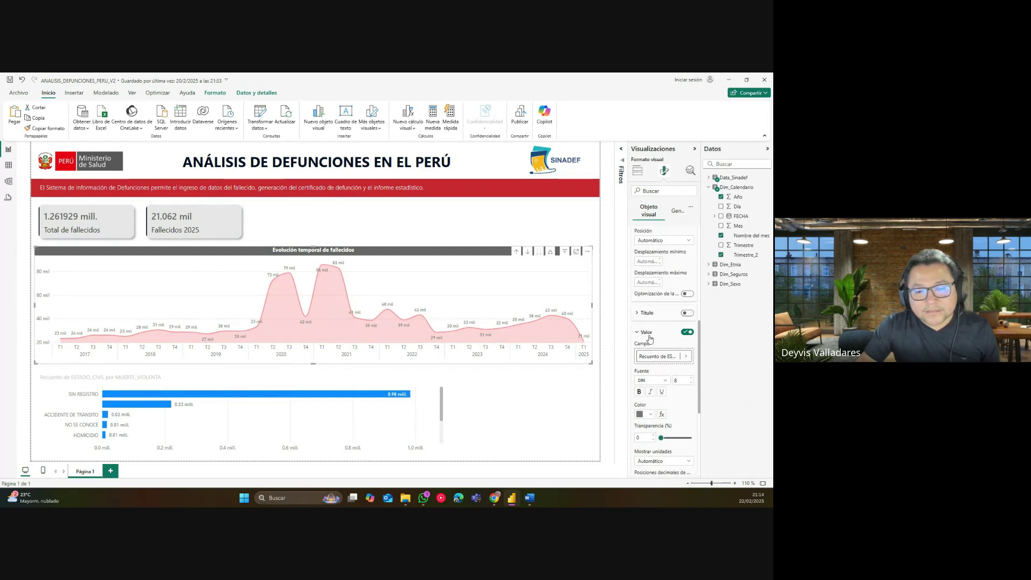
click(647, 334)
click(648, 360)
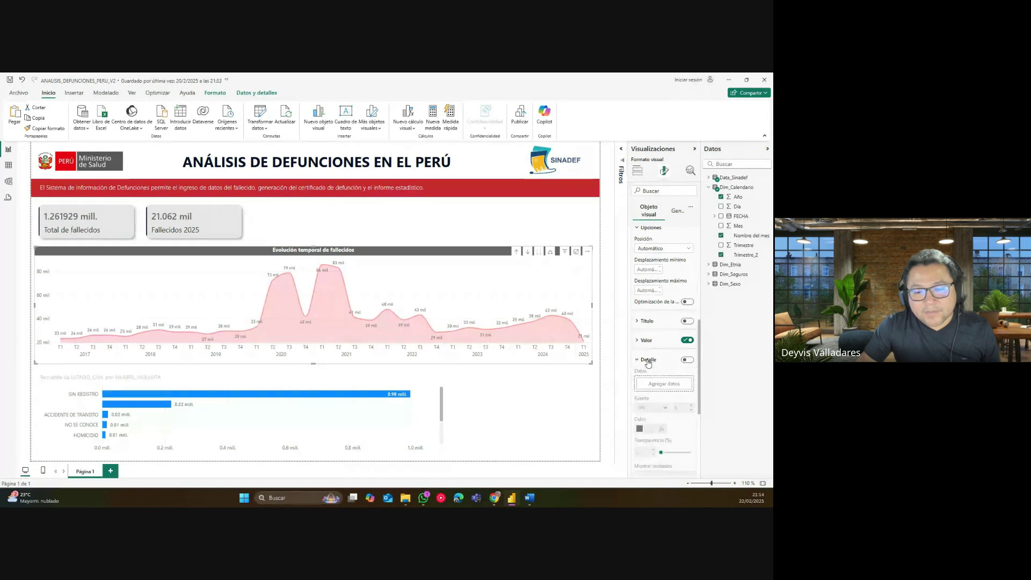
click(650, 359)
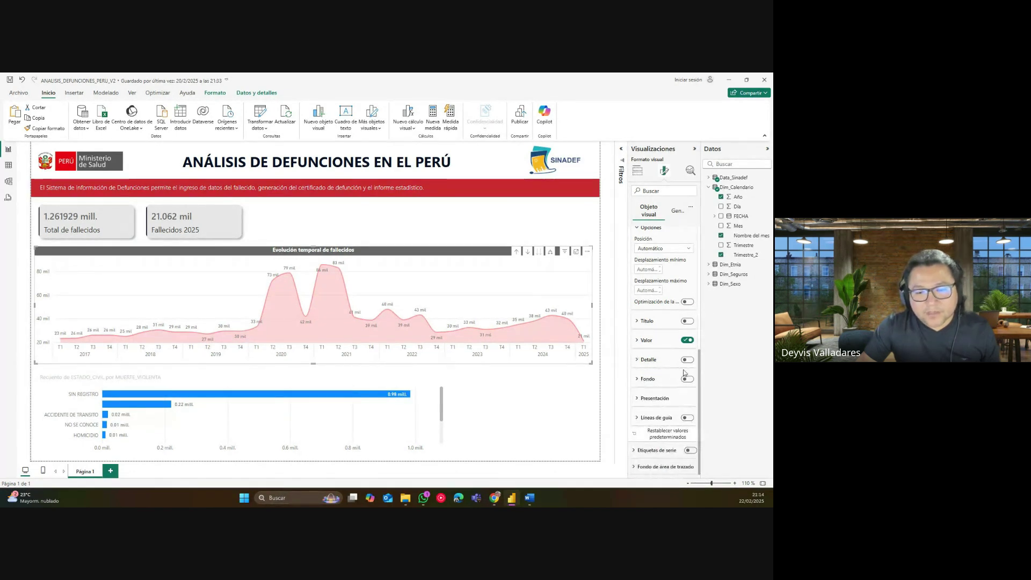
click(695, 398)
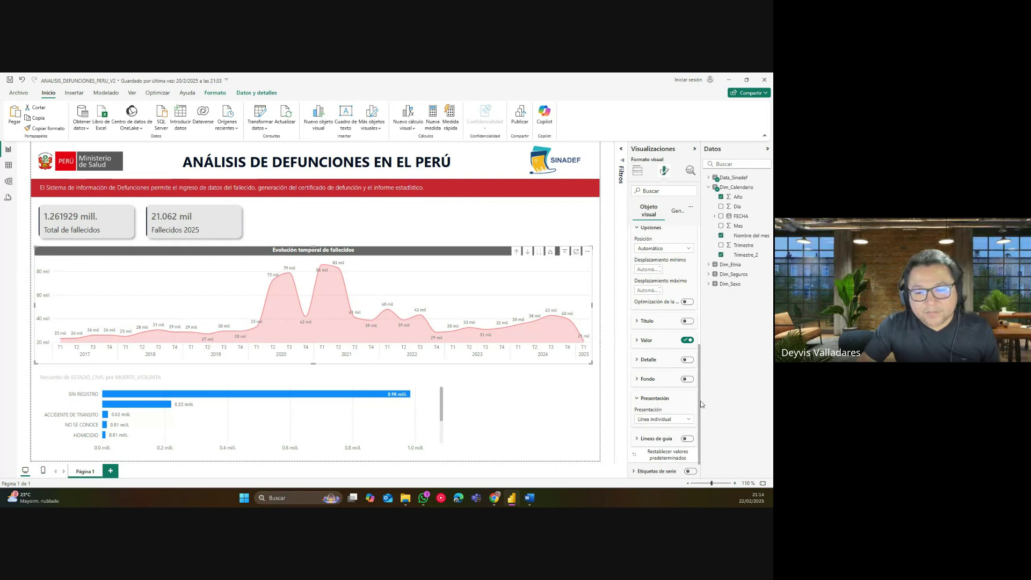
click(650, 398)
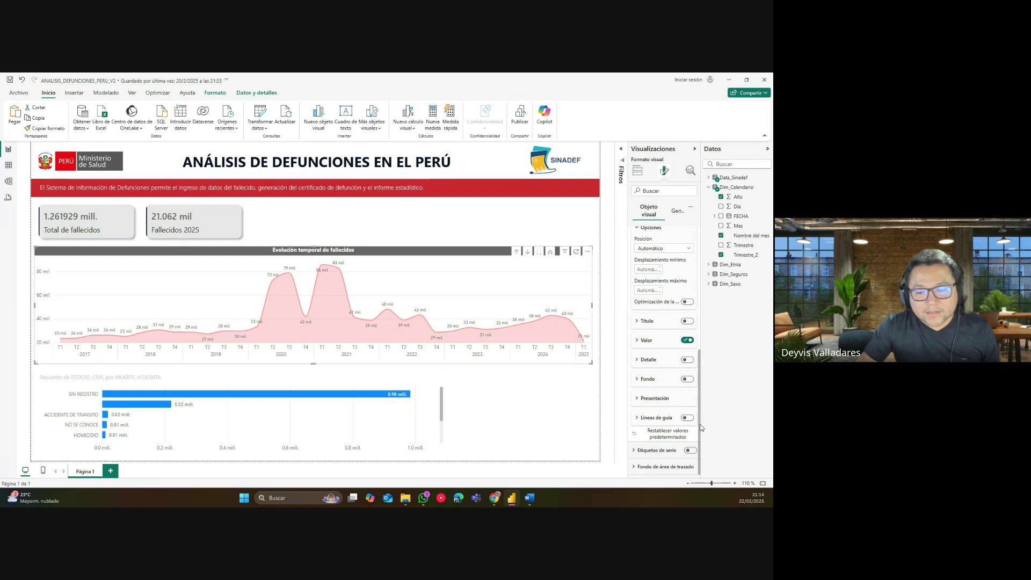
drag(701, 428, 703, 362)
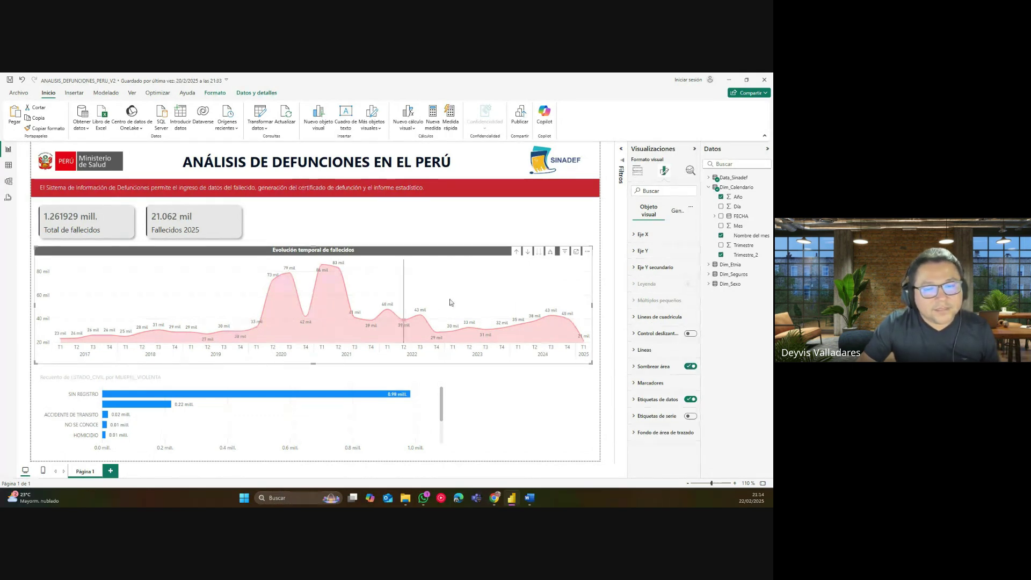
click(691, 400)
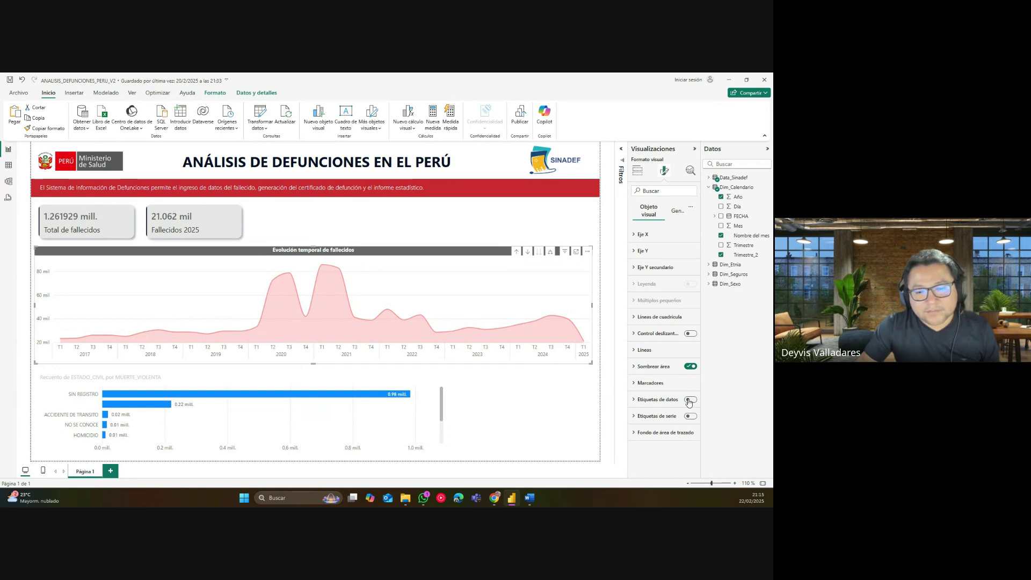
click(690, 402)
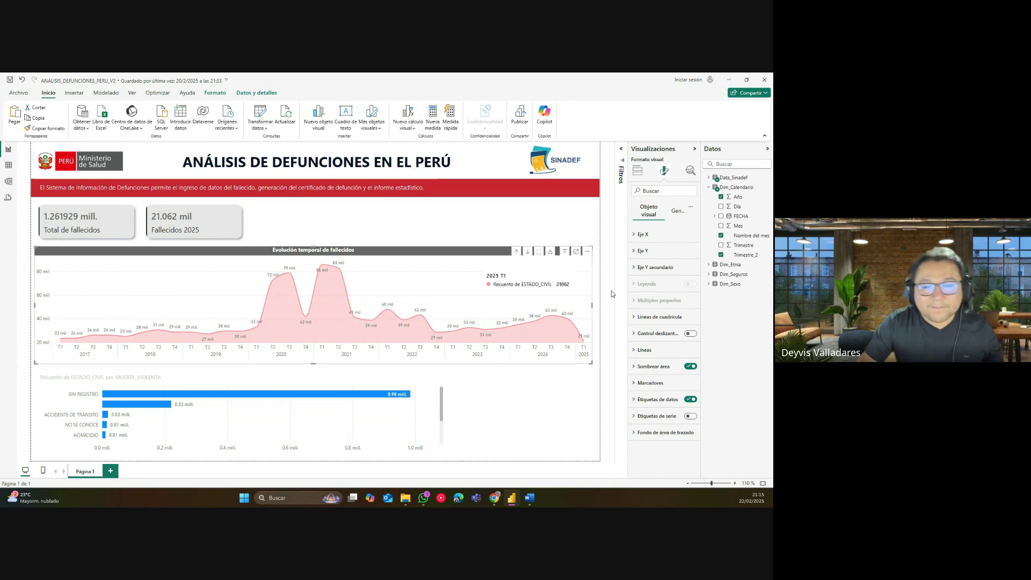
Hide the area chart's Y-axis values and make its X-axis values bold.
click(662, 272)
click(651, 251)
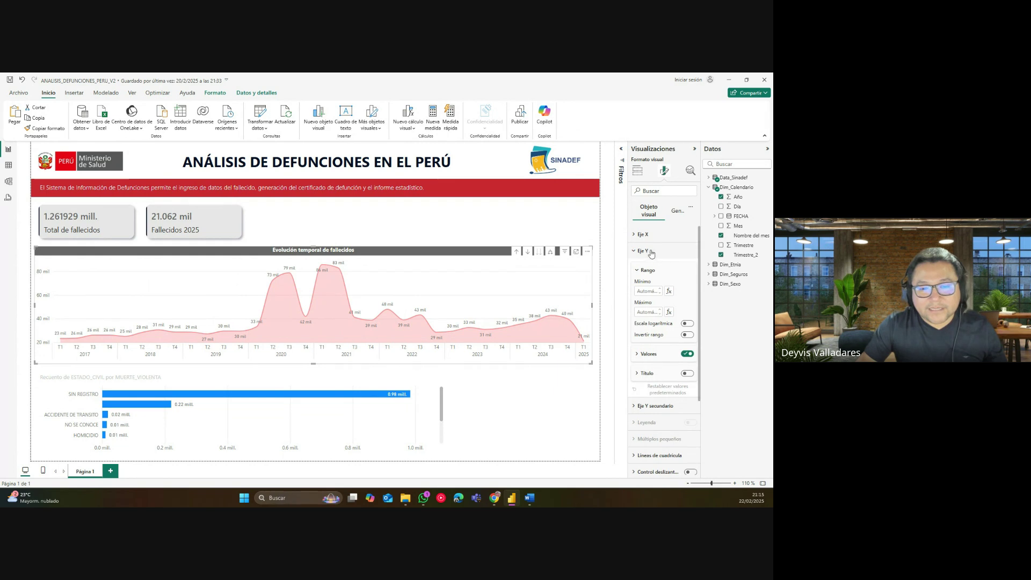
click(688, 356)
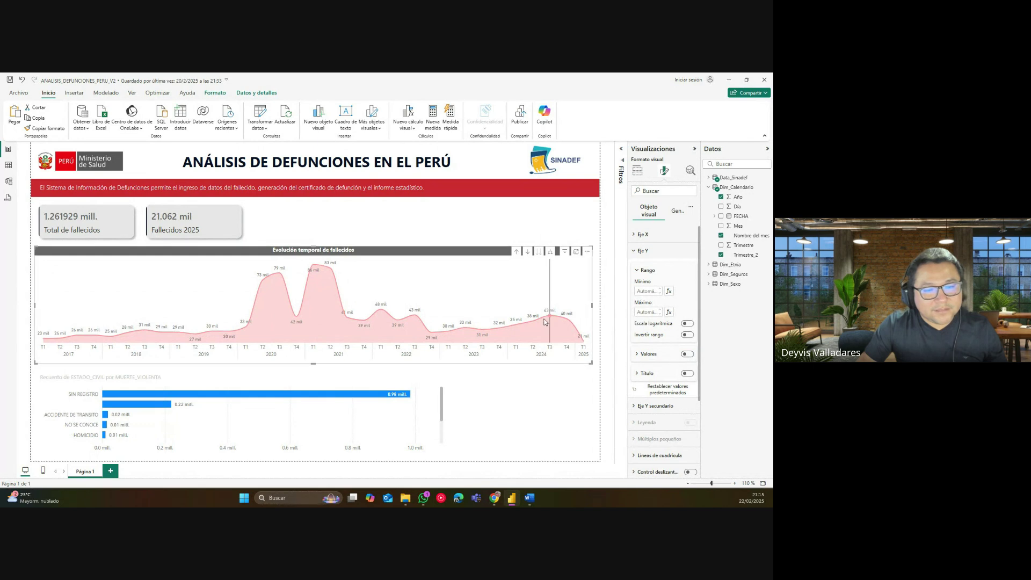
click(647, 252)
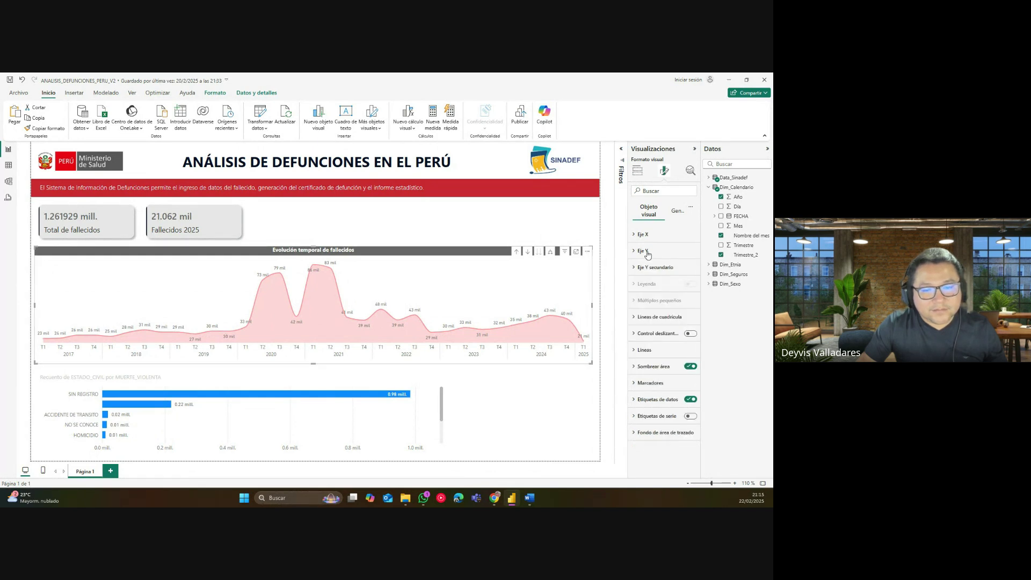
click(647, 234)
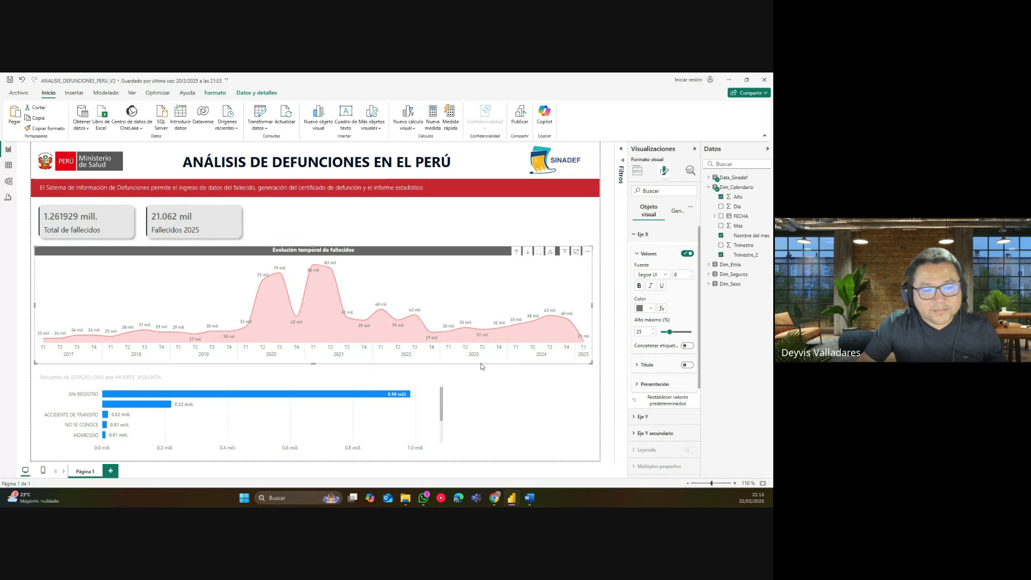
click(640, 286)
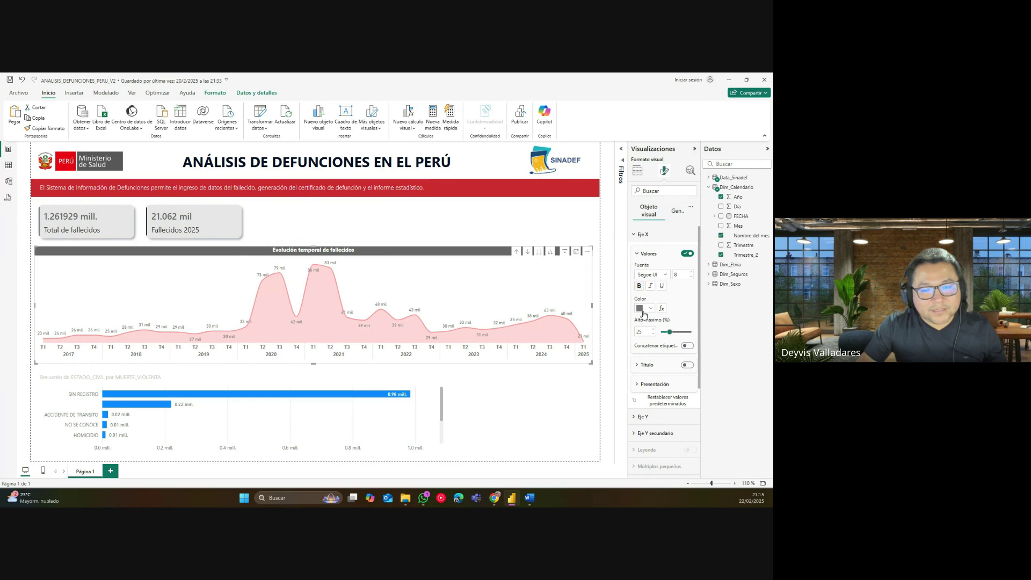
Try showing the area chart's X-axis title with its text settings and hide the title again.
click(688, 364)
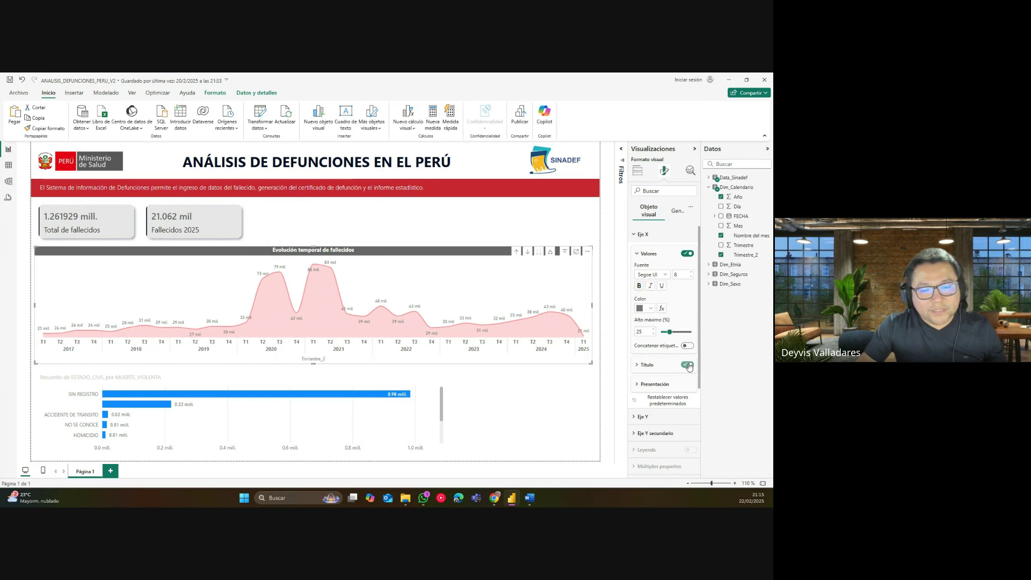
click(639, 371)
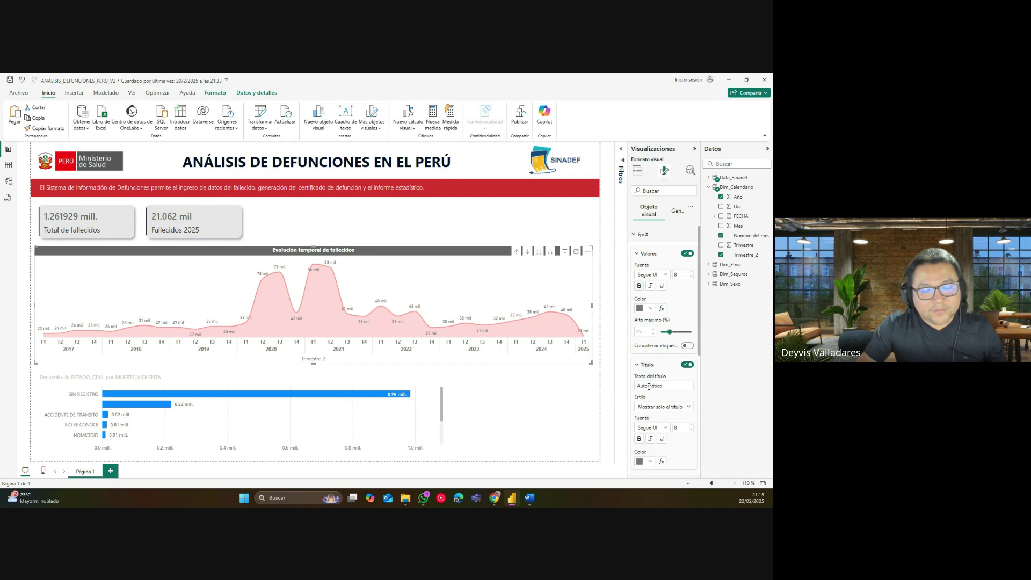
click(688, 365)
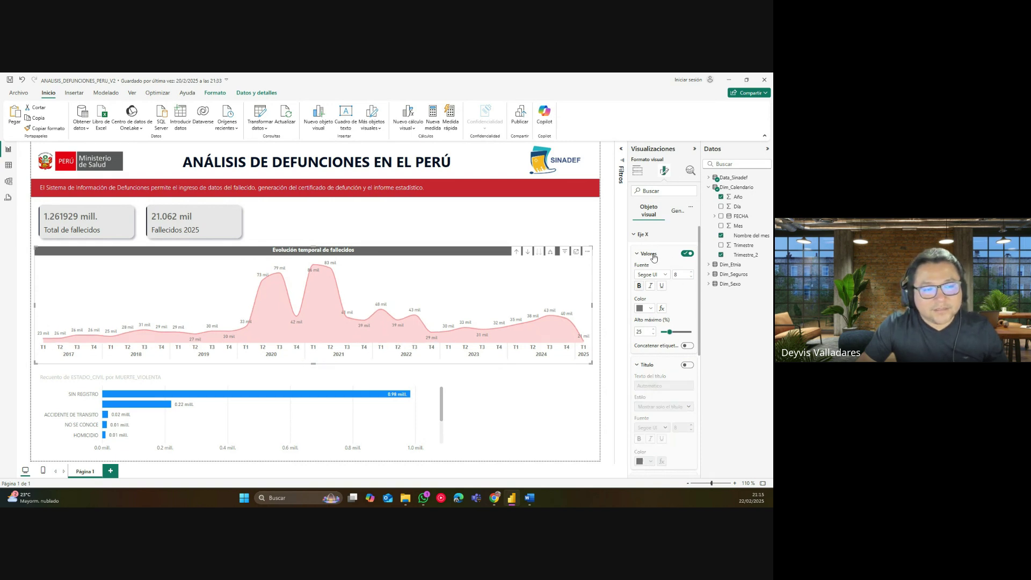
click(644, 235)
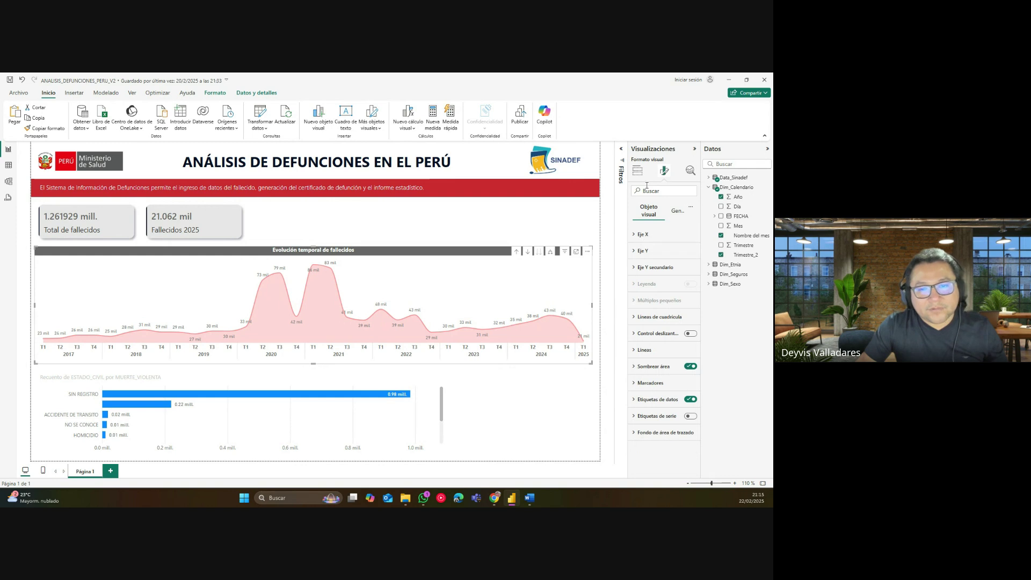
Rename the area chart's Y-axis field, the count of ESTADO_CIVIL, as "Fallecidos" for this visual.
click(637, 171)
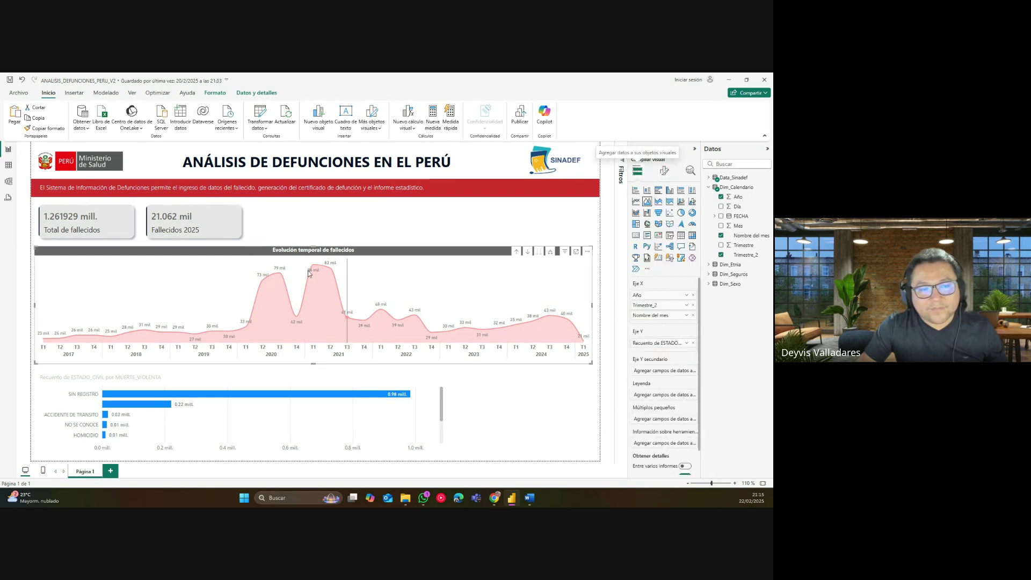
double_click(651, 345)
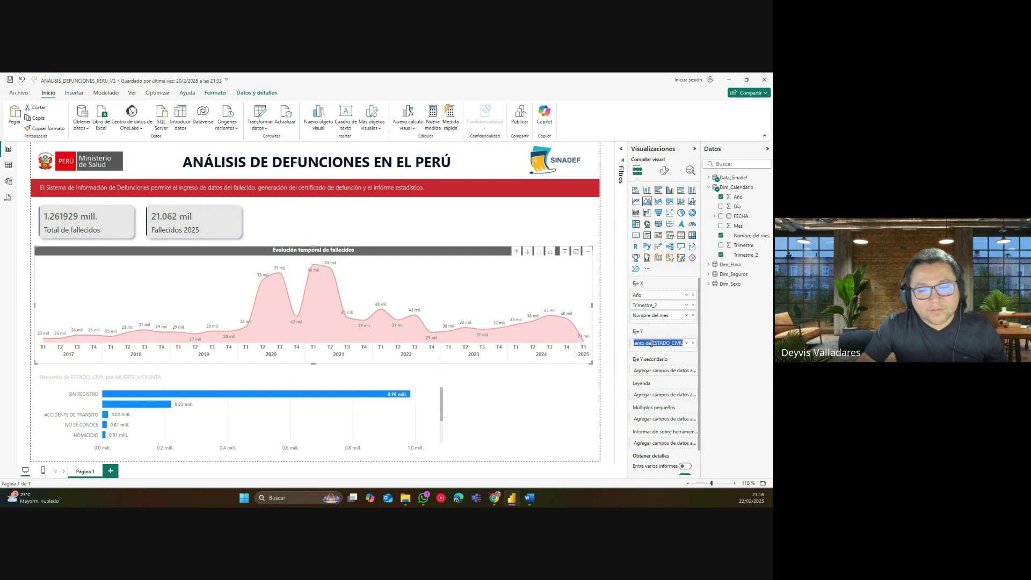
text(F)
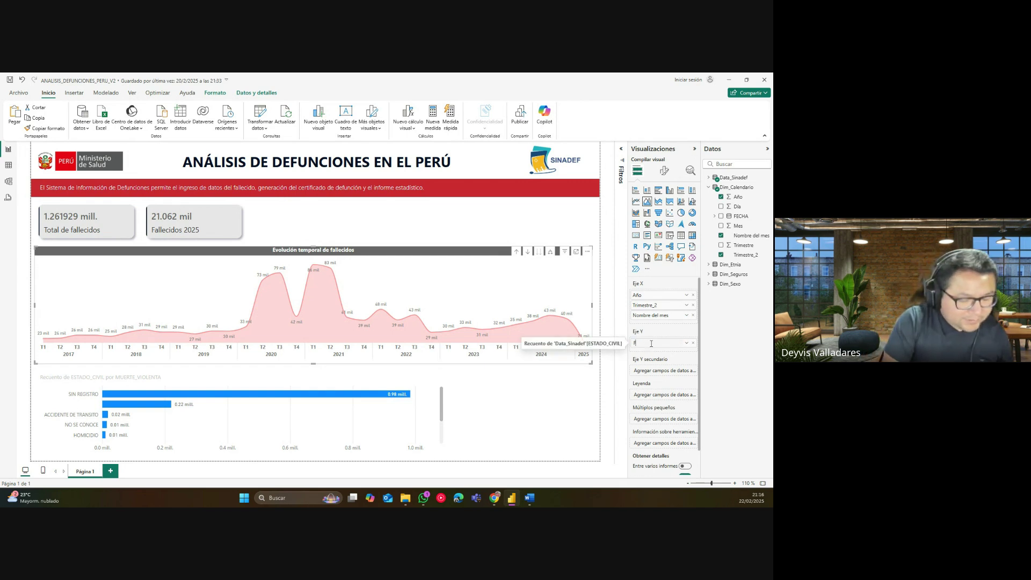
text(allecid)
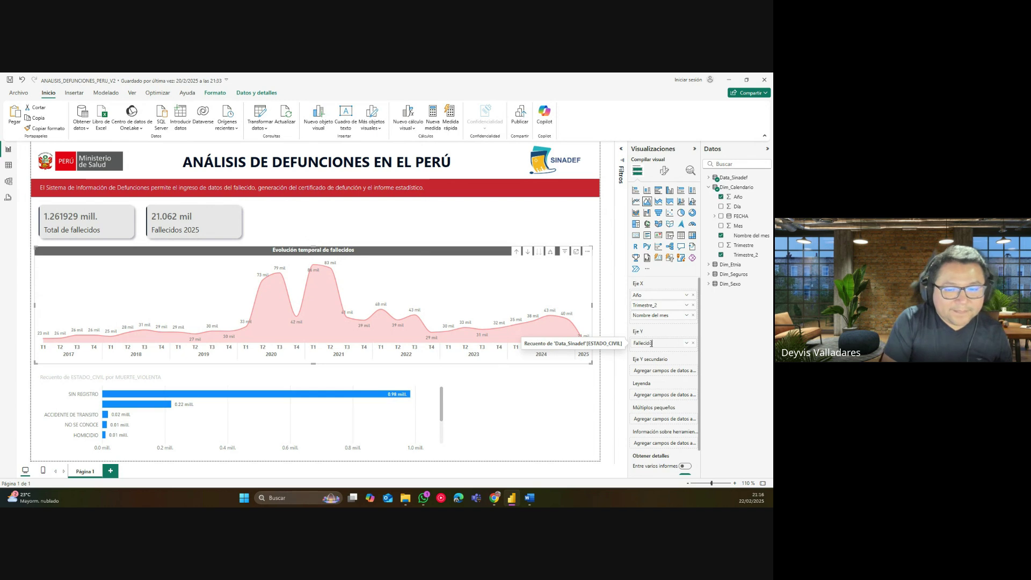
text(os)
key(Return)
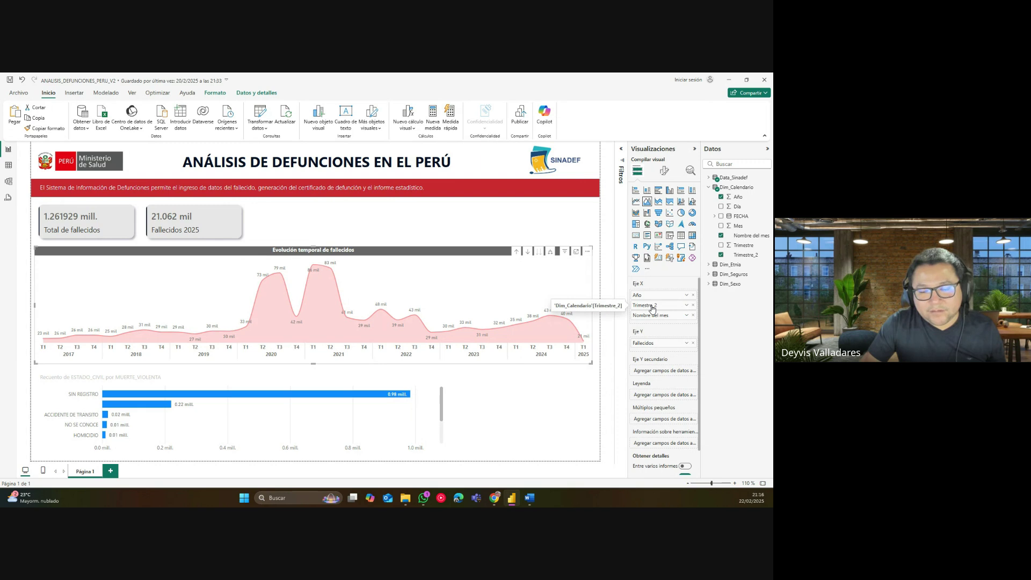
Rename the area chart's X-axis field Trimestre_2 as "Trimestre" for this visual.
double_click(652, 305)
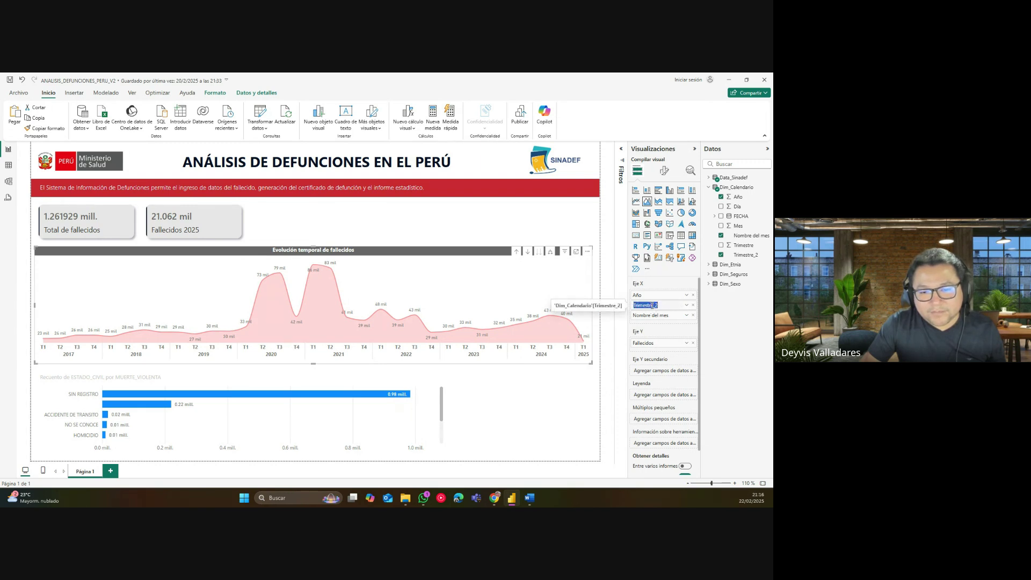
click(659, 305)
key(BackSpace)
key(BackSpace)
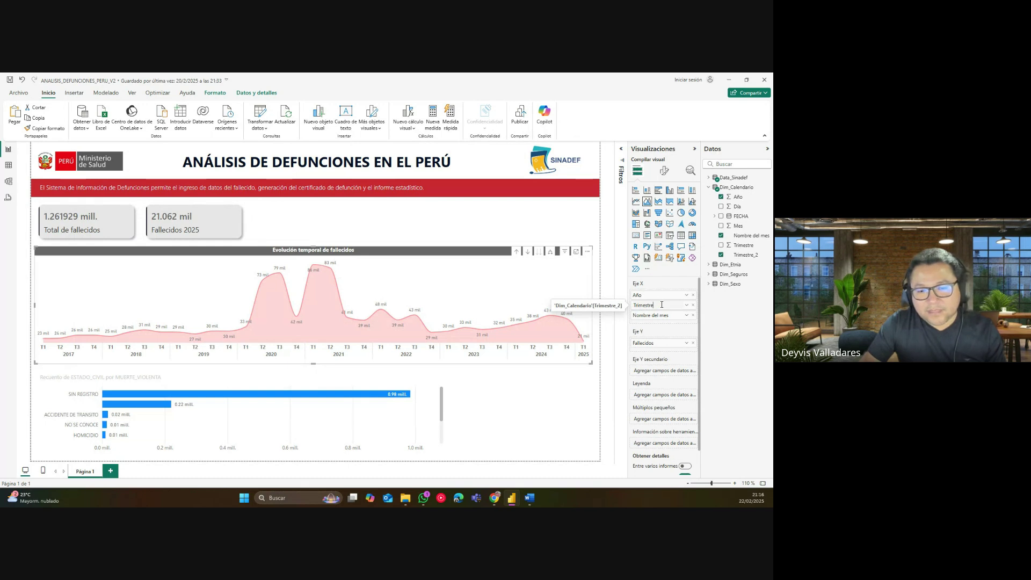
key(Return)
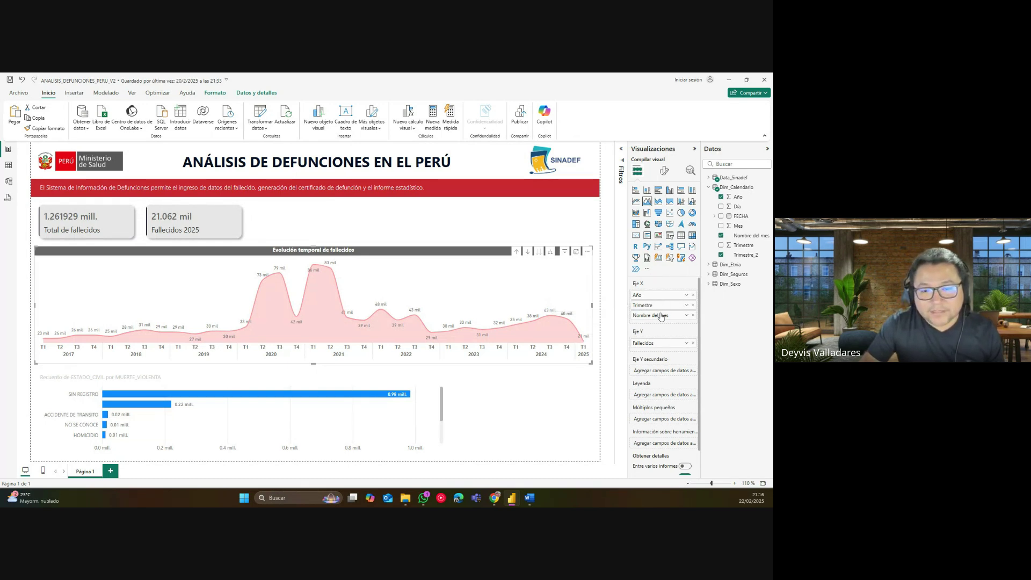
Rename the area chart's X-axis field Nombre del mes as "Mes" for this visual and deselect the chart.
double_click(651, 316)
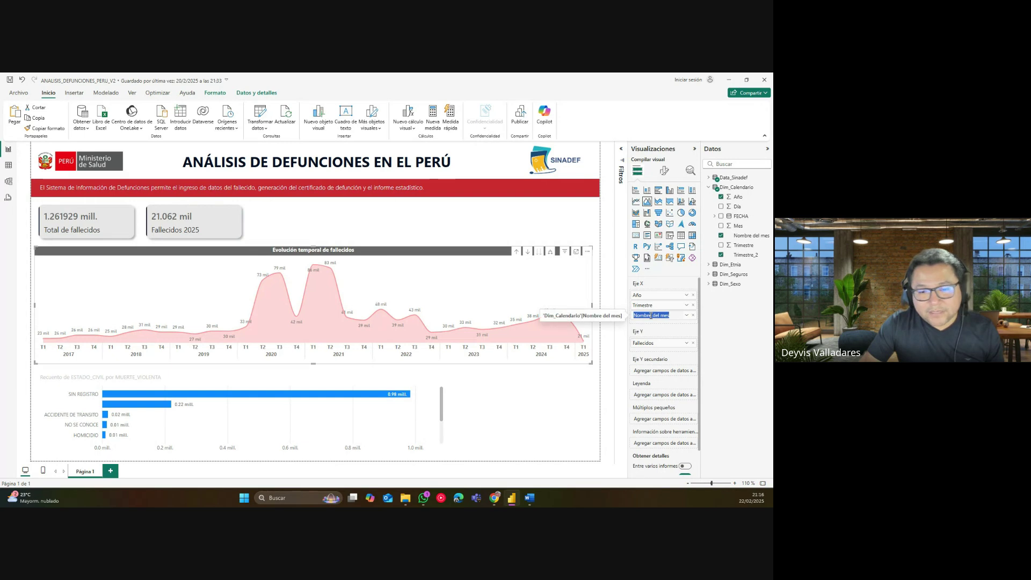
text(Mes)
key(Return)
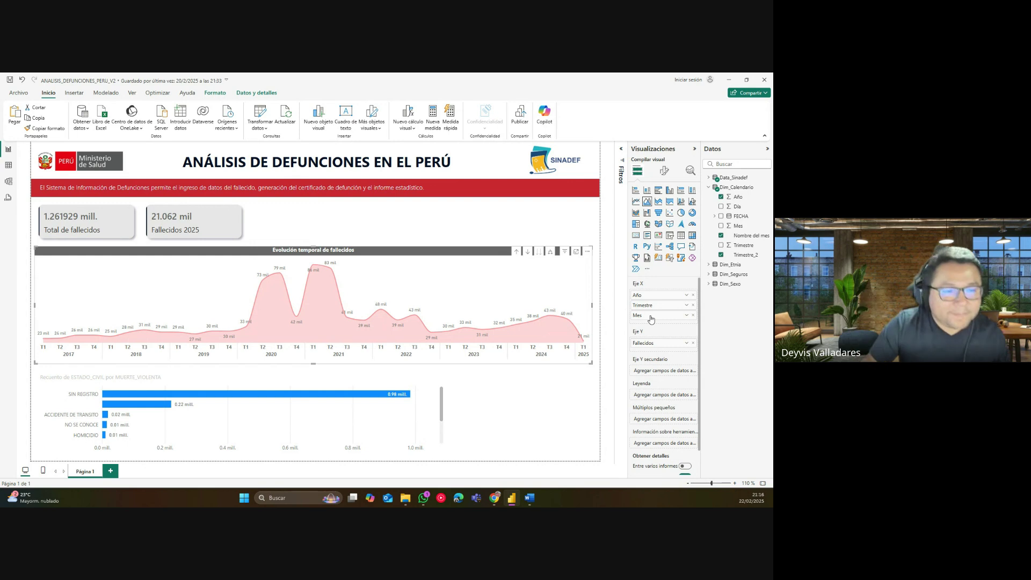
click(504, 238)
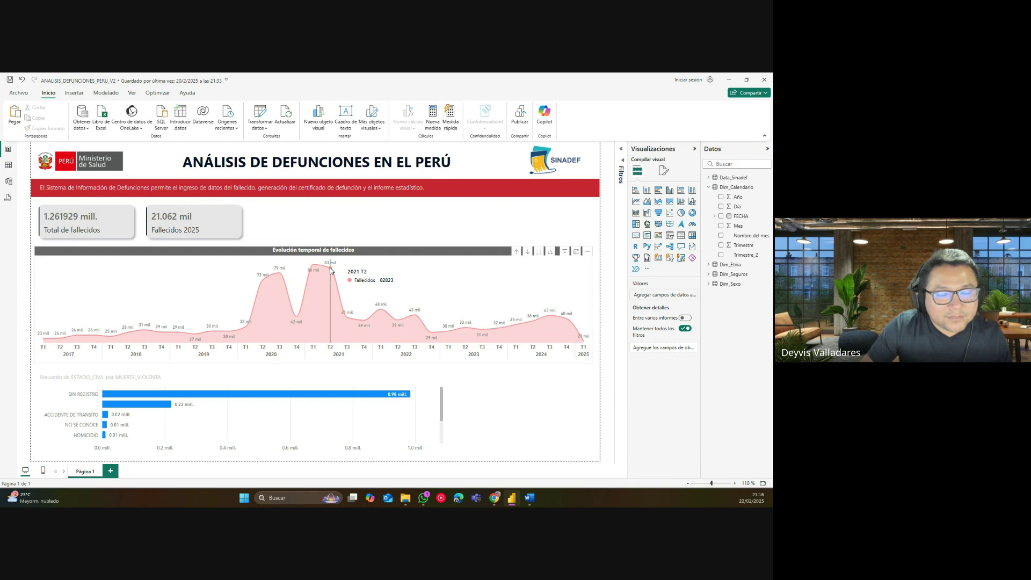
click(357, 254)
click(451, 240)
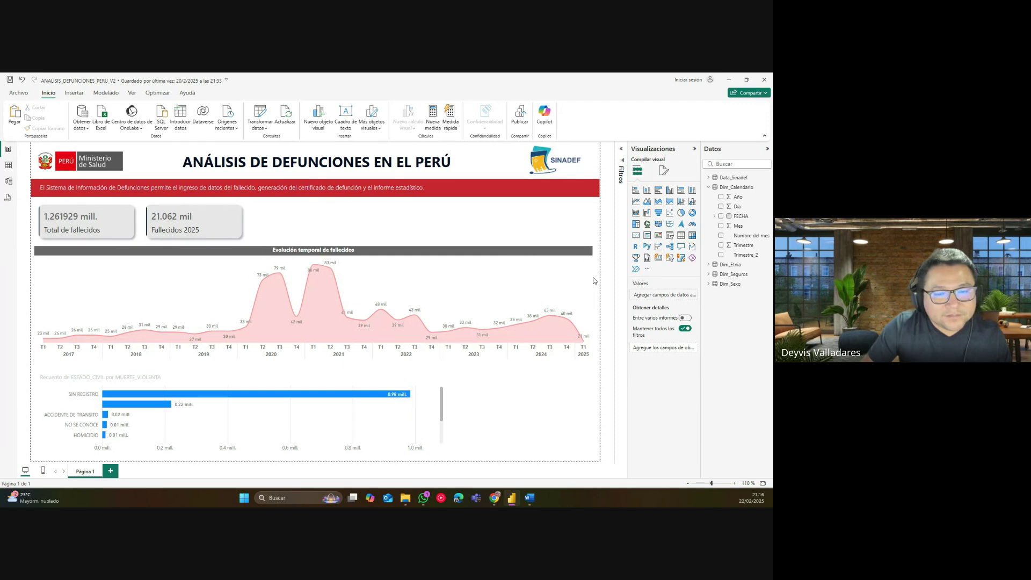
Narrow the area chart from its right edge to about half the page width.
click(591, 301)
drag(591, 304, 316, 298)
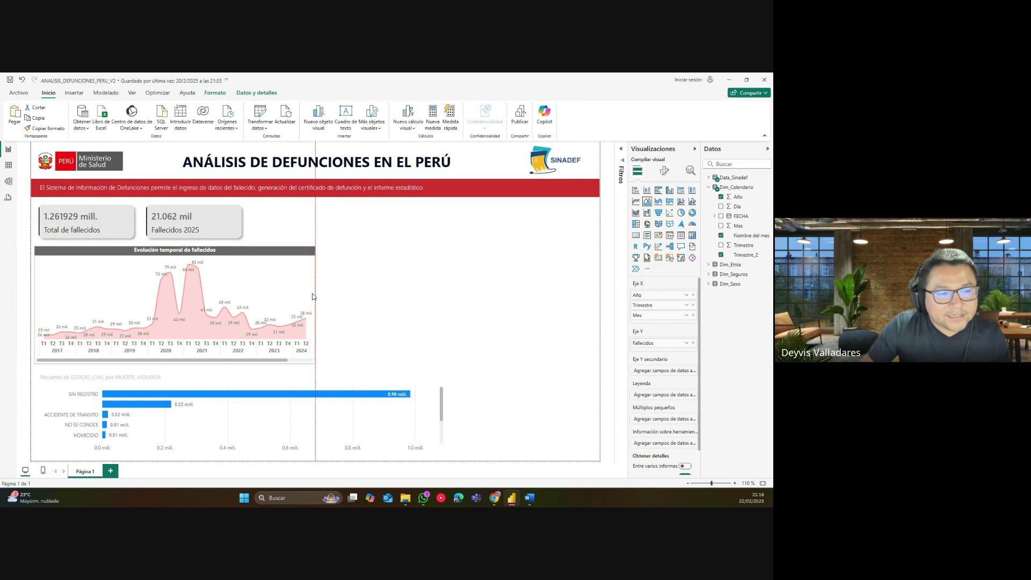
click(333, 304)
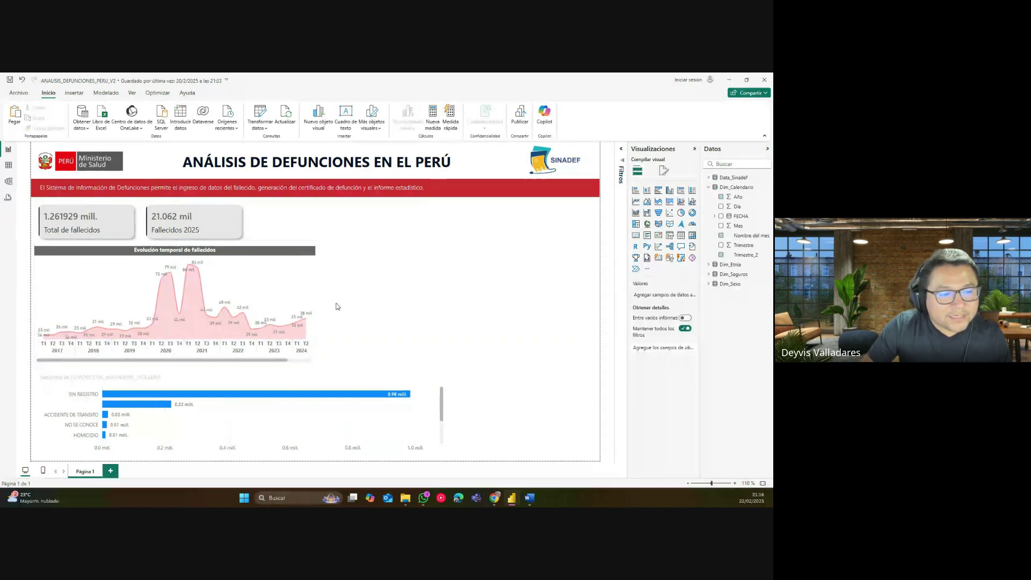
drag(241, 360, 213, 367)
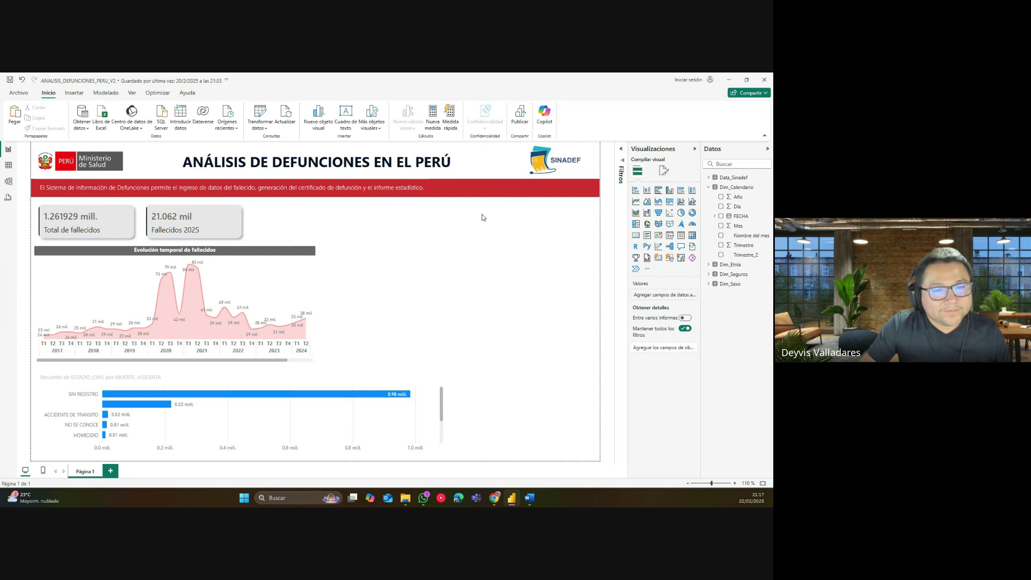
Narrow the description text box in the red banner so it ends just past its text.
click(579, 191)
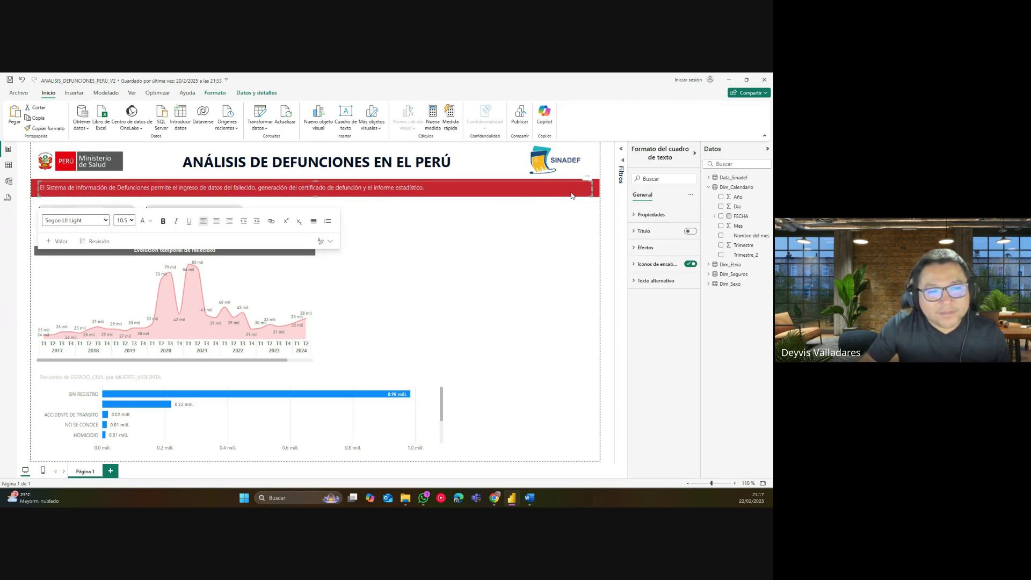
click(490, 230)
click(449, 188)
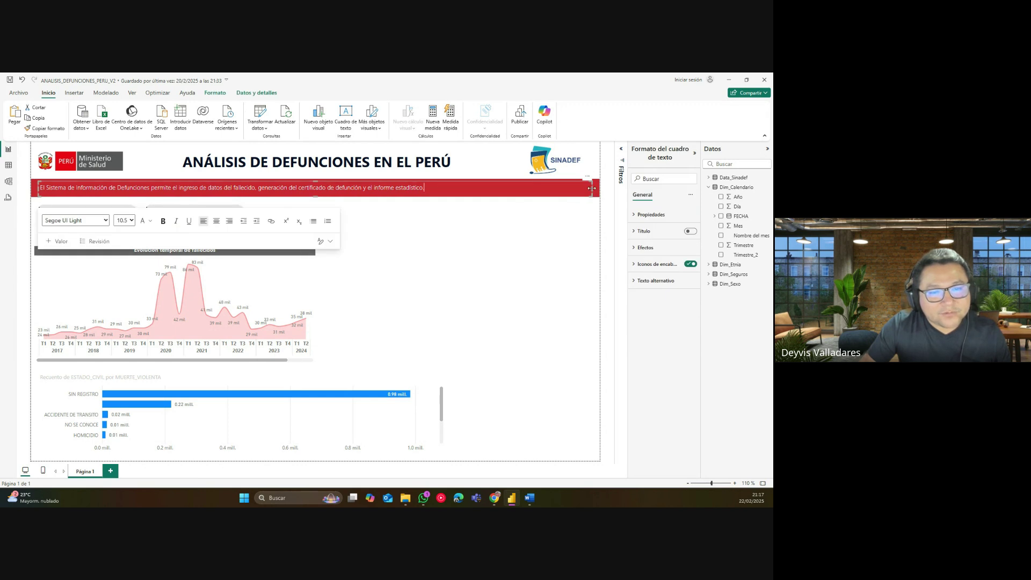
drag(591, 188, 437, 193)
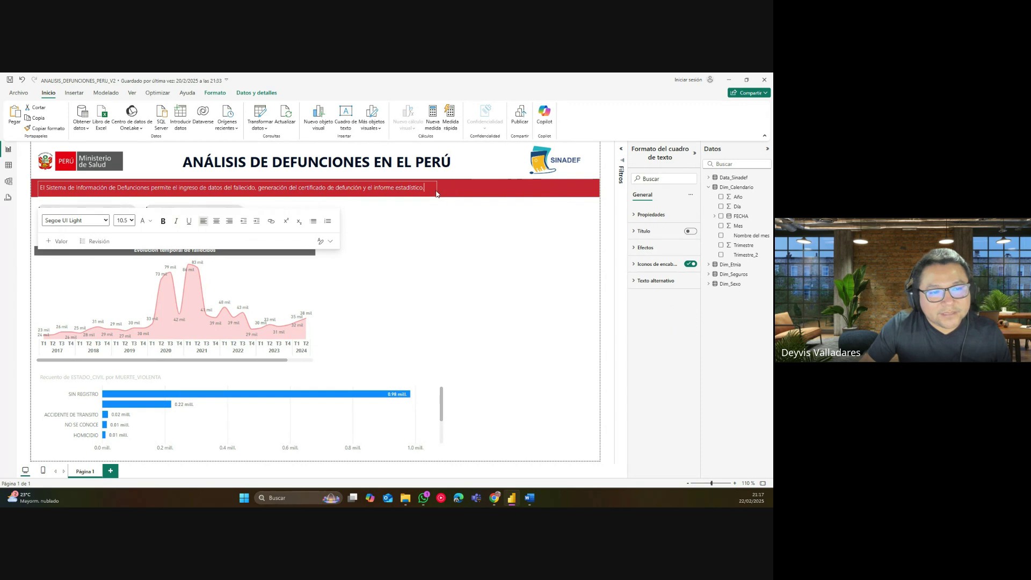
click(451, 231)
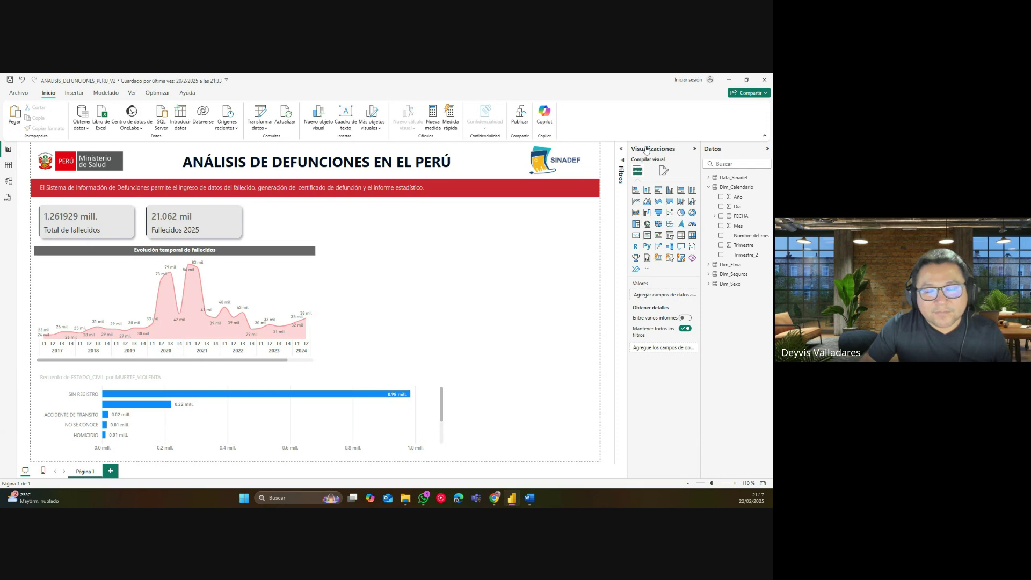
Add a slicer beside the area chart, try Dim_Calendario's Año as its field and replace it with FECHA.
click(670, 237)
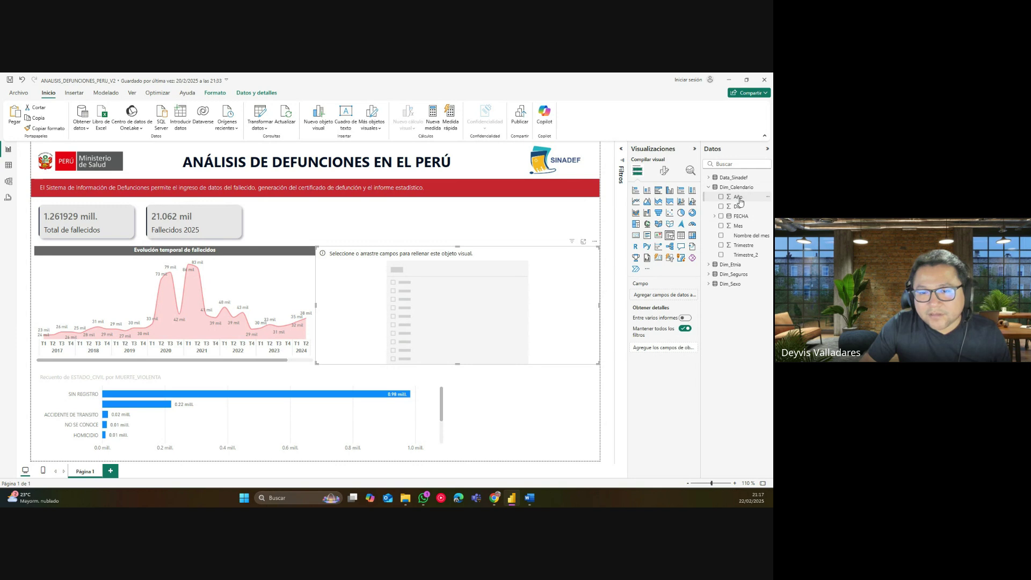
drag(740, 201, 675, 295)
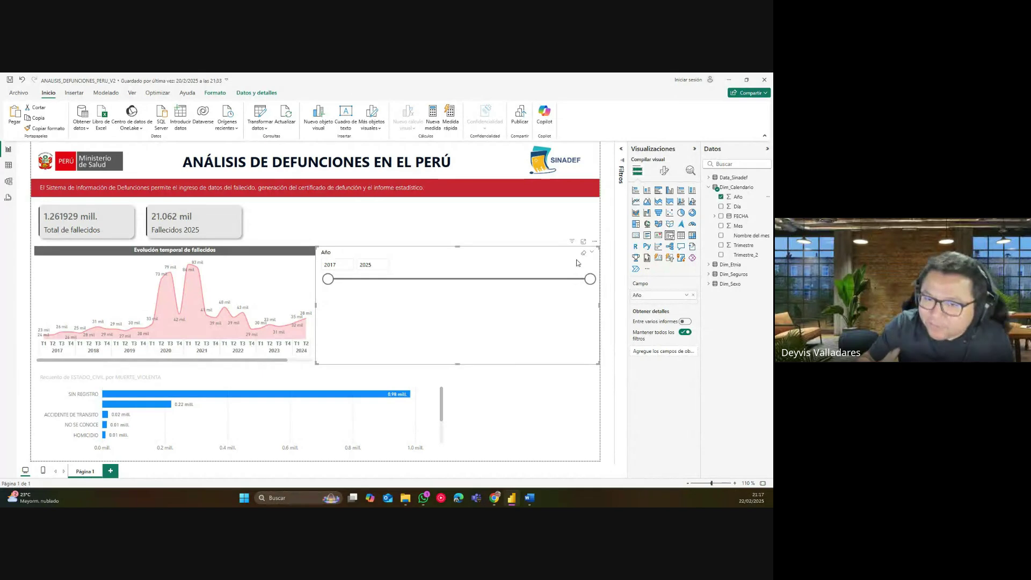
drag(742, 217, 691, 301)
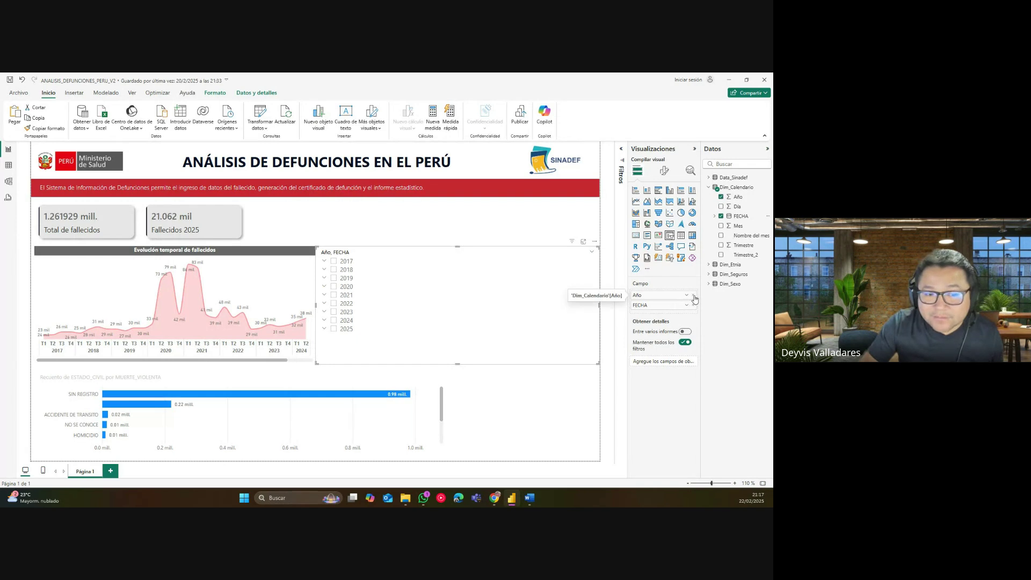
click(693, 296)
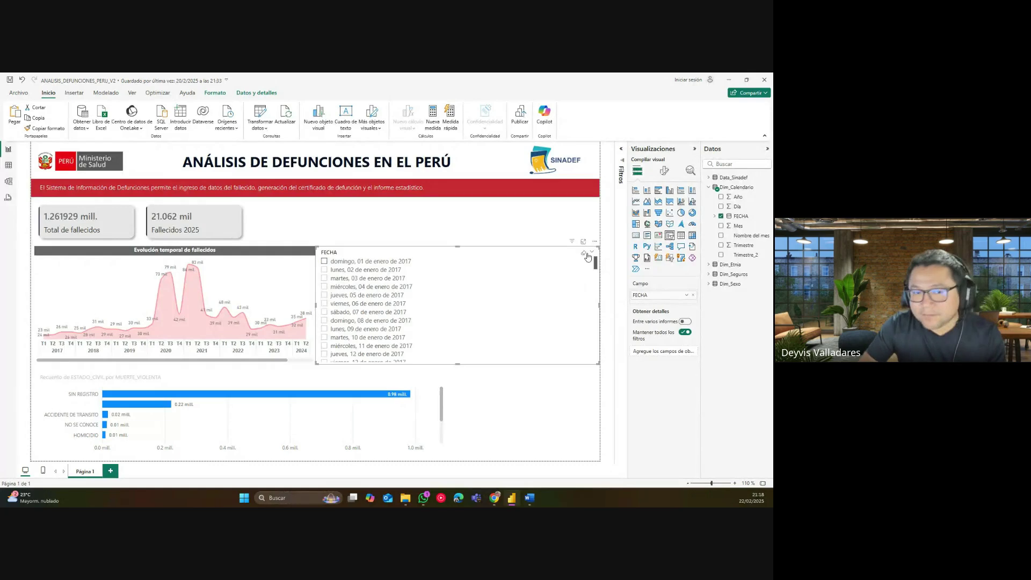
Set the FECHA slicer's style to Entre and narrow the slicer from both sides.
click(666, 172)
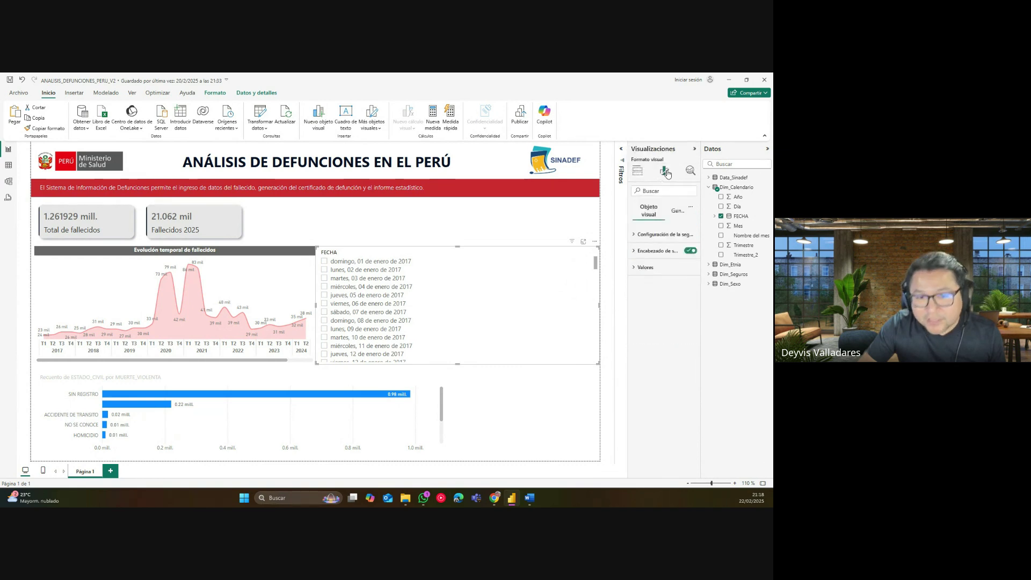
click(656, 236)
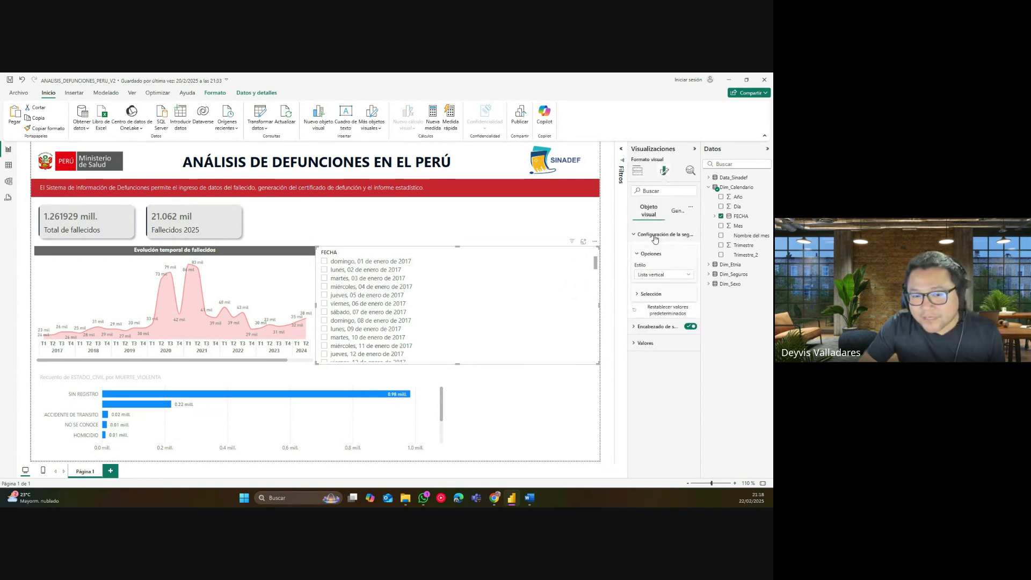
click(655, 275)
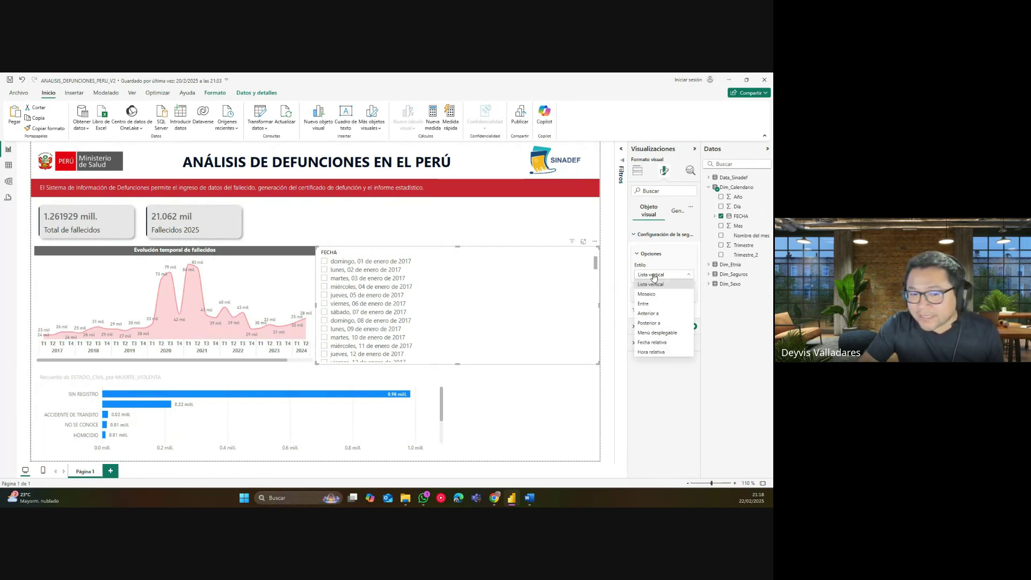
click(652, 306)
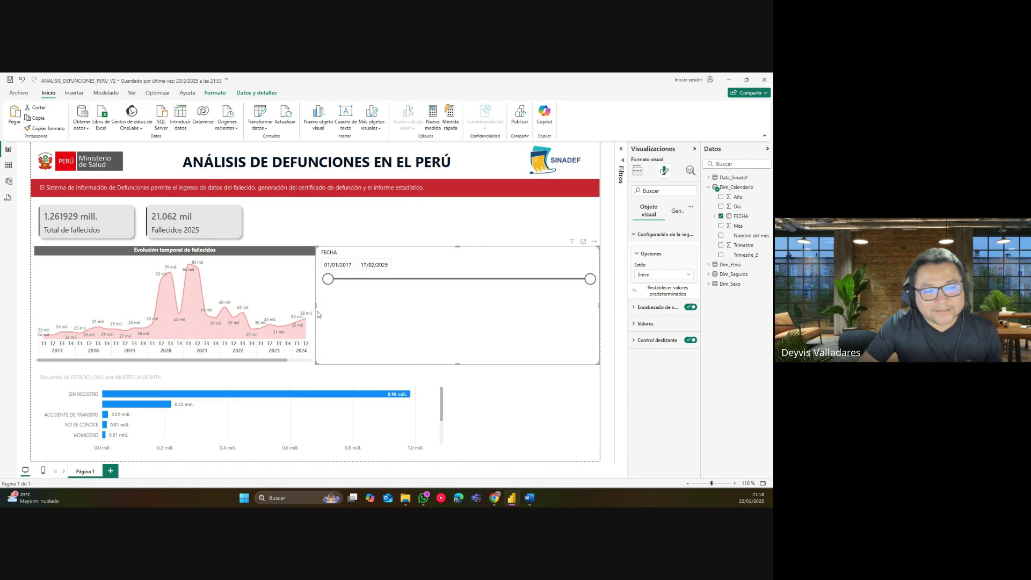
drag(316, 306, 408, 309)
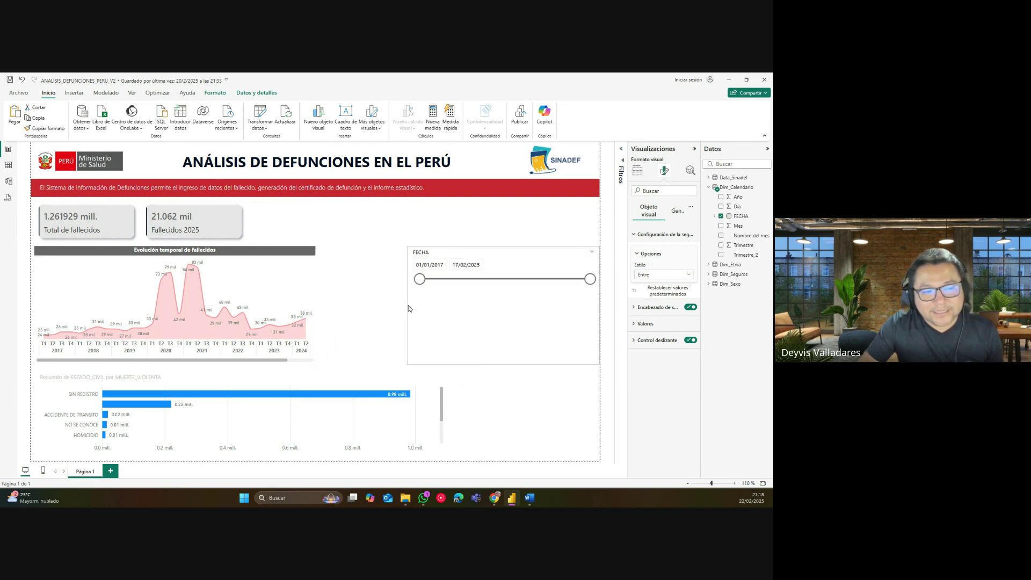
drag(597, 305, 524, 305)
Examine the day and month pickers in the calendar of the FECHA slicer's start date.
click(433, 264)
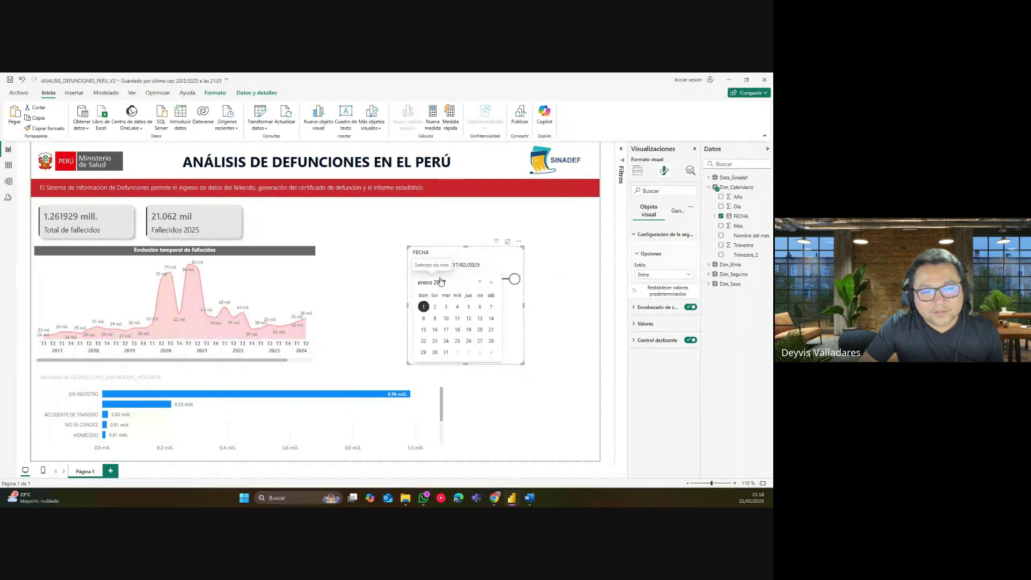
click(428, 283)
click(432, 265)
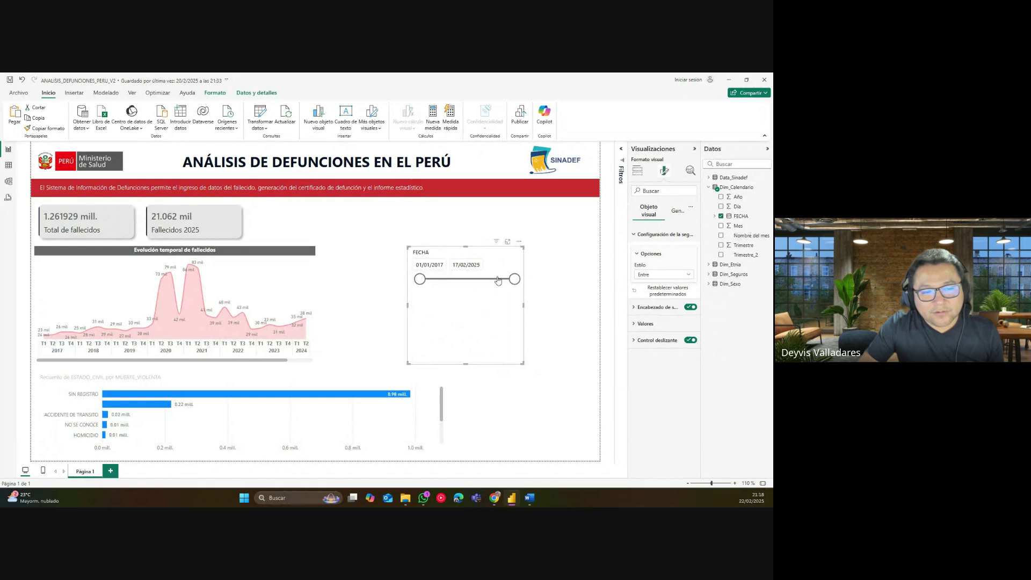
click(436, 266)
click(431, 283)
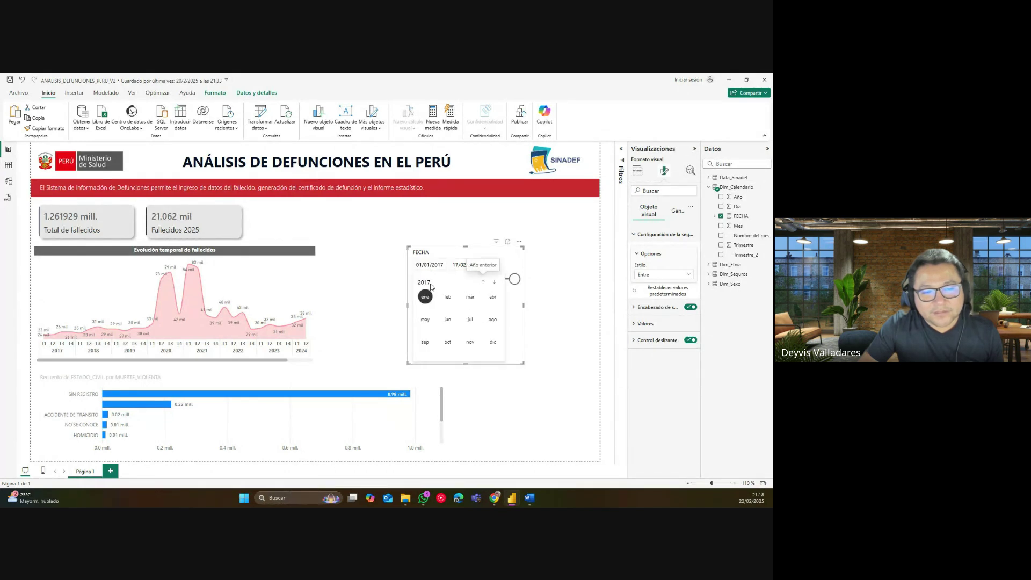
click(428, 266)
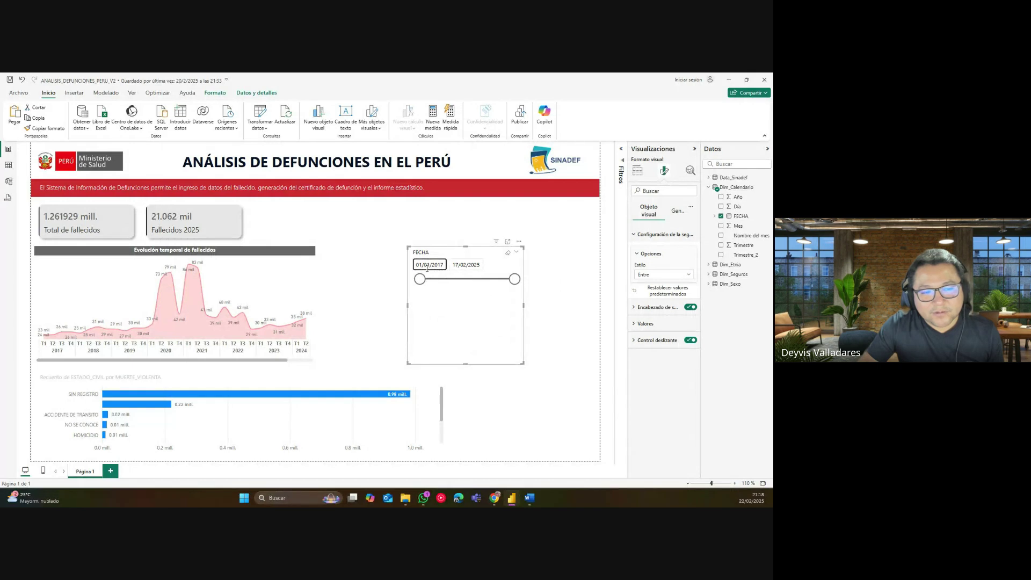
click(430, 265)
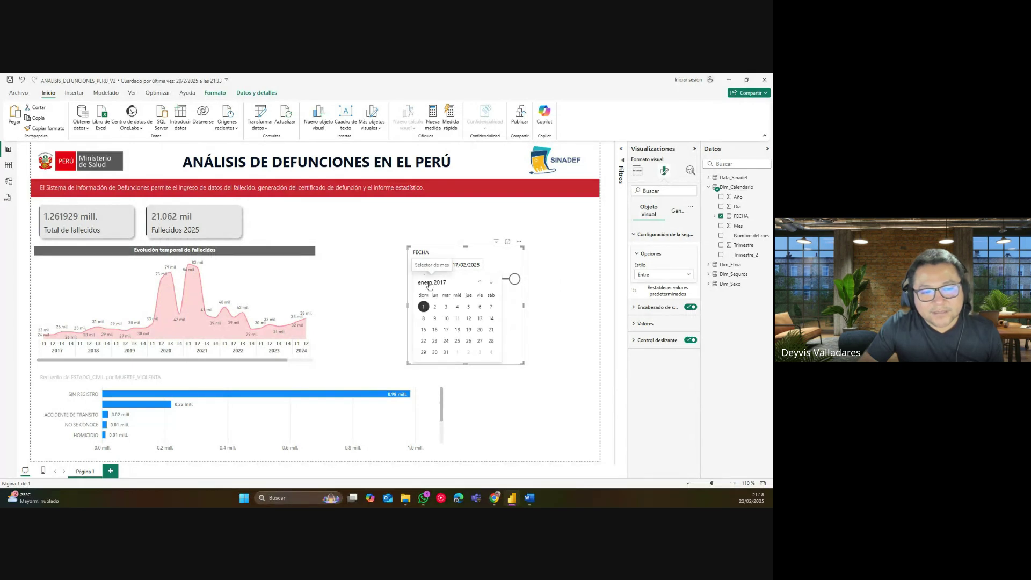
key(Escape)
Set the FECHA slicer's start date to 30/08/2020 and move it back to 28/10/2017.
drag(419, 279, 462, 280)
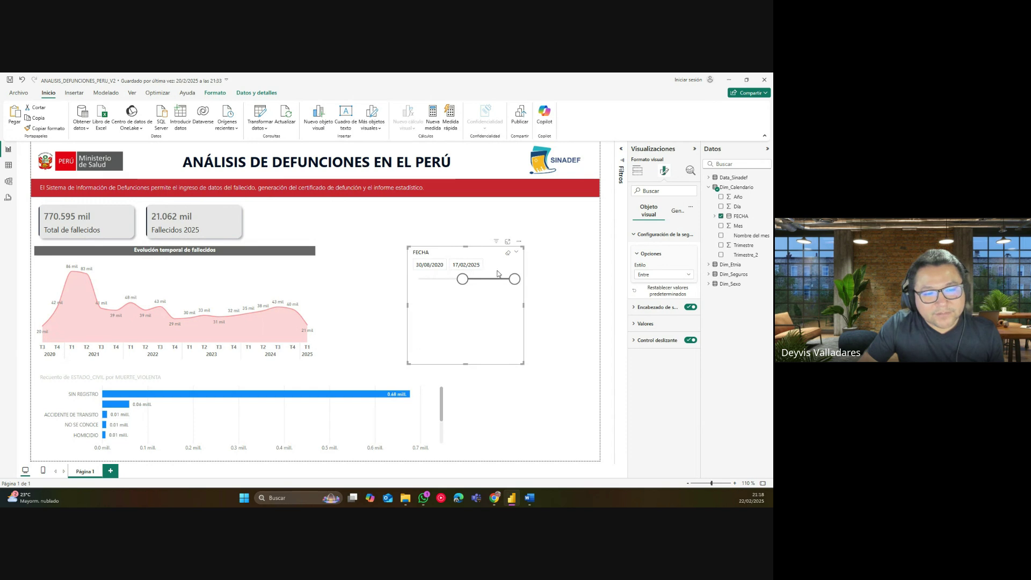
drag(466, 285, 429, 285)
click(527, 292)
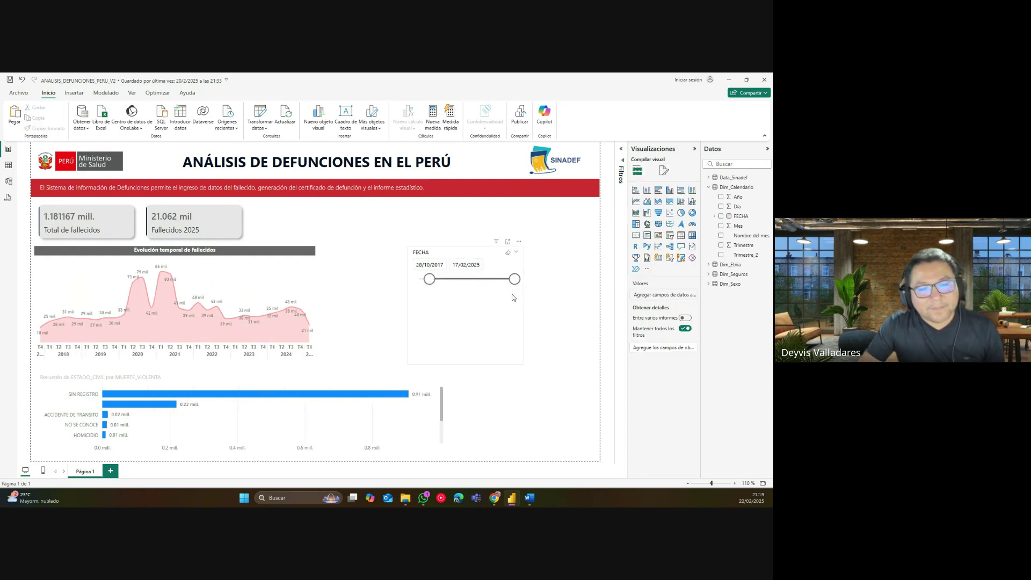
Change the FECHA slicer's style to Fecha relativa.
click(513, 297)
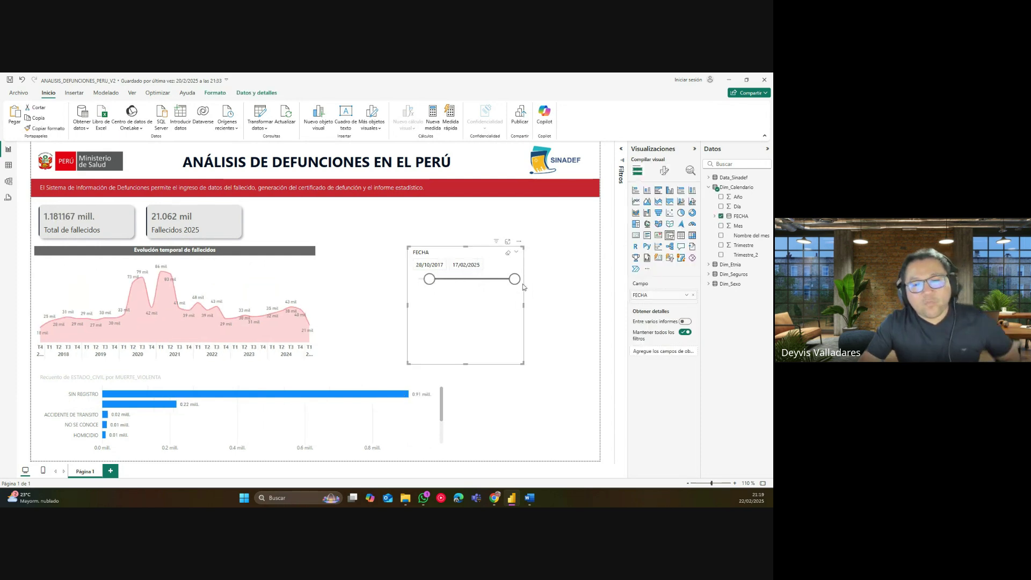
click(665, 174)
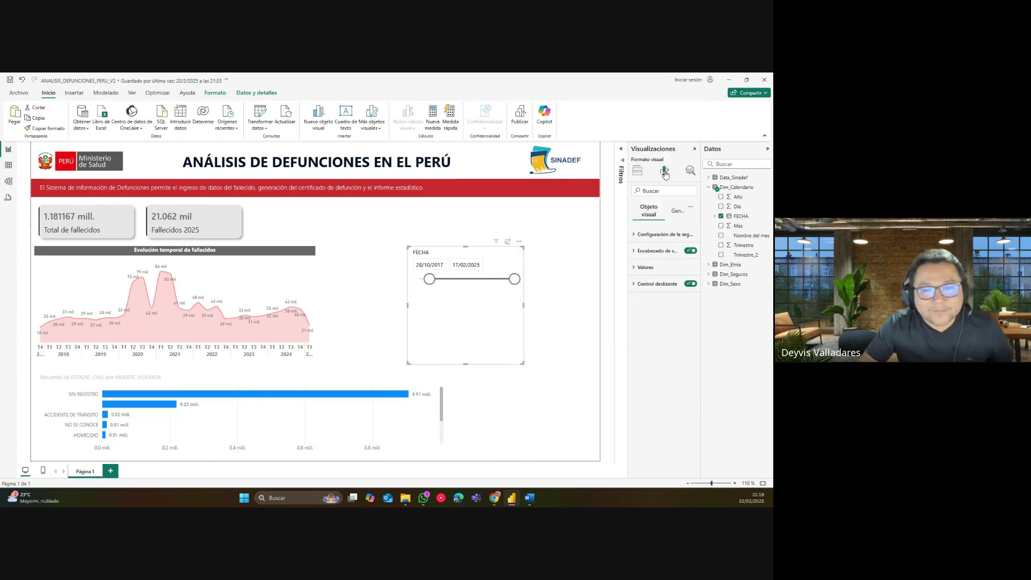
click(653, 236)
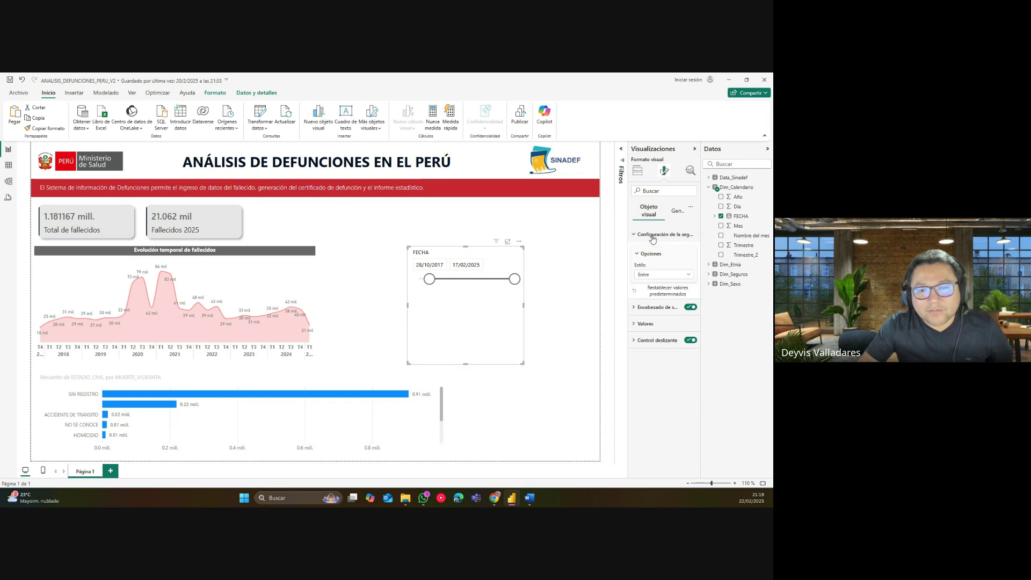
click(648, 276)
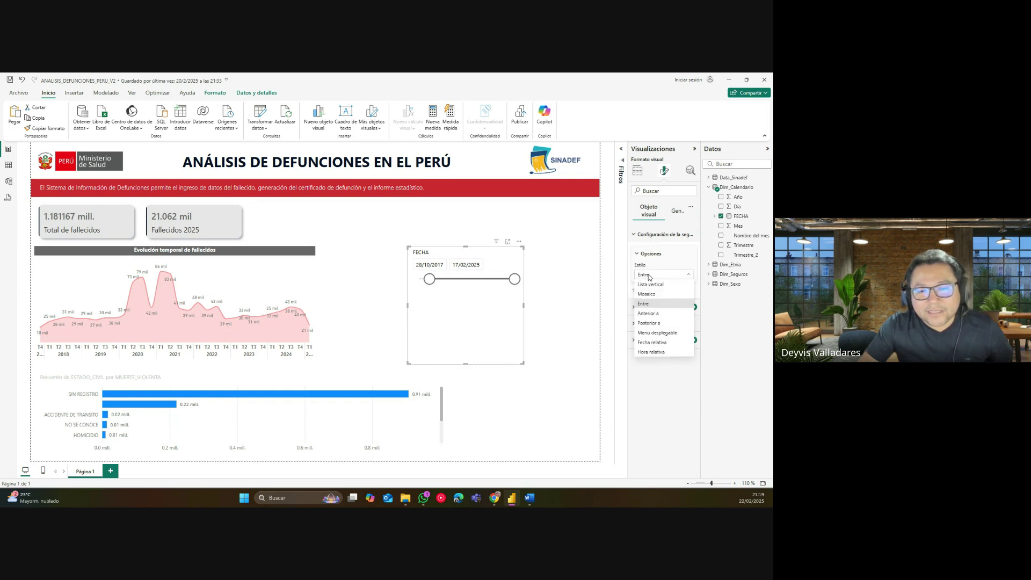
click(648, 344)
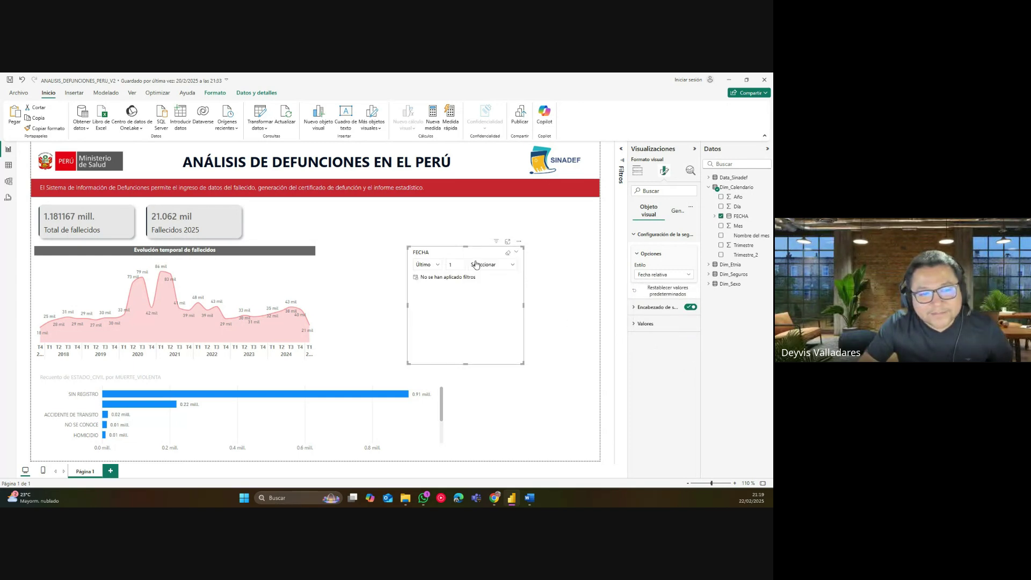
Set the FECHA slicer's relative period to the last 1 Años and raise the count to 3.
click(439, 265)
click(438, 265)
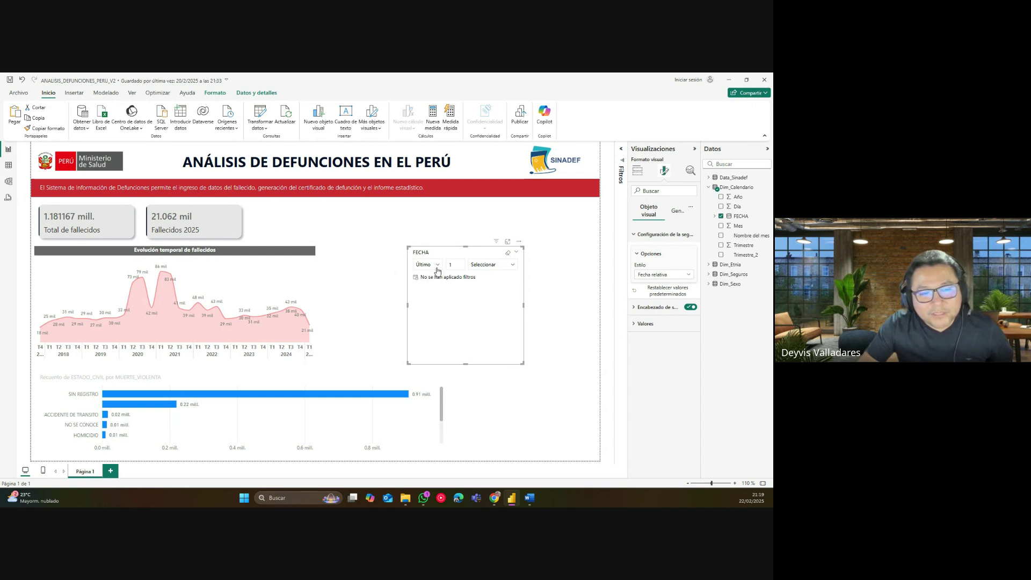
click(491, 264)
click(458, 365)
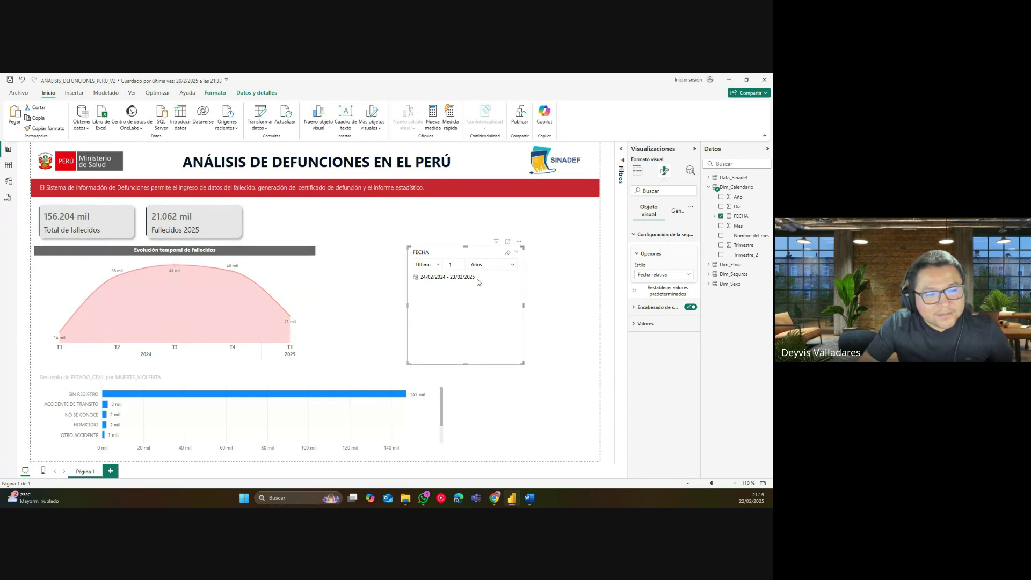
click(453, 264)
key(BackSpace)
text(3)
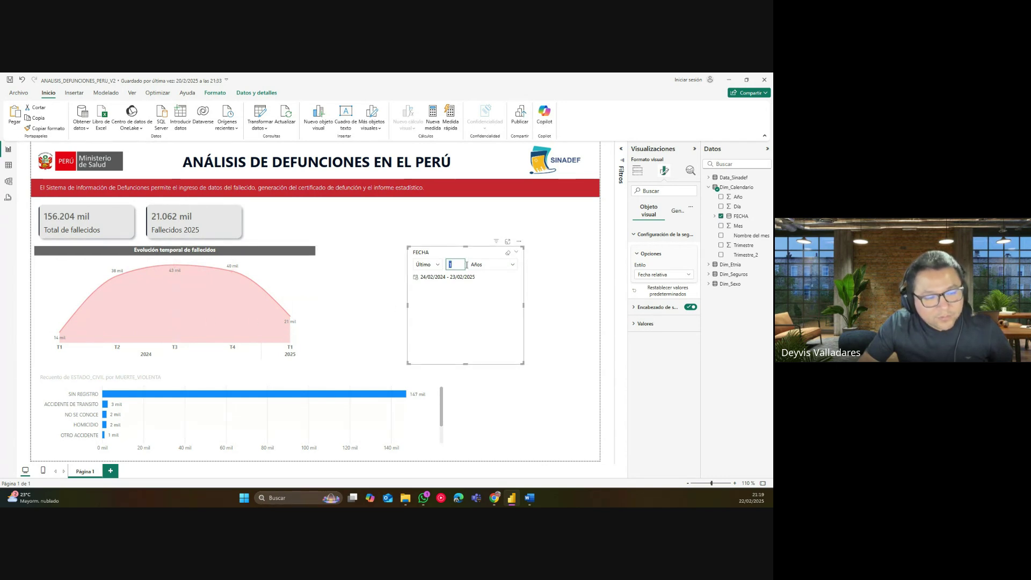
click(550, 280)
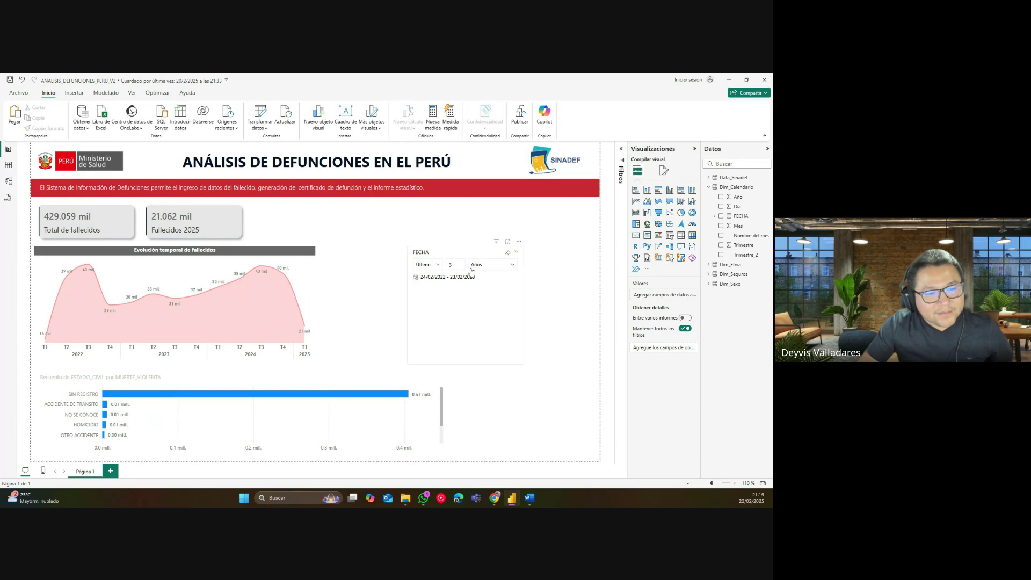
Switch the FECHA slicer's unit to Meses and expand the area chart down to month level.
click(471, 267)
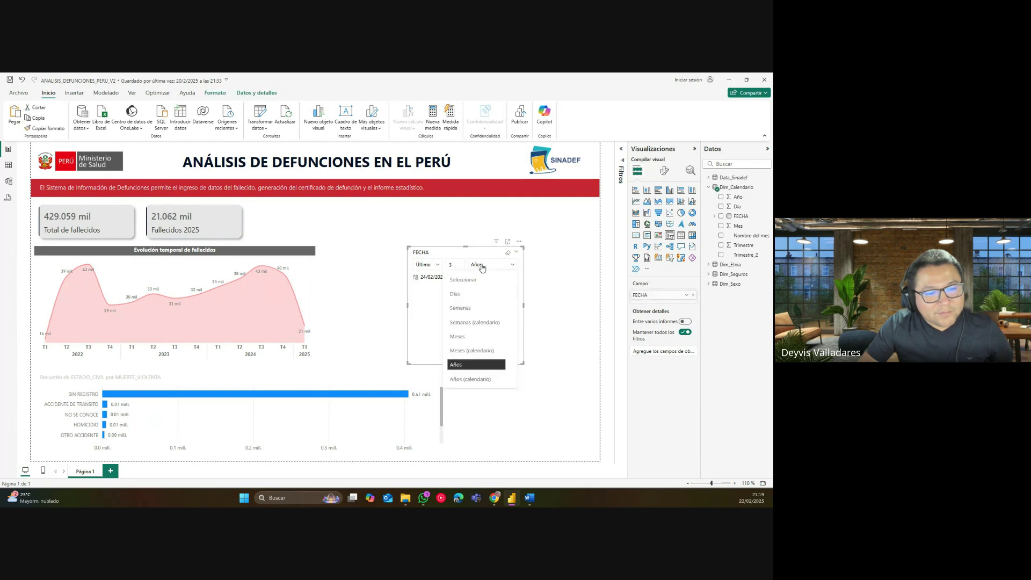
click(460, 343)
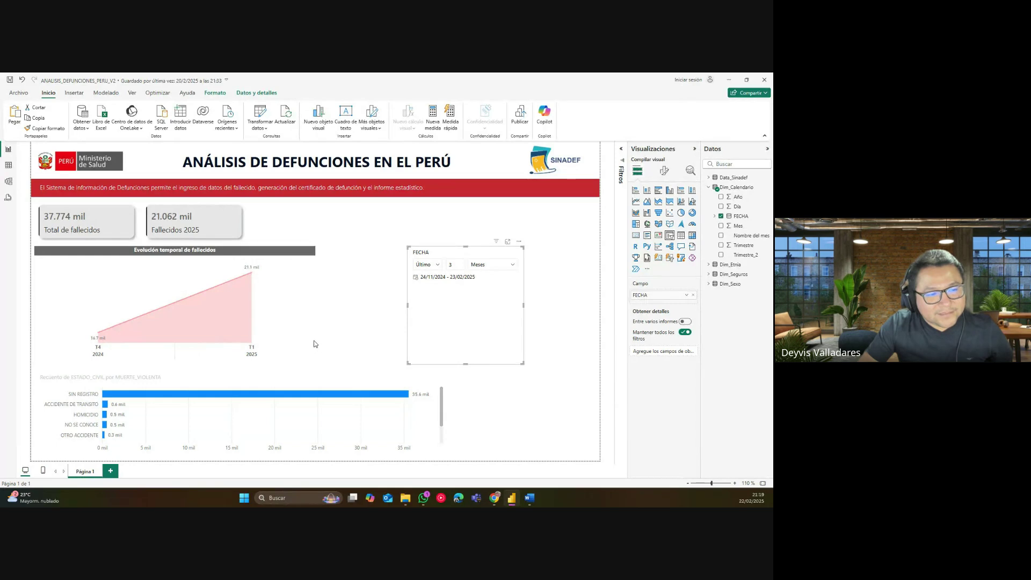
click(273, 251)
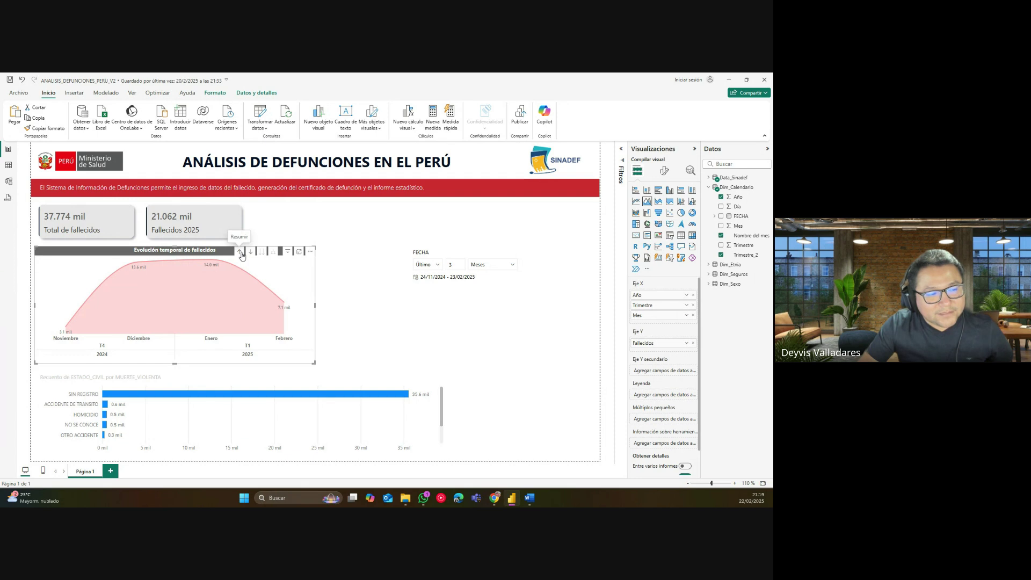
Set the FECHA slicer to the last 12 Meses.
click(477, 269)
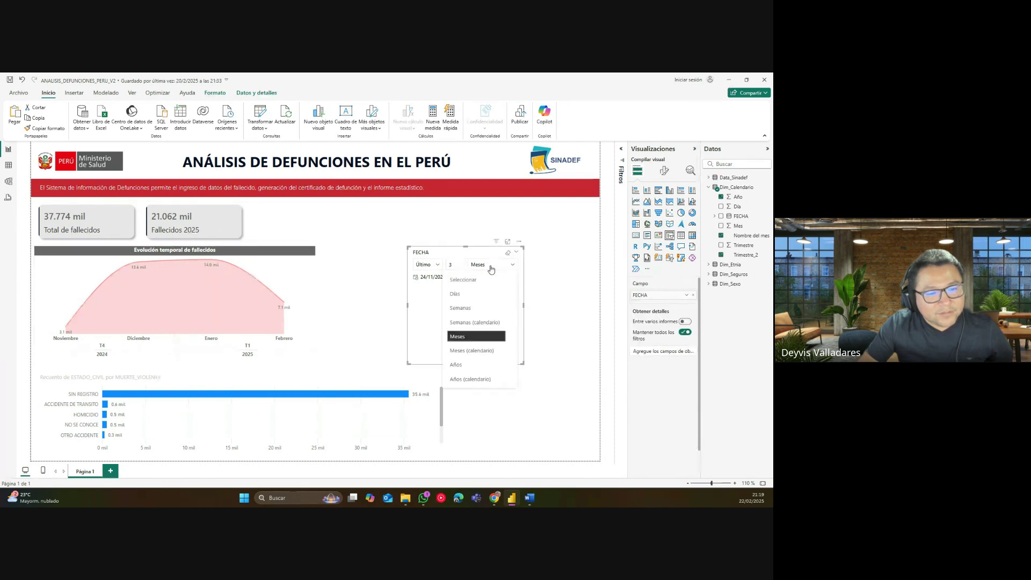
drag(456, 264, 444, 269)
text(12)
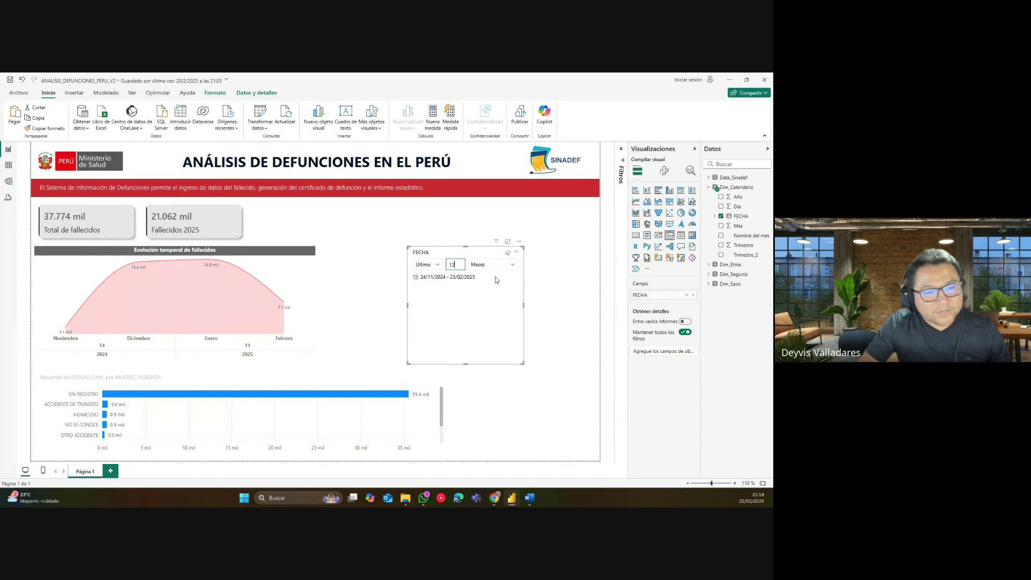
click(563, 291)
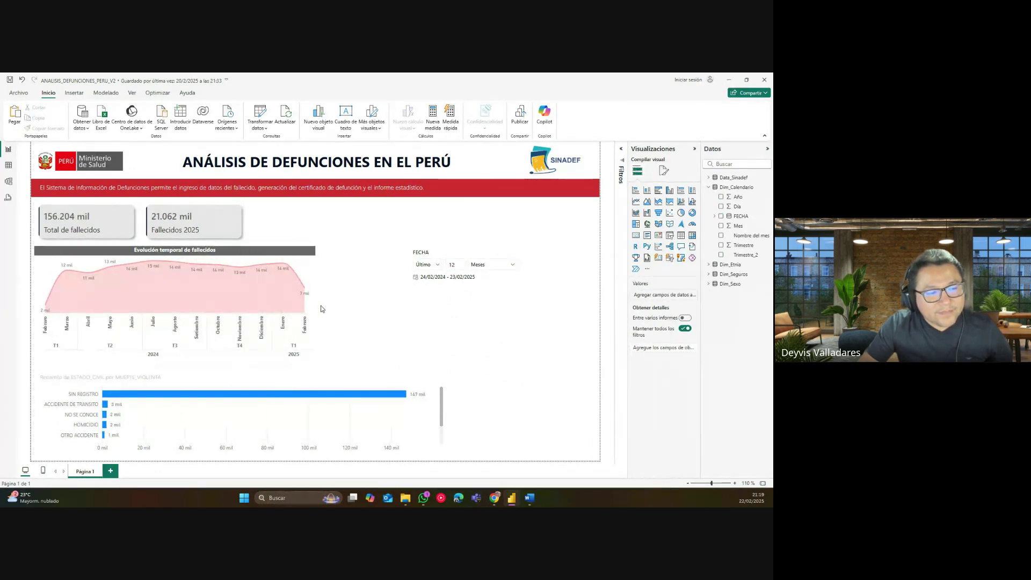
Switch the FECHA slicer's unit to Días, filtering by the last 1 day and then the last 2 days.
click(487, 264)
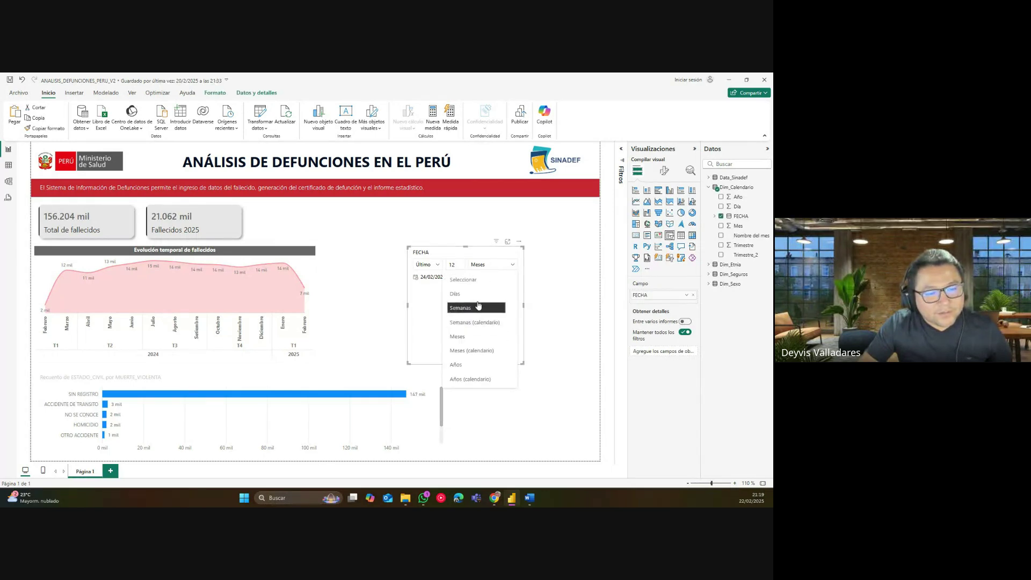
click(456, 293)
click(457, 265)
key(BackSpace)
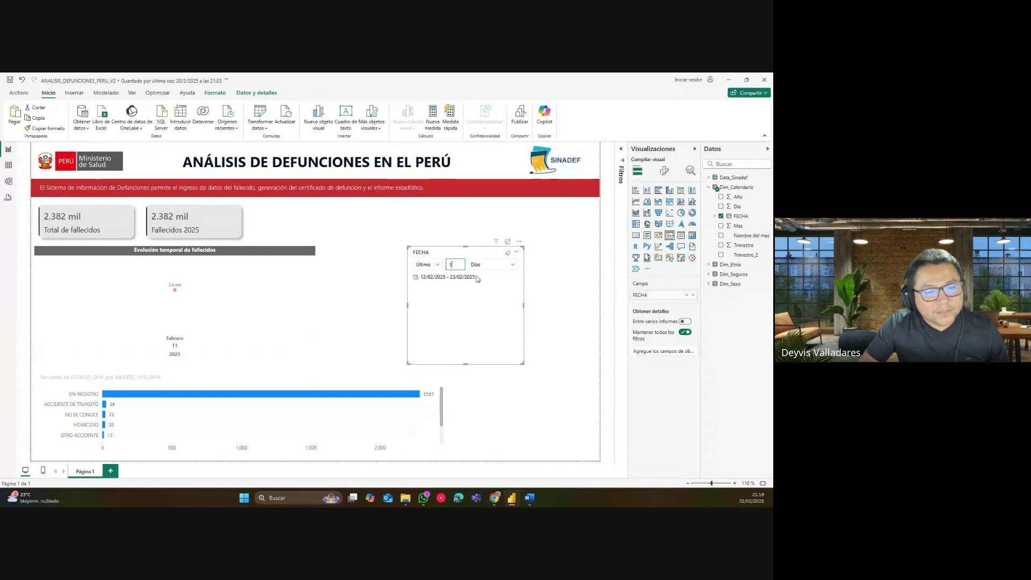
click(550, 312)
click(455, 265)
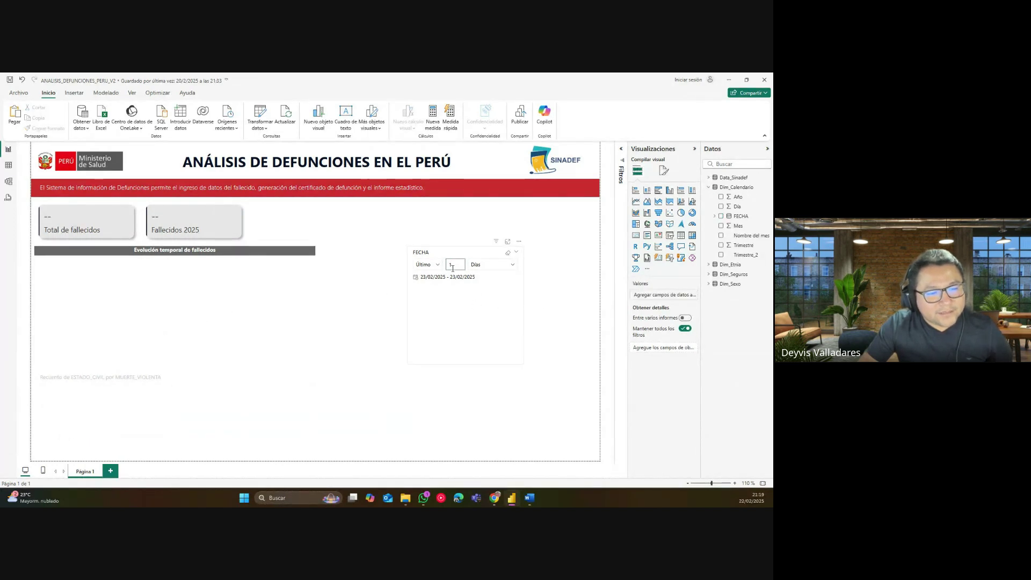
text(2)
click(540, 284)
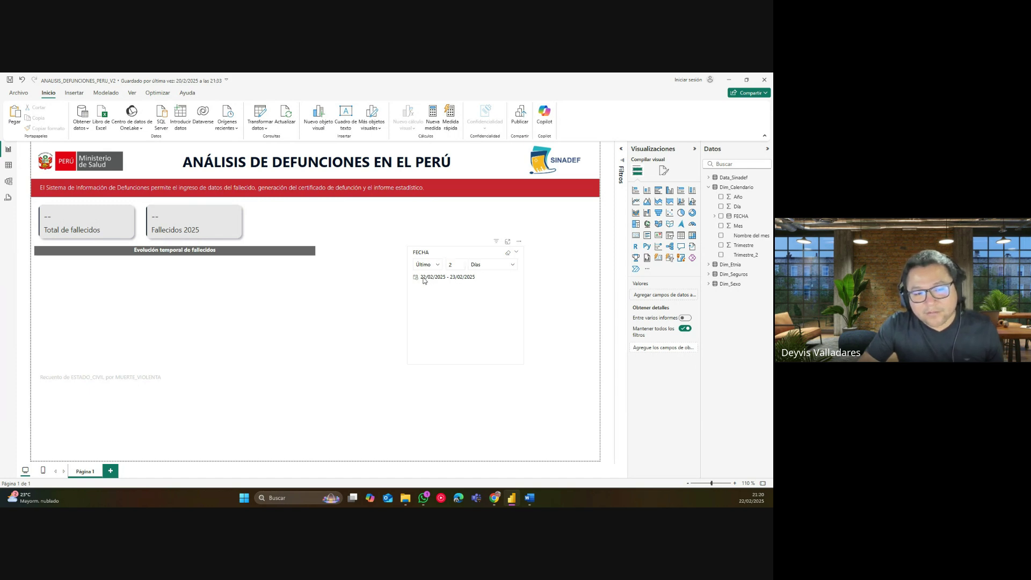
Set the FECHA slicer's day count to 5 and then 15, and inspect the point in the area chart.
click(447, 265)
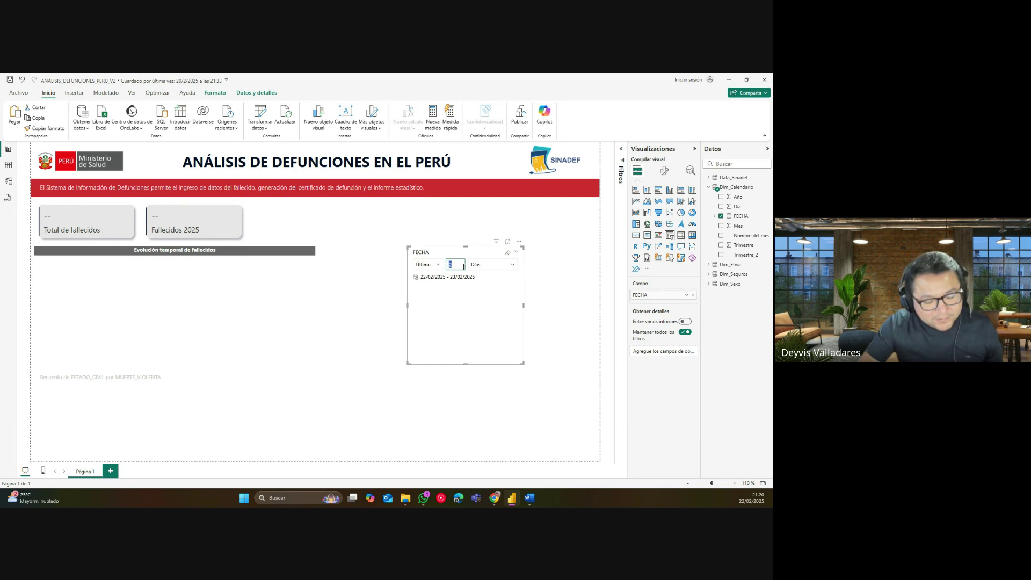
click(537, 301)
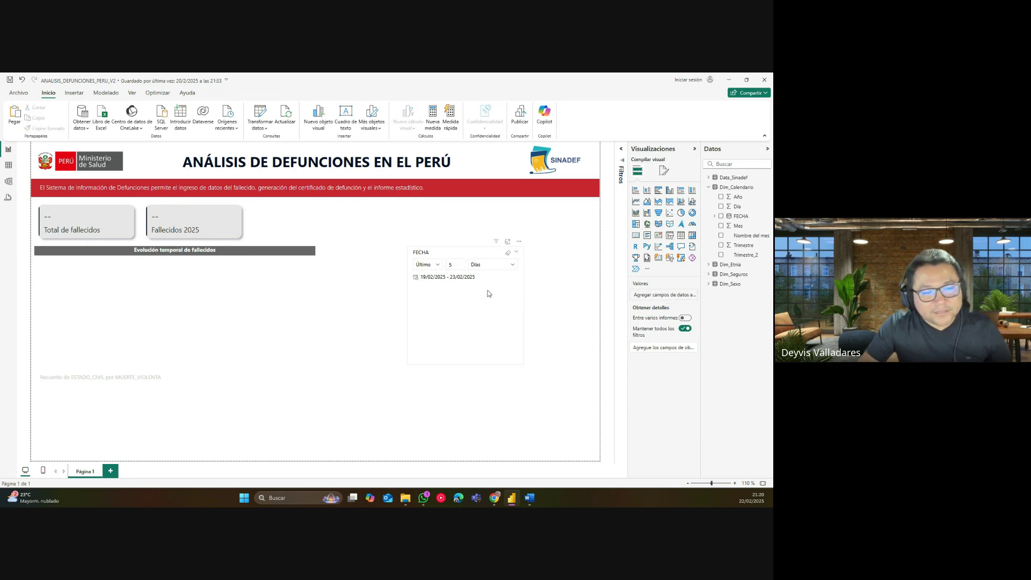
click(451, 265)
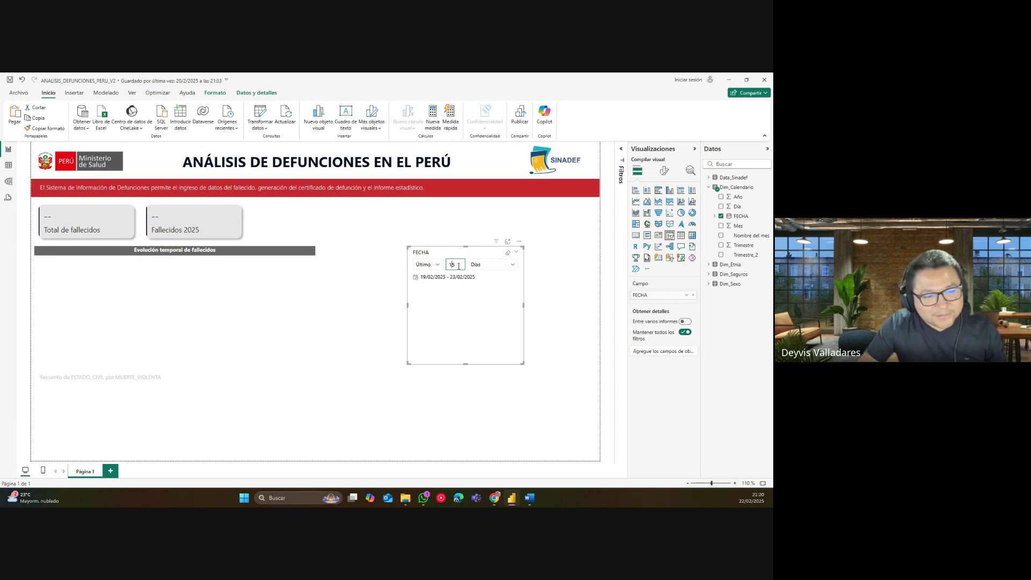
text(15)
key(Return)
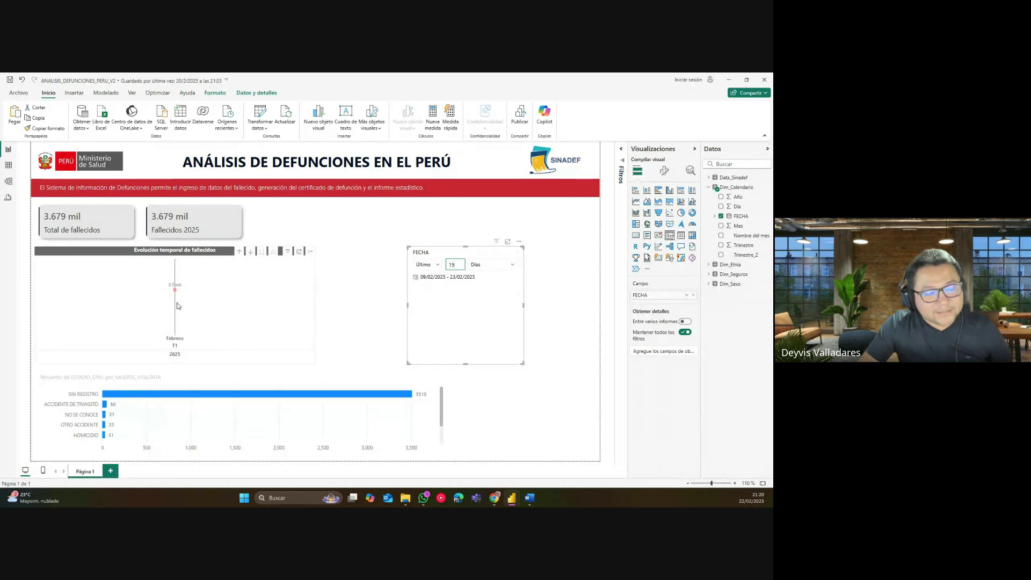
mouse_move(174, 293)
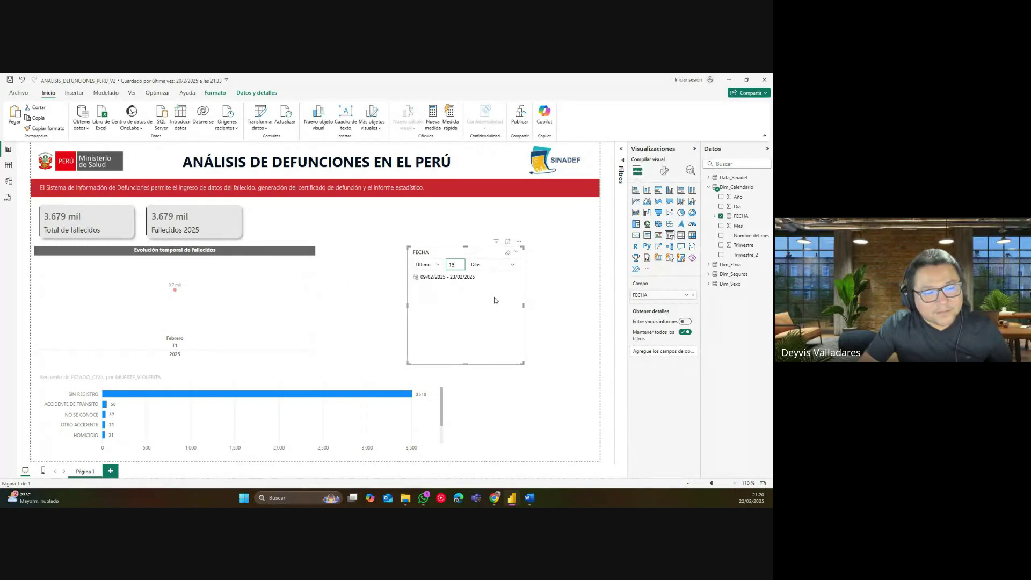
Set the FECHA slicer to the last 4 Años and drill the area chart up to quarter level.
click(474, 265)
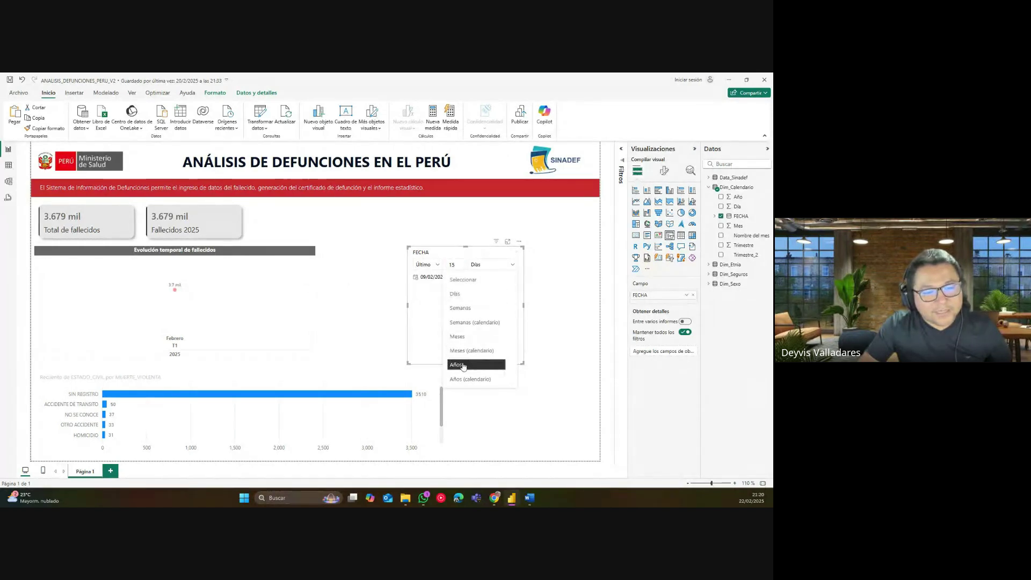
click(462, 366)
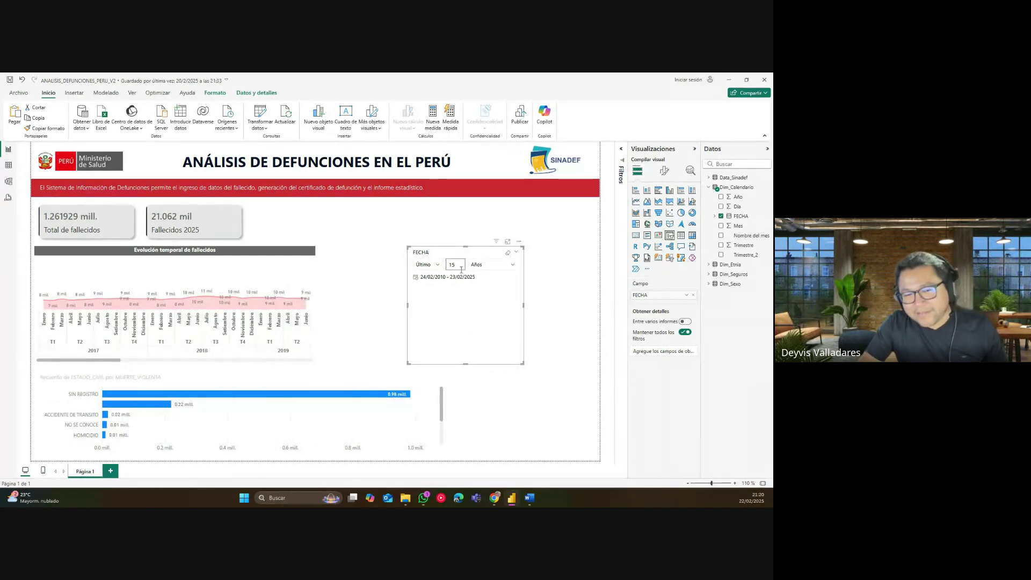
text(2)
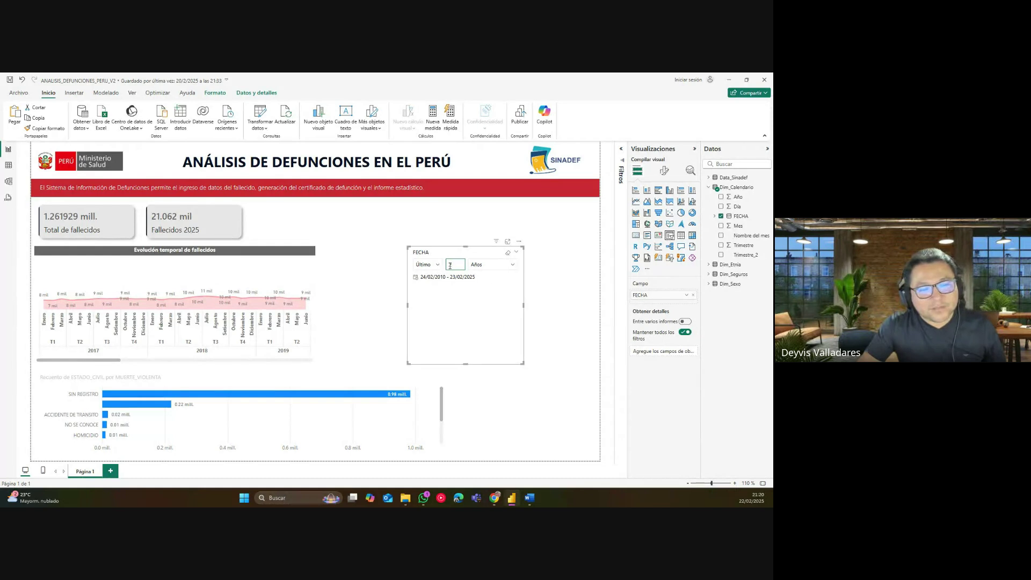
key(BackSpace)
text(4)
click(553, 288)
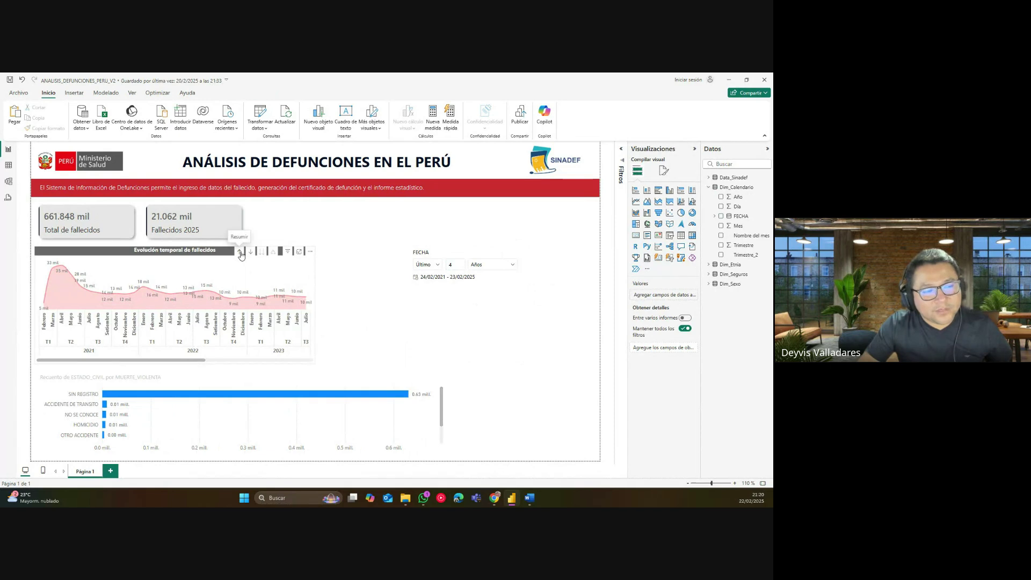
click(241, 253)
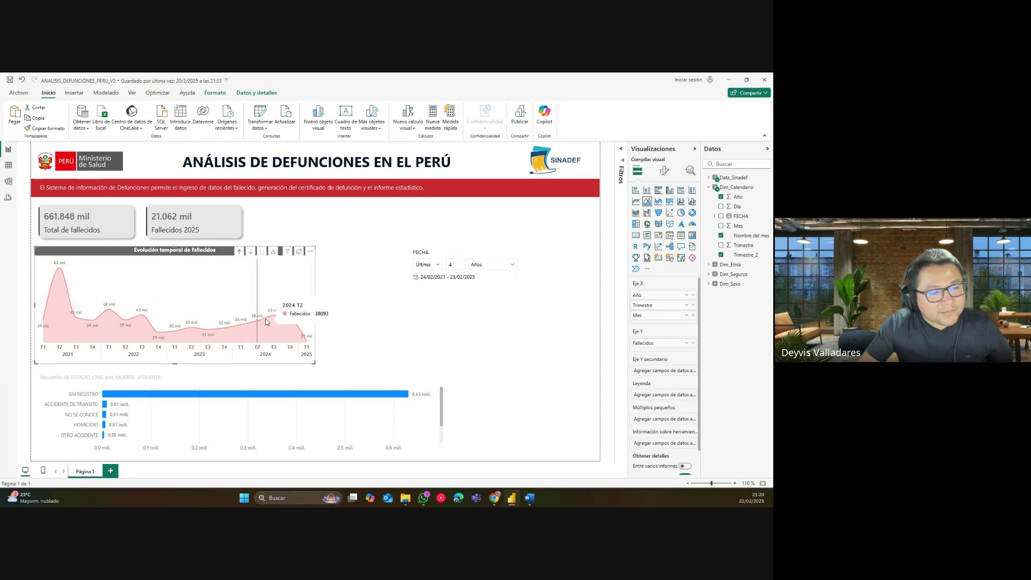
Shorten the FECHA slicer to fit its controls and move it just below the right end of the red banner.
click(486, 288)
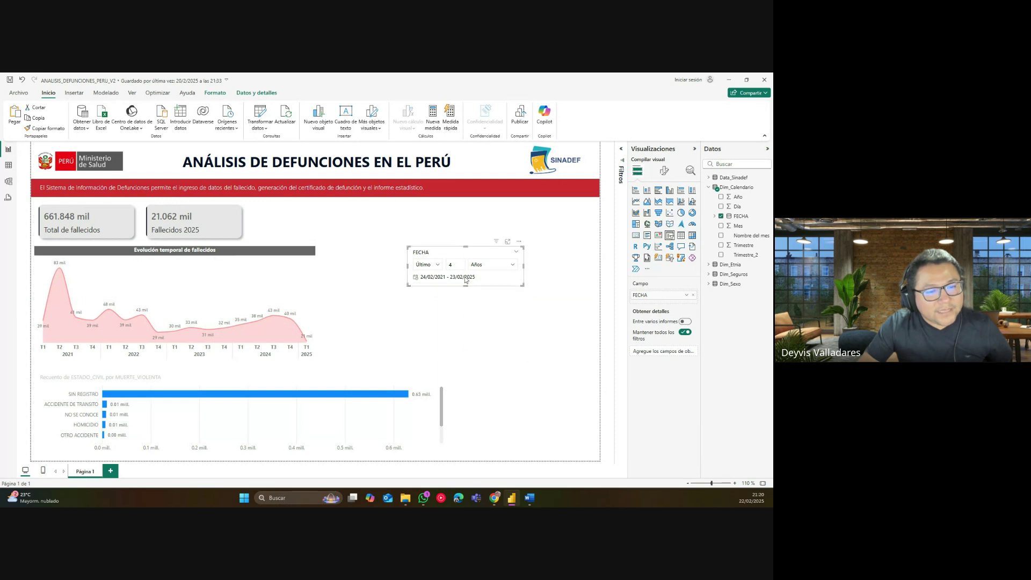
drag(461, 254, 515, 210)
drag(510, 211, 523, 211)
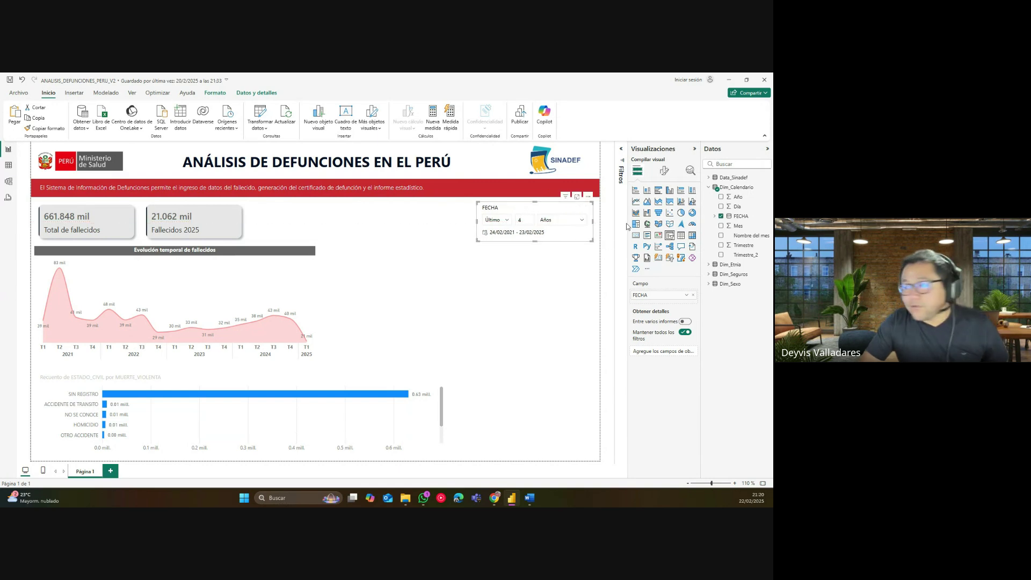
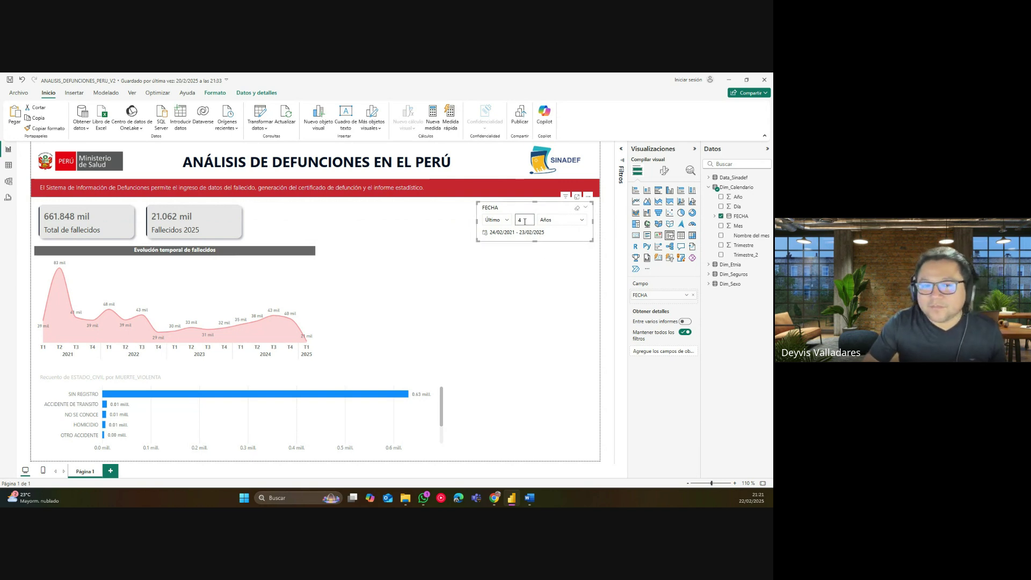
Change the FECHA slicer's style to Entre.
click(665, 170)
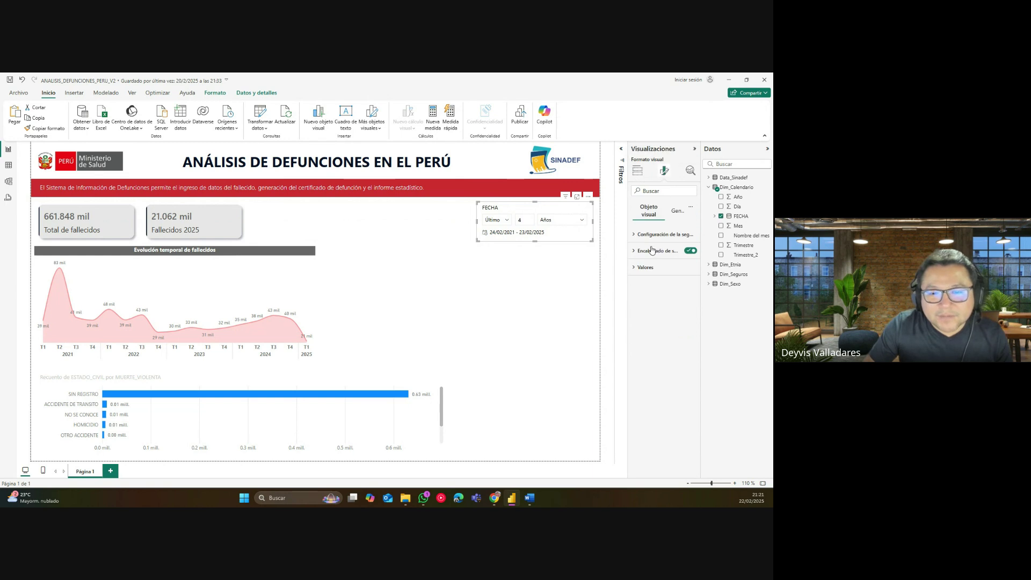
click(652, 236)
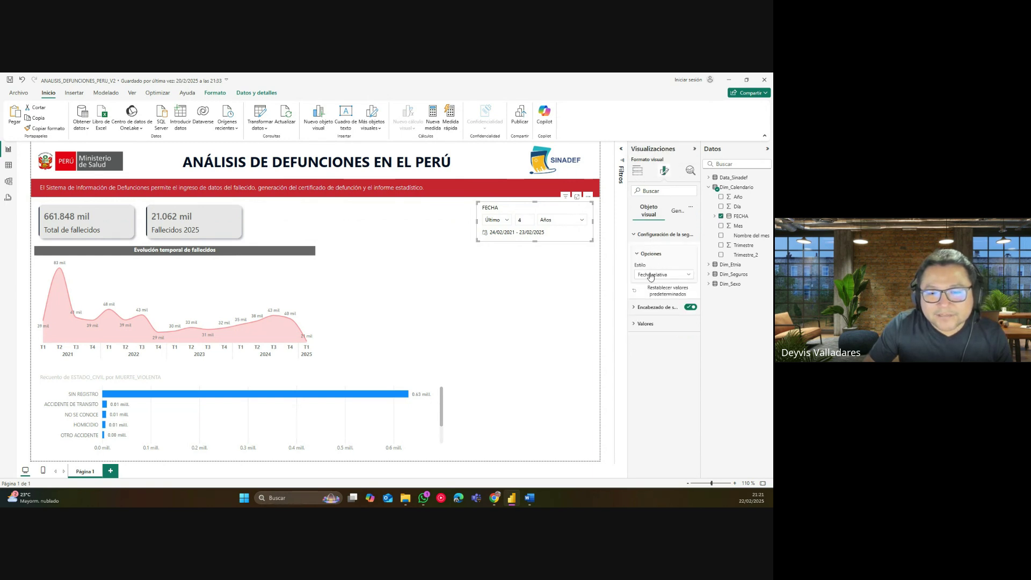
click(658, 275)
click(644, 305)
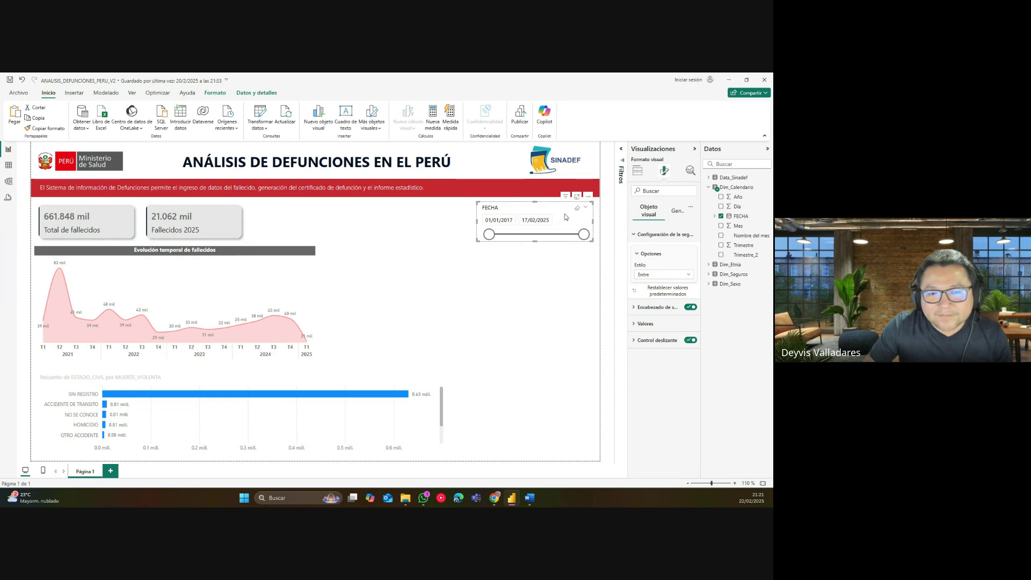
Place the FECHA slicer, shortened to hide its slider, over the right end of the red banner and turn off its slicer header.
drag(536, 242, 551, 175)
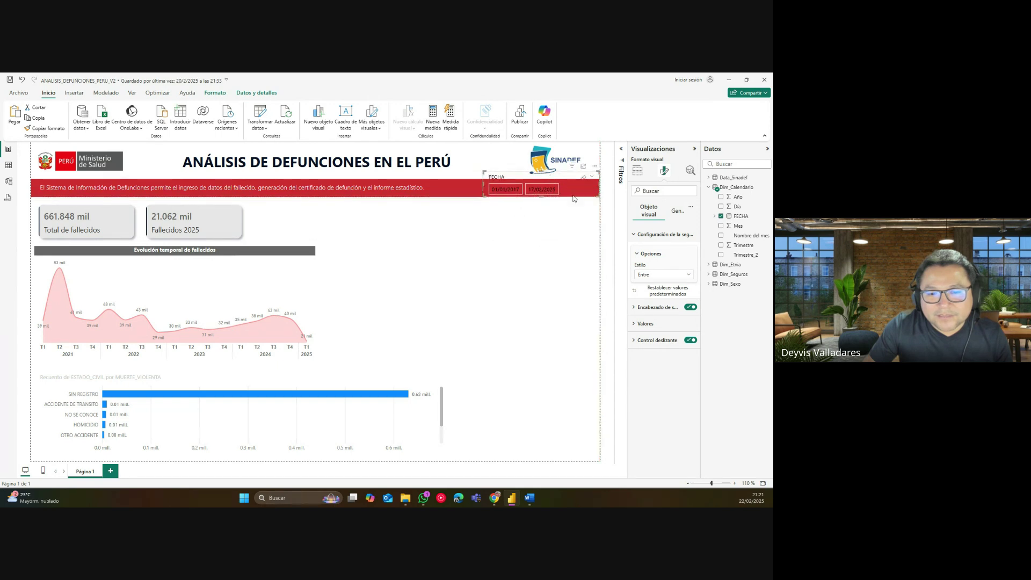
click(674, 215)
click(649, 215)
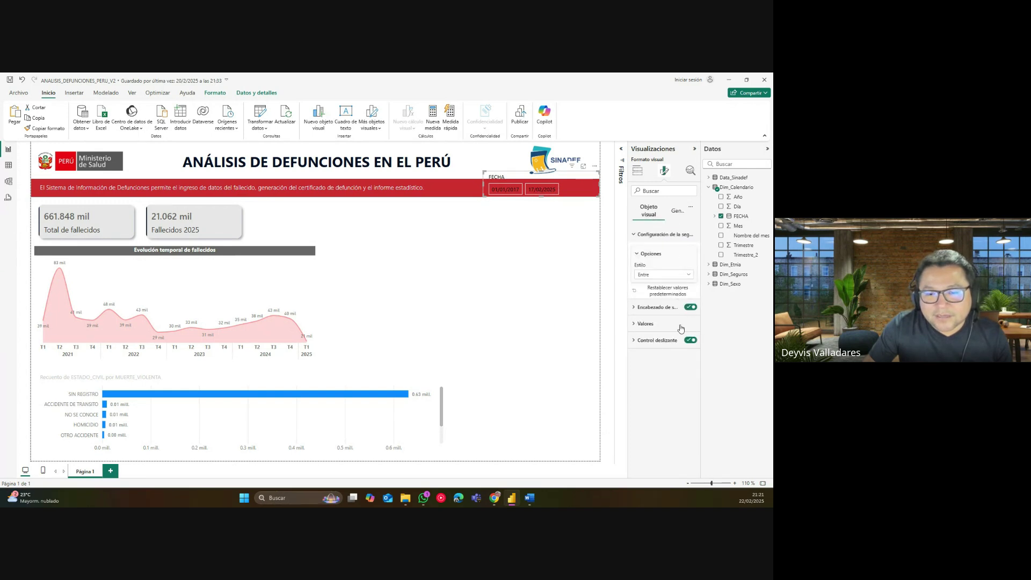
click(691, 307)
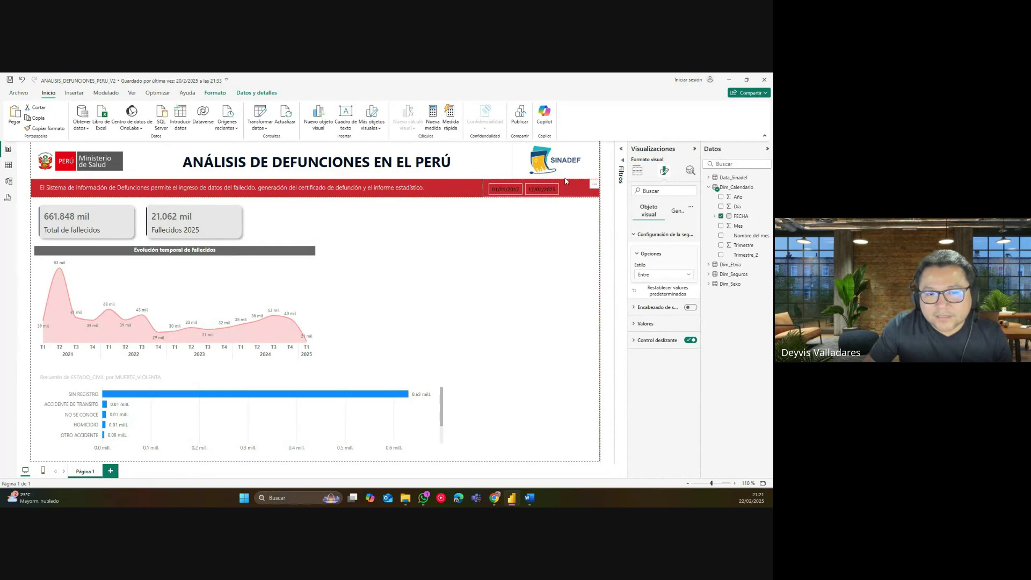
Narrow the FECHA slicer from both sides to fit its two date boxes within the right end of the red banner.
click(490, 189)
drag(490, 189, 512, 190)
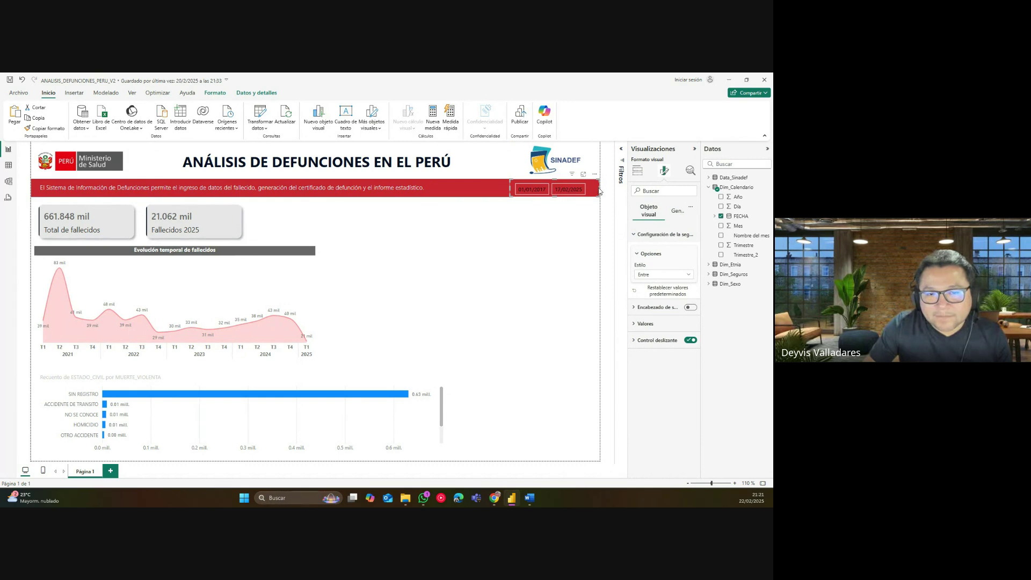
drag(598, 191, 590, 196)
Give the FECHA slicer's date values a white background and set their font size to 8.
click(647, 323)
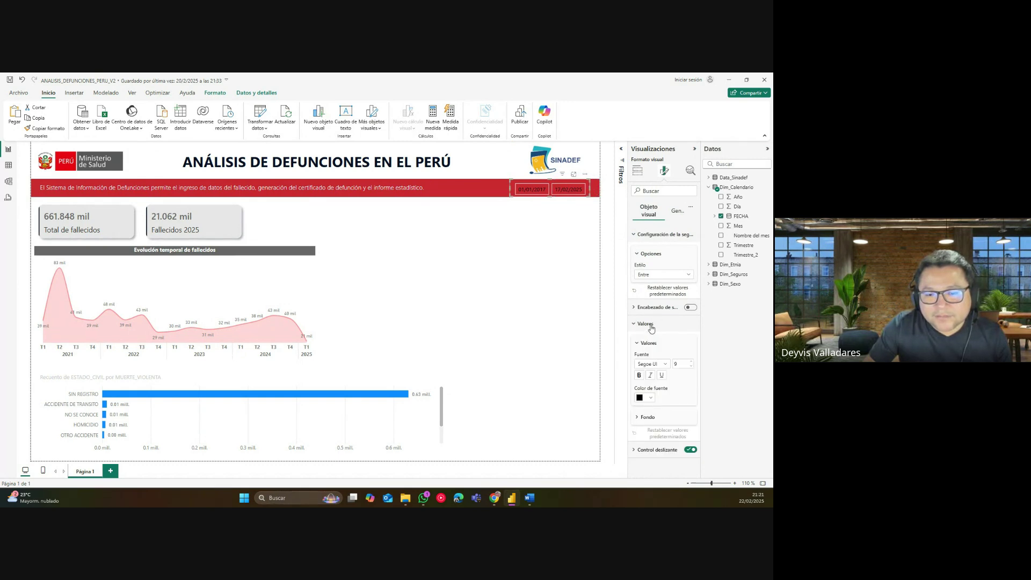
click(652, 421)
click(651, 438)
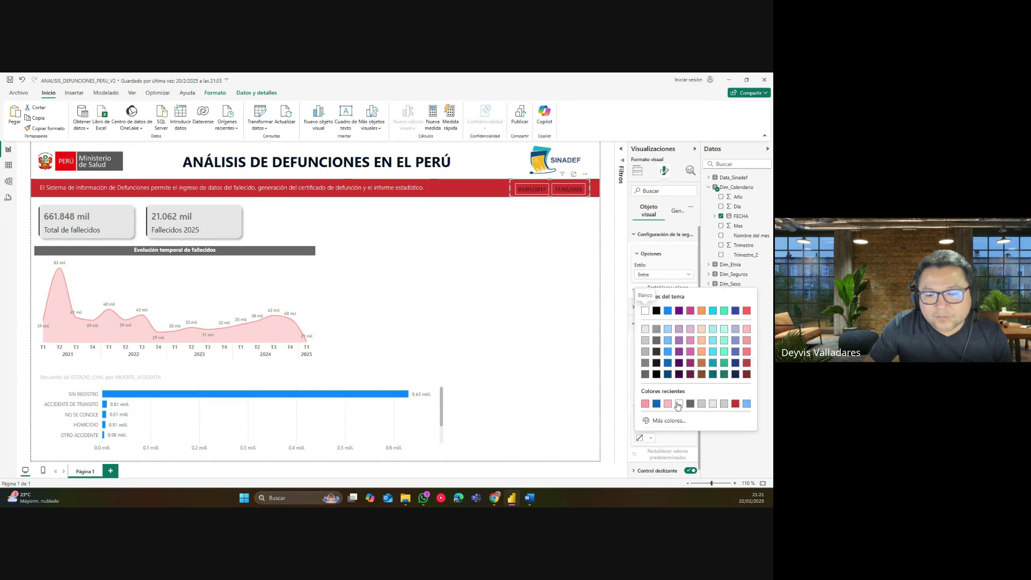
click(679, 404)
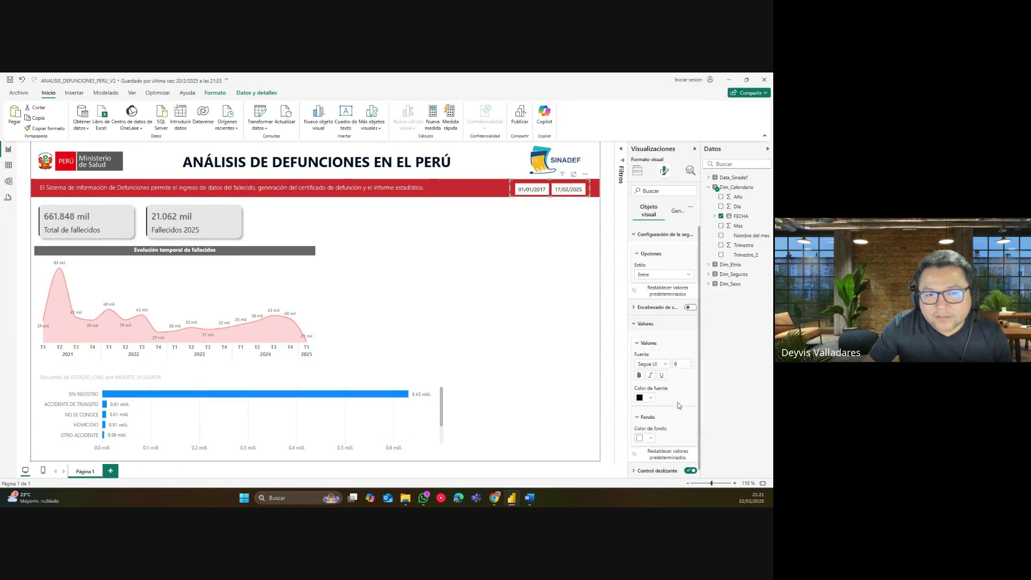
click(679, 363)
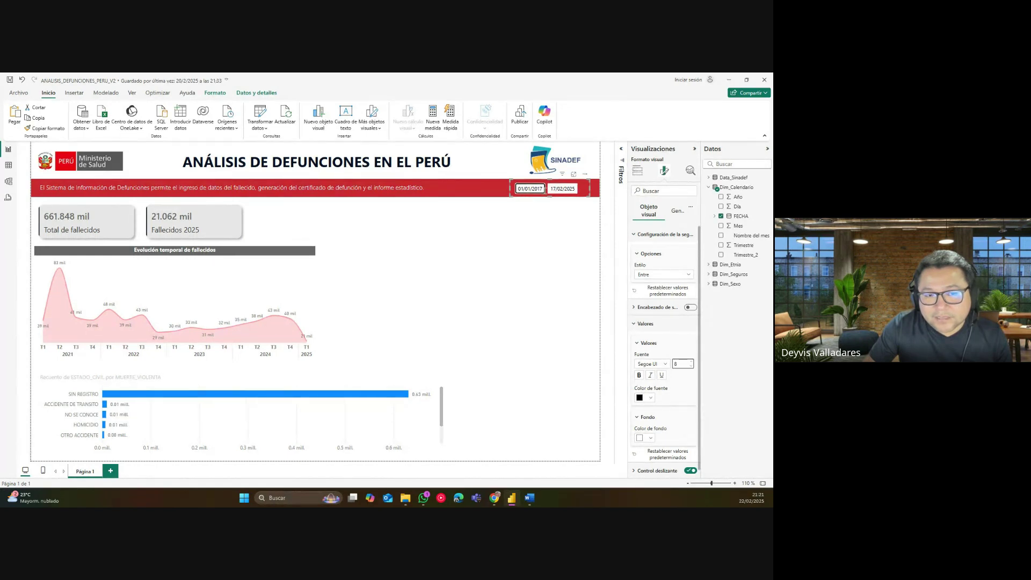
click(587, 192)
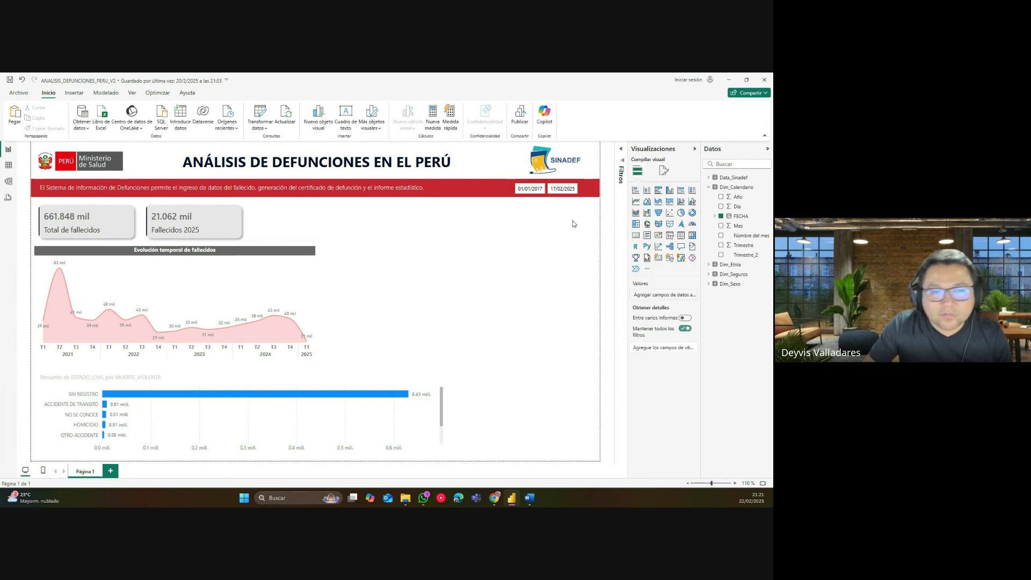
Set the start date of the FECHA slicer to 01/01/2019.
click(531, 189)
click(535, 207)
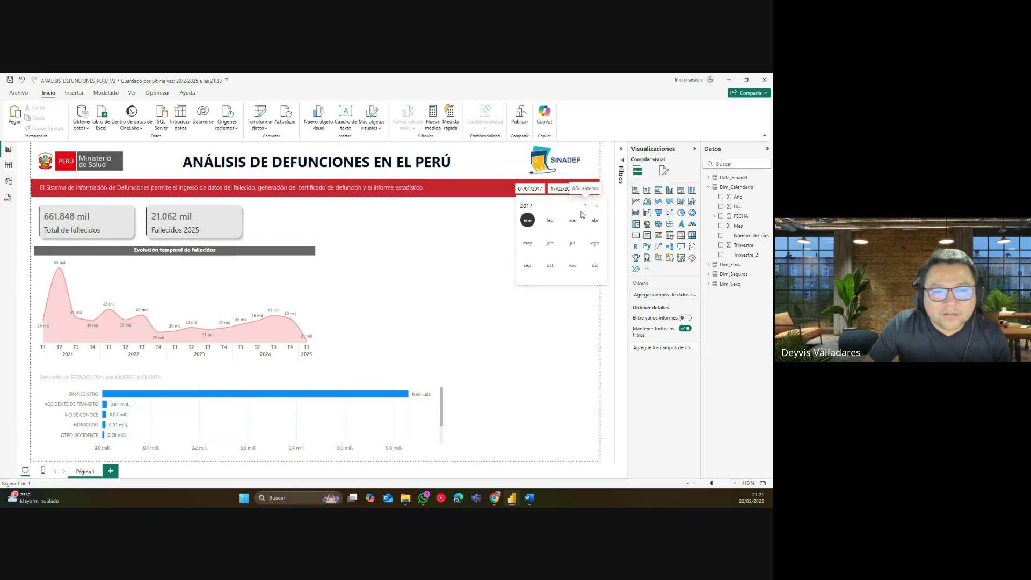
click(596, 207)
click(596, 207)
click(527, 220)
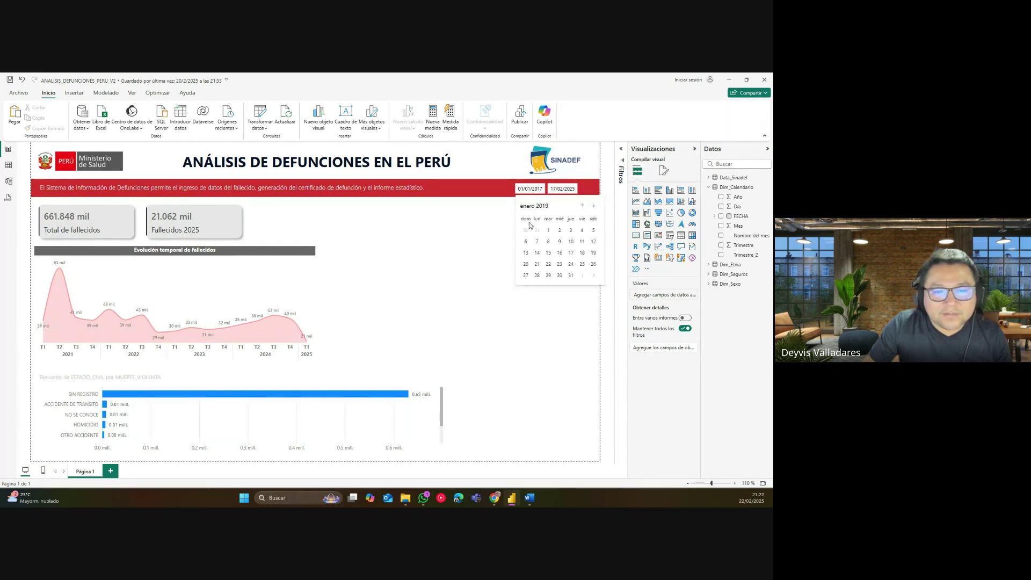
click(549, 231)
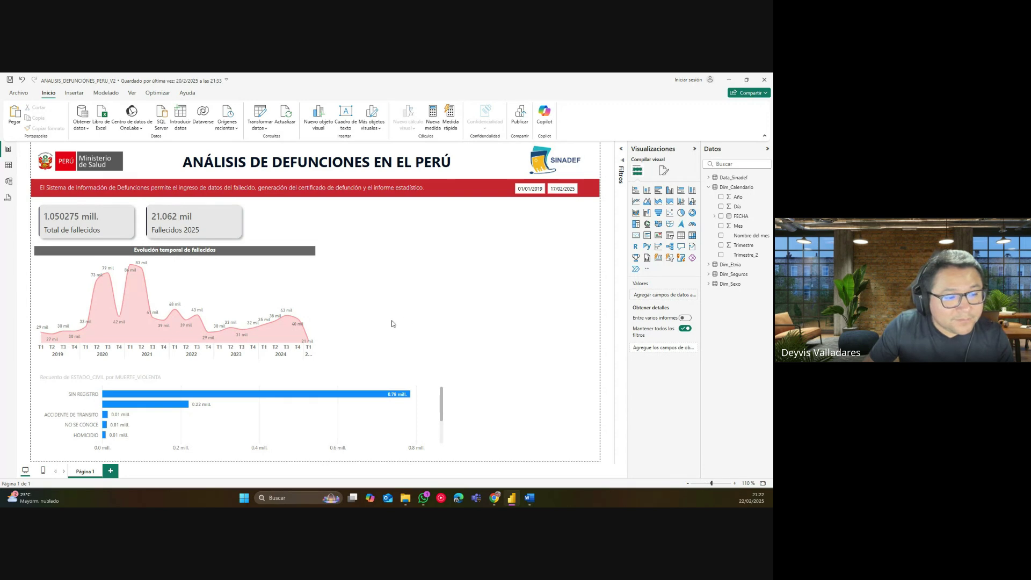
Move the MUERTE_VIOLENTA bar chart beside the area chart, narrow it to the remaining page width, and make it taller to show all categories.
click(332, 379)
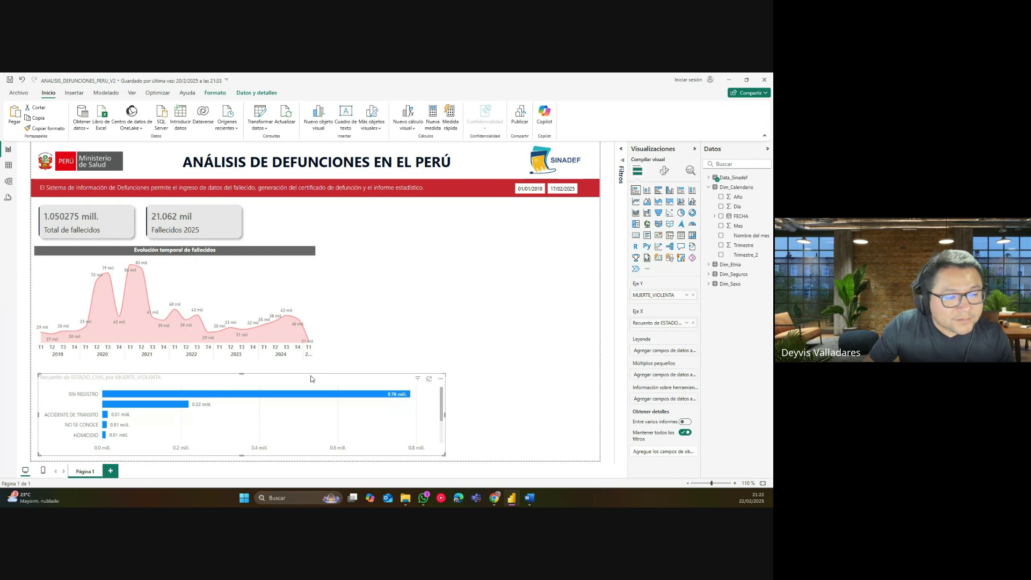
drag(311, 379, 463, 253)
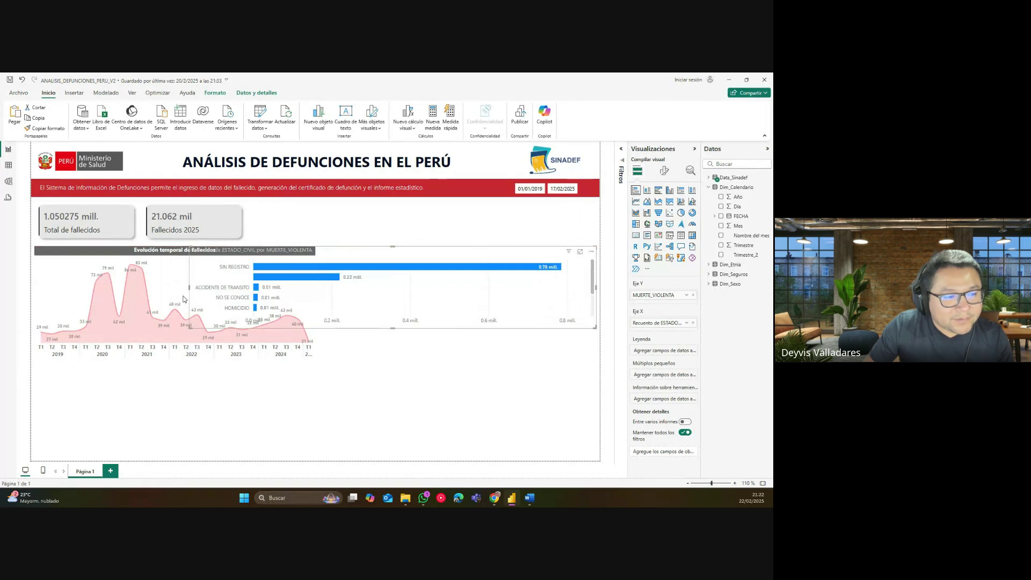
drag(189, 288, 321, 288)
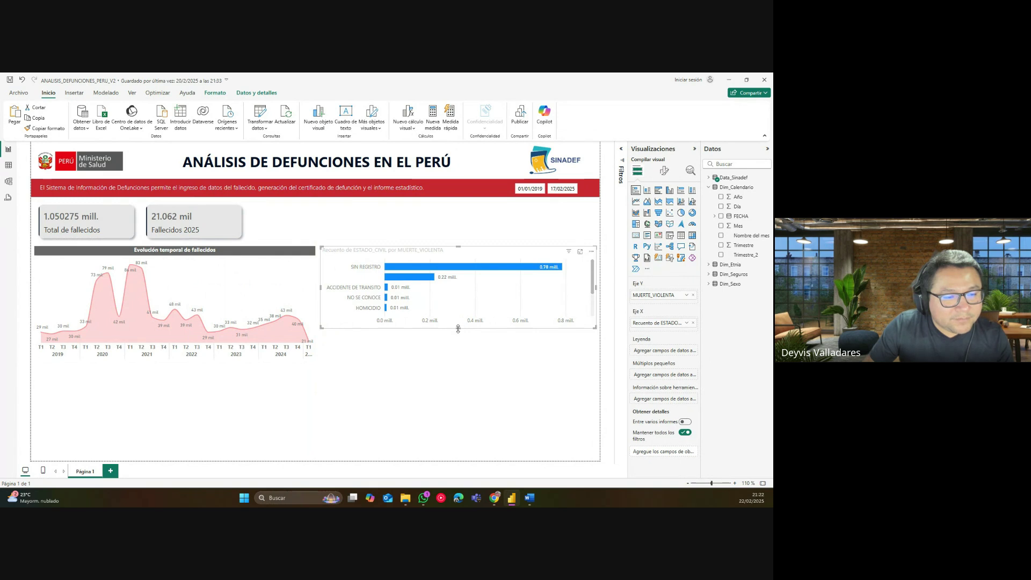
drag(458, 328, 452, 367)
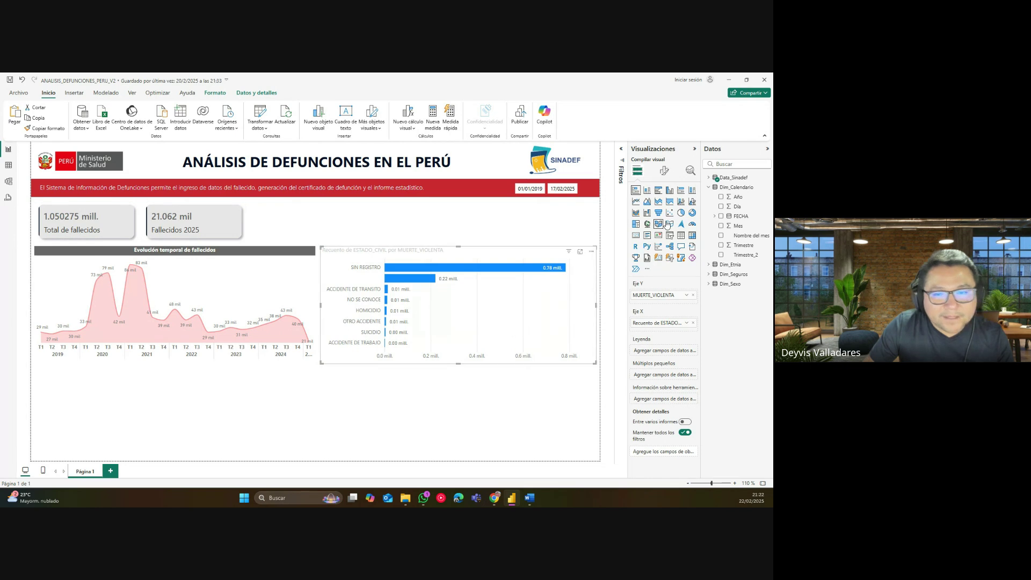
Rename the bar chart's Y-axis field as "¿Muerte Violenta?" and its X-axis field as "Fallecidos".
double_click(658, 298)
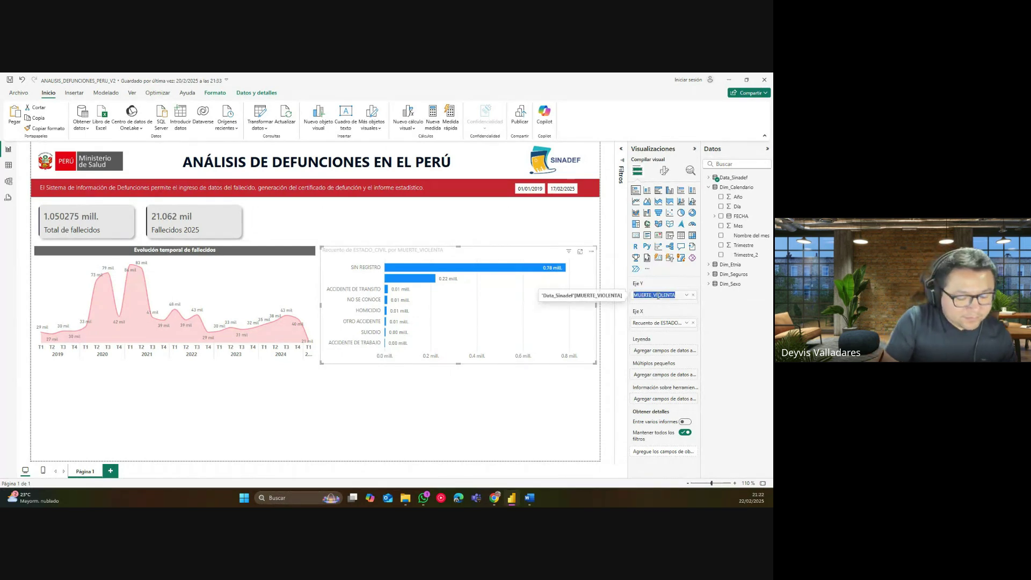
text(Muerte Violenta?)
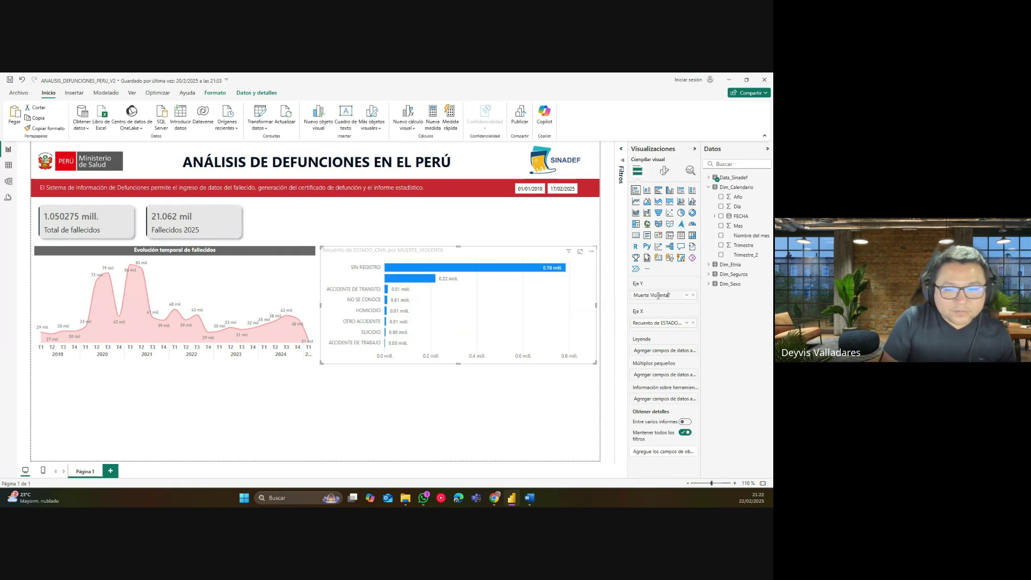
text(¿)
key(Return)
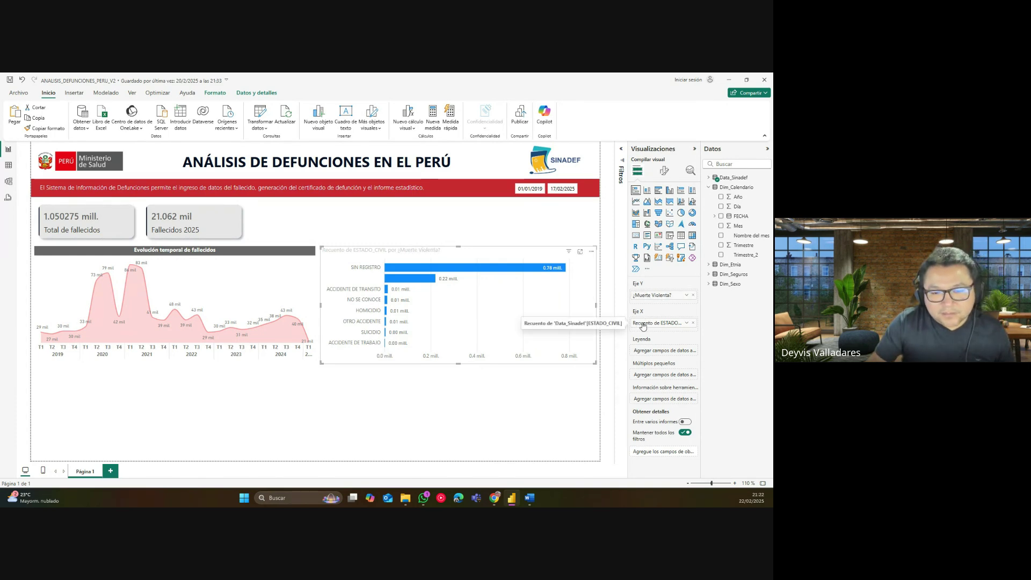
double_click(644, 324)
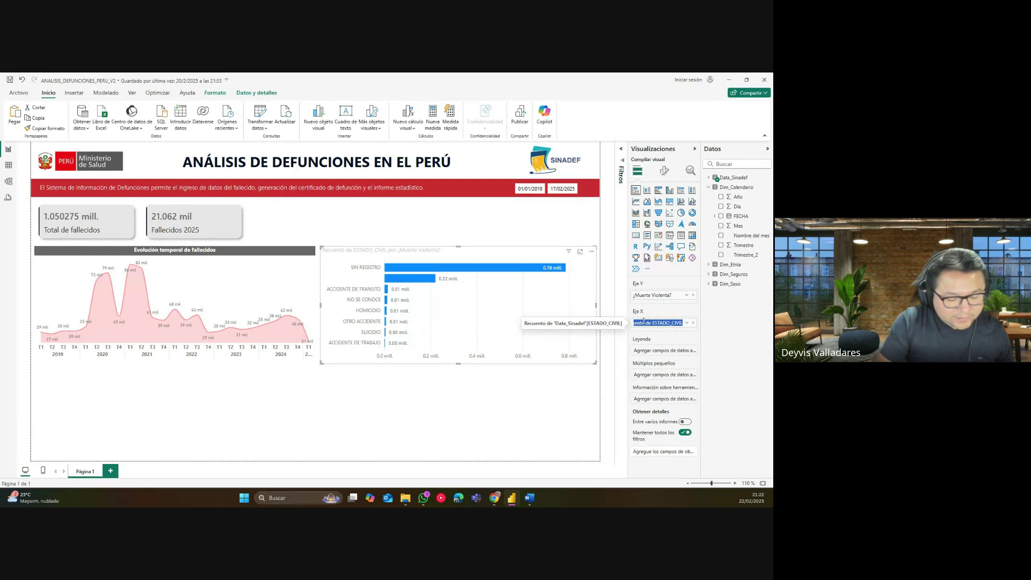
text(Fallecidos)
key(Return)
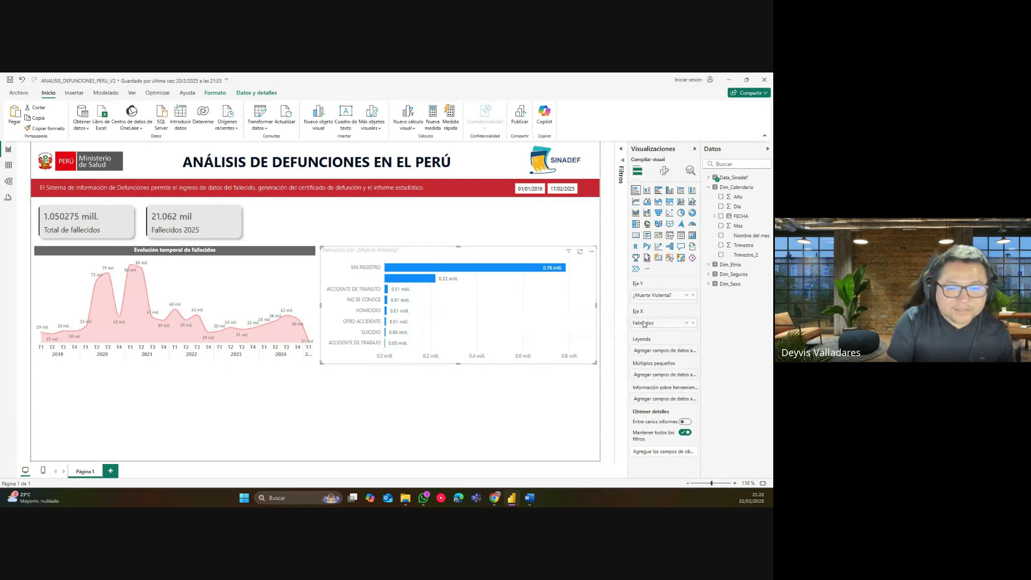
Format the bar chart's title with white text on a dark grey background.
click(664, 172)
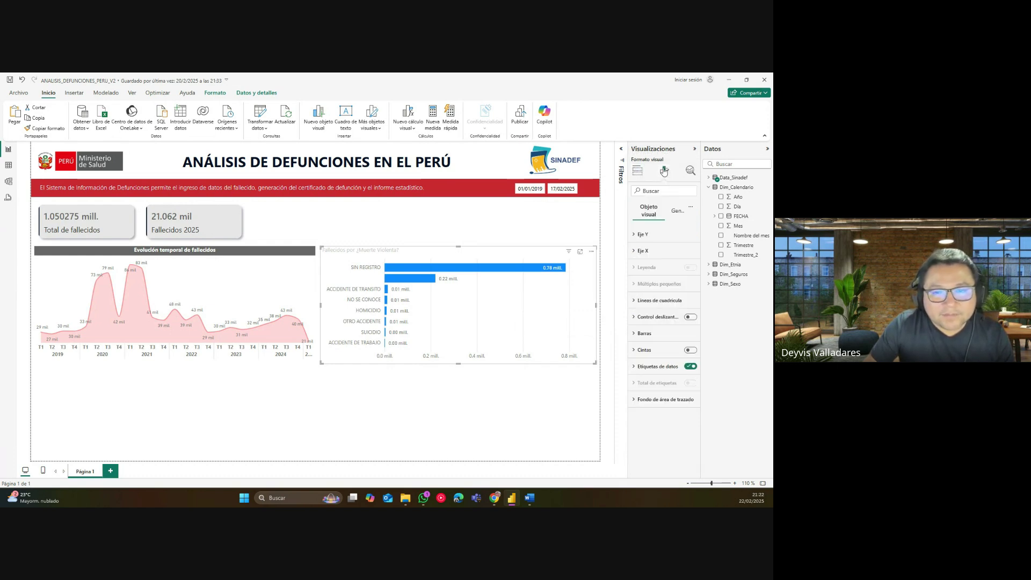
click(674, 211)
click(644, 251)
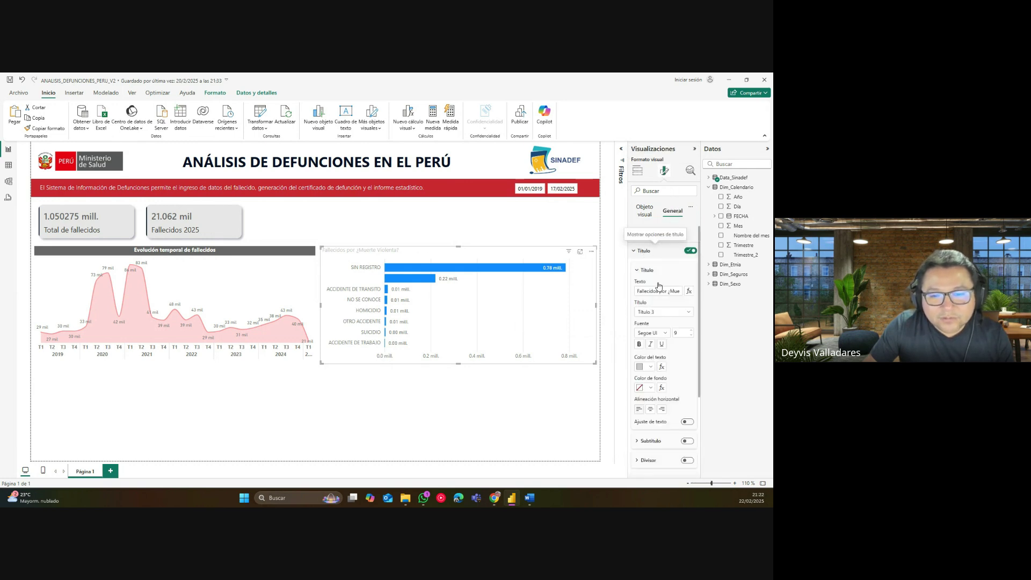
click(652, 368)
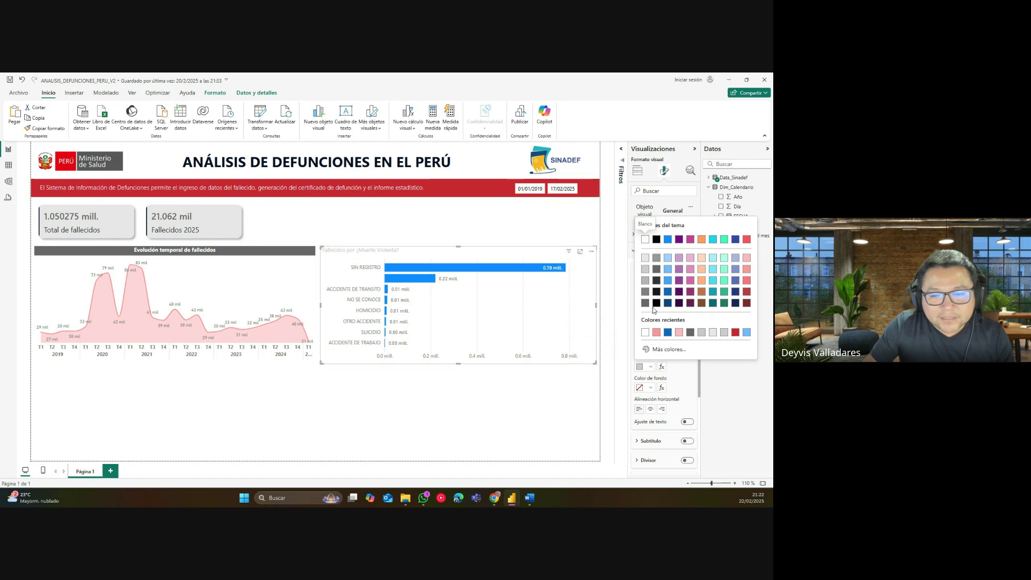
click(689, 333)
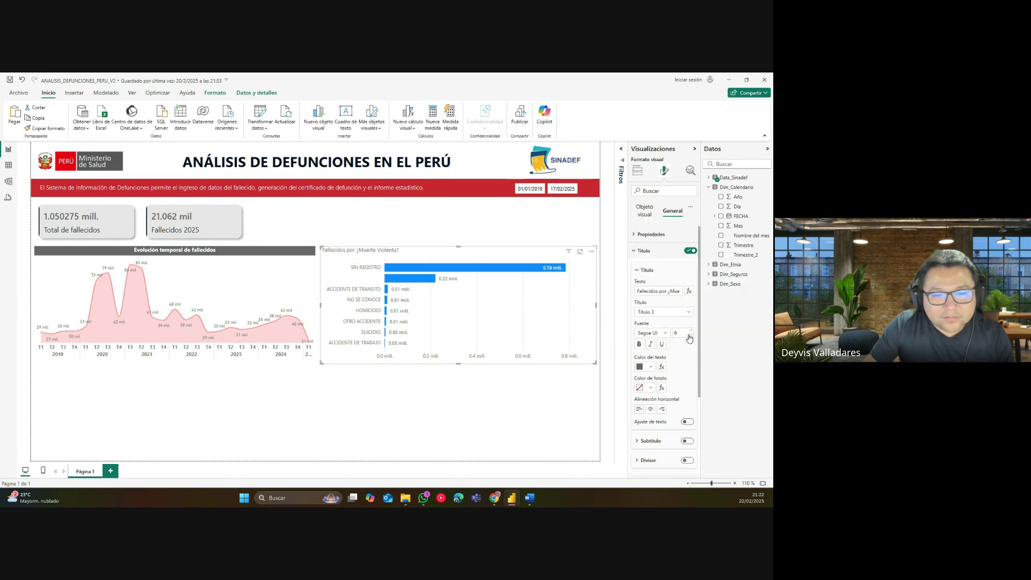
click(654, 366)
click(657, 336)
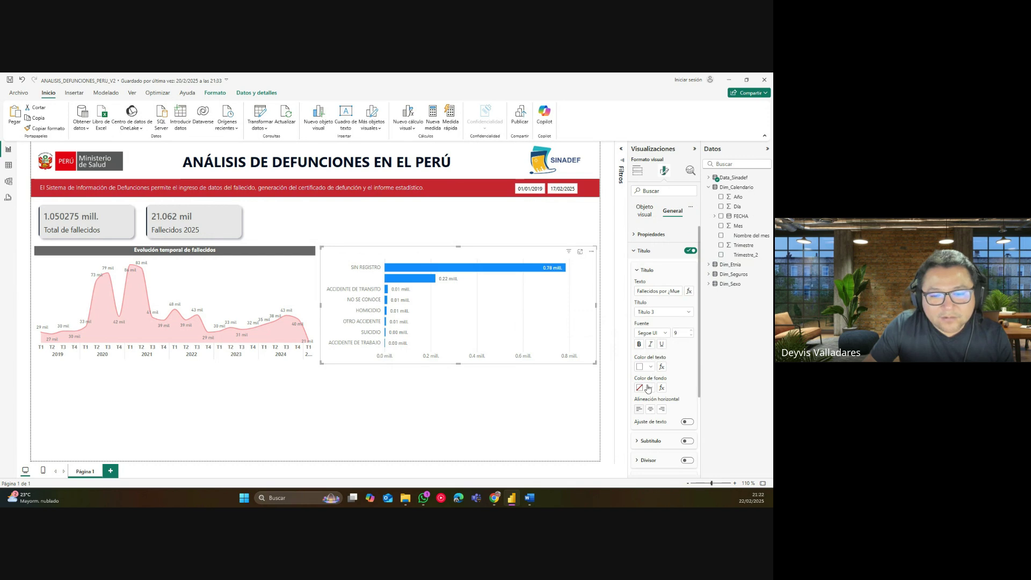
click(649, 388)
click(656, 334)
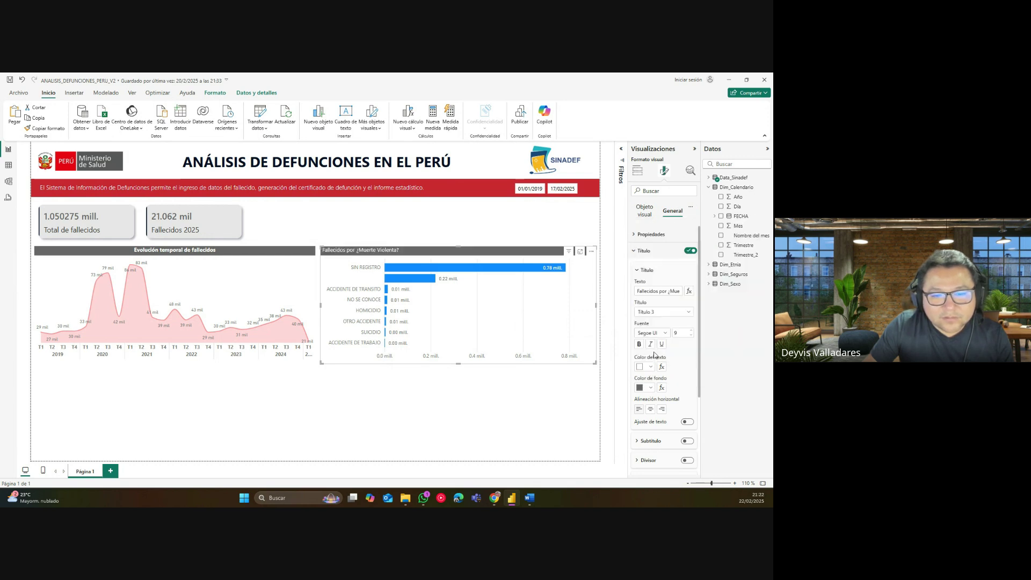
Change the bar chart's title text to "Fallecidos por Tipo".
click(660, 293)
key(ctrl+a)
text(Fa)
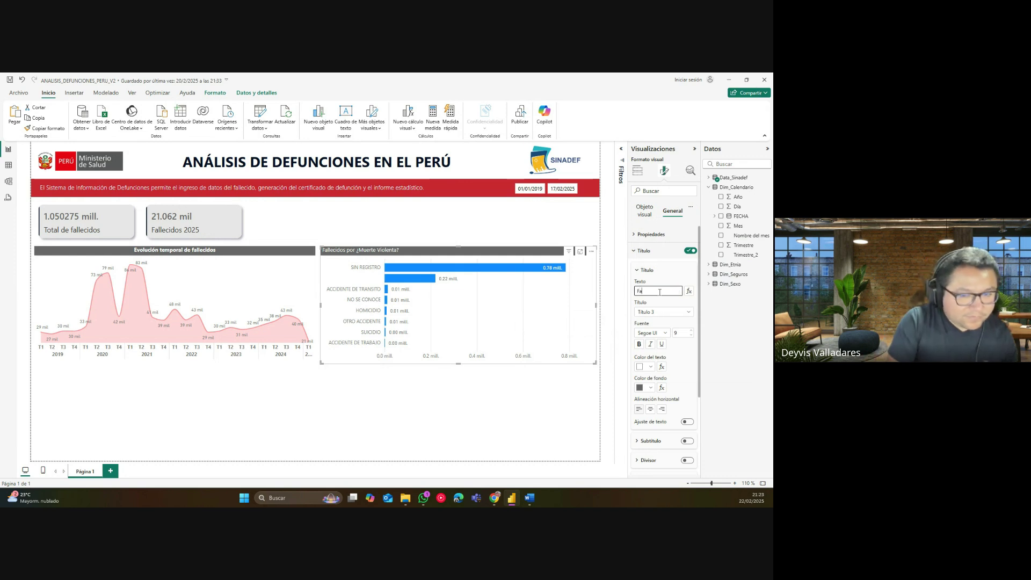
text(llecidos por)
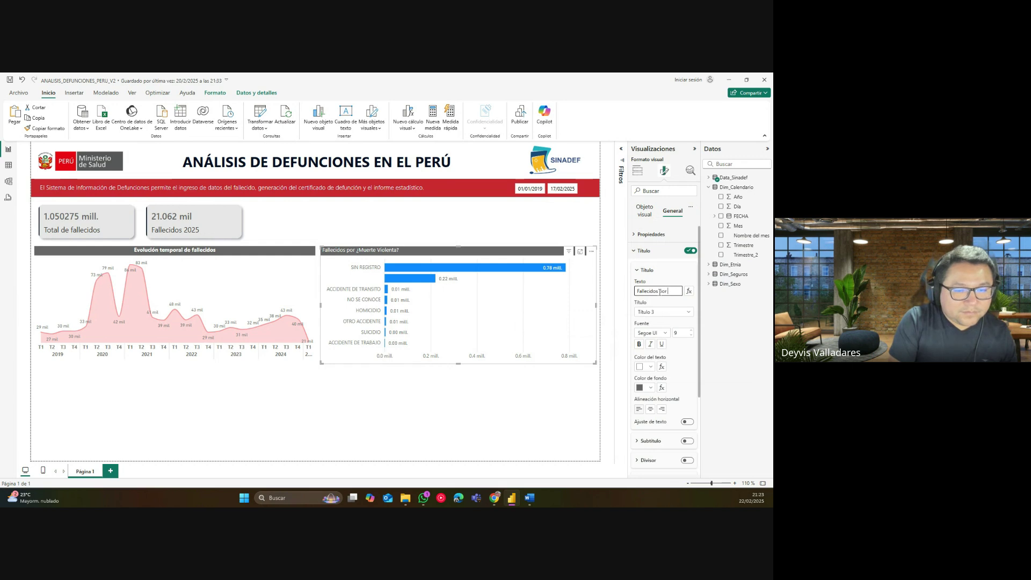
text( Top)
text(ipo)
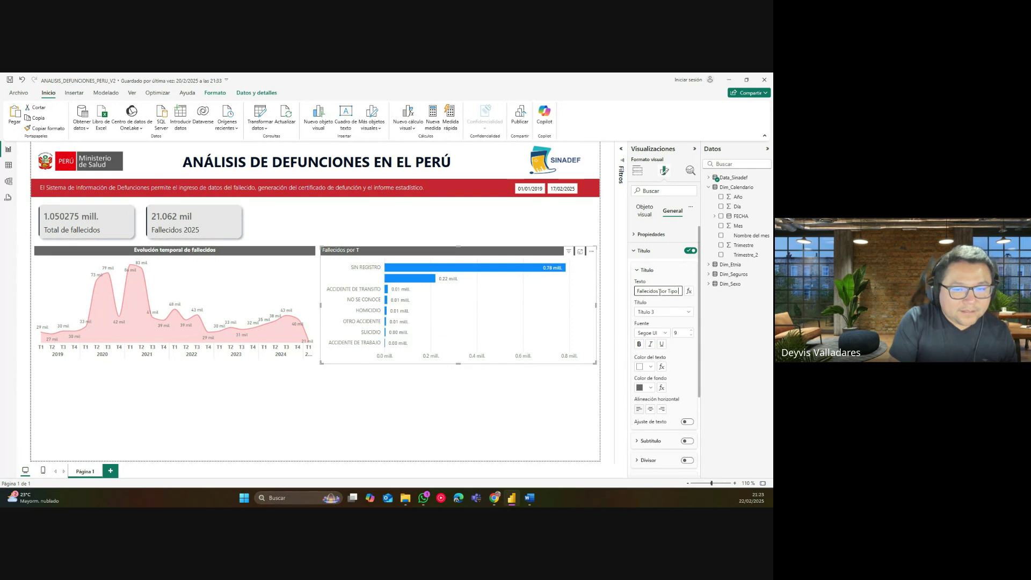
click(644, 250)
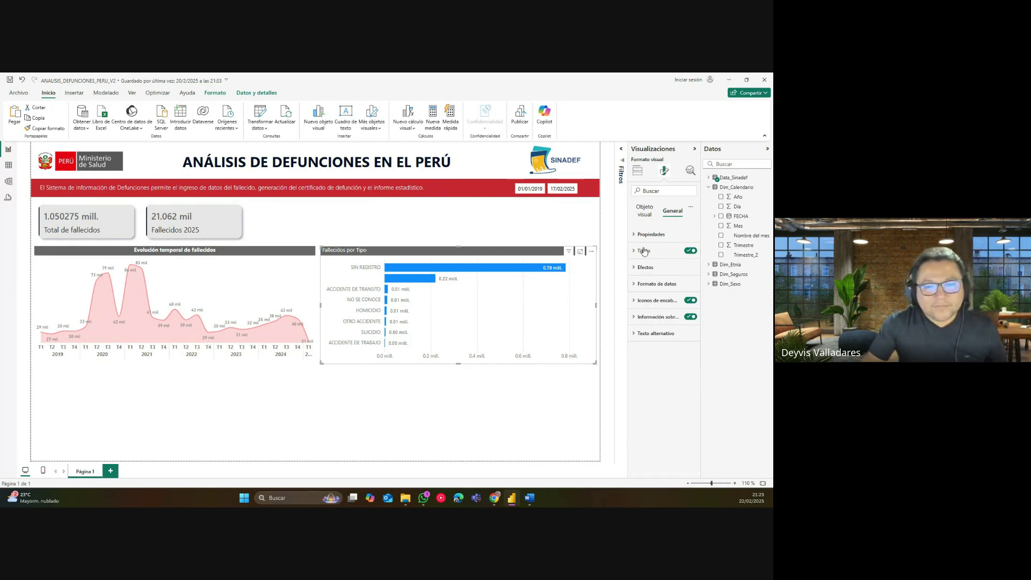
click(638, 170)
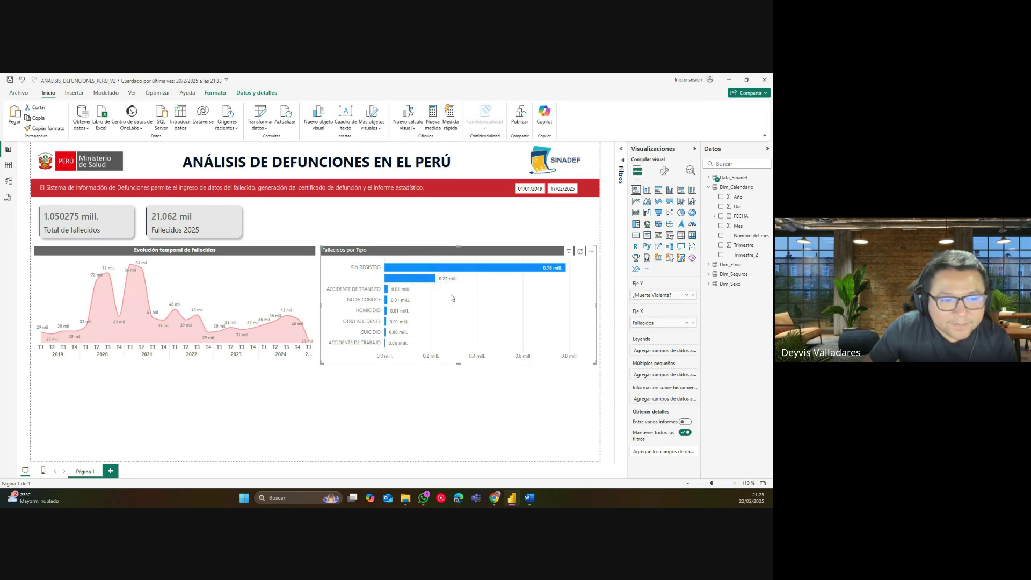
Set the bar chart's title to "Fallecidos por Muerte Violenta" and make it centered and bold.
click(665, 171)
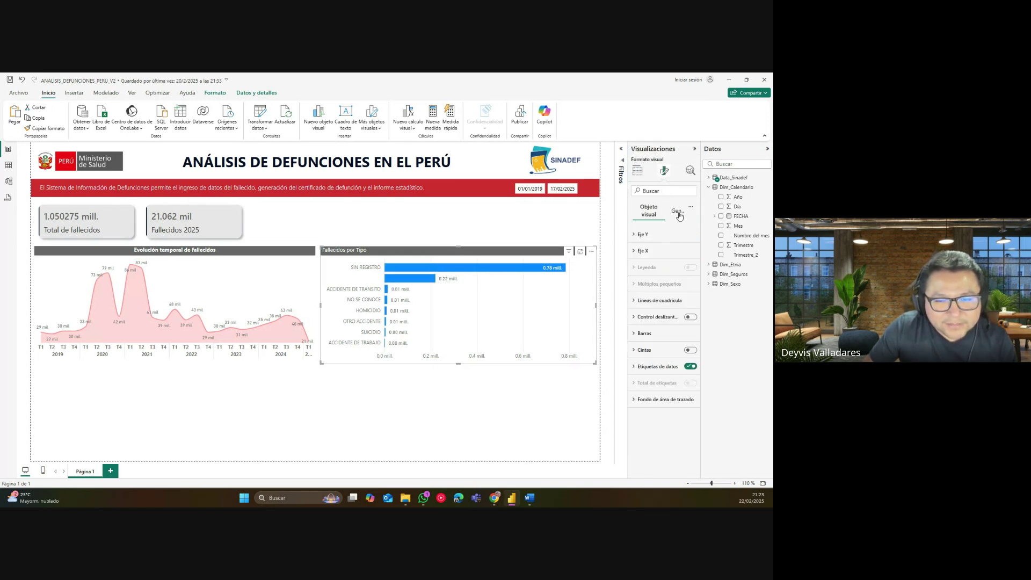
click(644, 250)
triple_click(664, 292)
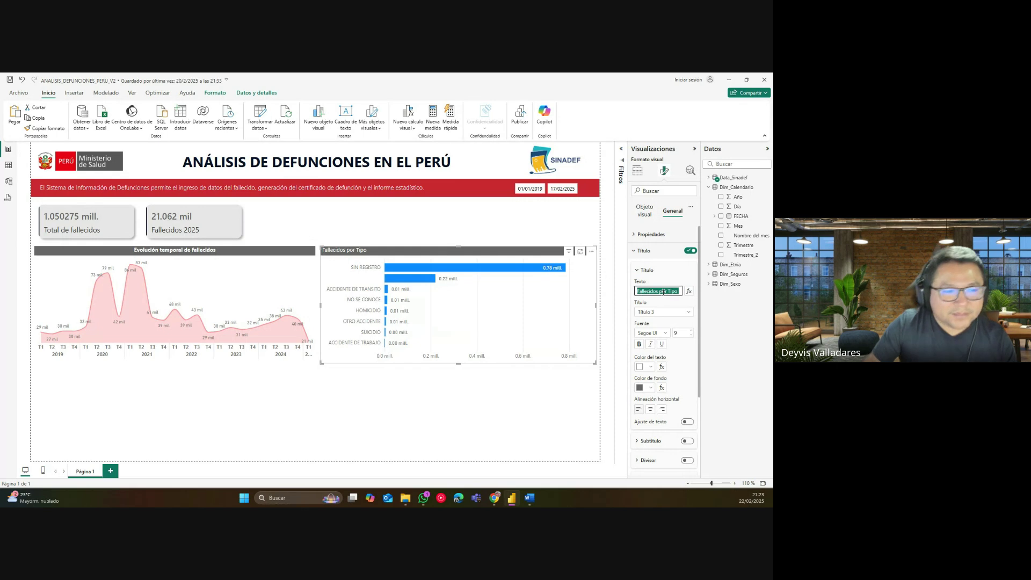
text(Fallecidos)
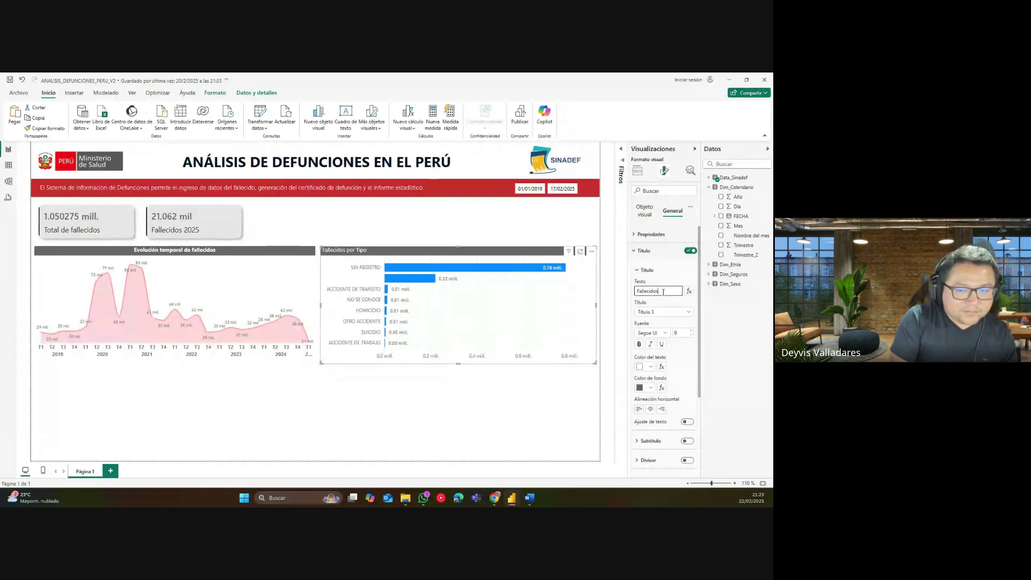
text( por Muerte Vi)
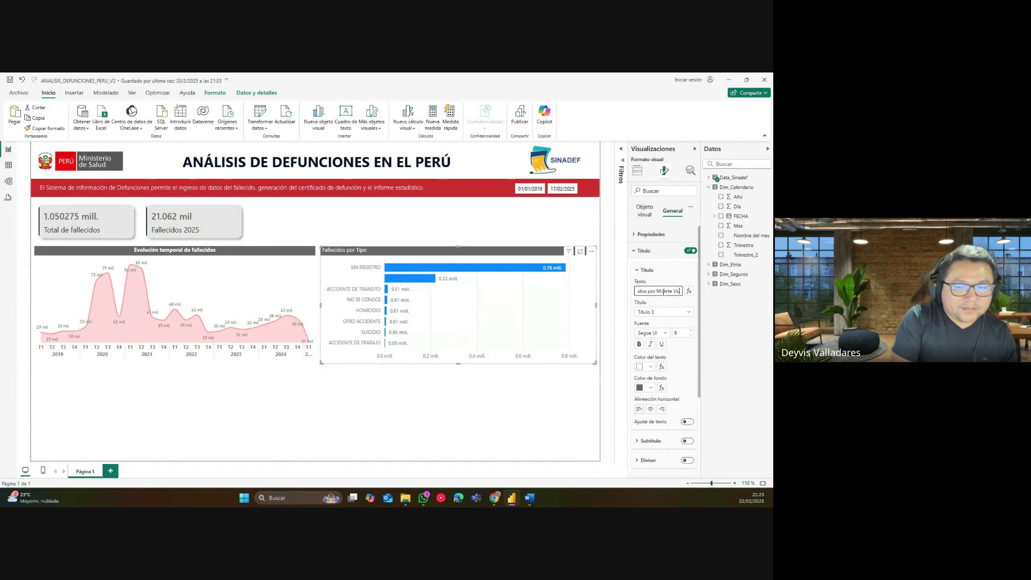
text(olenta)
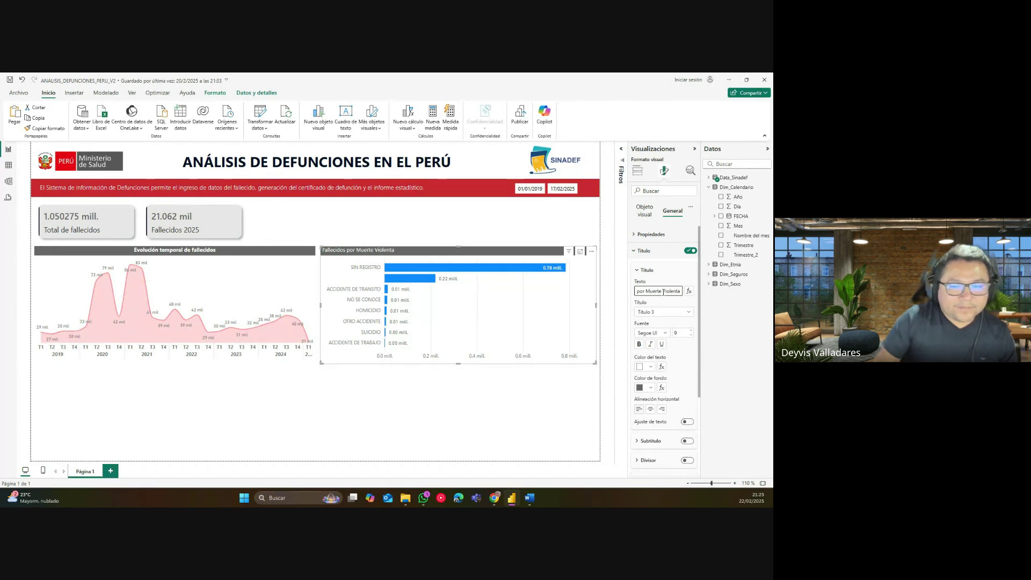
click(650, 409)
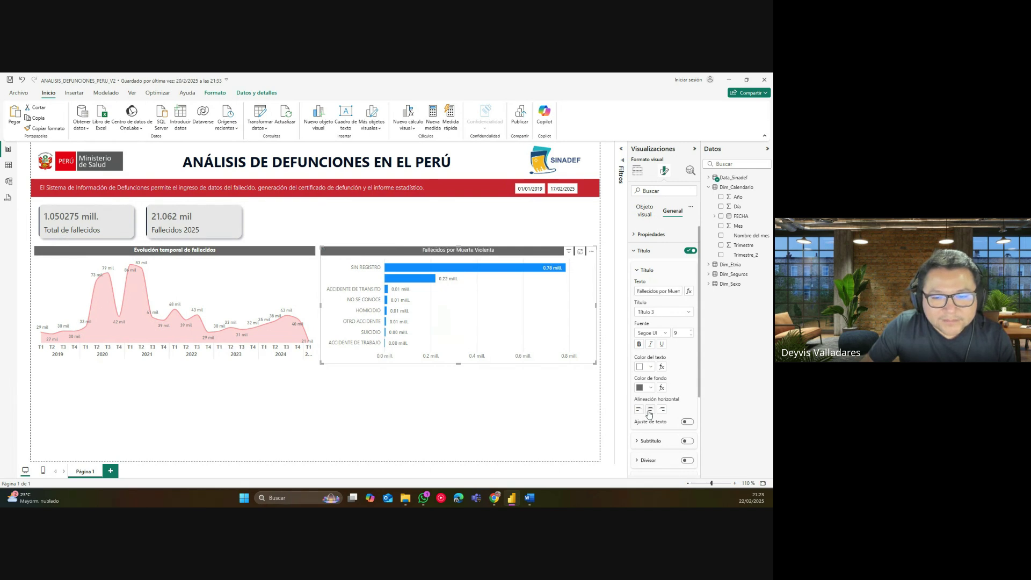
click(640, 345)
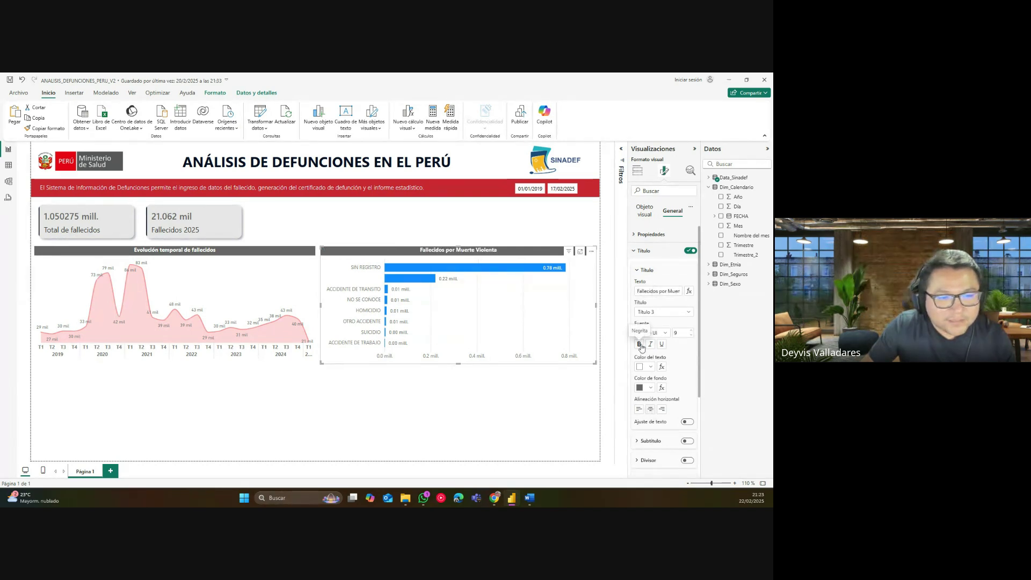
Change the colour of all bars in the "Fallecidos por Muerte Violenta" chart to coral red.
click(641, 255)
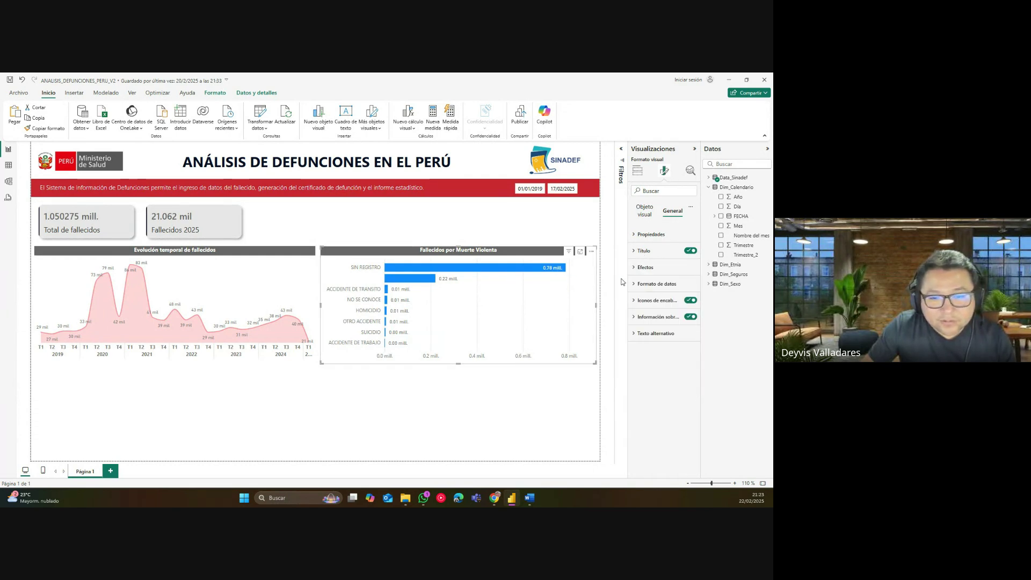
click(645, 212)
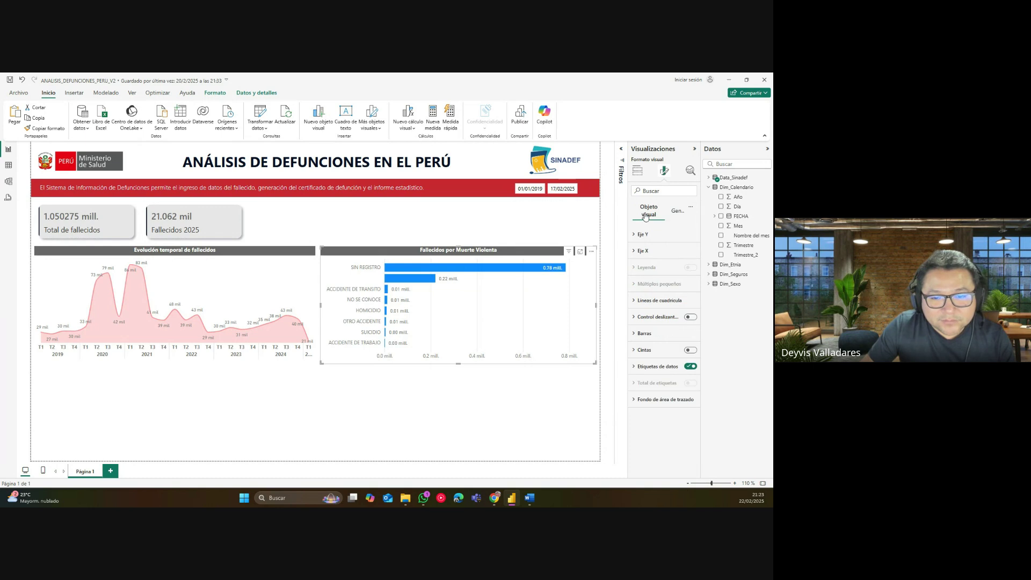
click(644, 334)
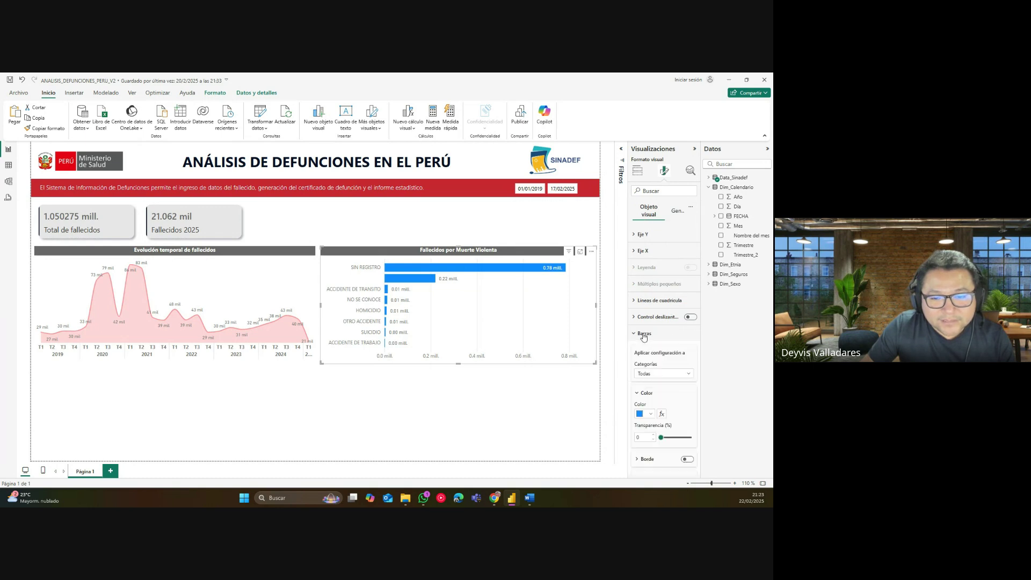
click(648, 419)
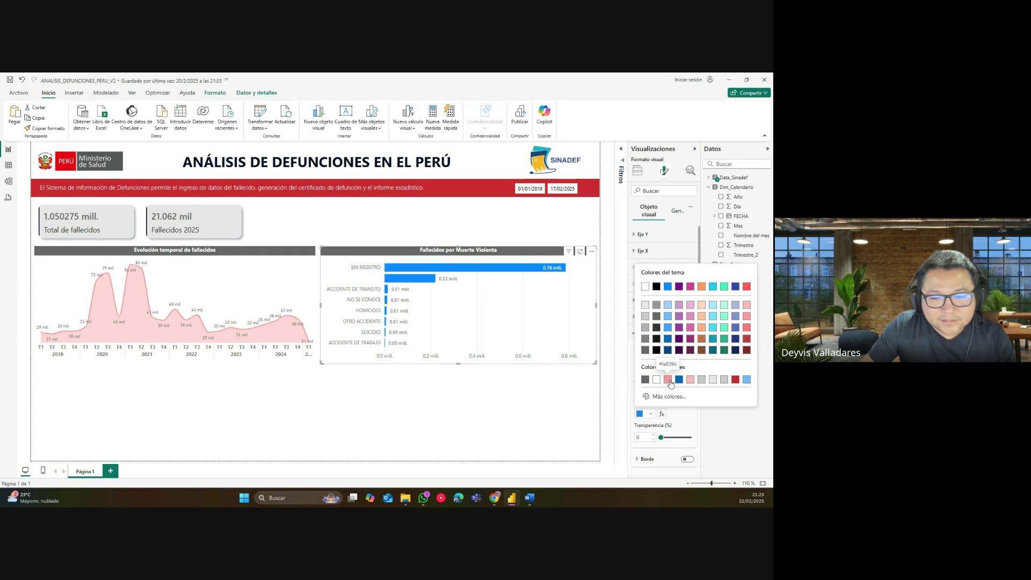
click(671, 384)
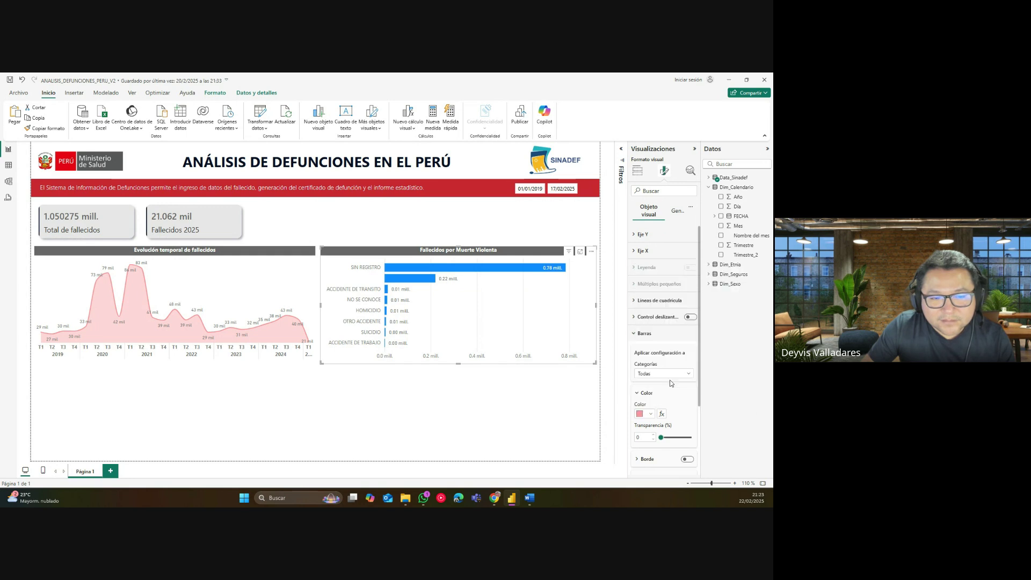
click(650, 413)
click(748, 331)
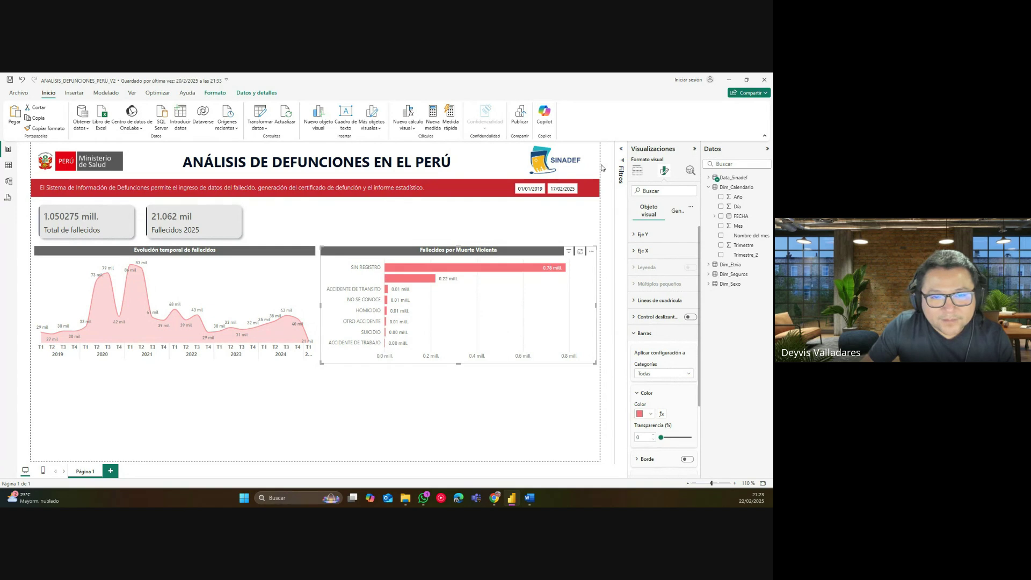
Filter the bar chart's ¿Muerte Violenta? field to exclude the blank, SIN REGISTRO and NO SE CONOCE categories.
click(620, 152)
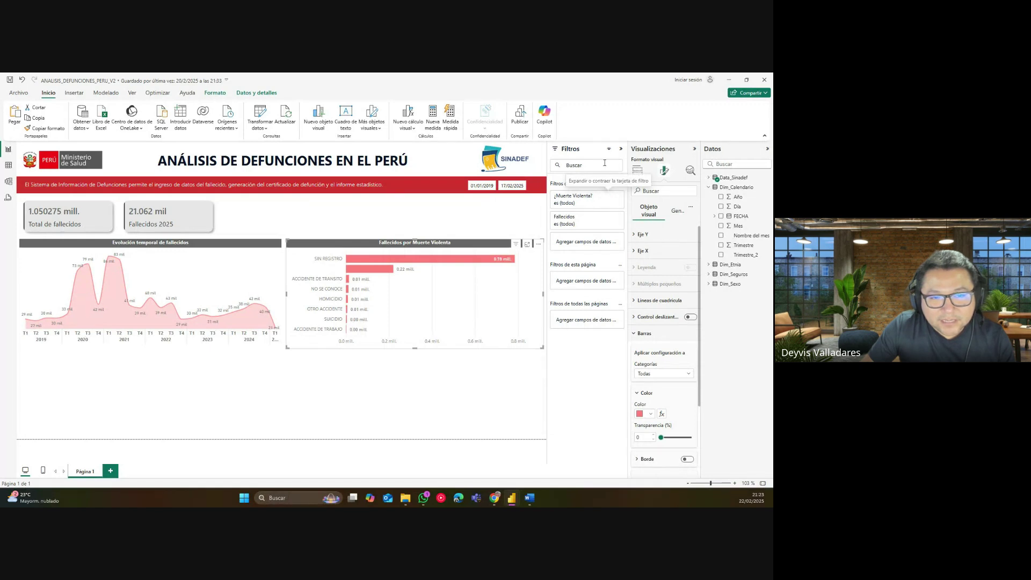
click(609, 197)
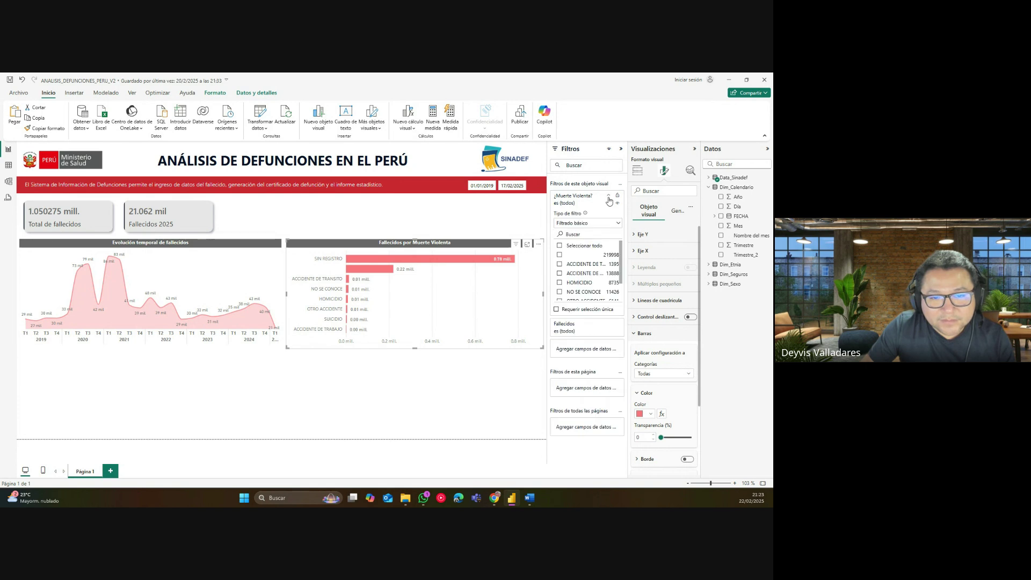
click(593, 247)
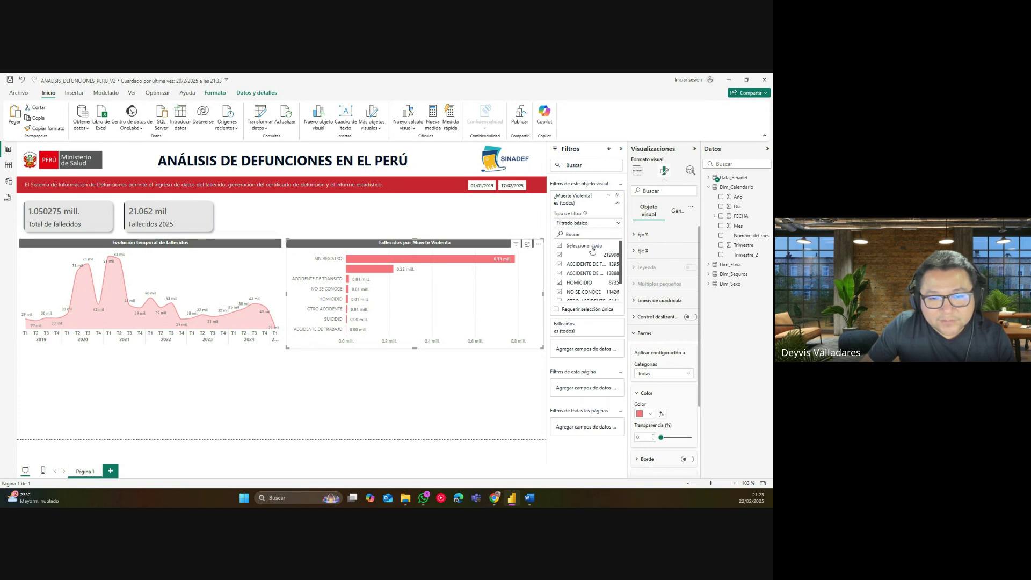
click(560, 256)
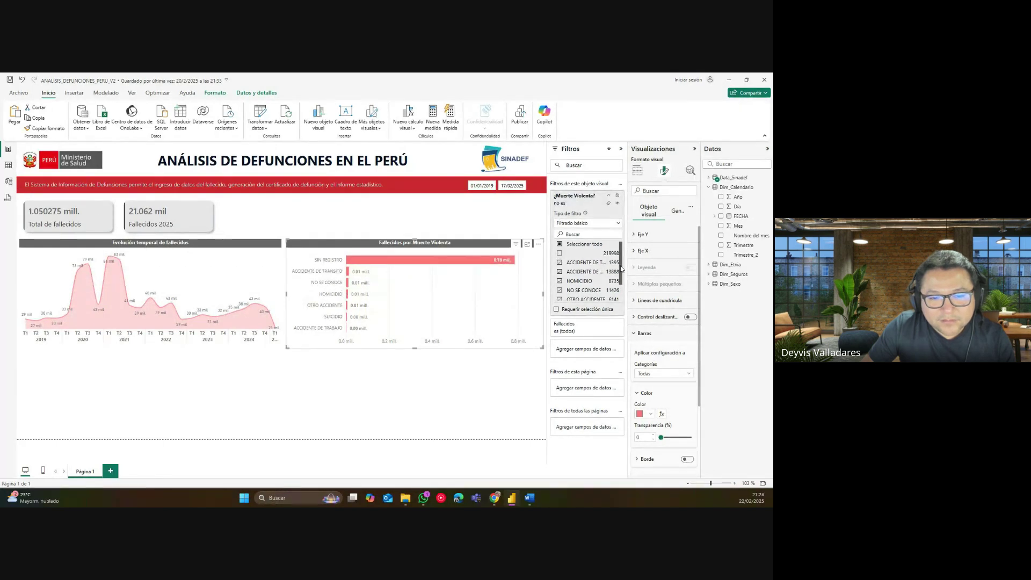
drag(621, 269, 618, 287)
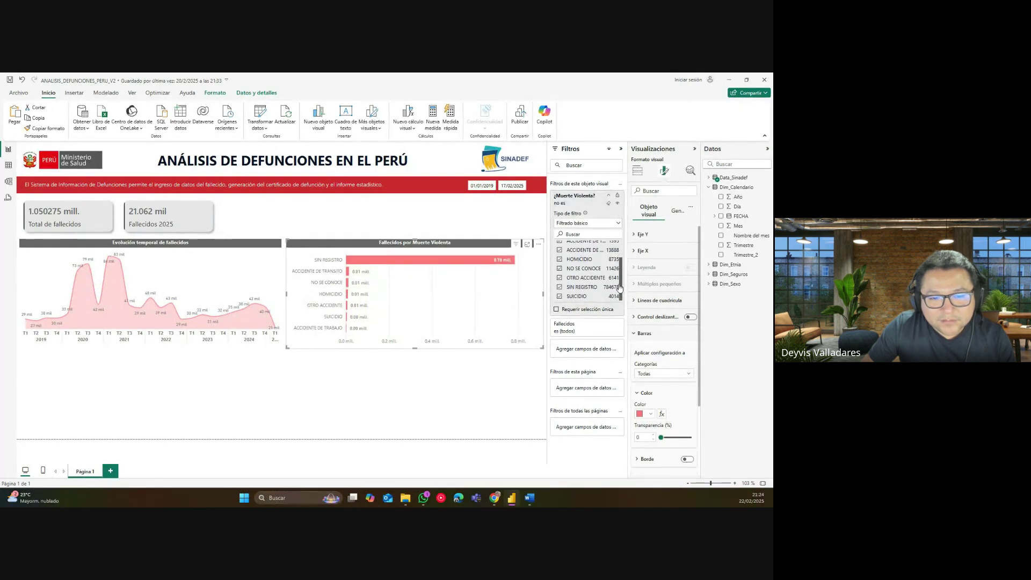
click(560, 288)
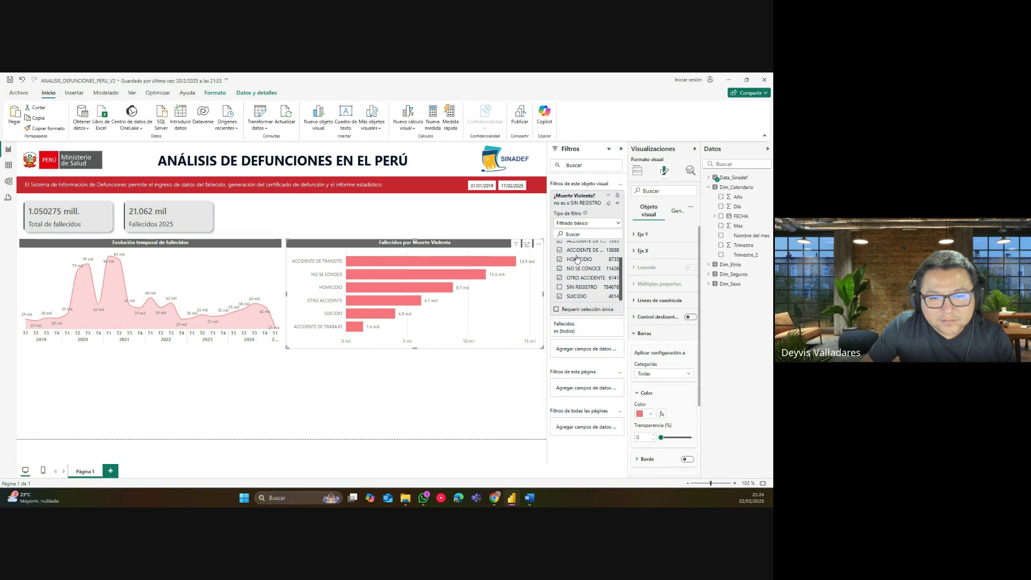
click(560, 269)
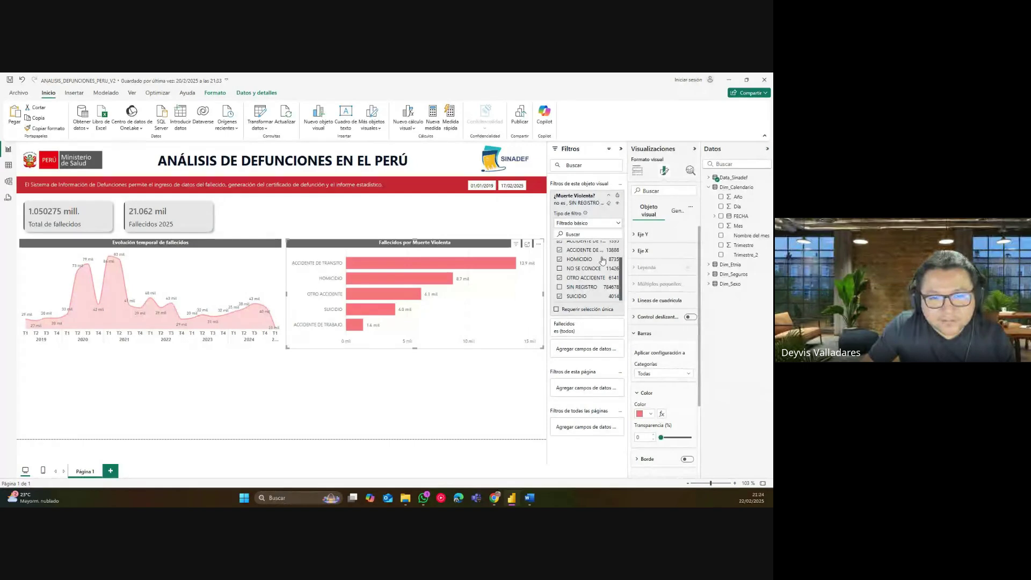
scroll(620, 273, up, 3)
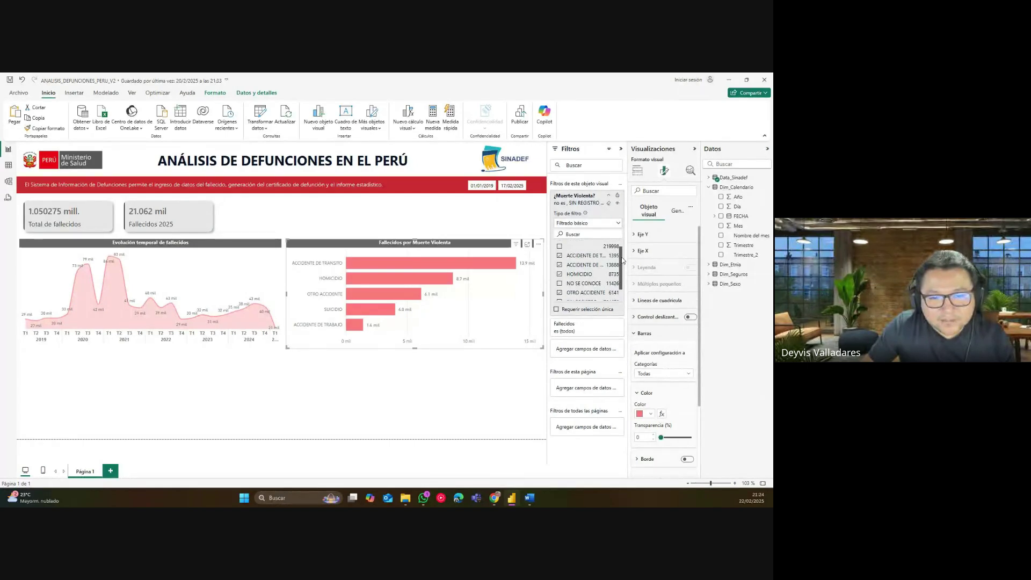
click(611, 196)
click(621, 149)
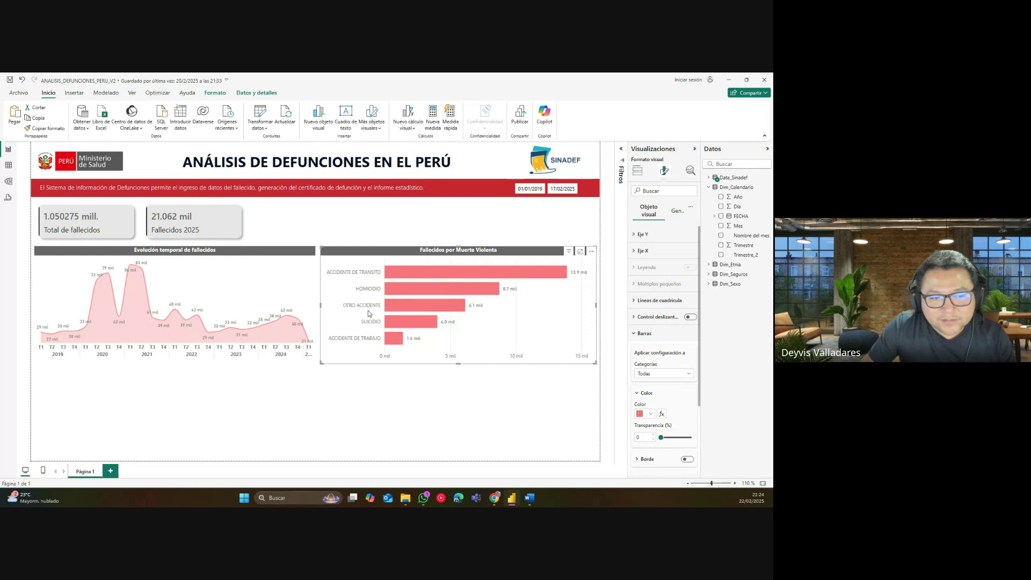
click(508, 373)
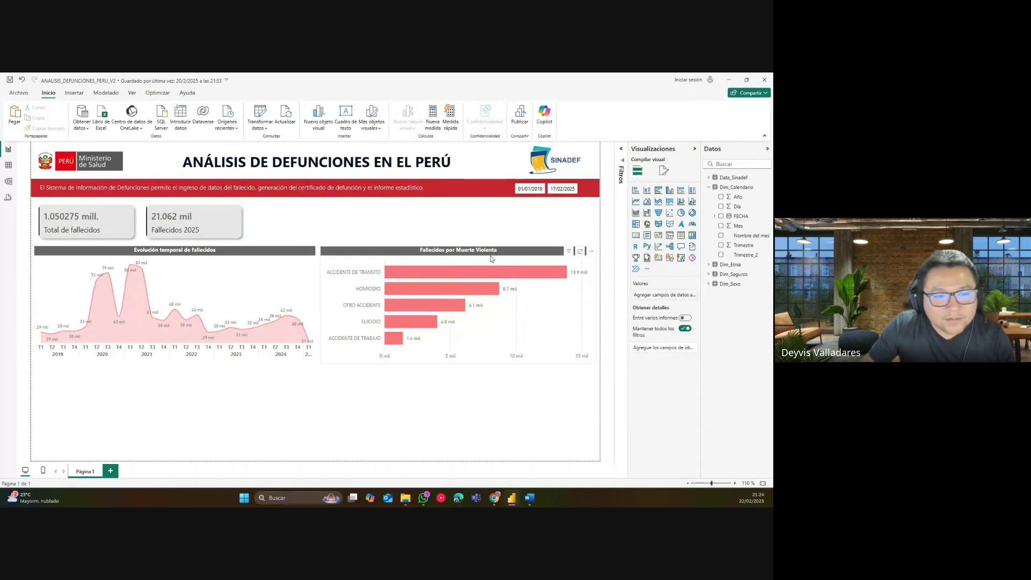
Review which categories are included and excluded in the bar chart's ¿Muerte Violenta? filter.
click(472, 257)
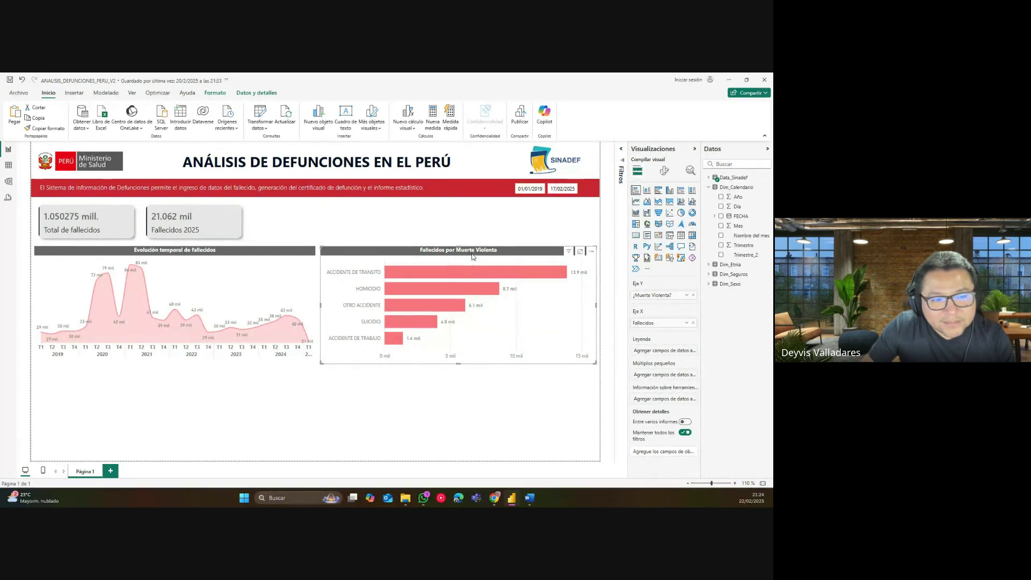
click(622, 152)
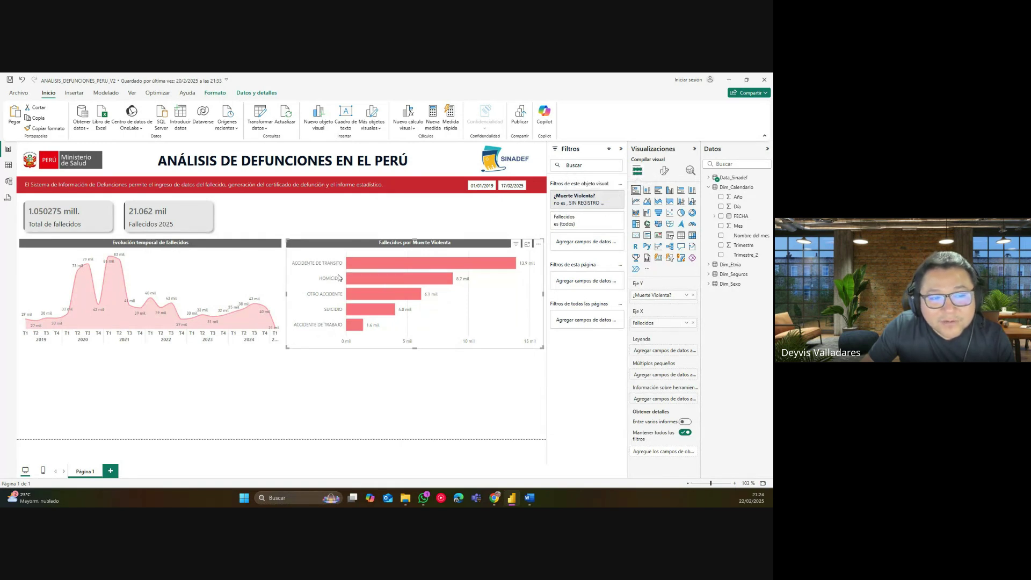
click(610, 197)
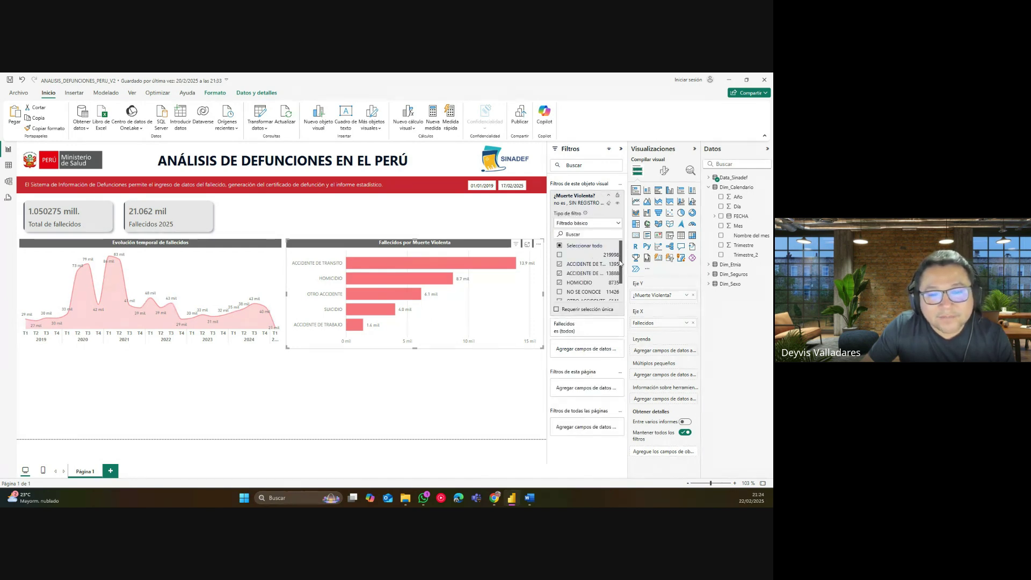
scroll(621, 262, down, 2)
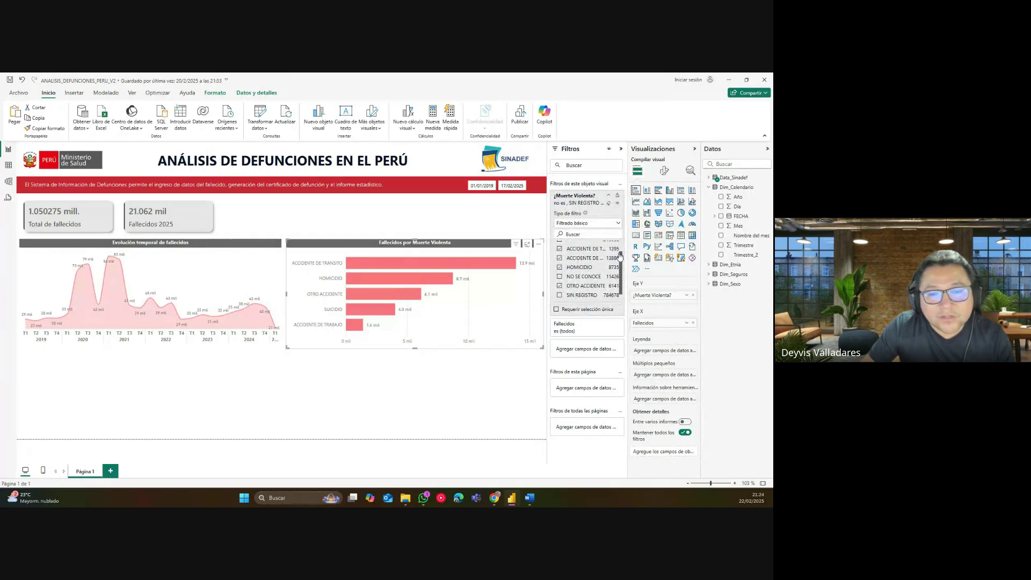
scroll(622, 248, up, 2)
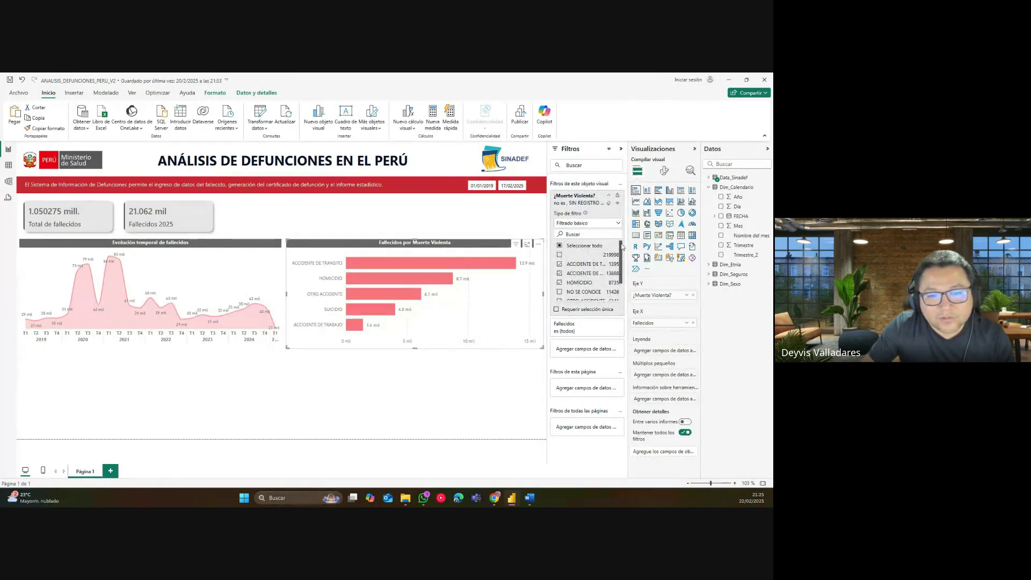
scroll(602, 258, down, 2)
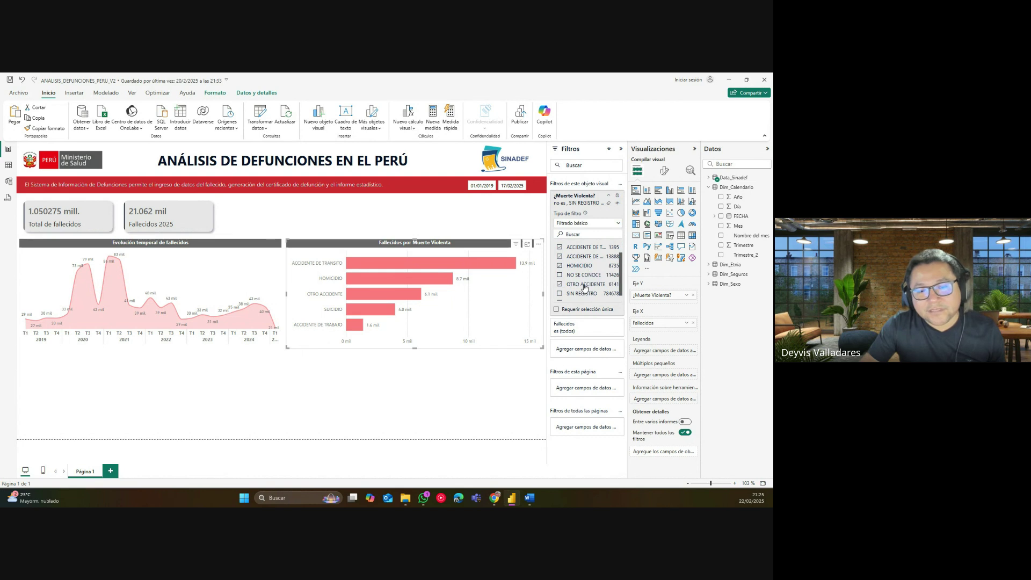
drag(621, 289, 621, 301)
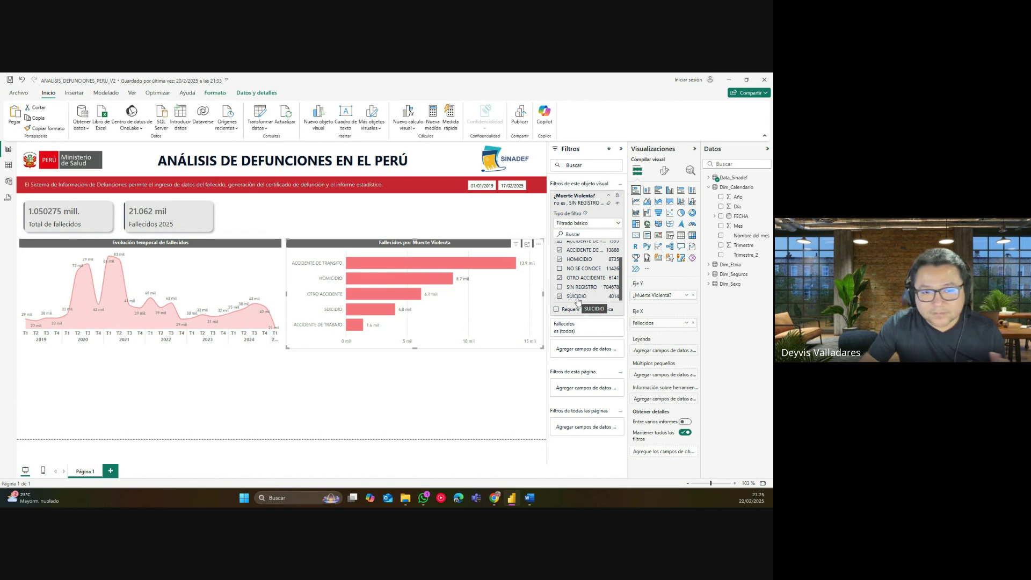
click(608, 196)
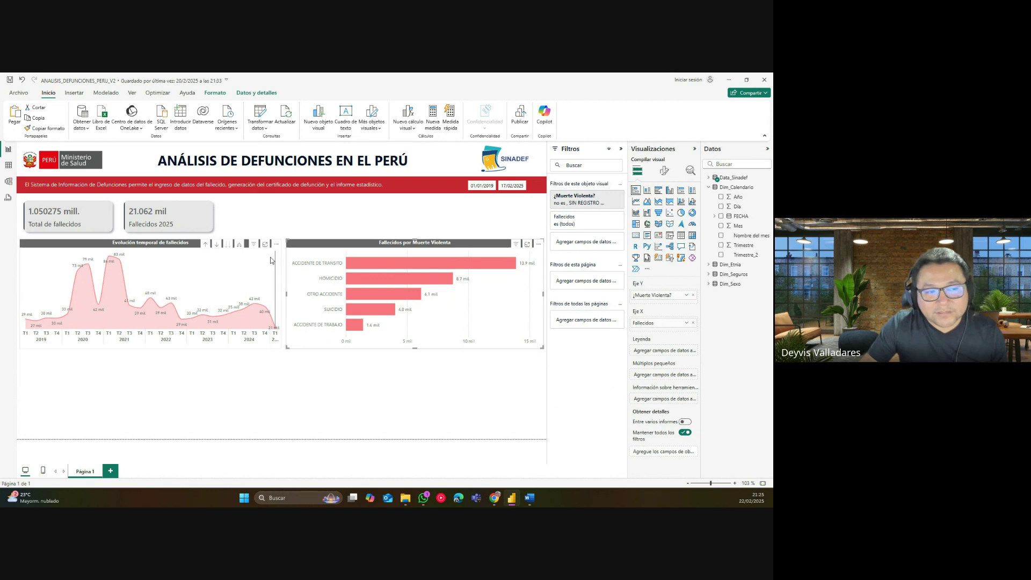
Examine the visual-level filters of the area chart, the "Fallecidos 2025" card and the bar chart.
click(183, 245)
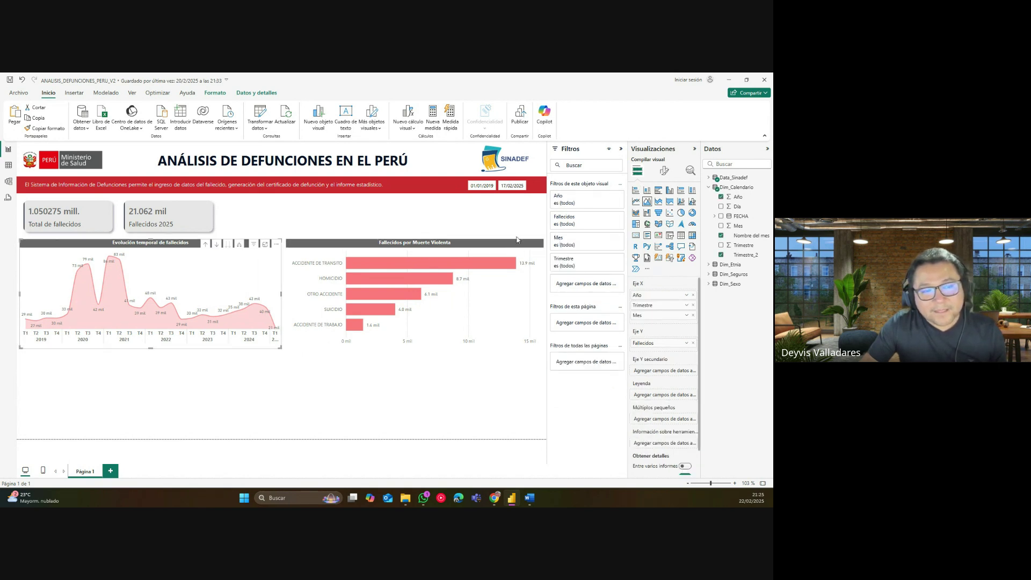
click(169, 213)
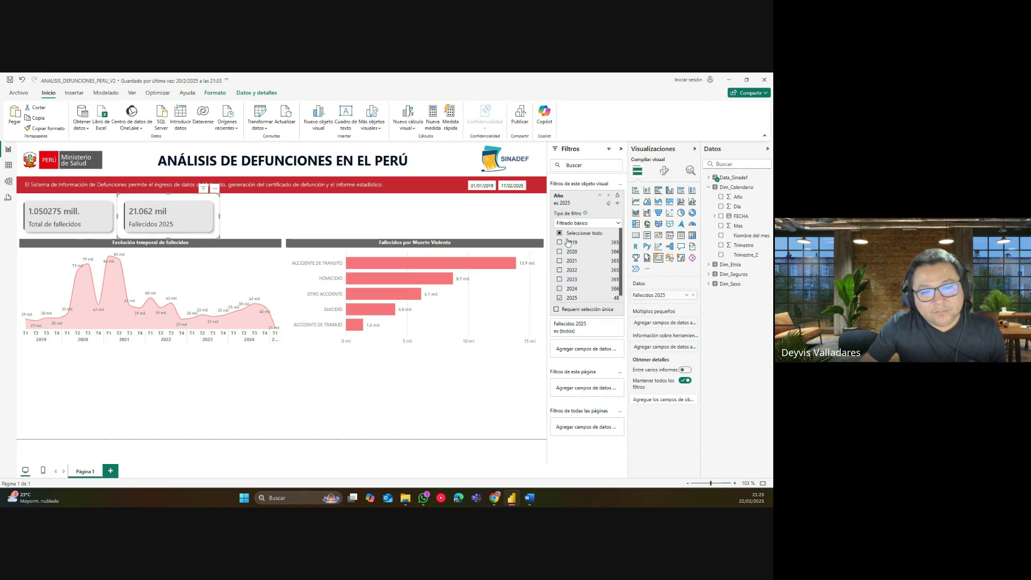
click(596, 206)
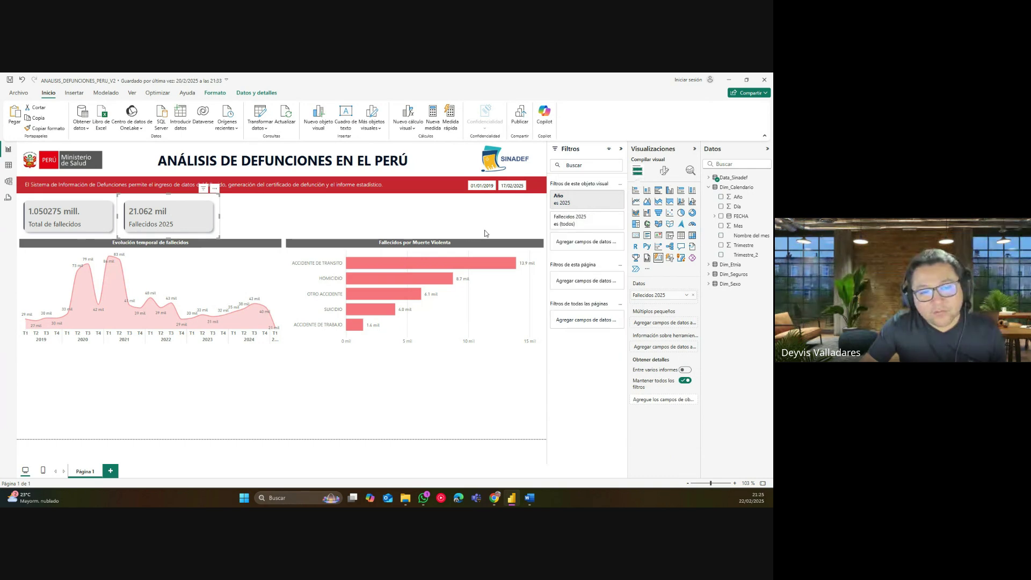
click(484, 249)
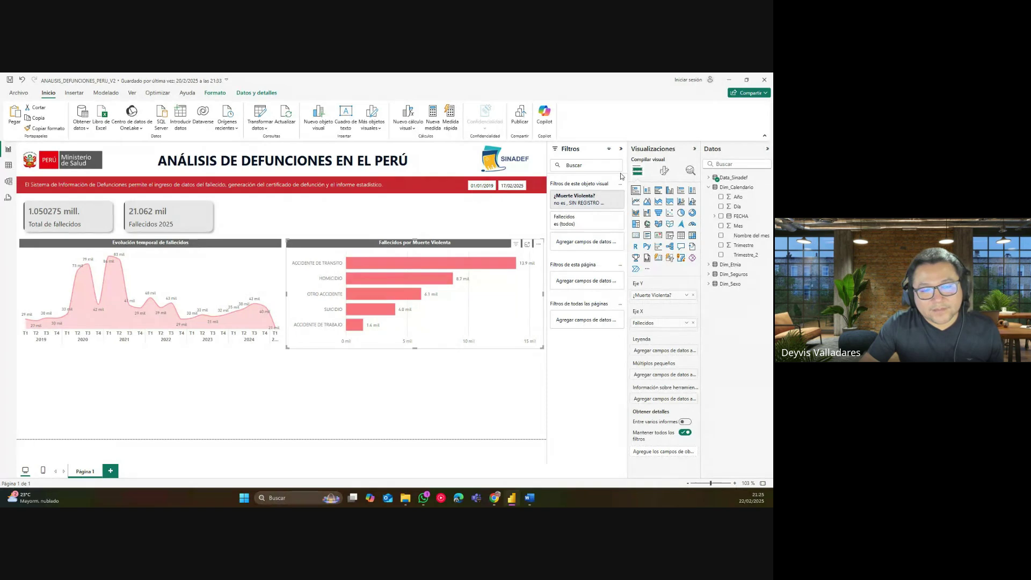
click(620, 149)
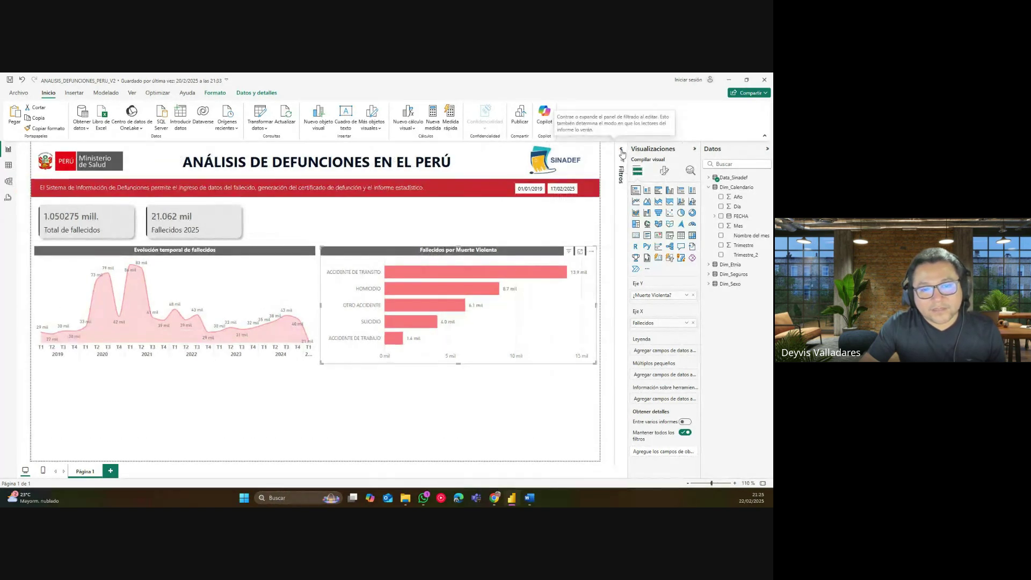
click(432, 404)
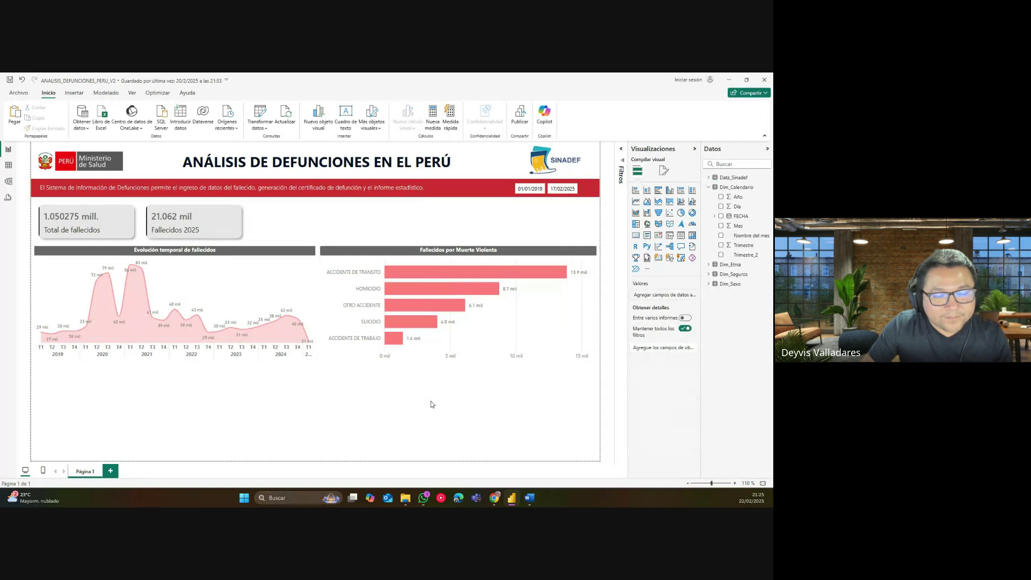
Duplicate the "Fallecidos por Muerte Violenta" bar chart, place the copy directly below the original and reduce its height to fit the page.
click(472, 254)
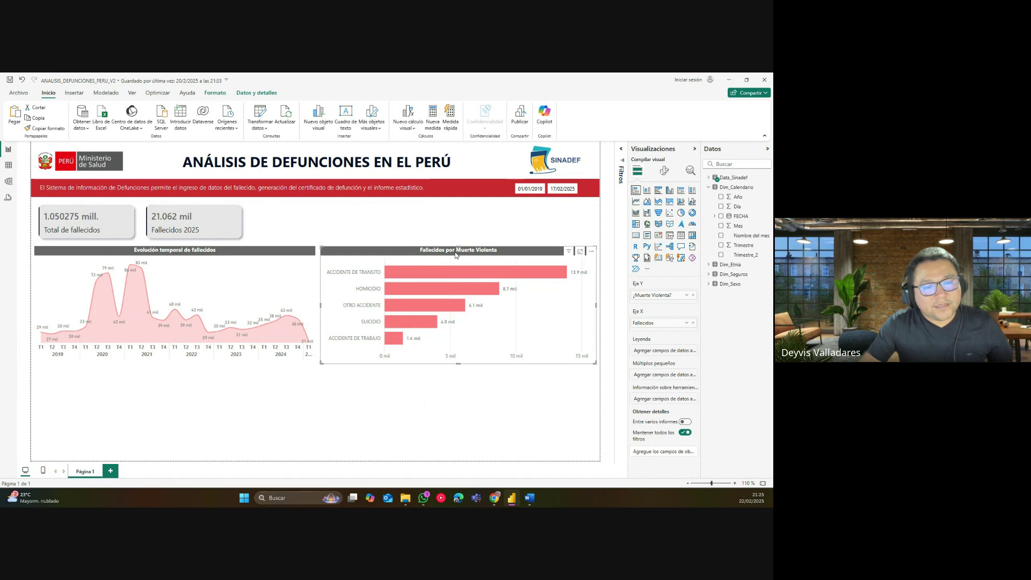
click(15, 120)
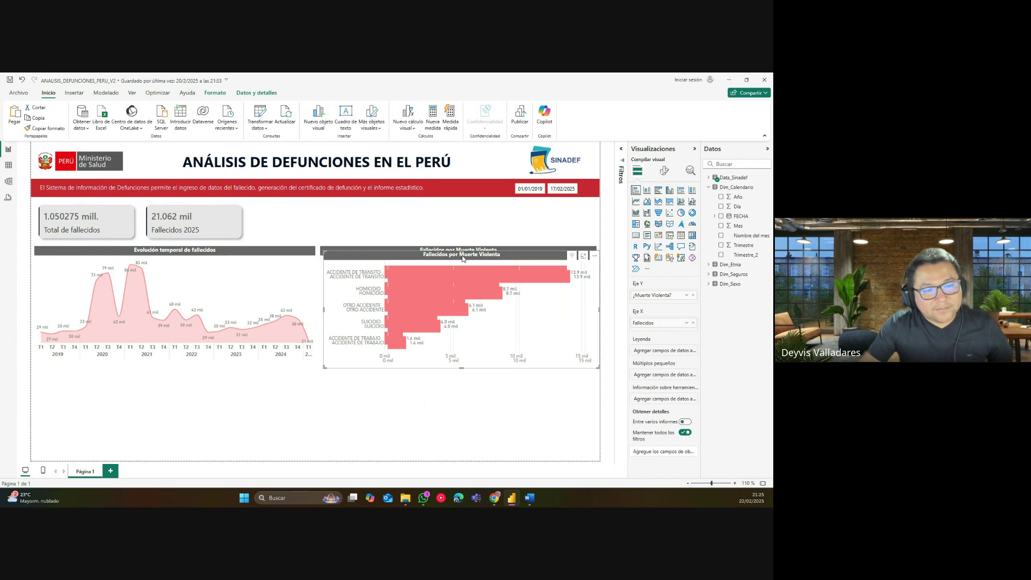
drag(461, 255, 460, 345)
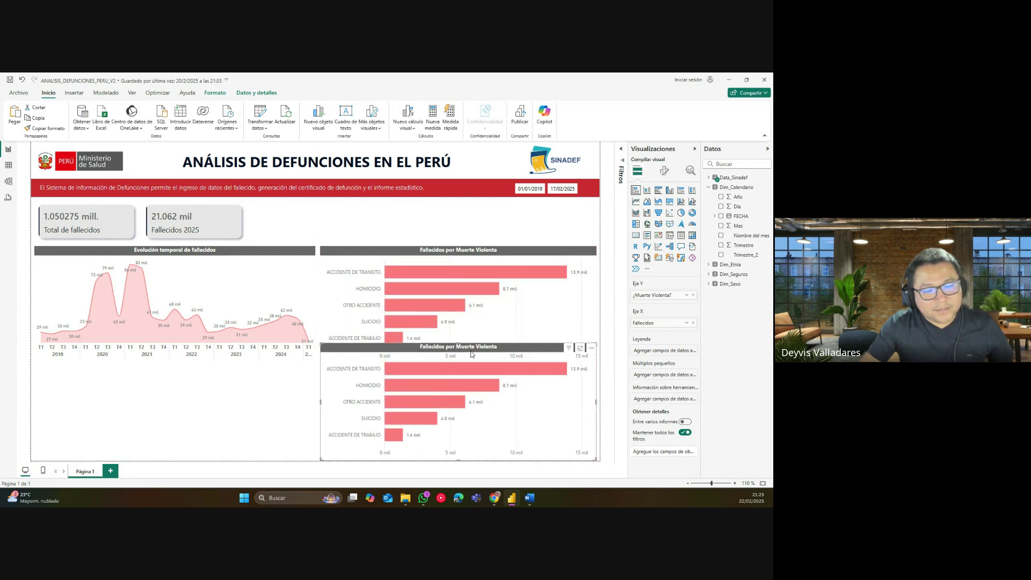
drag(459, 344, 459, 376)
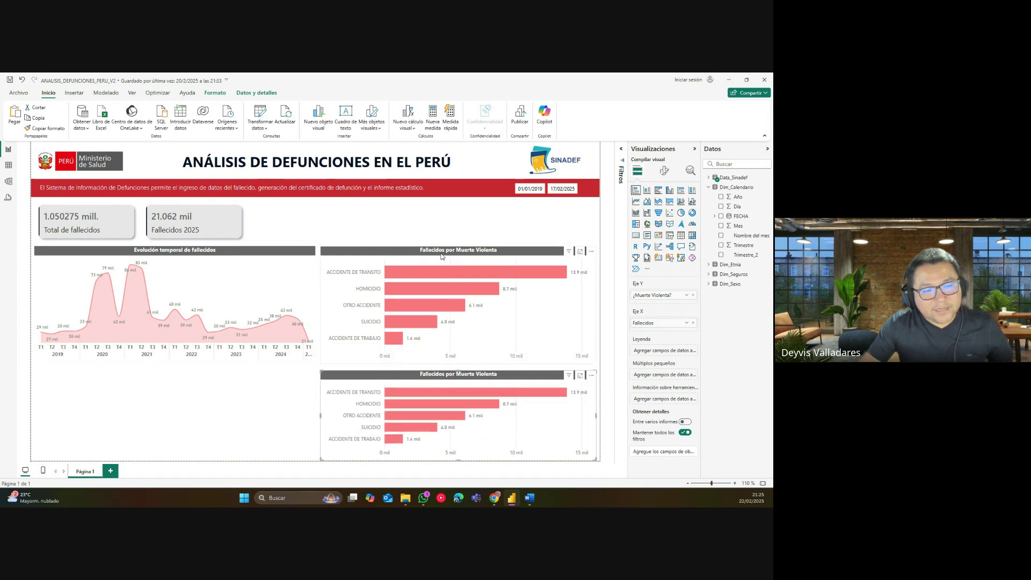
key(Escape)
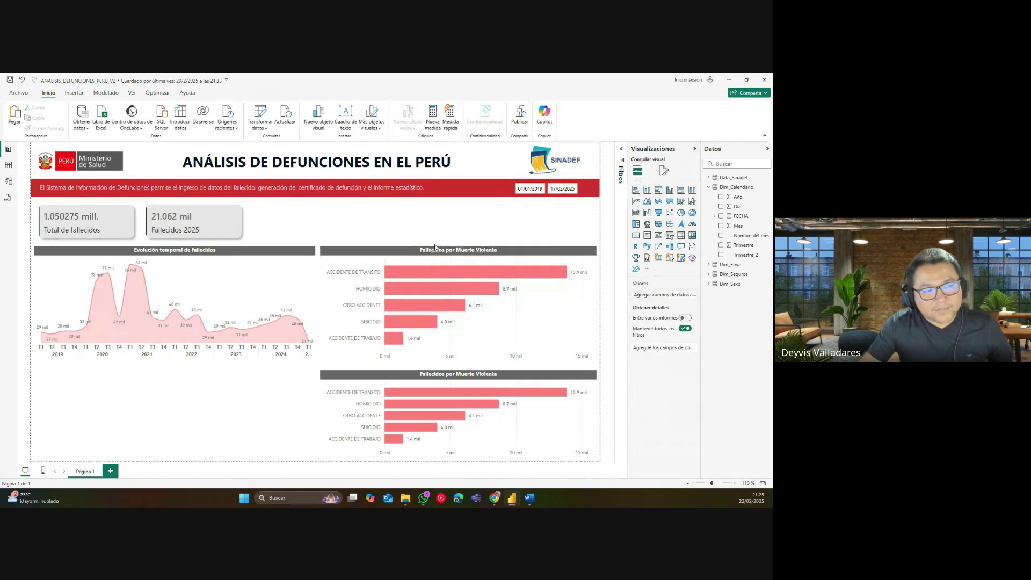
Convert the duplicated lower "Fallecidos por Muerte Violenta" bar chart into a matrix and reduce its height and width slightly.
click(472, 376)
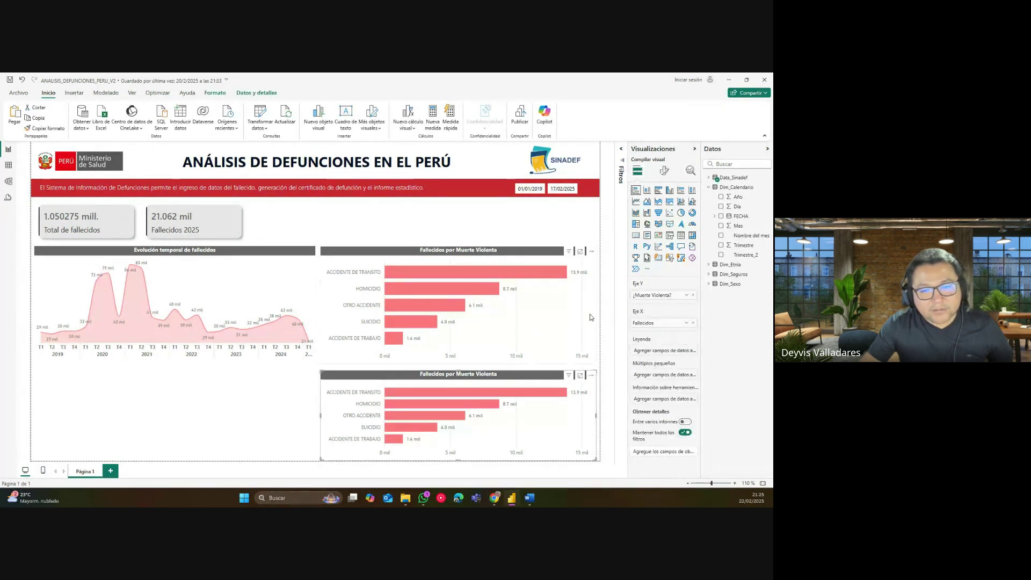
click(692, 236)
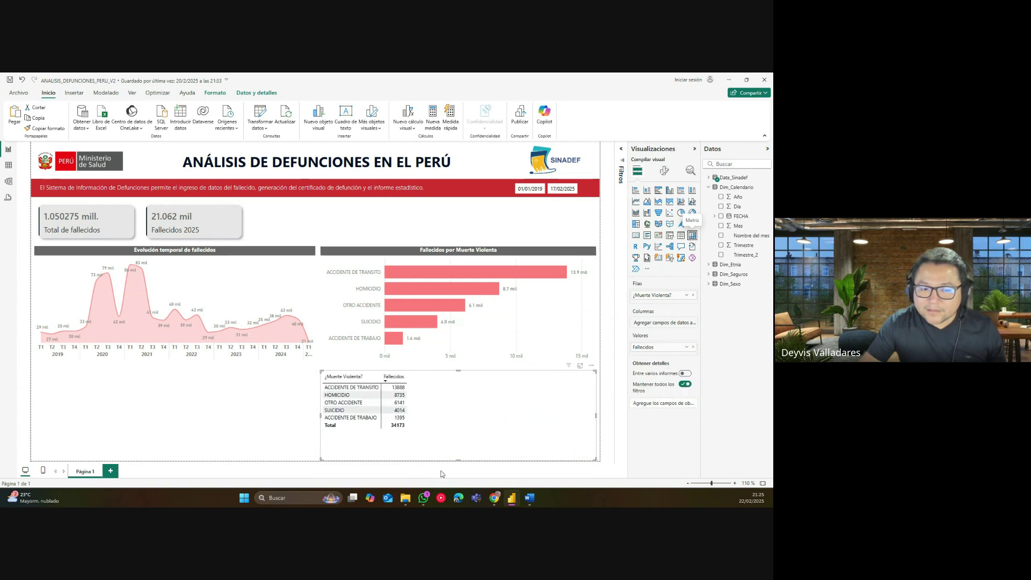
drag(457, 459, 458, 439)
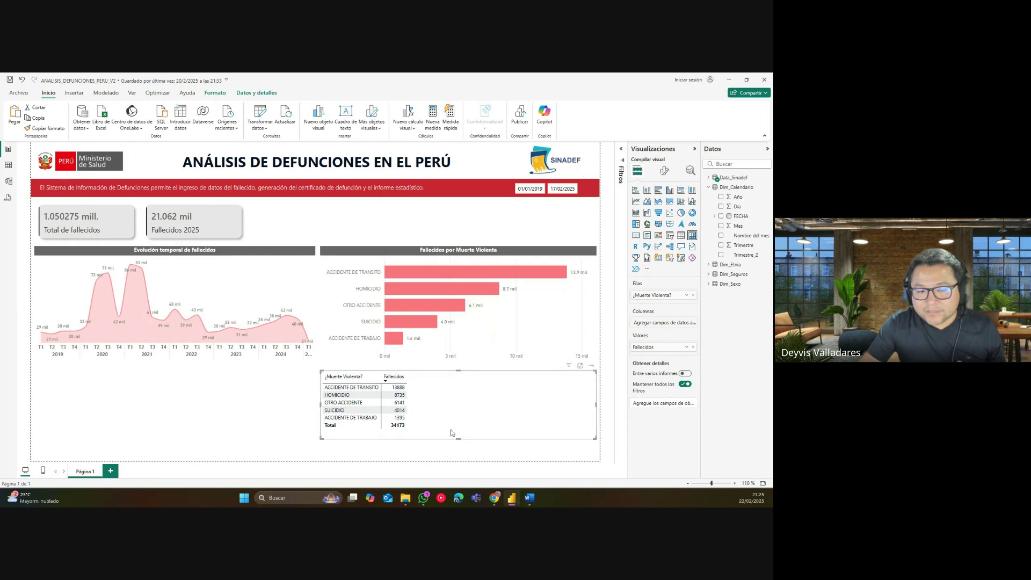
drag(319, 404, 334, 403)
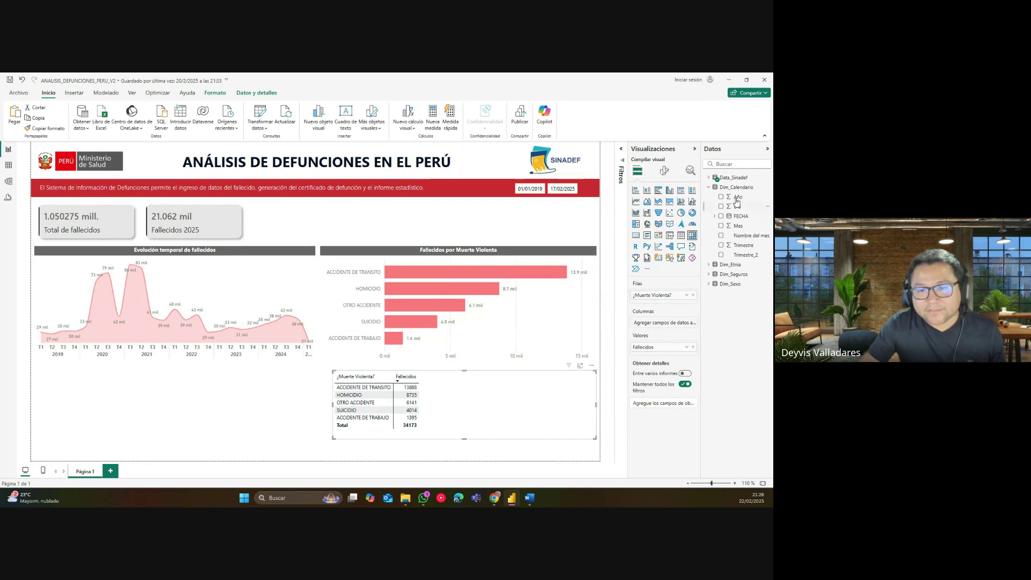
Replace ¿Muerte Violenta? with DEPARTAMENTO_DOMICILIO from Data_Sinadef as the matrix's row field and make the matrix taller.
click(709, 187)
click(709, 178)
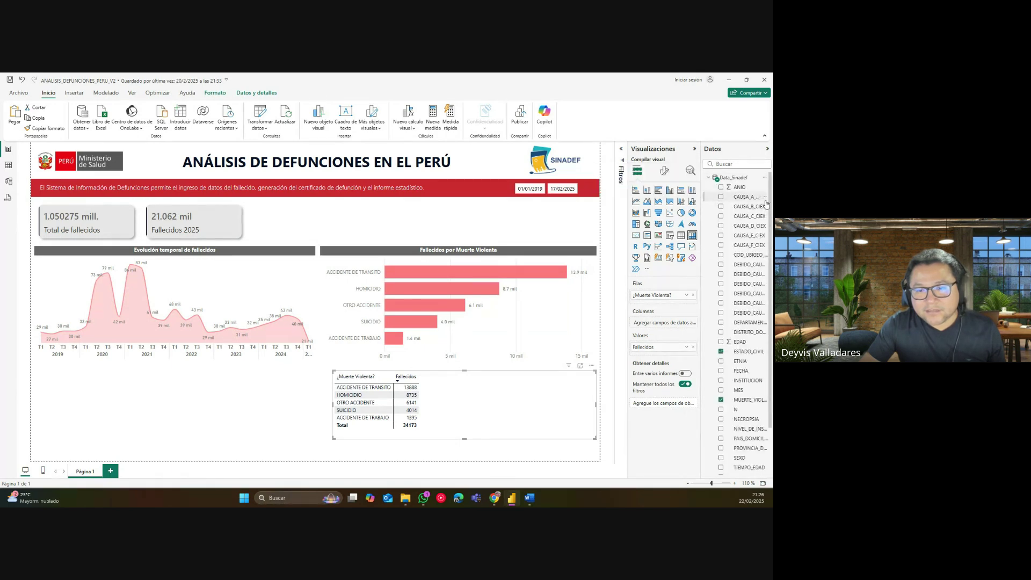
scroll(768, 231, down, 3)
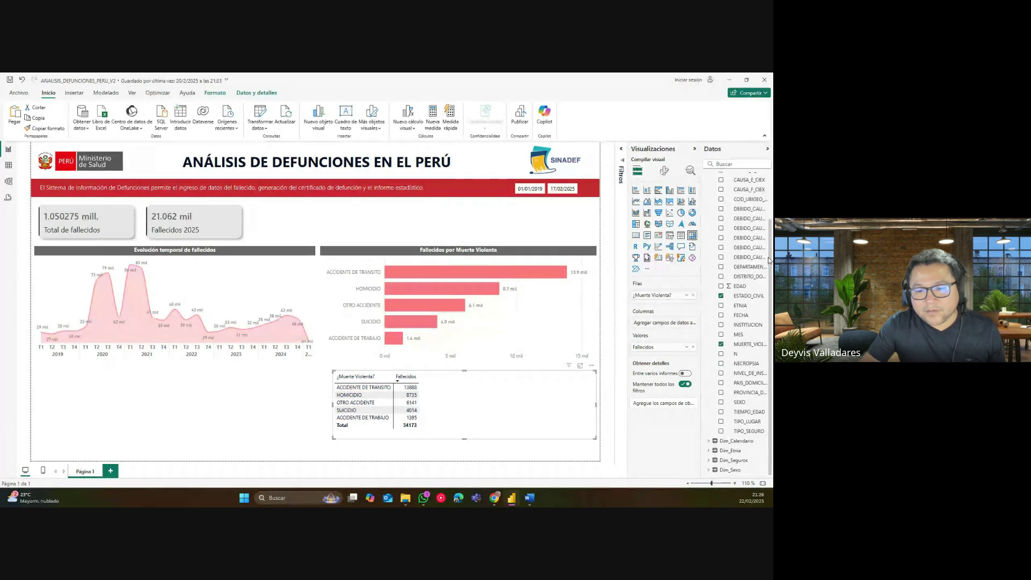
scroll(768, 261, up, 1)
scroll(768, 218, up, 1)
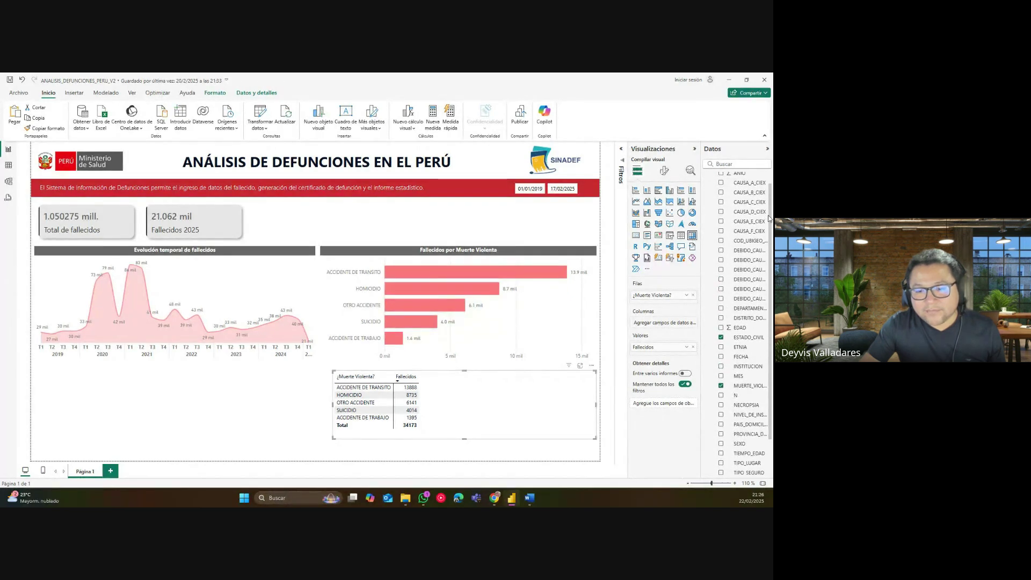
drag(769, 218, 772, 240)
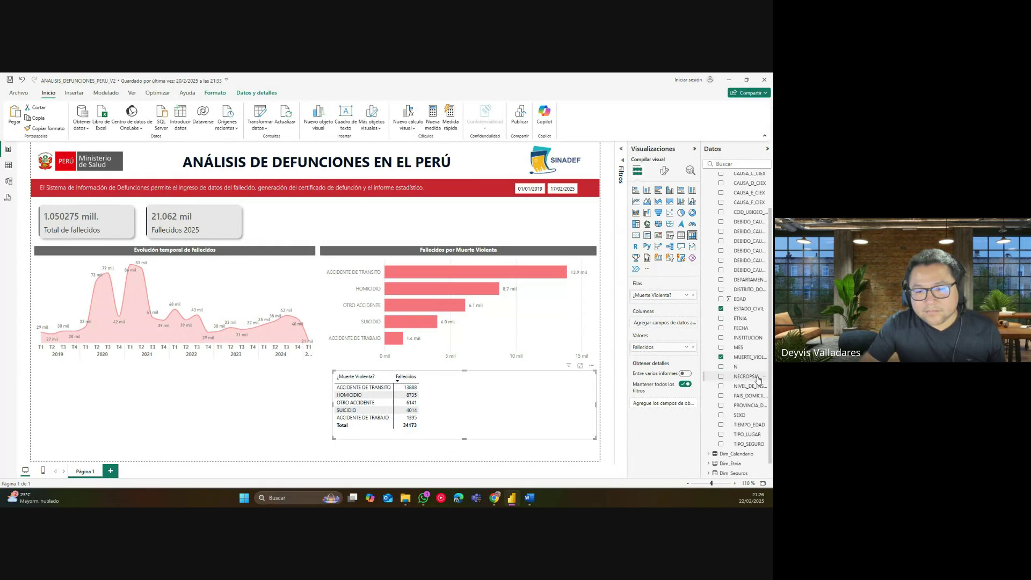
drag(751, 283, 677, 304)
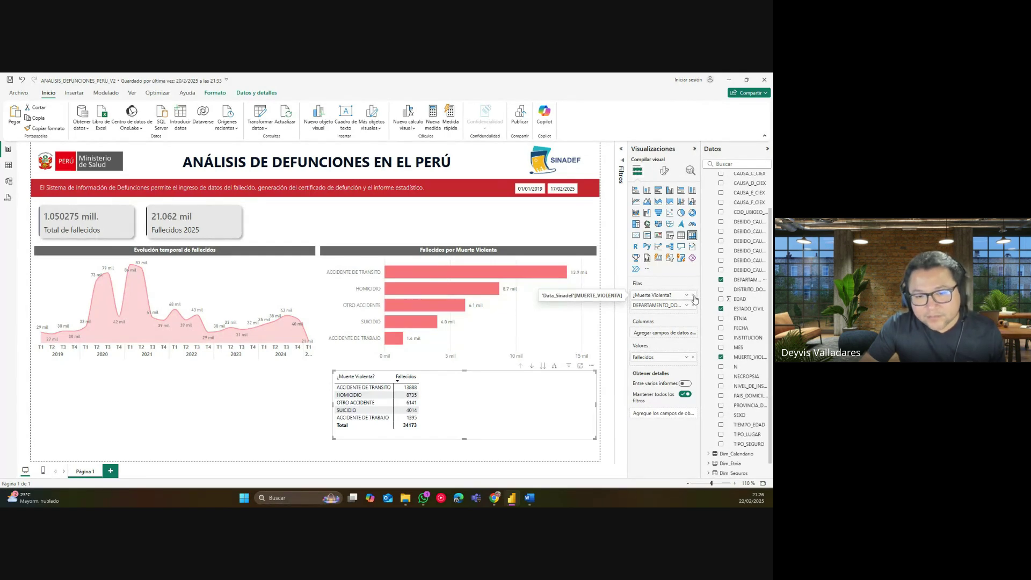
click(693, 296)
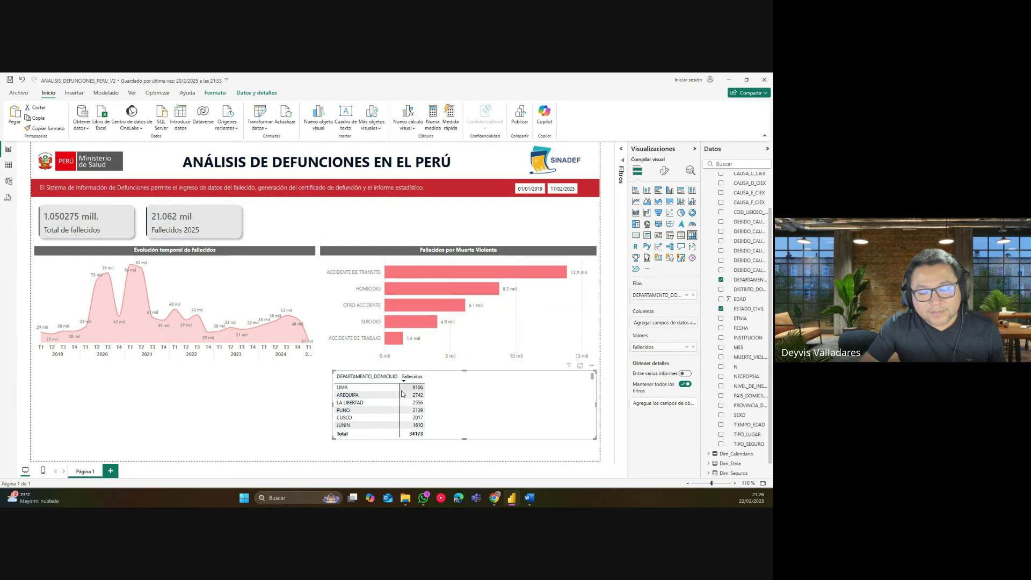
drag(465, 440, 465, 456)
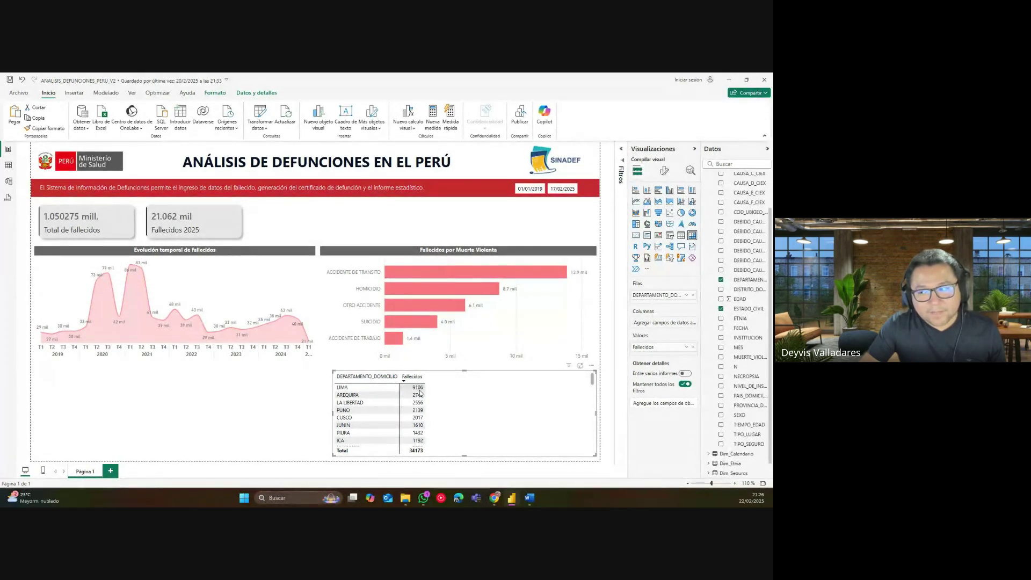
Remove the inherited MUERTE_VIOLENTA filter from the department matrix.
click(621, 161)
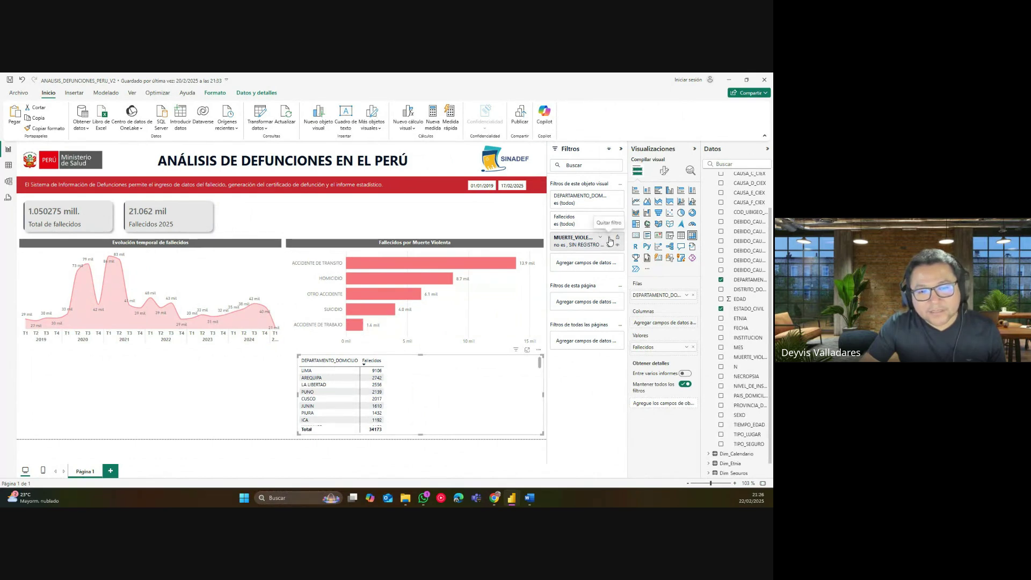
click(610, 238)
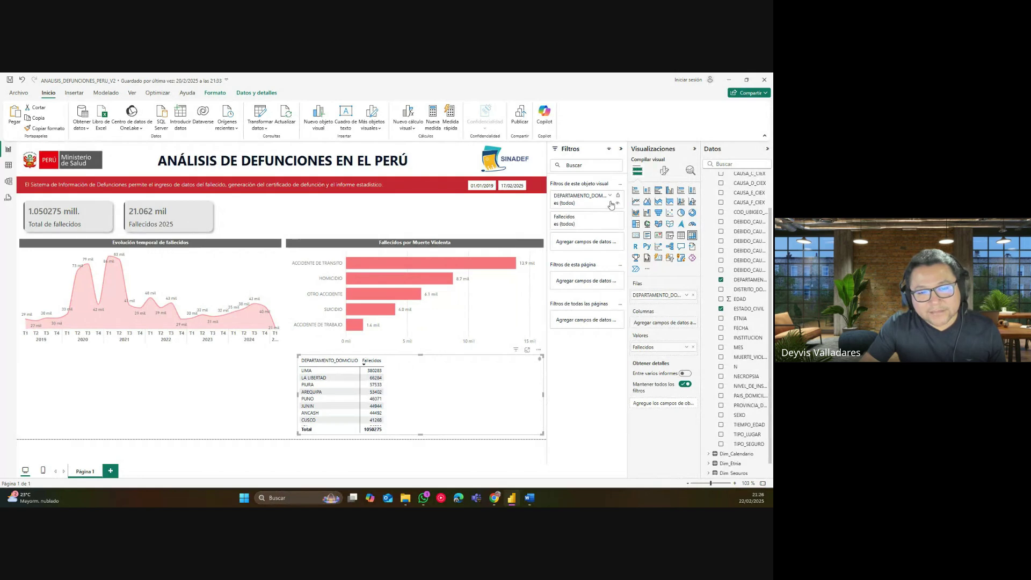
click(20, 79)
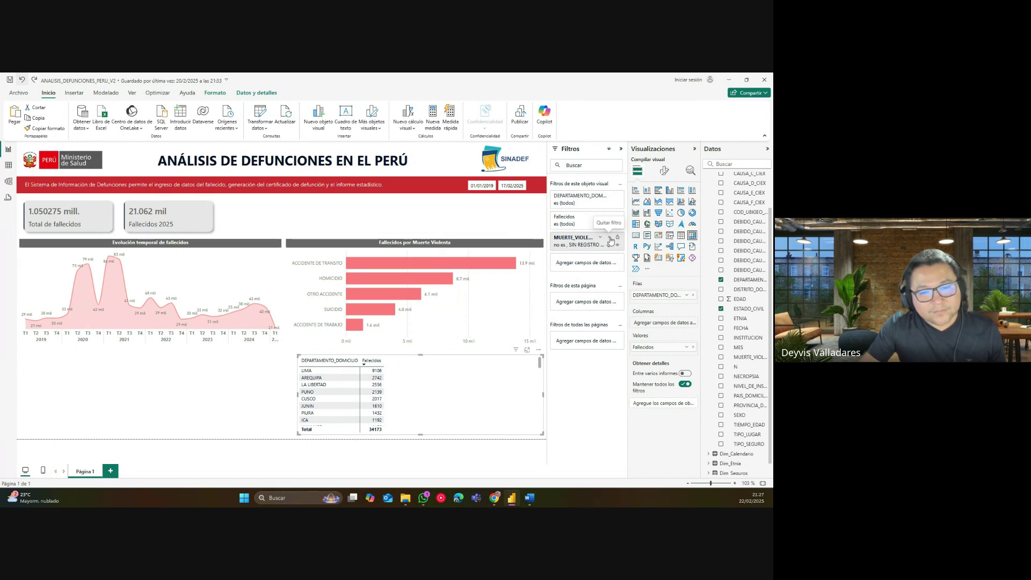
click(610, 238)
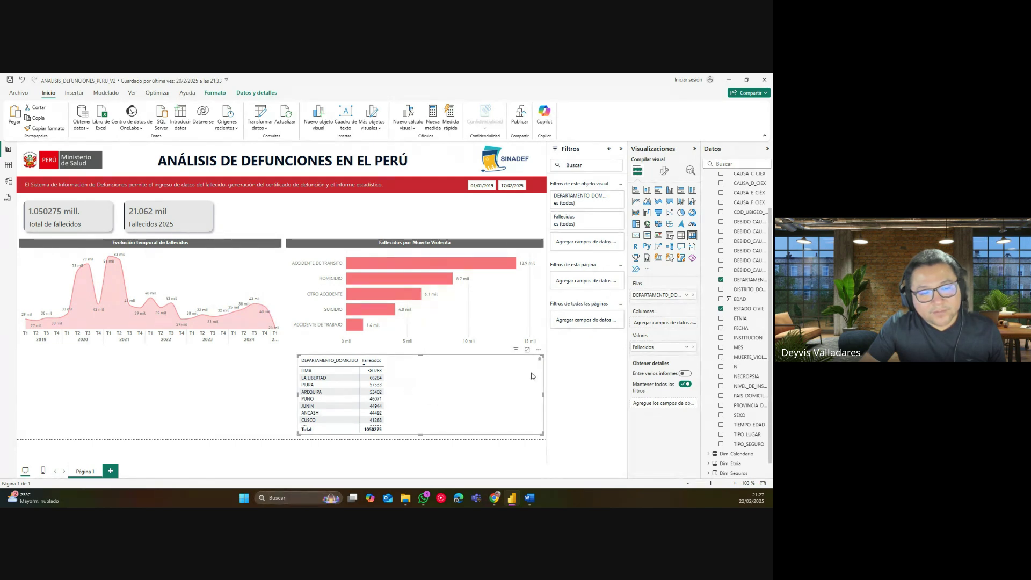
Look through the matrix's department rows, shift the matrix slightly lower and widen it to line up with the bar chart's left edge.
scroll(540, 362, down, 5)
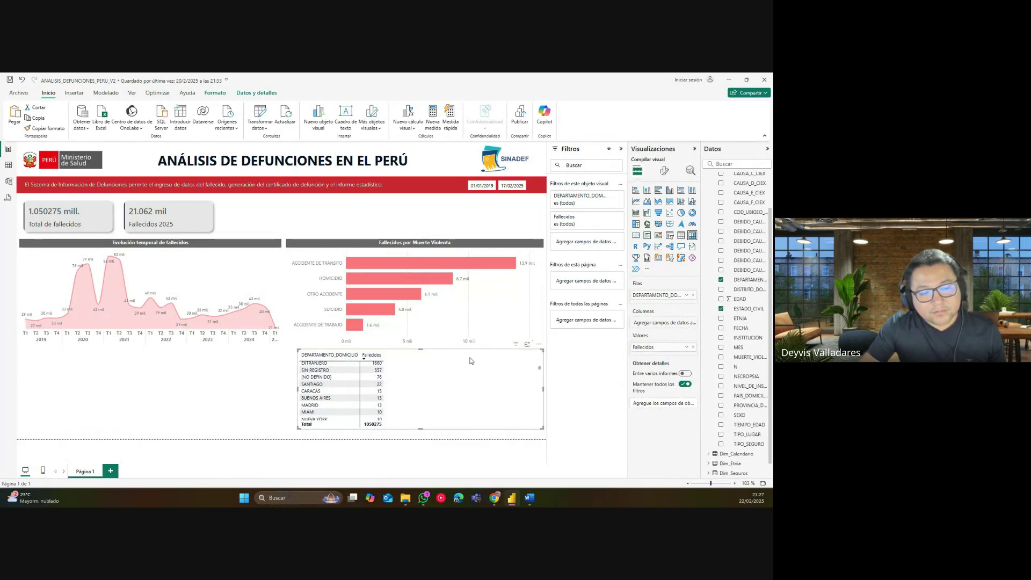
drag(470, 361, 473, 370)
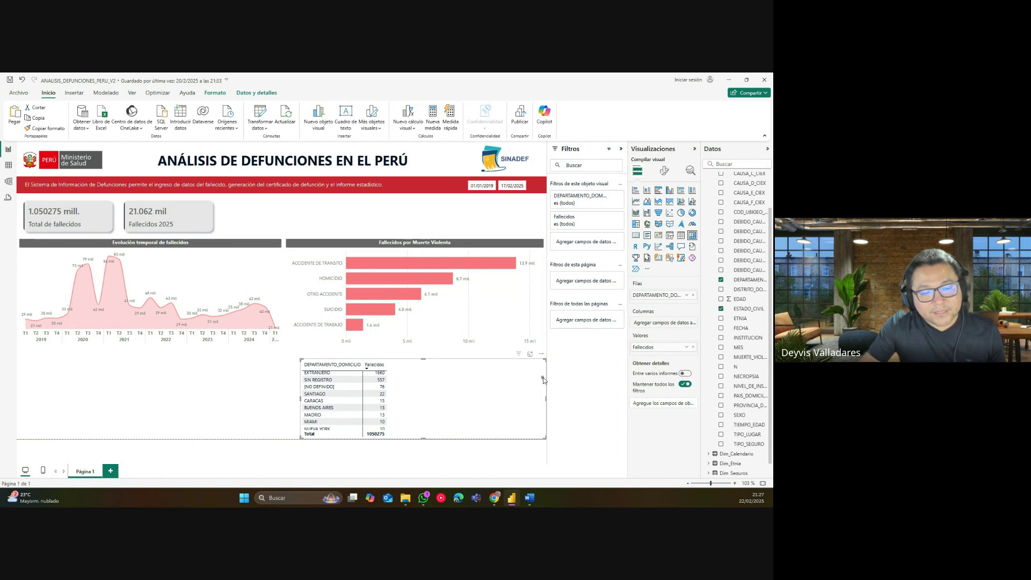
drag(544, 381, 543, 362)
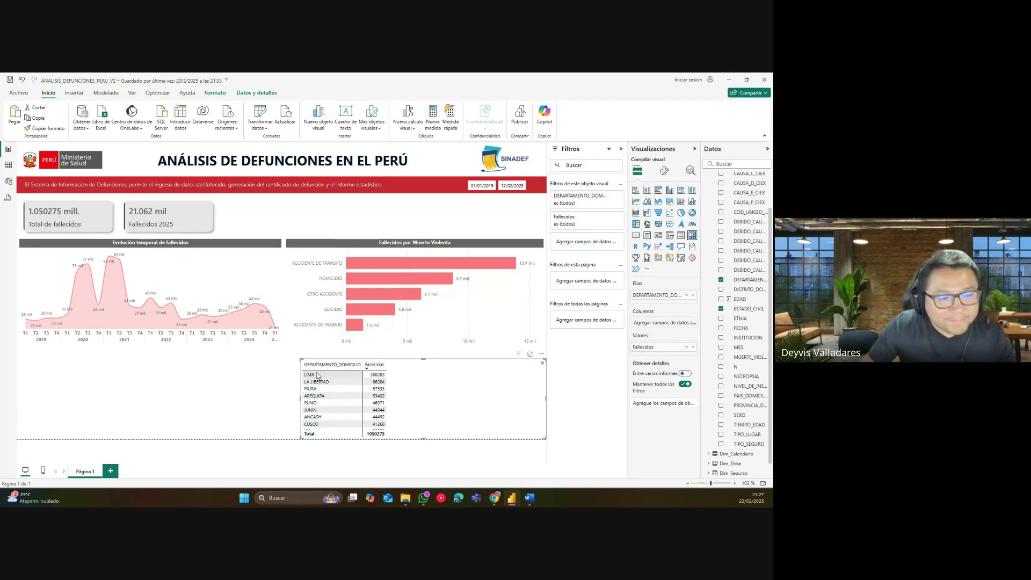
drag(299, 397, 288, 397)
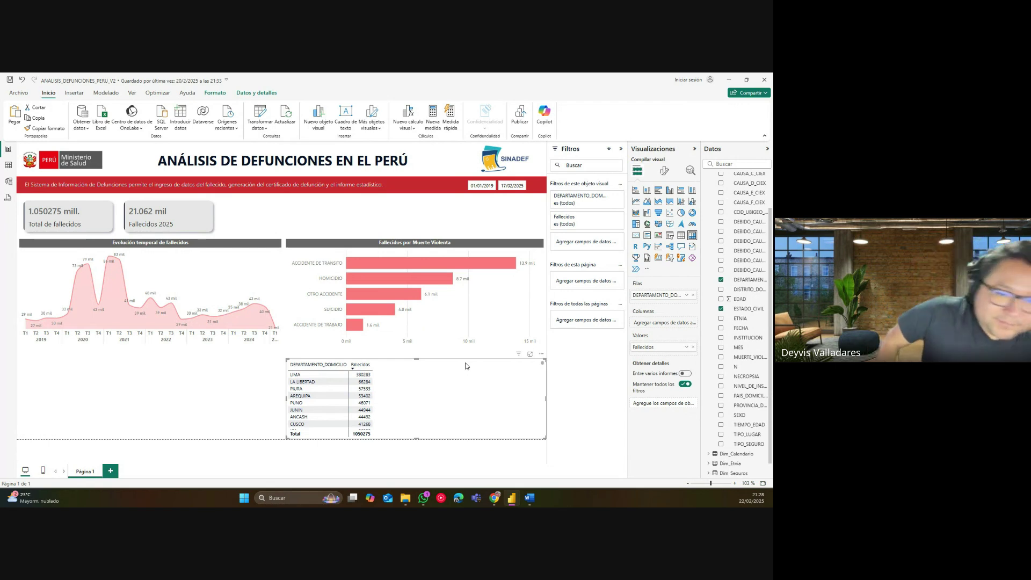
Collapse the filters and save the report with no visual selected.
click(620, 150)
click(537, 226)
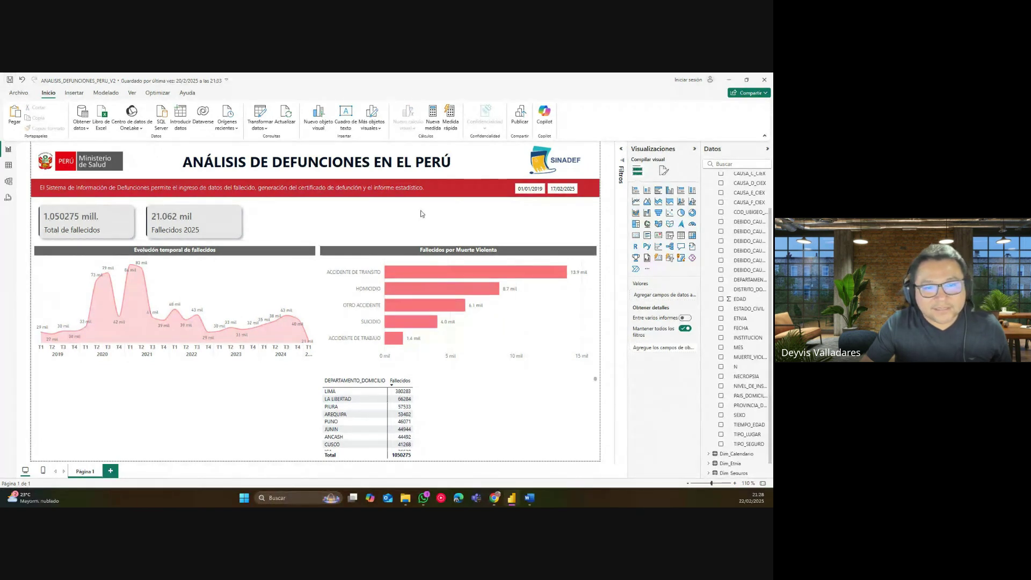
key(ctrl+s)
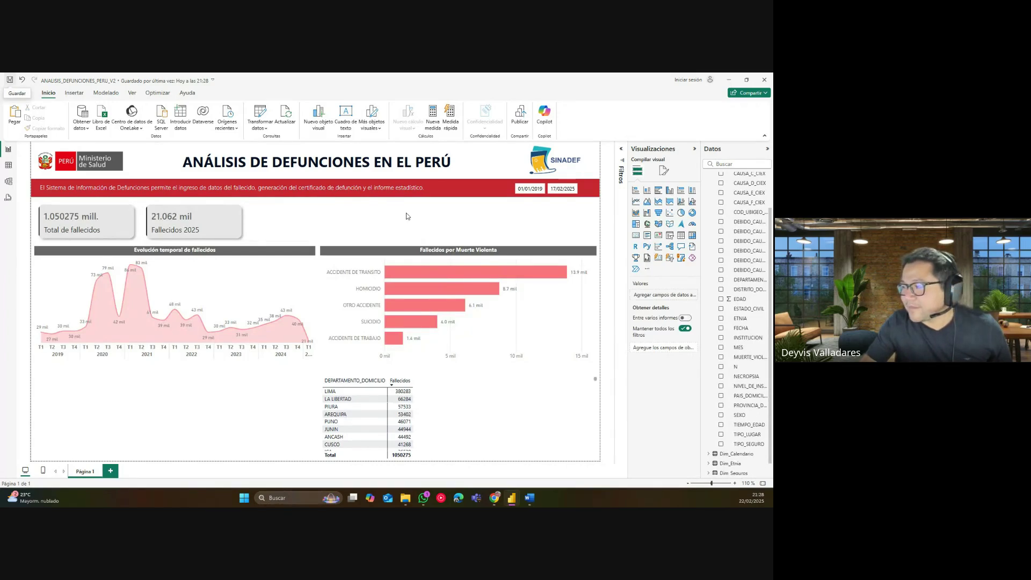
click(440, 379)
click(488, 230)
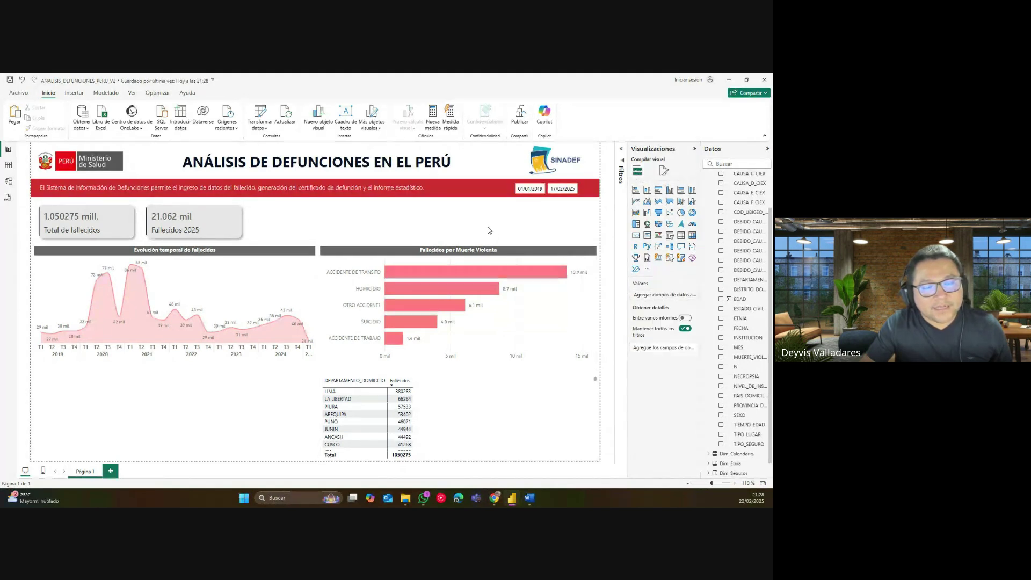